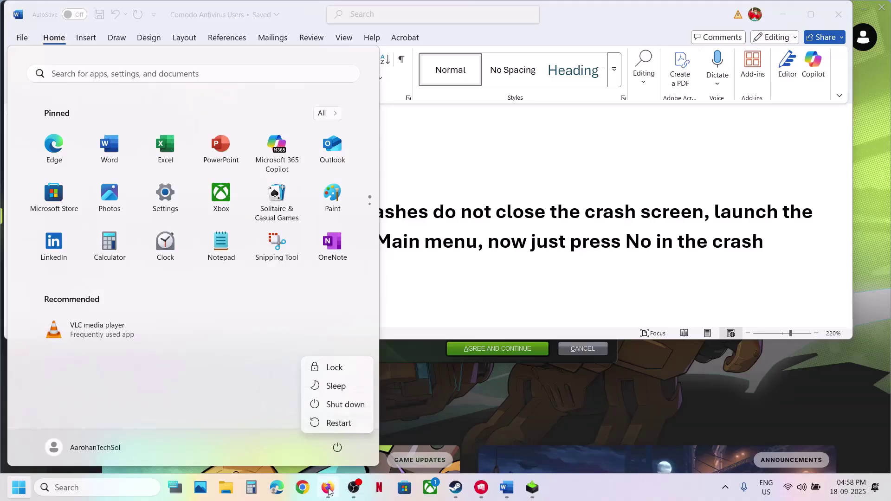
Show the Start menu power options with Restart, close them, and highlight the Launch Offline step
{"action": "right_click", "coordinate": [328, 488]}
{"action": "left_click", "coordinate": [310, 460]}
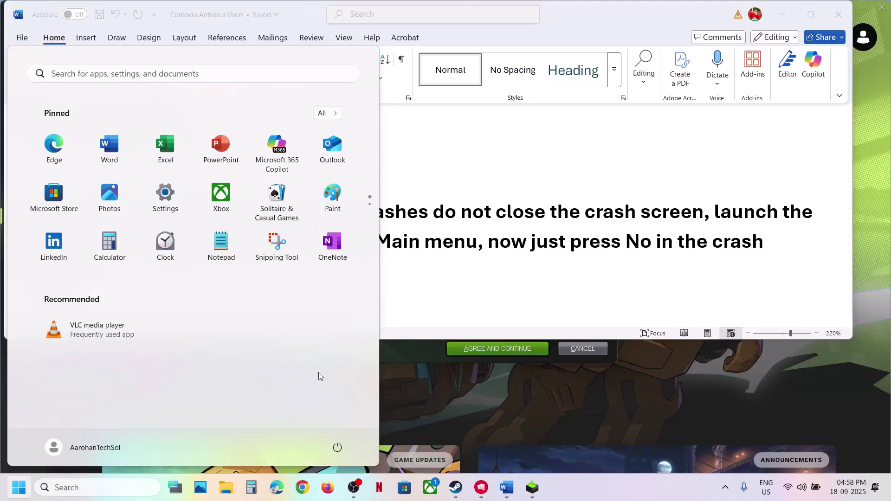
{"action": "left_click", "coordinate": [334, 443]}
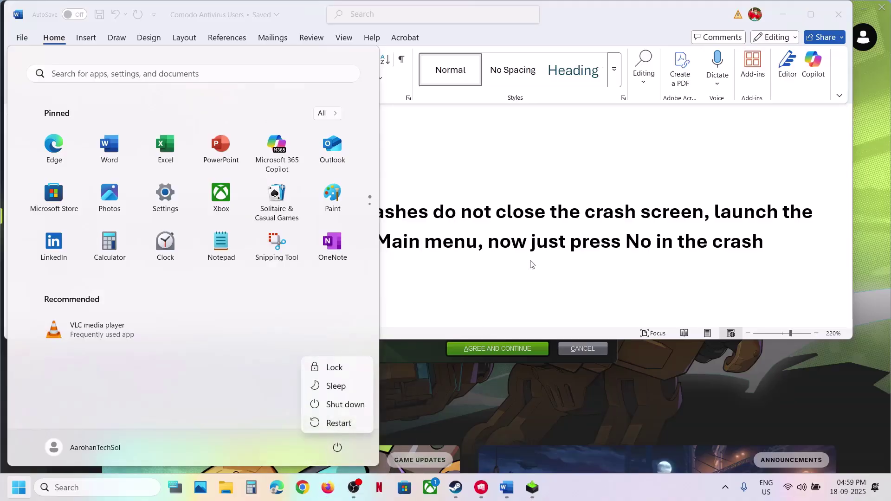
{"action": "key", "text": "Escape"}
{"action": "key", "text": "Escape"}
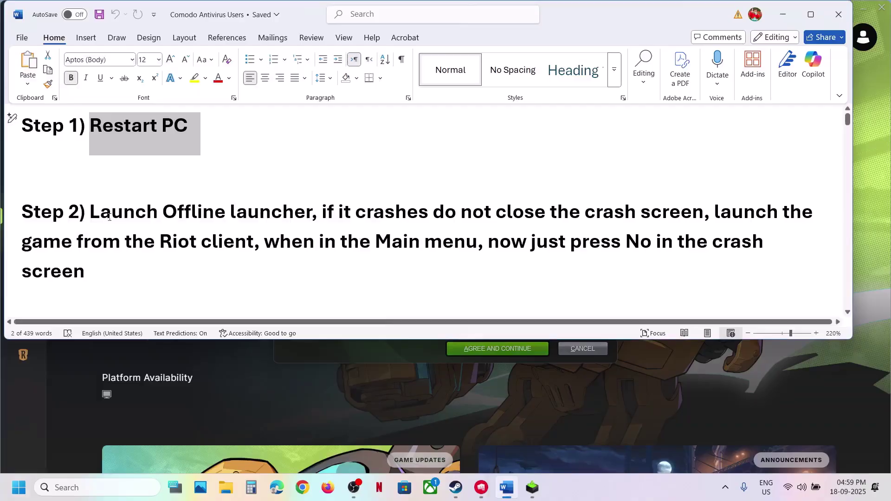
{"action": "left_click_drag", "start_coordinate": [105, 217], "coordinate": [310, 213]}
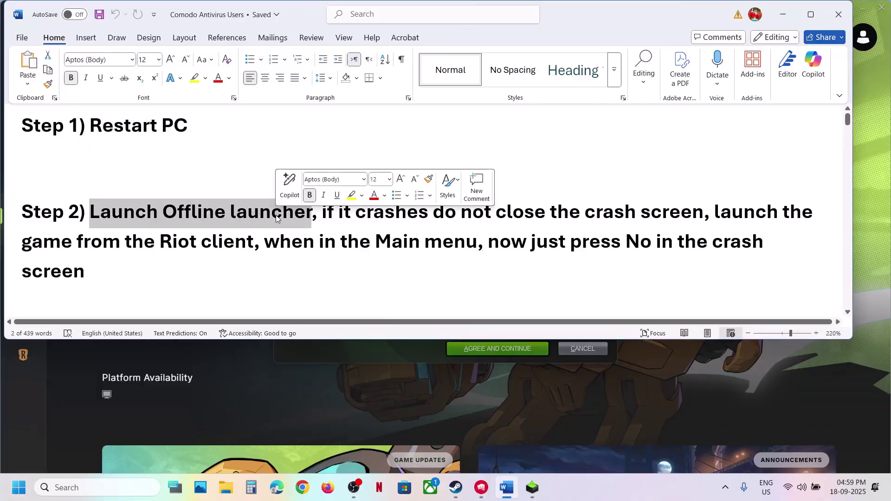
Open the C:\Riot Games\2XKO\Live folder in File Explorer
{"action": "left_click", "coordinate": [227, 488]}
{"action": "left_click", "coordinate": [44, 278]}
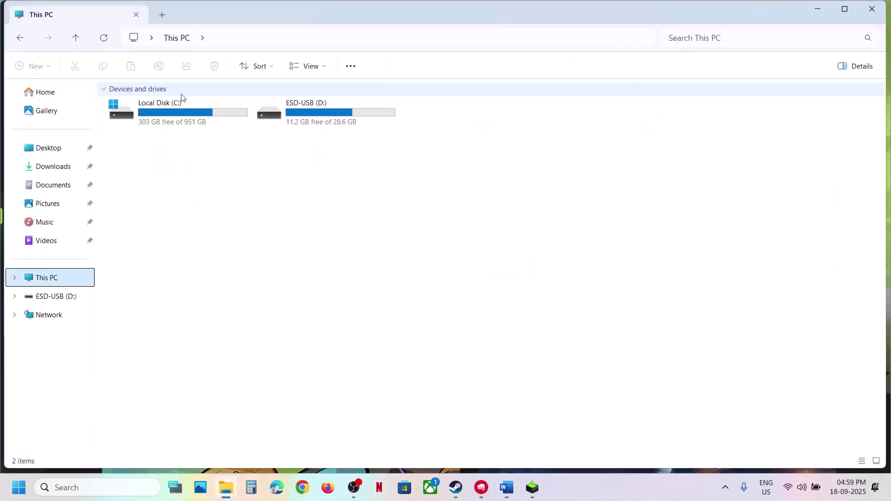
{"action": "double_click", "coordinate": [183, 99]}
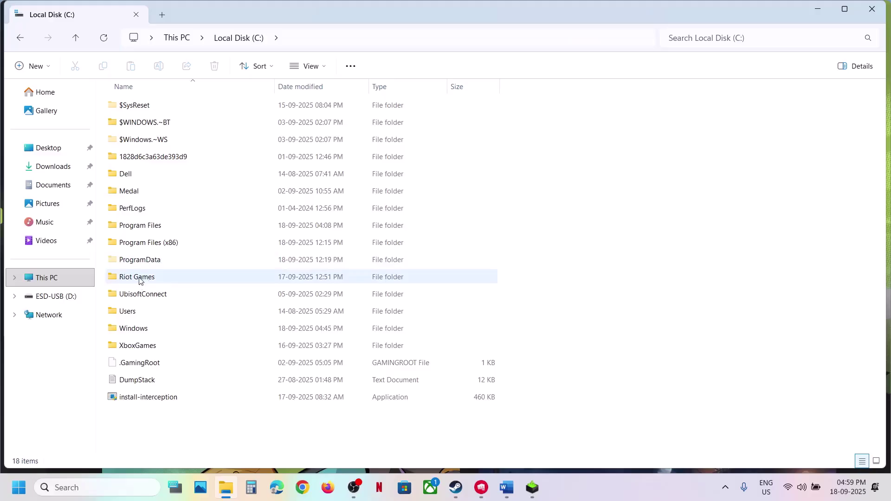
{"action": "double_click", "coordinate": [139, 277]}
{"action": "double_click", "coordinate": [142, 106]}
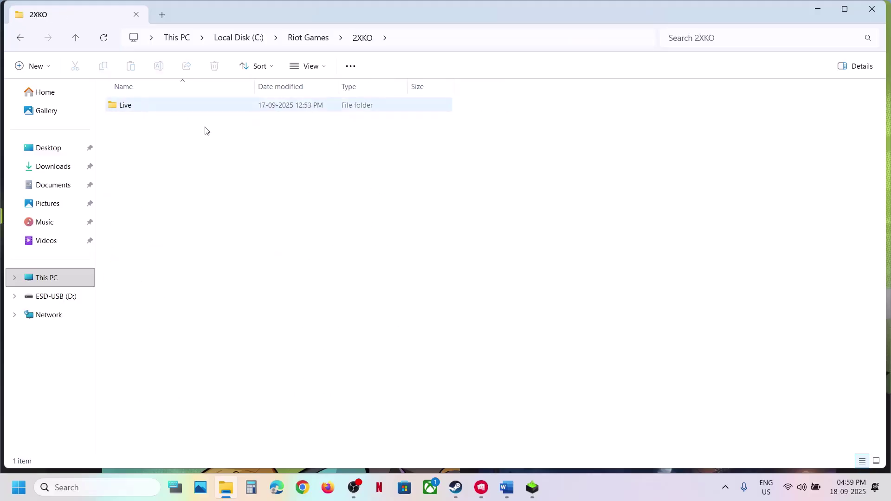
{"action": "double_click", "coordinate": [161, 108]}
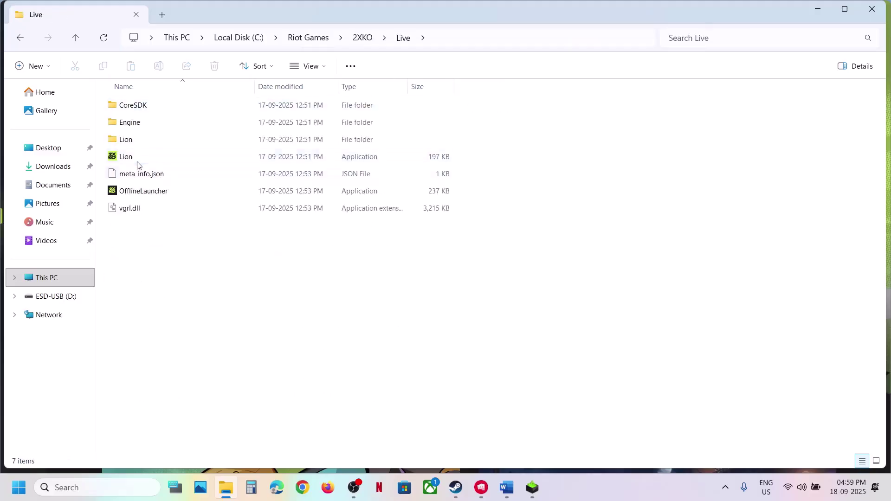
Run OfflineLauncher, accept Offline Mode, and bring up the 2XKO page in Riot Client
{"action": "left_click", "coordinate": [132, 160]}
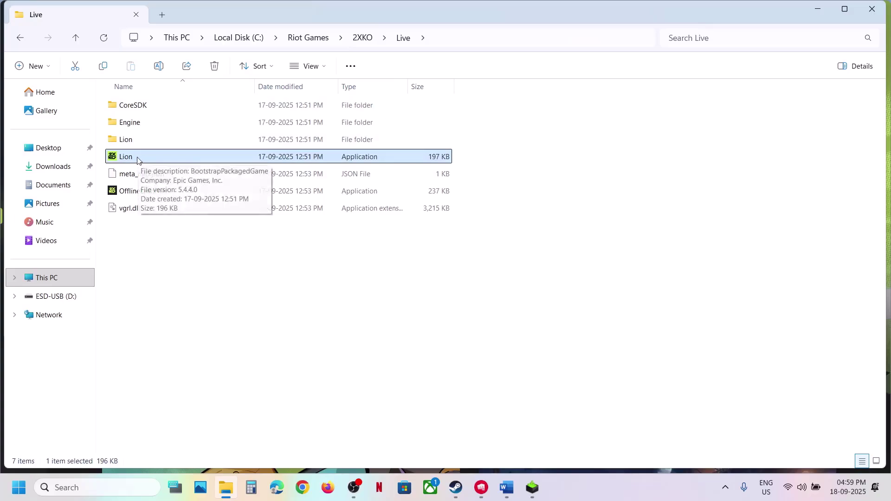
{"action": "left_click", "coordinate": [130, 195]}
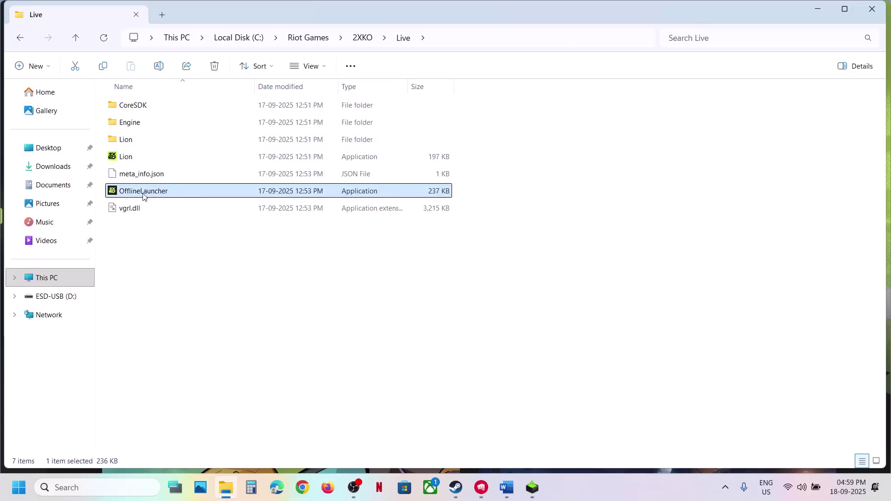
{"action": "double_click", "coordinate": [144, 196]}
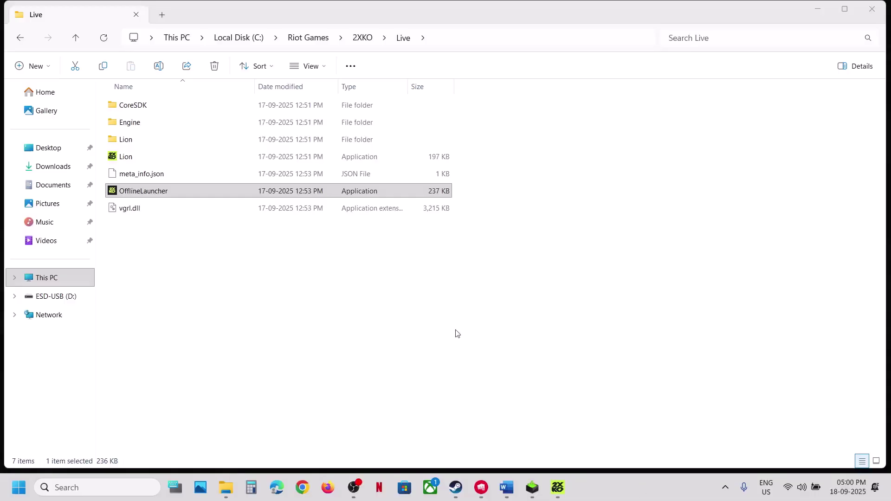
{"action": "left_click", "coordinate": [556, 499]}
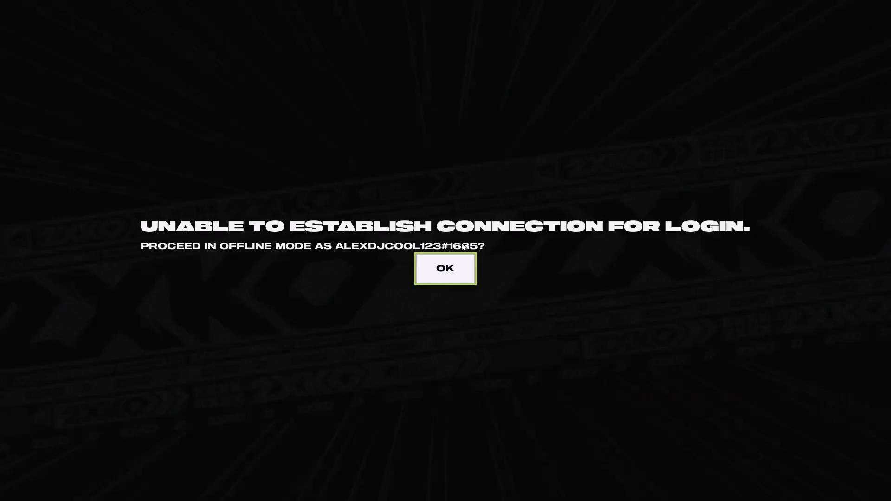
{"action": "left_click", "coordinate": [440, 273]}
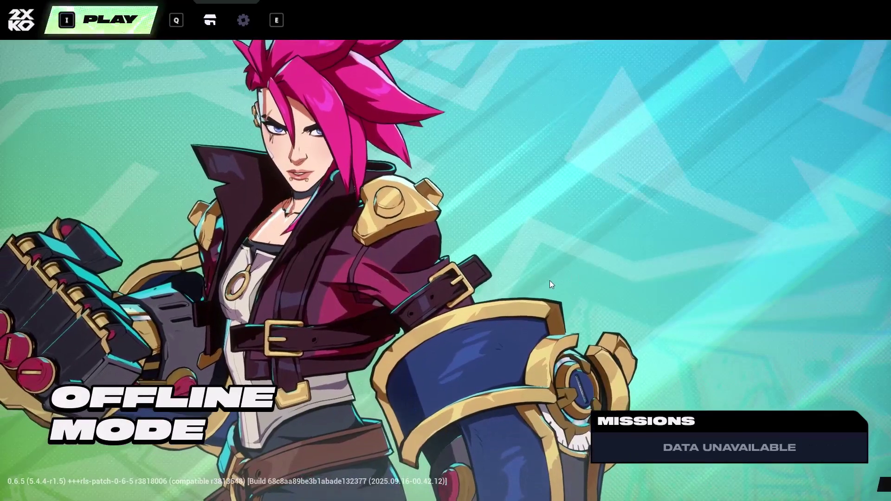
{"action": "key", "text": "alt+Tab"}
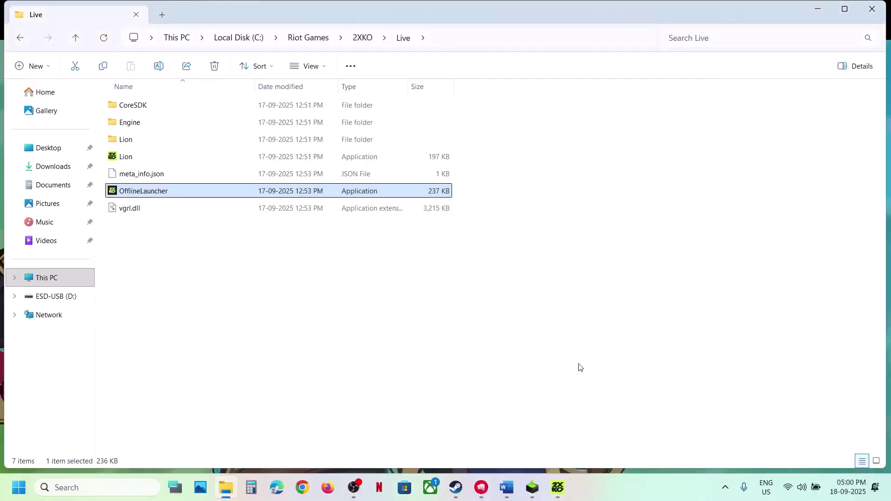
{"action": "left_click", "coordinate": [483, 487]}
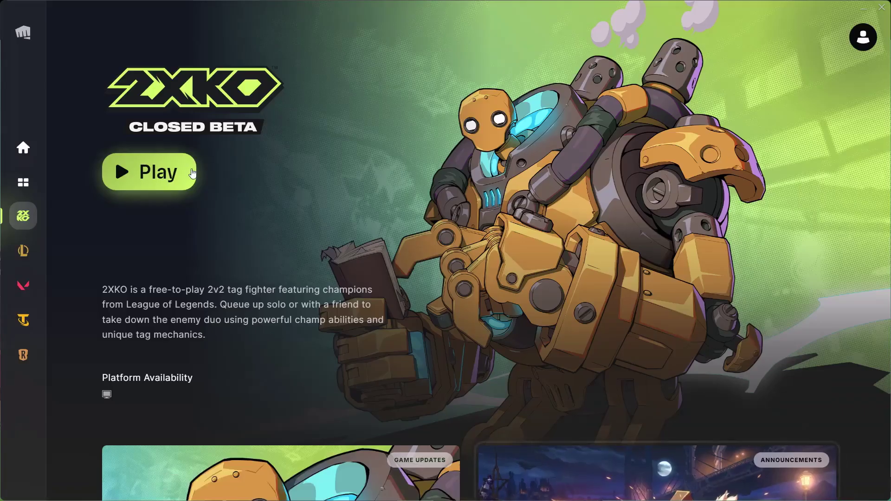
Start a second 2XKO instance with Play on Riot Client's 2XKO page
{"action": "left_click", "coordinate": [162, 179]}
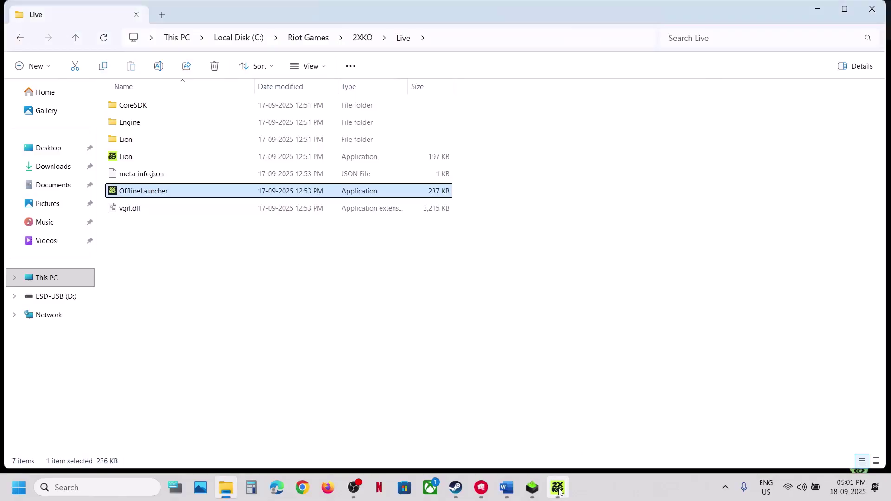
{"action": "mouse_move", "coordinate": [559, 491]}
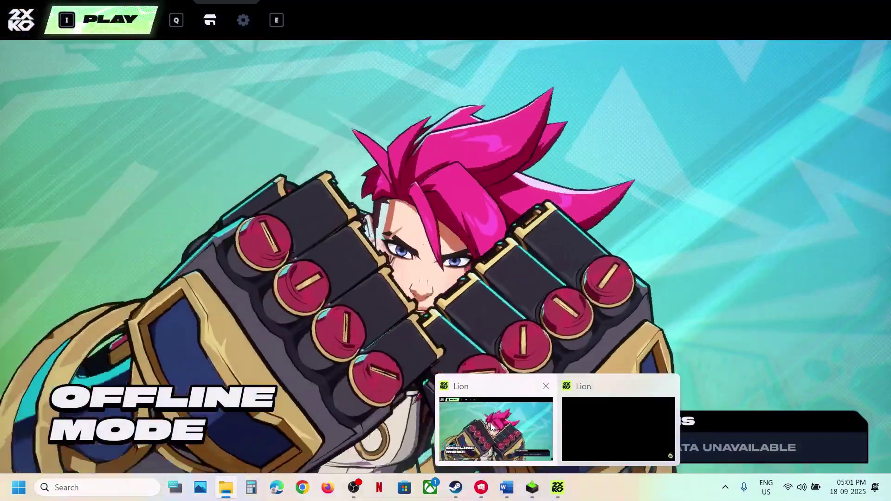
Compare the two Lion windows: the offline main menu and the tutorial match
{"action": "left_click", "coordinate": [491, 425]}
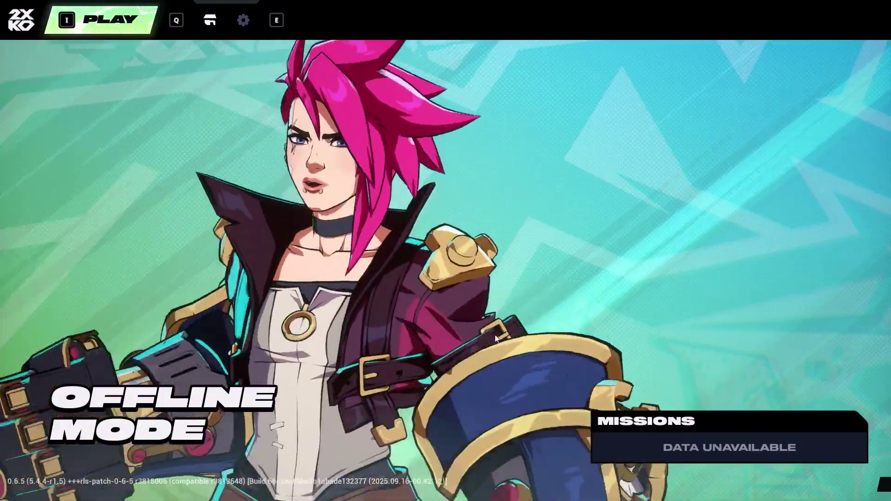
{"action": "key", "text": "alt+Tab"}
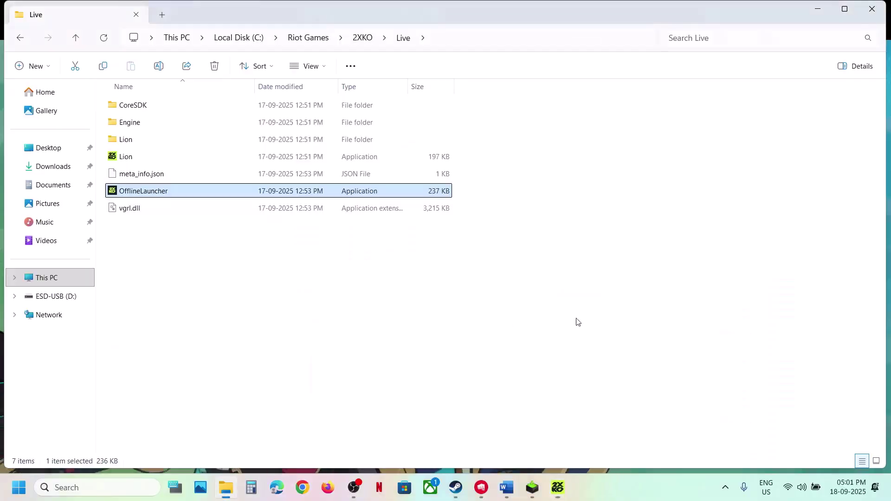
{"action": "mouse_move", "coordinate": [557, 487]}
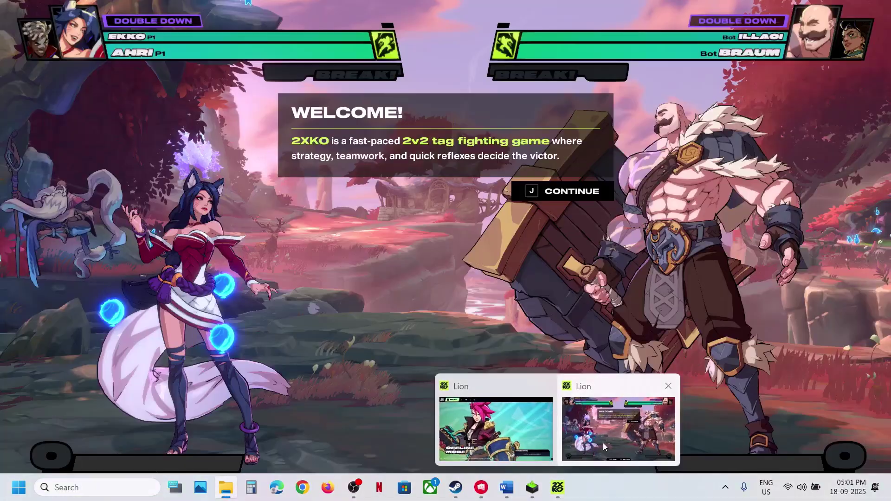
{"action": "left_click", "coordinate": [603, 442]}
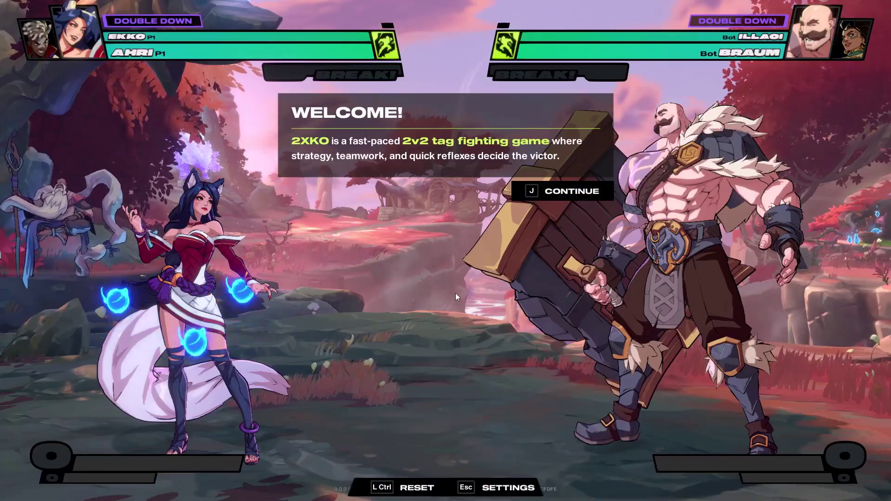
{"action": "key", "text": "alt+Tab"}
Revisit both 2XKO windows once more, then return to the Word steps document
{"action": "mouse_move", "coordinate": [560, 487]}
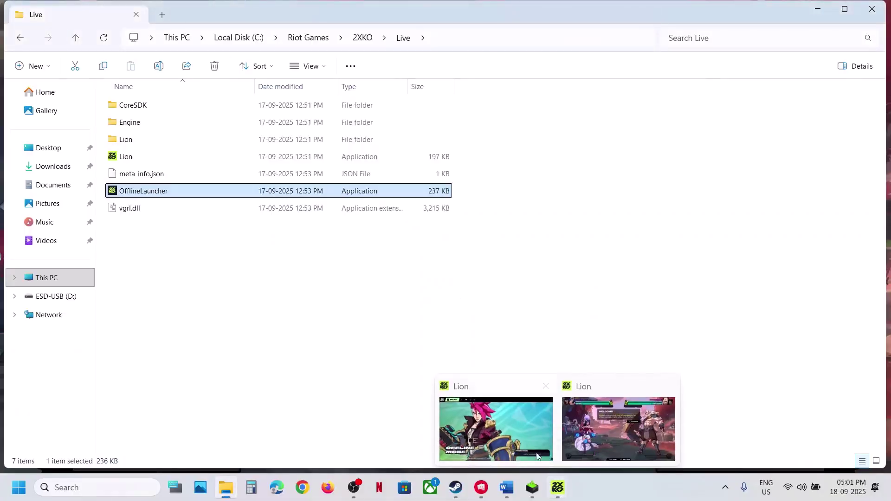
{"action": "left_click", "coordinate": [520, 446]}
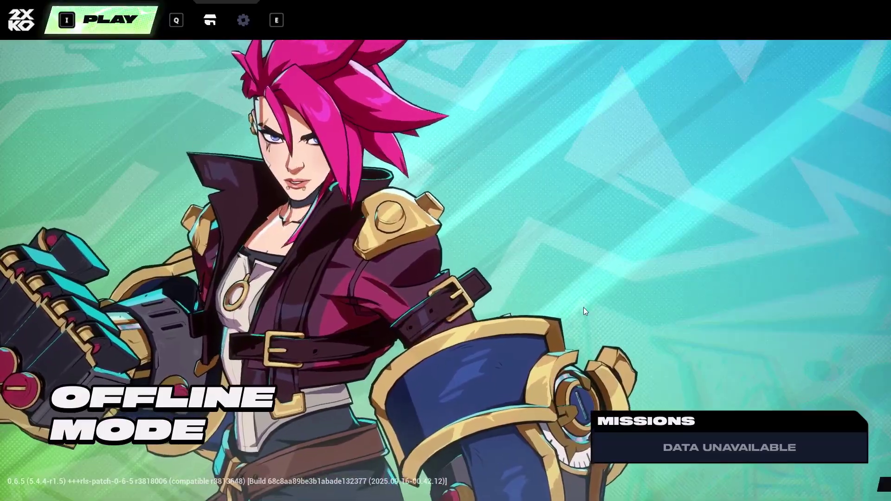
{"action": "key", "text": "alt+Tab"}
{"action": "left_click", "coordinate": [562, 496]}
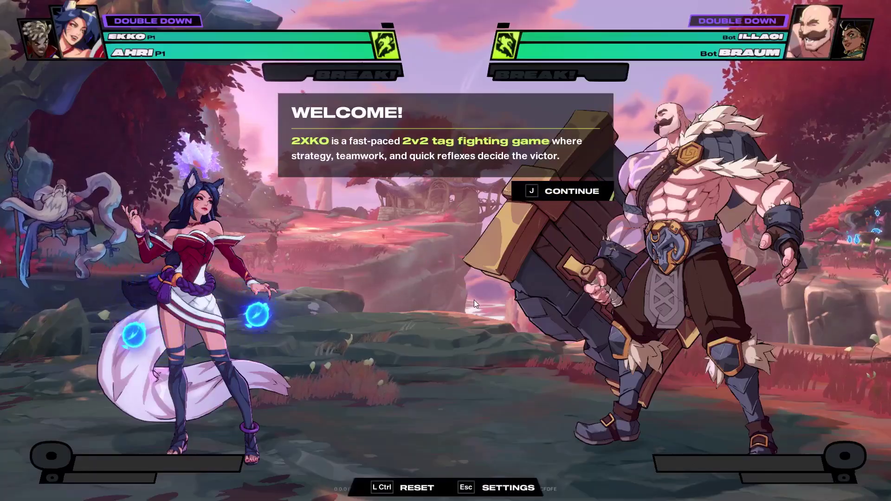
{"action": "key", "text": "alt+Tab"}
{"action": "left_click", "coordinate": [505, 489]}
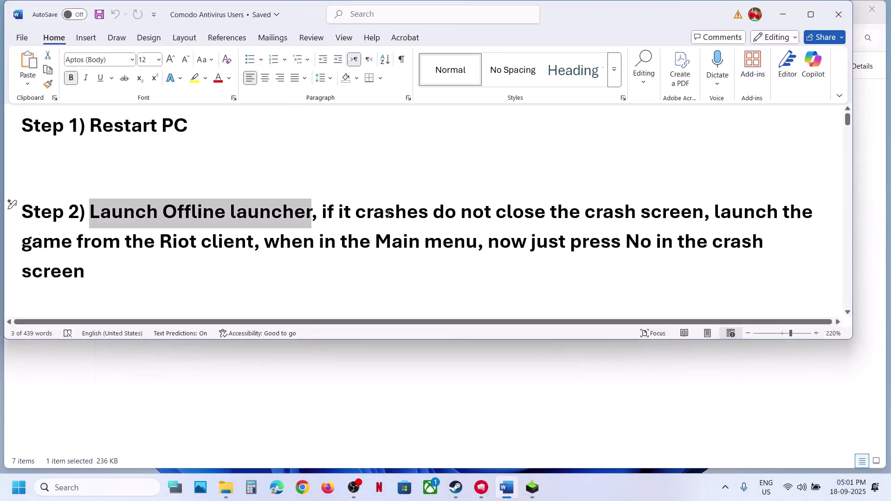
Scroll the document to Step 3, Exit Riot Vanguard, and show the hidden tray icons
{"action": "left_click_drag", "start_coordinate": [388, 214], "coordinate": [330, 285]}
{"action": "left_click", "coordinate": [330, 285]}
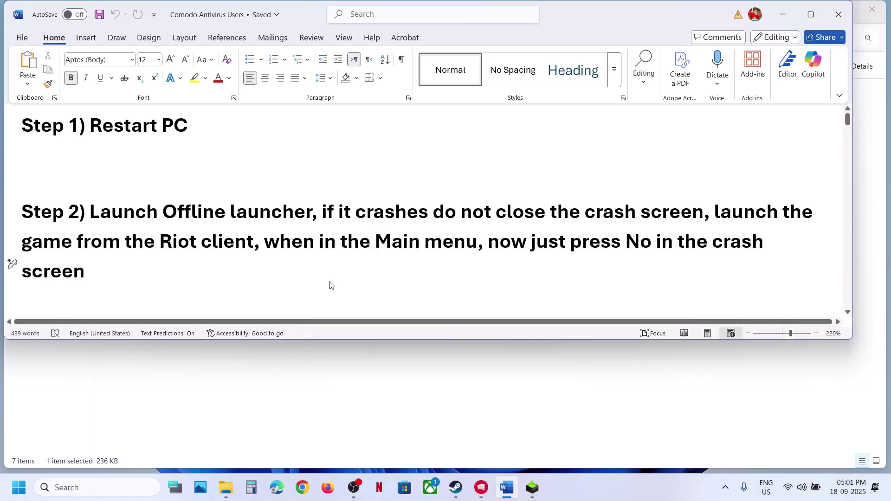
{"action": "scroll", "coordinate": [330, 283], "scroll_direction": "down", "scroll_amount": 3}
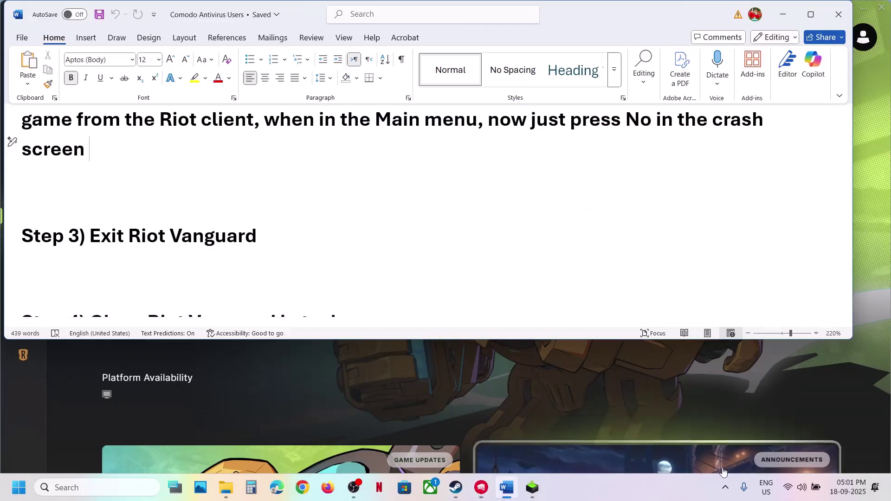
{"action": "left_click", "coordinate": [725, 488]}
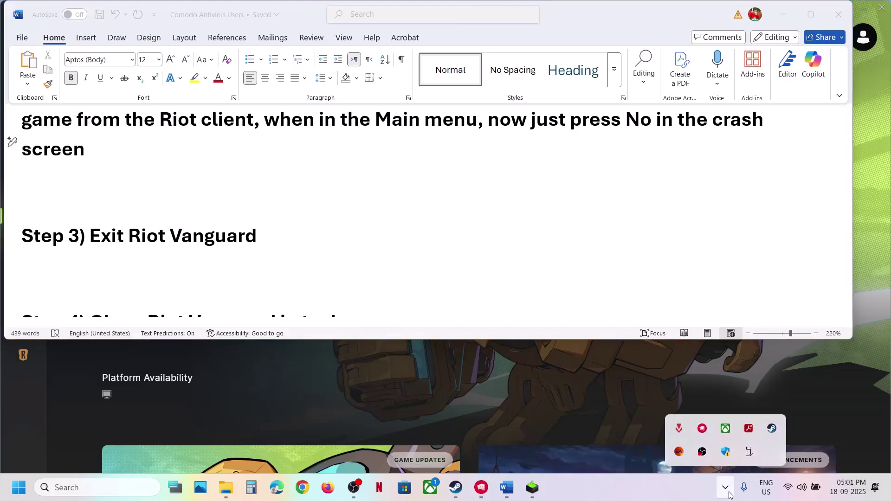
Exit Riot Vanguard from its tray icon and confirm with Yes
{"action": "left_click", "coordinate": [726, 488]}
{"action": "left_click", "coordinate": [726, 491]}
{"action": "right_click", "coordinate": [679, 433]}
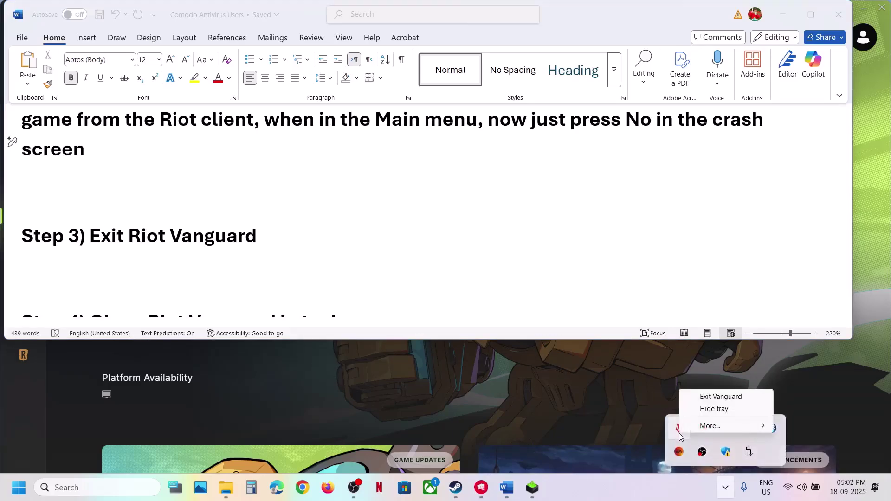
{"action": "left_click", "coordinate": [719, 397]}
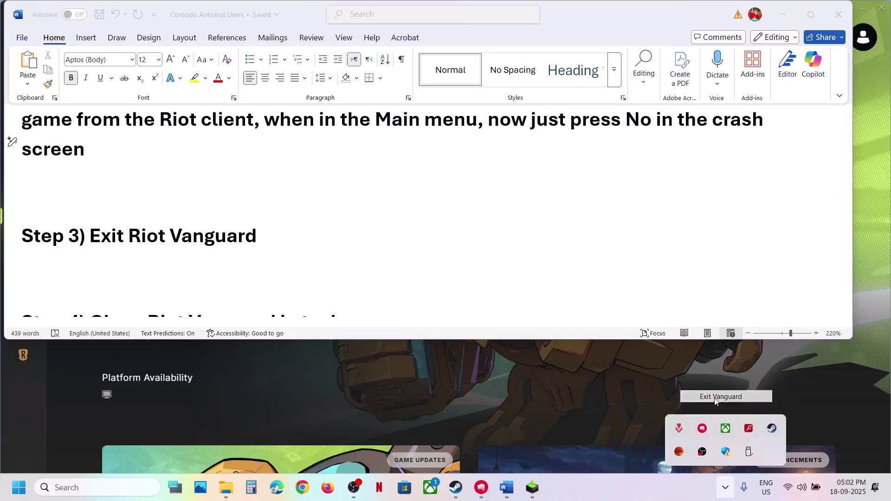
{"action": "left_click", "coordinate": [430, 295]}
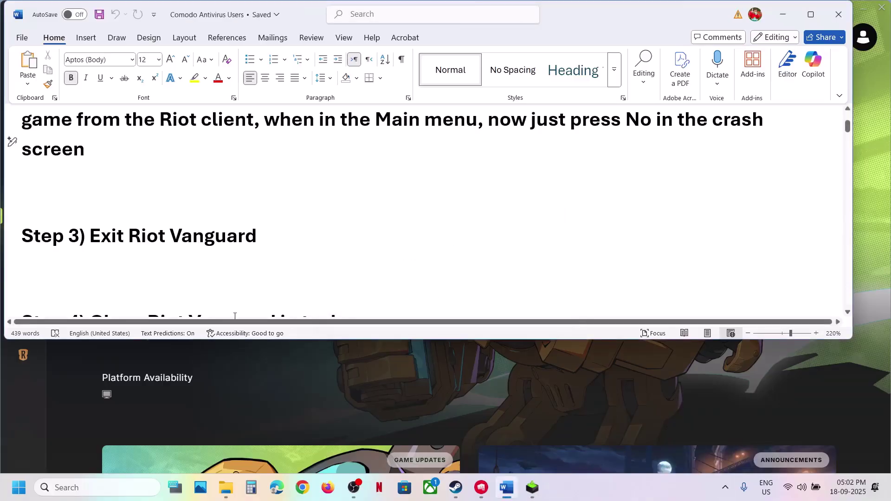
{"action": "right_click", "coordinate": [18, 487]}
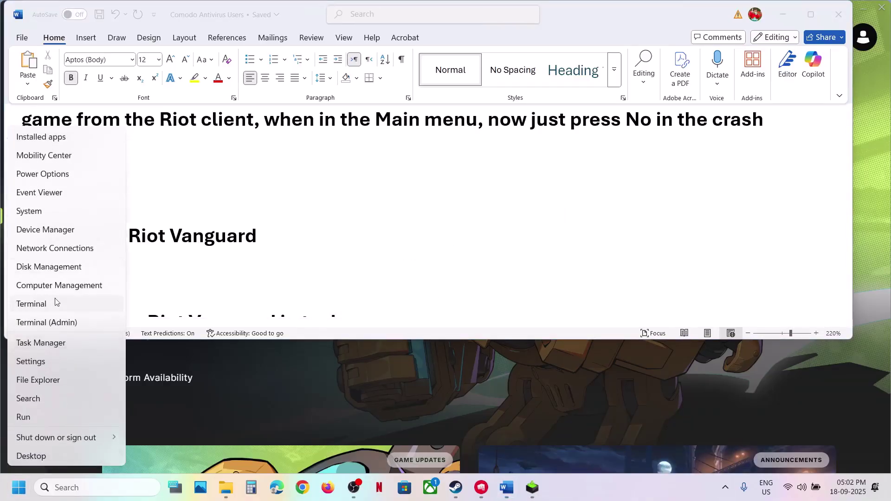
{"action": "left_click", "coordinate": [46, 345]}
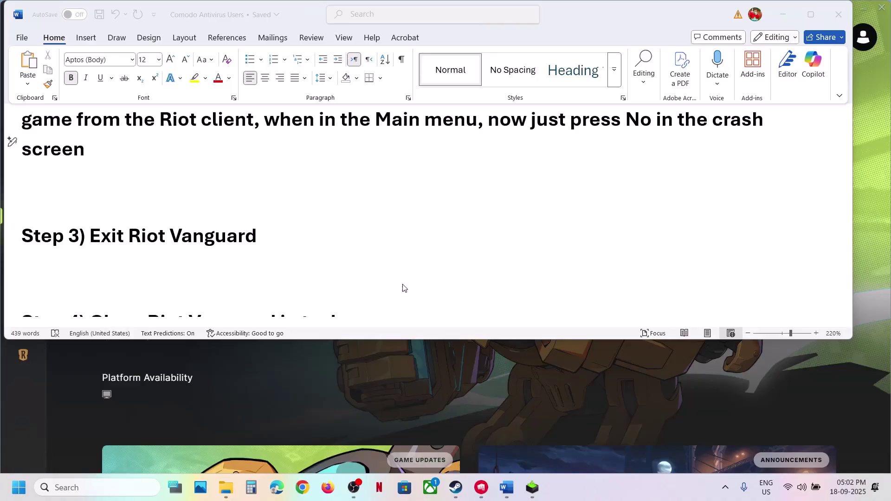
{"action": "scroll", "coordinate": [196, 260], "scroll_direction": "down", "scroll_amount": 3}
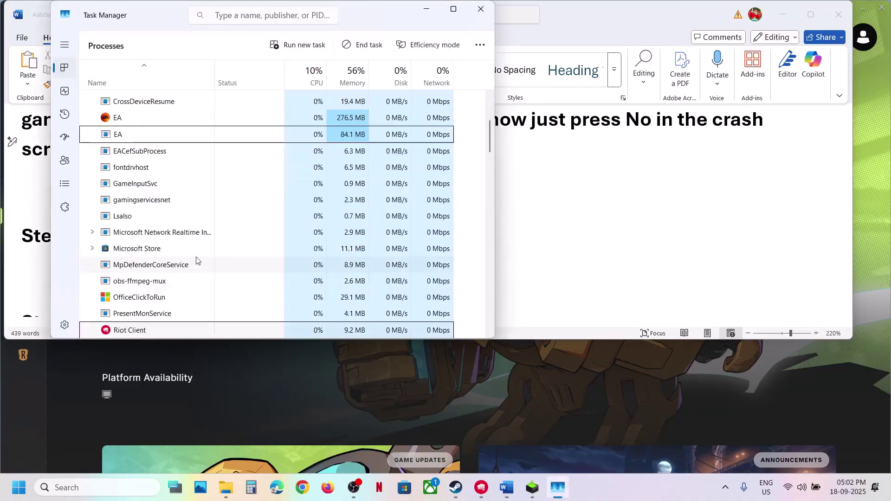
{"action": "scroll", "coordinate": [185, 262], "scroll_direction": "up", "scroll_amount": 3}
{"action": "scroll", "coordinate": [175, 264], "scroll_direction": "down", "scroll_amount": 1}
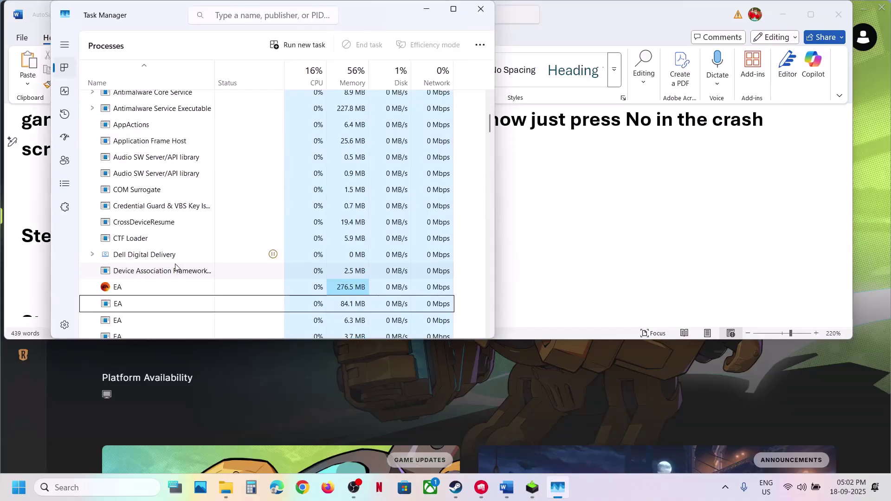
{"action": "left_click", "coordinate": [178, 191]}
{"action": "scroll", "coordinate": [179, 200], "scroll_direction": "down", "scroll_amount": 7}
{"action": "scroll", "coordinate": [179, 200], "scroll_direction": "up", "scroll_amount": 1}
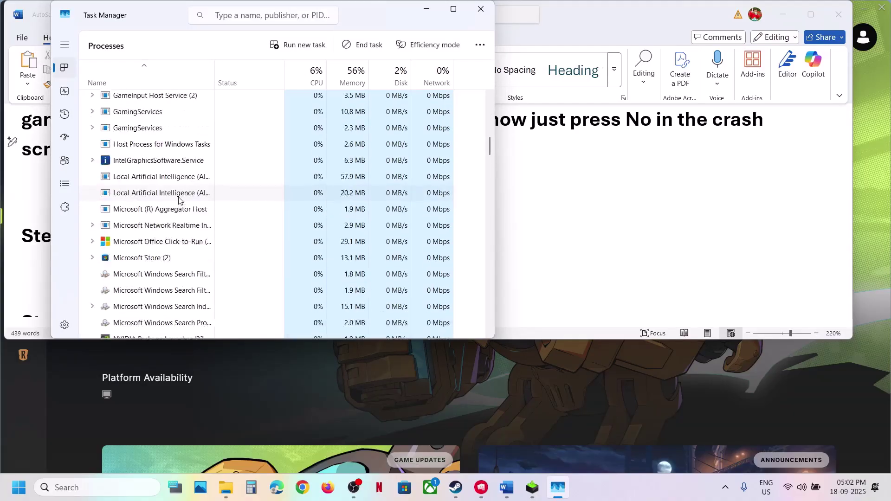
{"action": "scroll", "coordinate": [179, 200], "scroll_direction": "up", "scroll_amount": 8}
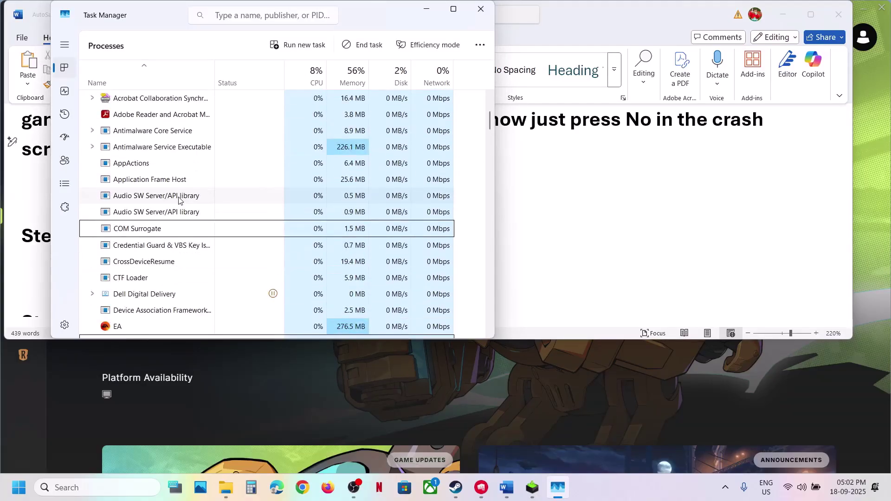
{"action": "scroll", "coordinate": [178, 200], "scroll_direction": "up", "scroll_amount": 2}
{"action": "scroll", "coordinate": [178, 199], "scroll_direction": "down", "scroll_amount": 3}
{"action": "scroll", "coordinate": [179, 200], "scroll_direction": "up", "scroll_amount": 4}
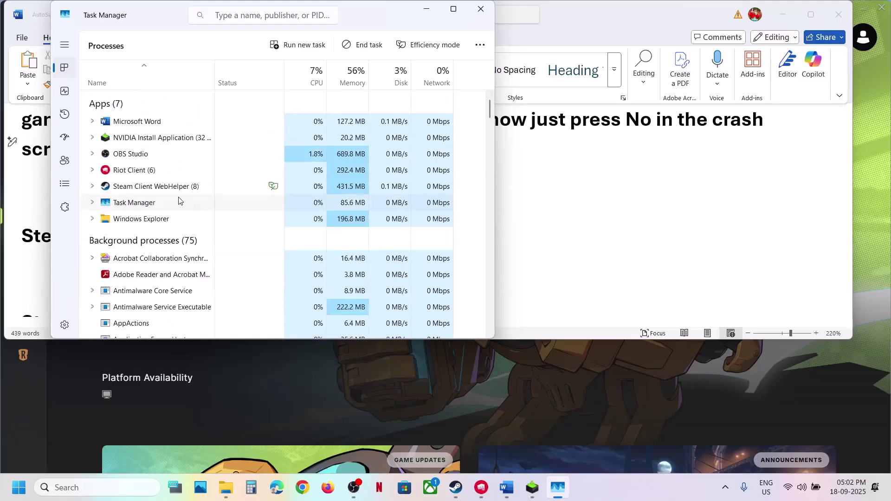
{"action": "scroll", "coordinate": [163, 255], "scroll_direction": "down", "scroll_amount": 5}
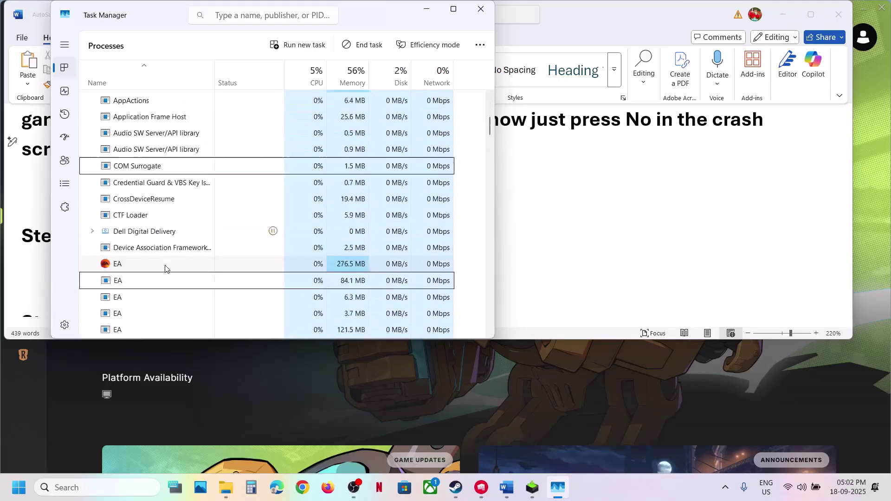
{"action": "right_click", "coordinate": [141, 209]}
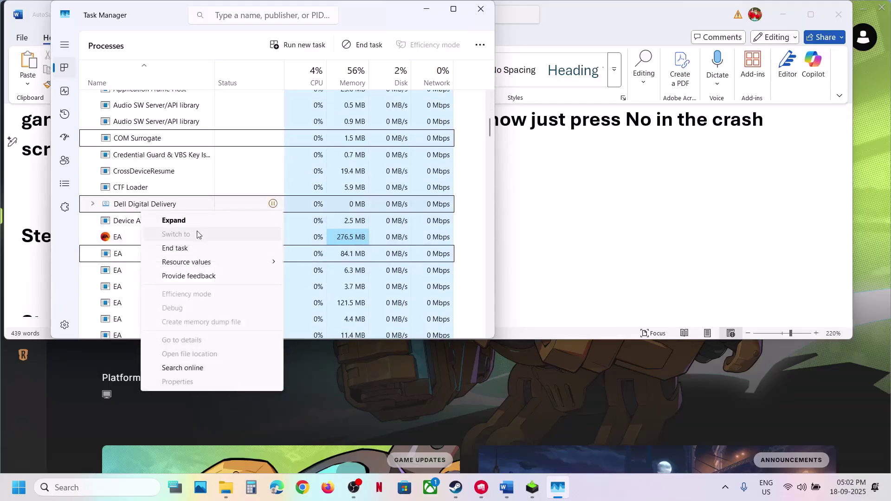
{"action": "left_click", "coordinate": [482, 10]}
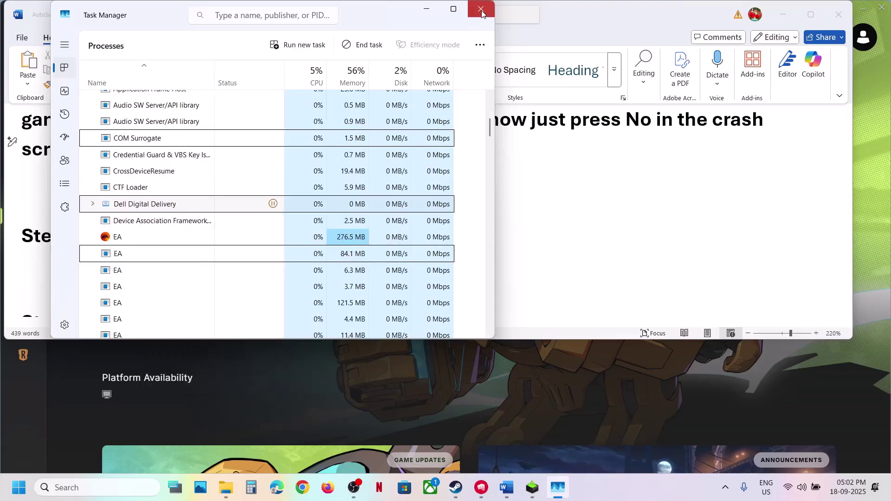
{"action": "left_click", "coordinate": [481, 11]}
Mark Step 5's 'Restart vgc service' heading and launch Services from Windows search
{"action": "scroll", "coordinate": [323, 243], "scroll_direction": "down", "scroll_amount": 5}
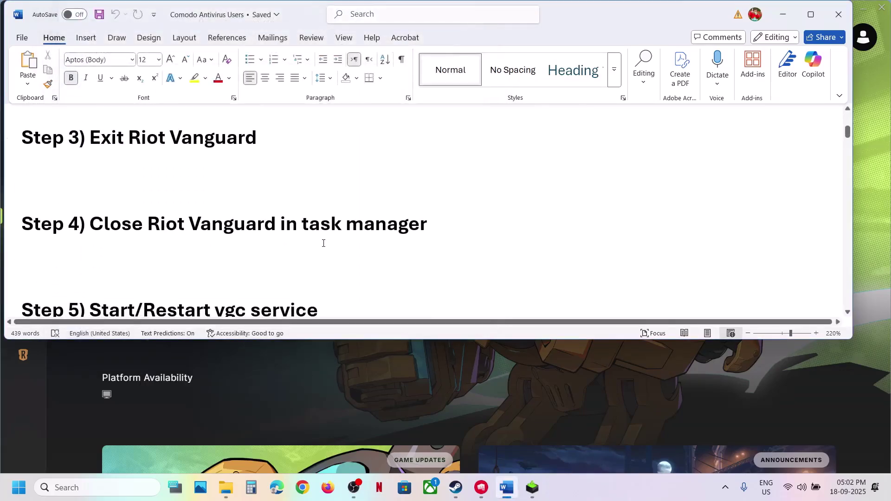
{"action": "left_click_drag", "start_coordinate": [168, 231], "coordinate": [370, 259]}
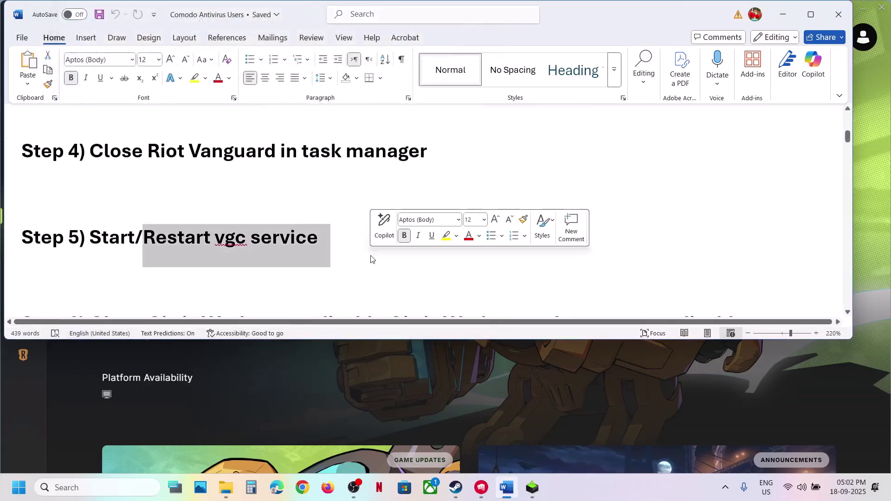
{"action": "left_click", "coordinate": [113, 492]}
{"action": "type", "text": "serv"}
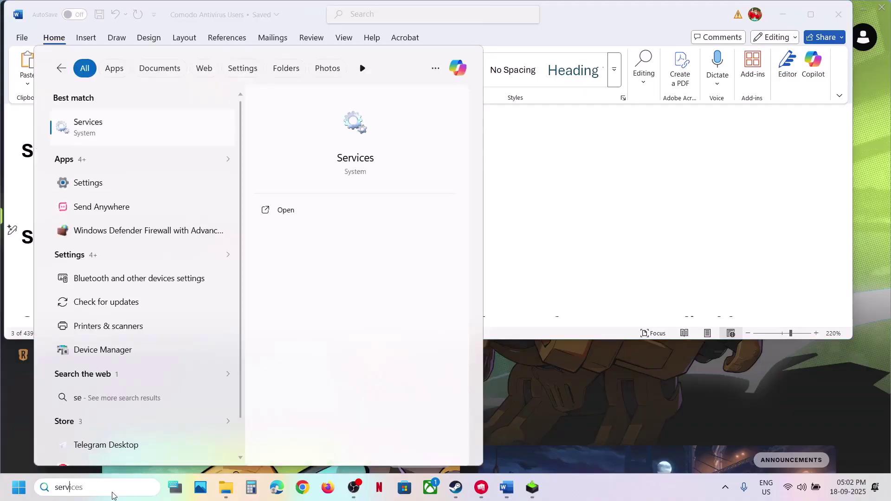
{"action": "type", "text": "ices"}
{"action": "key", "text": "Return"}
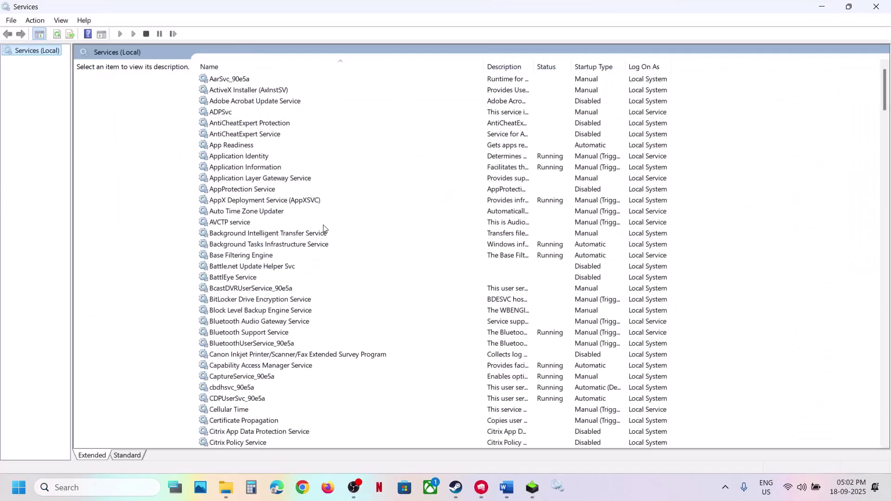
Set the vgc service to Automatic startup, apply, start it, and close its properties
{"action": "left_click", "coordinate": [323, 222]}
{"action": "type", "text": "vgc"}
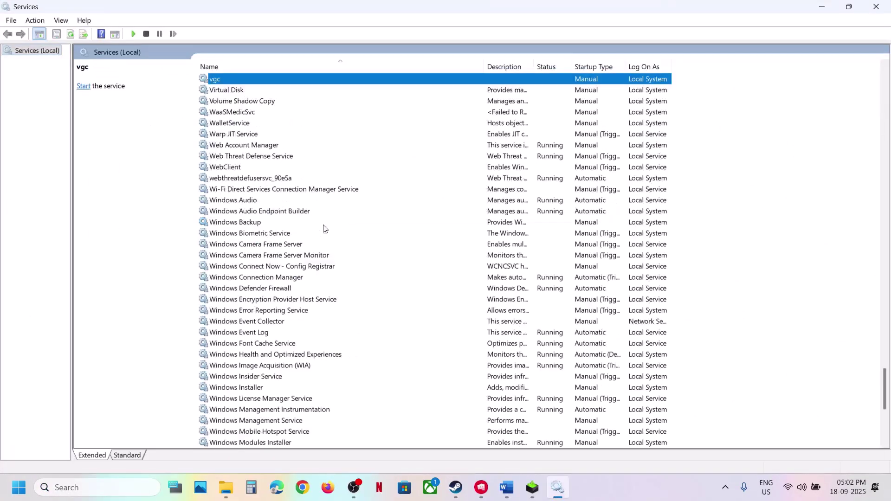
{"action": "scroll", "coordinate": [313, 204], "scroll_direction": "up", "scroll_amount": 6}
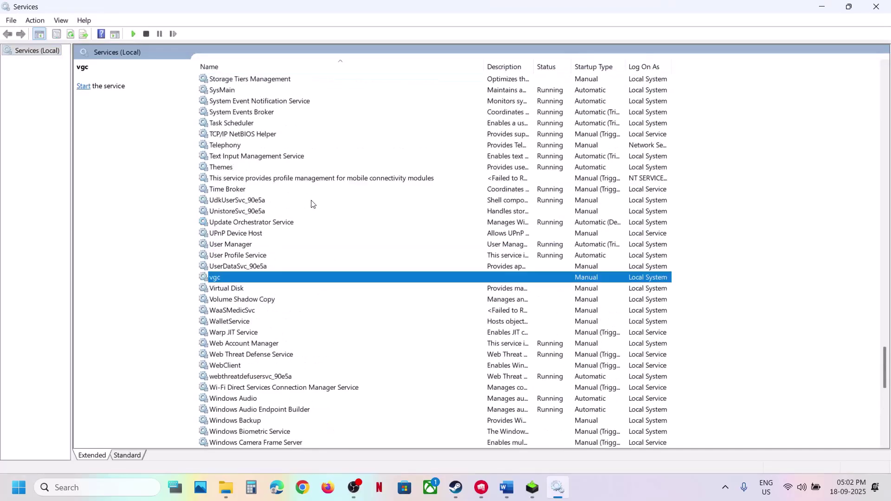
{"action": "double_click", "coordinate": [234, 284]}
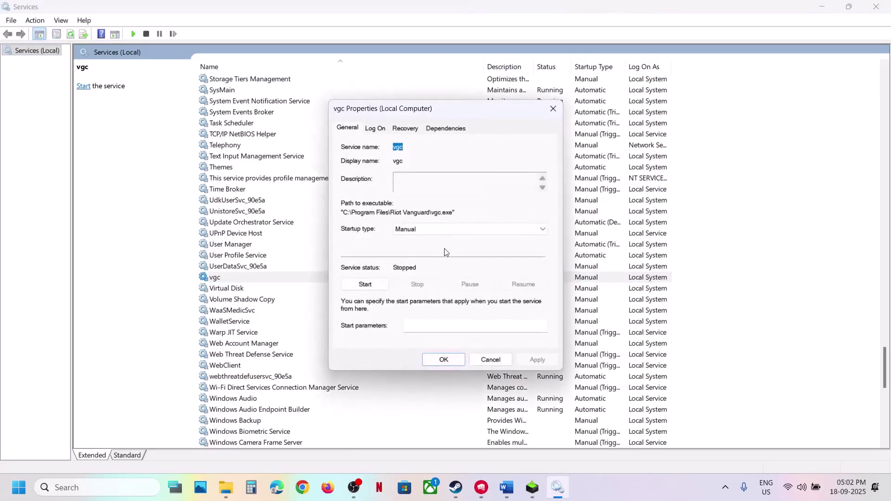
{"action": "left_click", "coordinate": [420, 230]}
{"action": "left_click", "coordinate": [418, 245]}
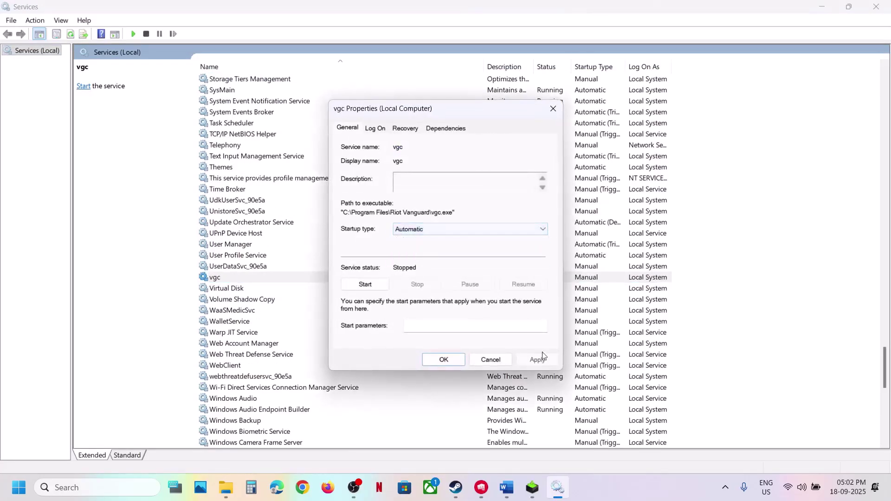
{"action": "left_click", "coordinate": [539, 361]}
{"action": "left_click", "coordinate": [366, 284]}
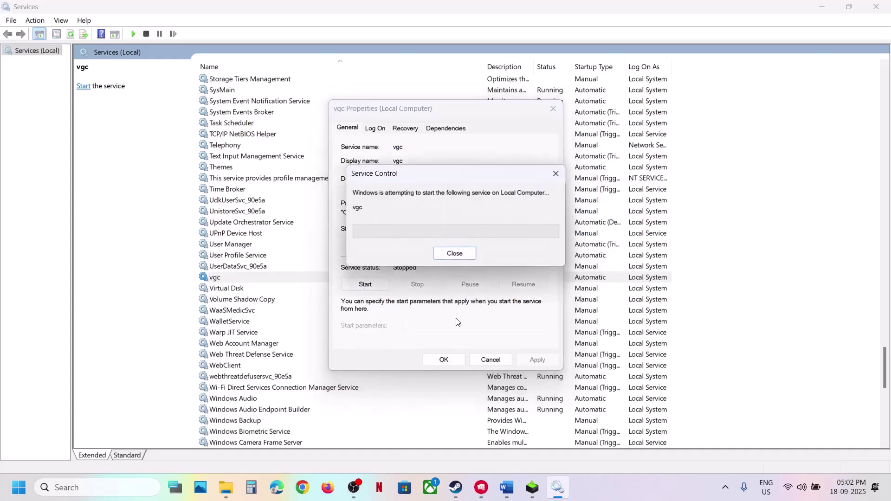
{"action": "left_click", "coordinate": [444, 360]}
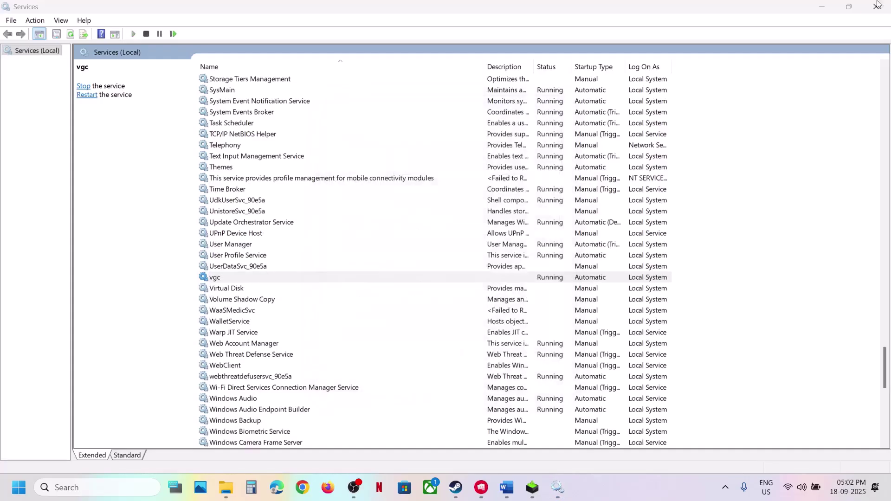
Close Services, mark Citrix Workspace in Step 6, and launch Citrix Workspace via search
{"action": "left_click", "coordinate": [876, 6]}
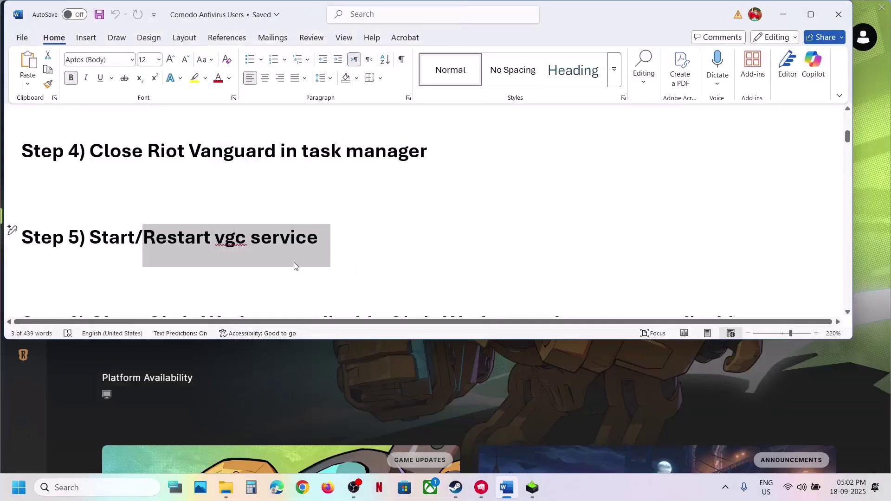
{"action": "scroll", "coordinate": [294, 262], "scroll_direction": "down", "scroll_amount": 5}
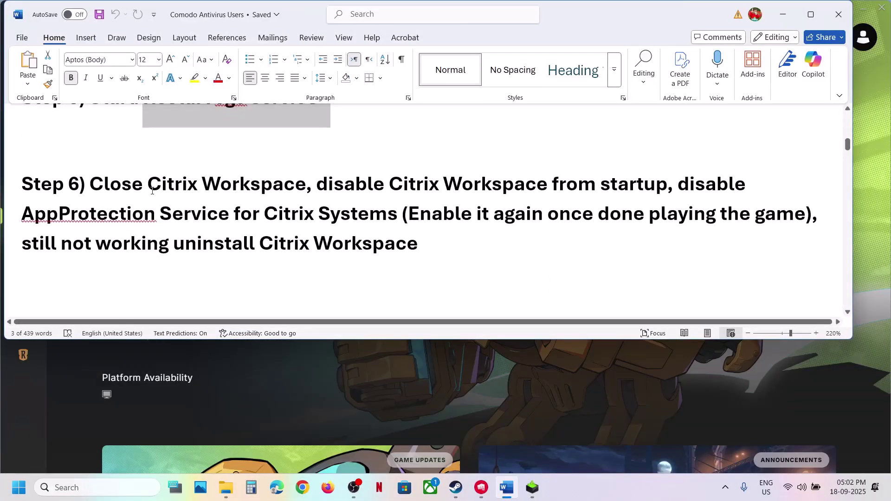
{"action": "left_click_drag", "start_coordinate": [152, 191], "coordinate": [304, 190]}
{"action": "left_click", "coordinate": [84, 491]}
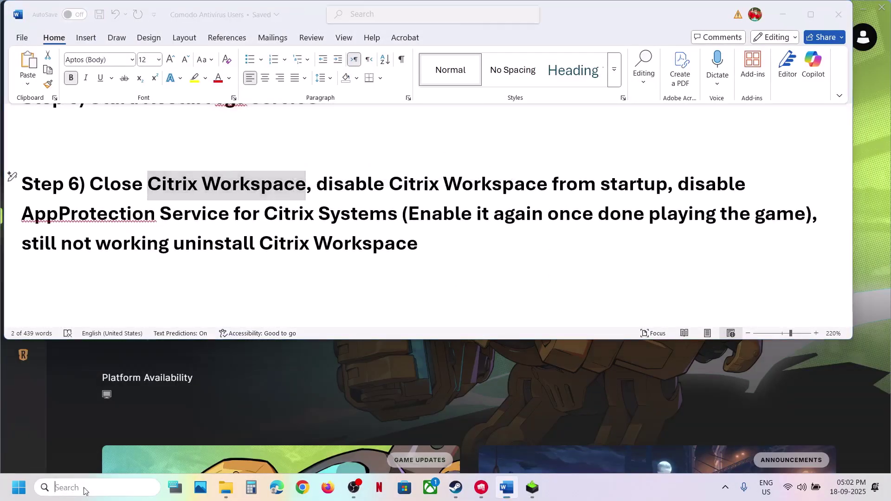
{"action": "type", "text": "citrix workspace"}
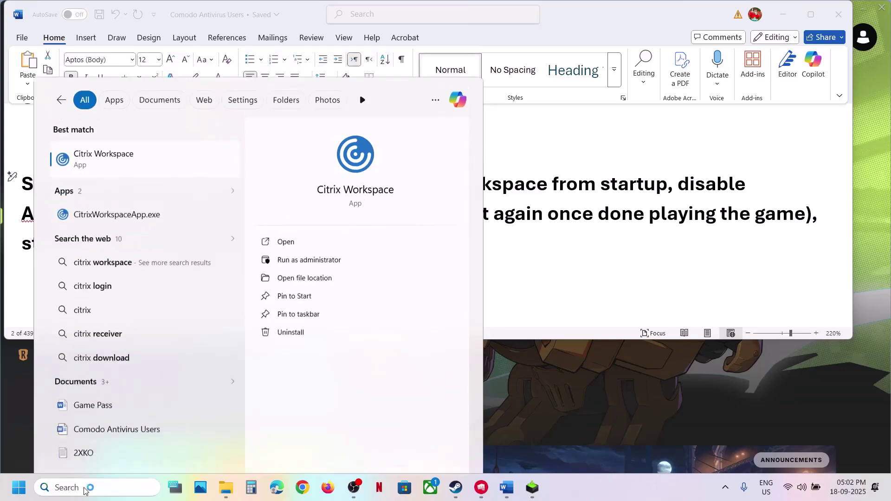
{"action": "key", "text": "Escape"}
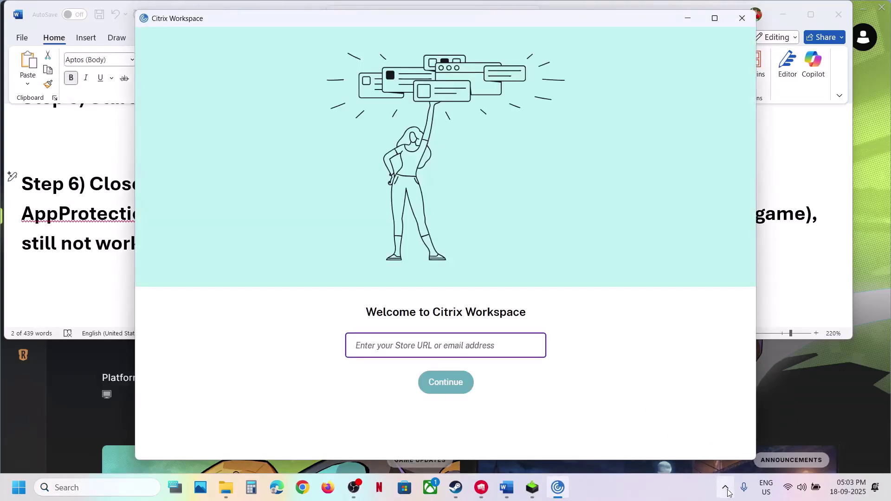
Exit Citrix Workspace from its hidden notification-area icon
{"action": "left_click", "coordinate": [722, 486]}
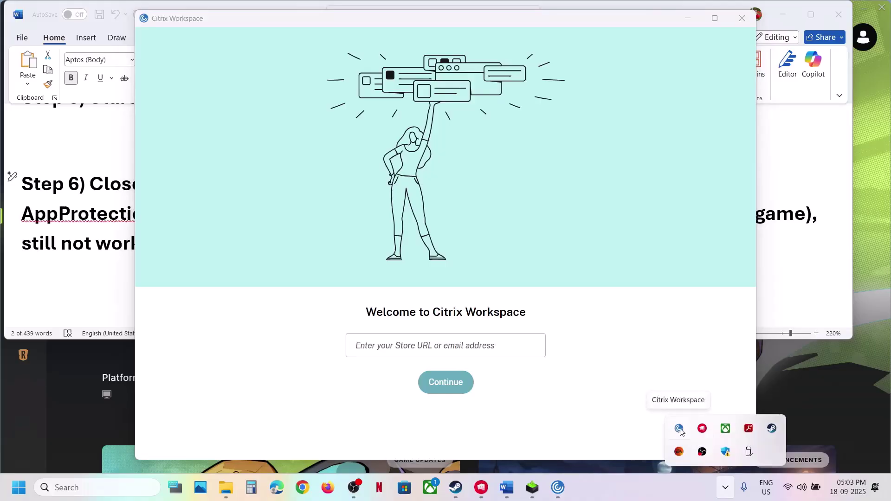
{"action": "right_click", "coordinate": [681, 433]}
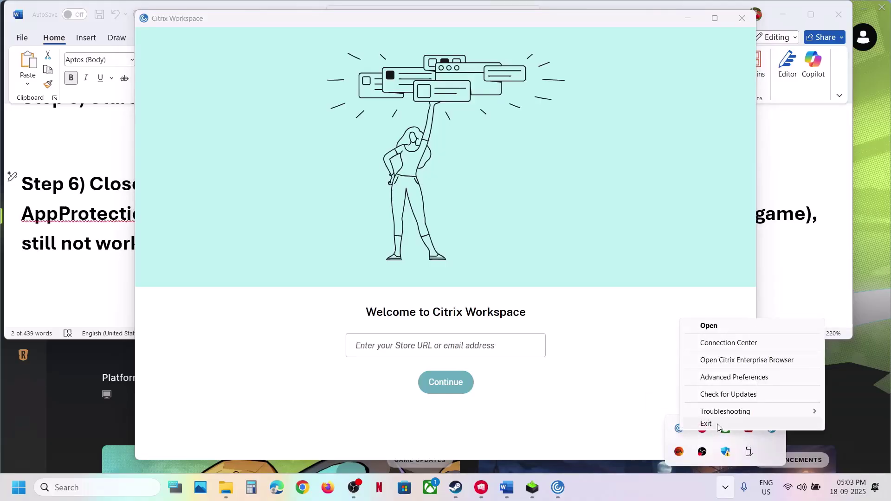
{"action": "left_click", "coordinate": [717, 425]}
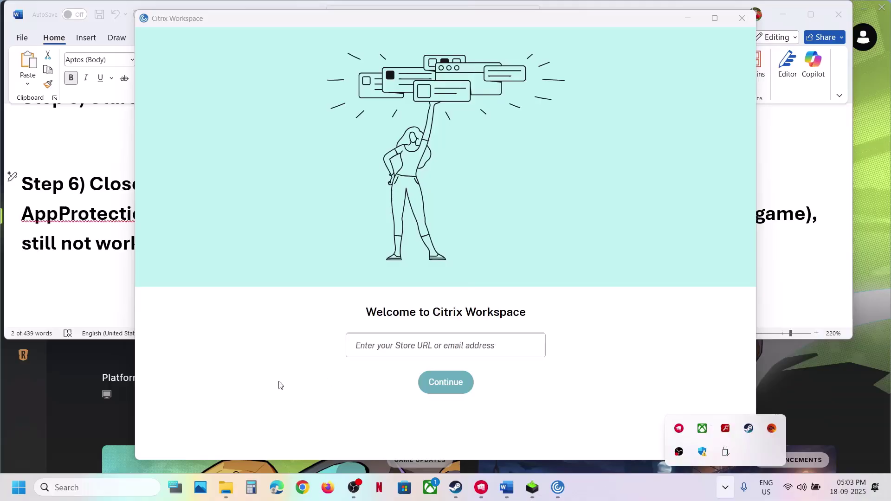
{"action": "right_click", "coordinate": [24, 491]}
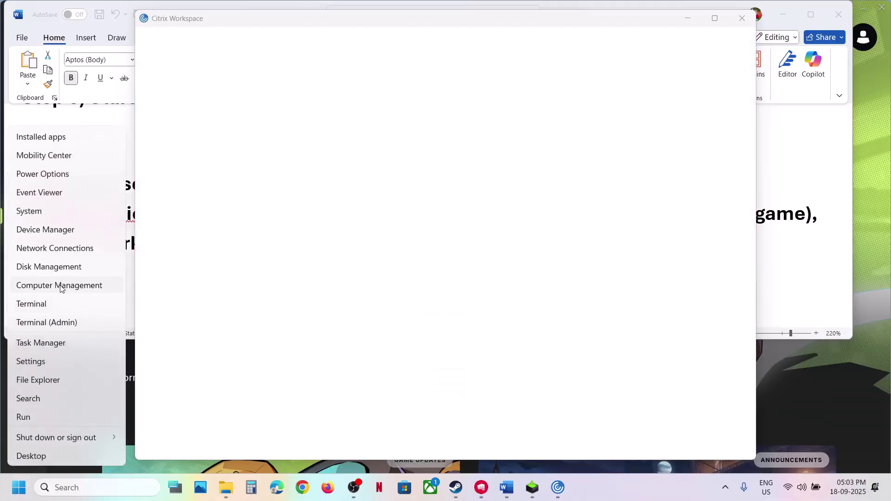
{"action": "left_click", "coordinate": [51, 343]}
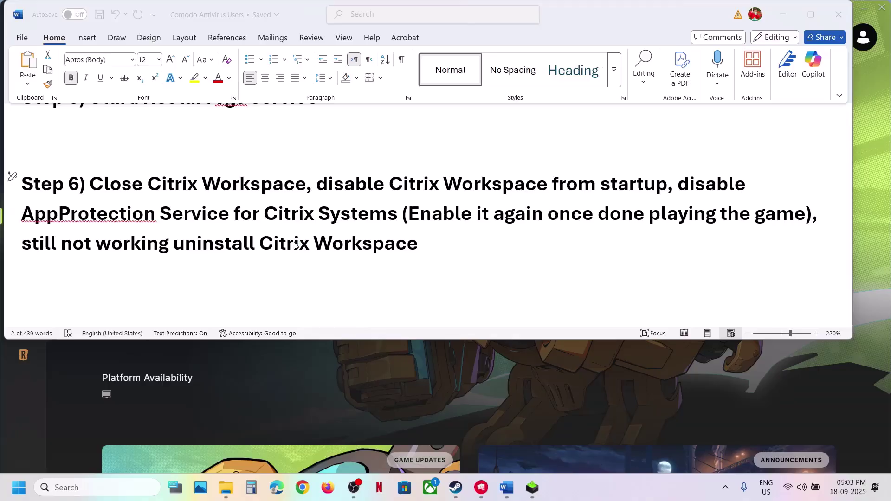
{"action": "scroll", "coordinate": [224, 254], "scroll_direction": "down", "scroll_amount": 5}
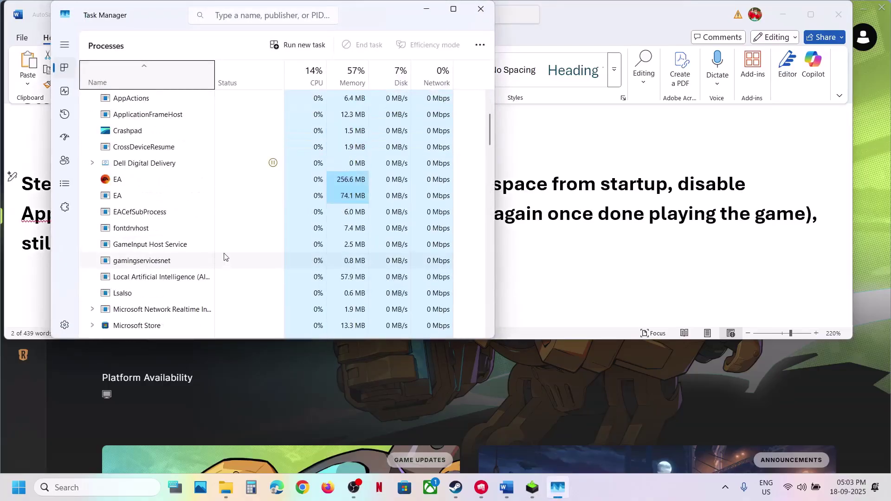
{"action": "scroll", "coordinate": [182, 265], "scroll_direction": "down", "scroll_amount": 15}
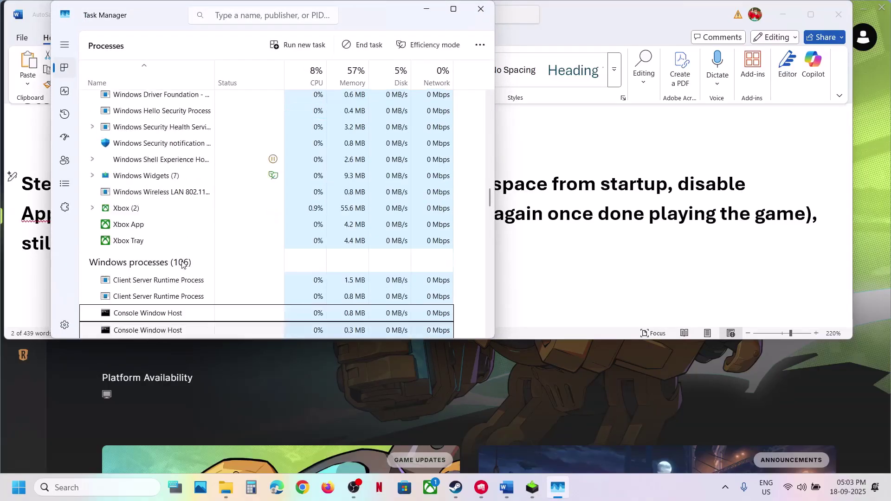
{"action": "scroll", "coordinate": [182, 264], "scroll_direction": "up", "scroll_amount": 20}
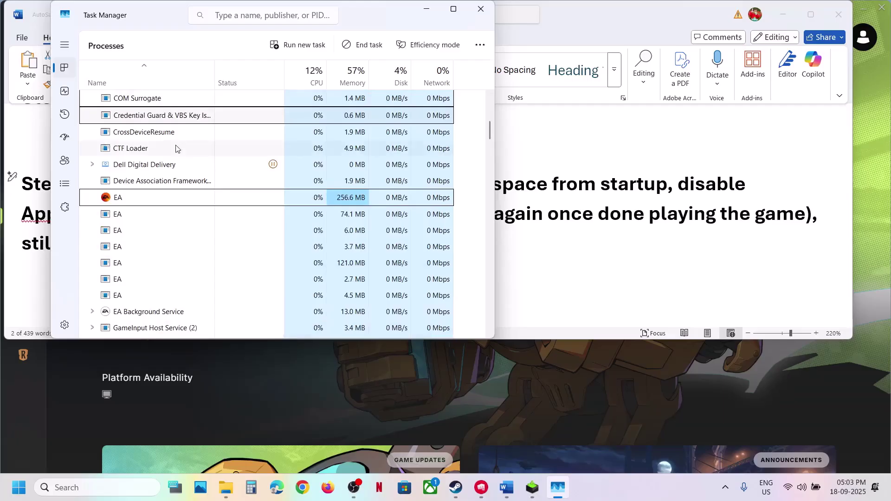
{"action": "right_click", "coordinate": [144, 148]}
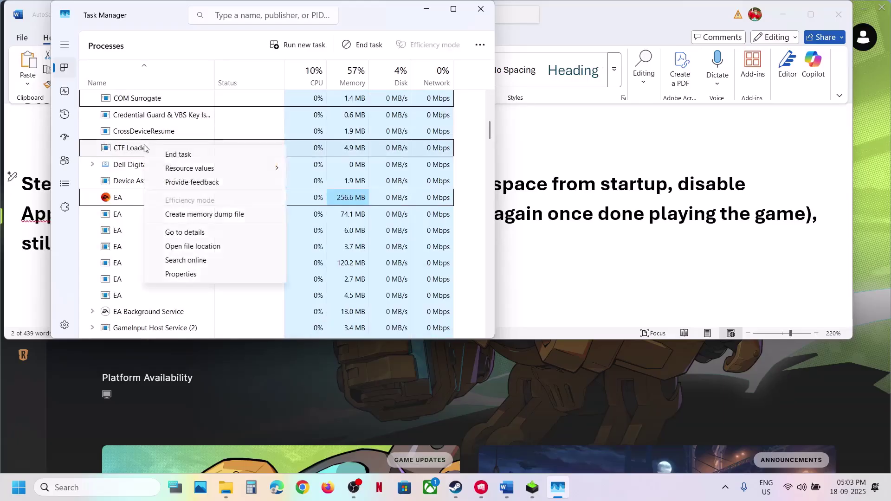
{"action": "left_click", "coordinate": [449, 96]}
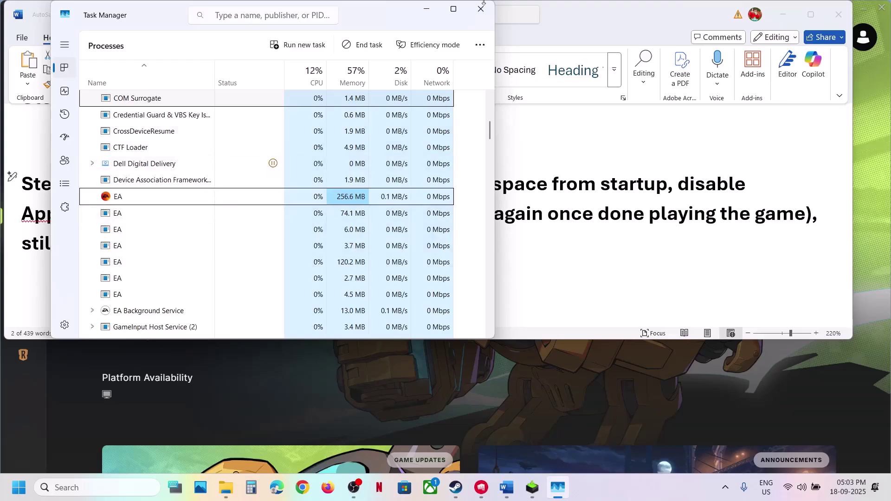
{"action": "left_click", "coordinate": [481, 9]}
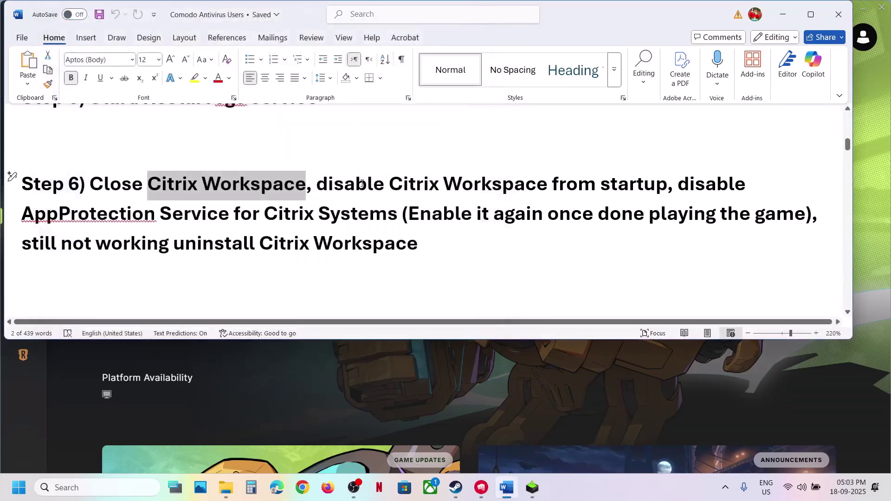
{"action": "left_click_drag", "start_coordinate": [362, 184], "coordinate": [663, 186]}
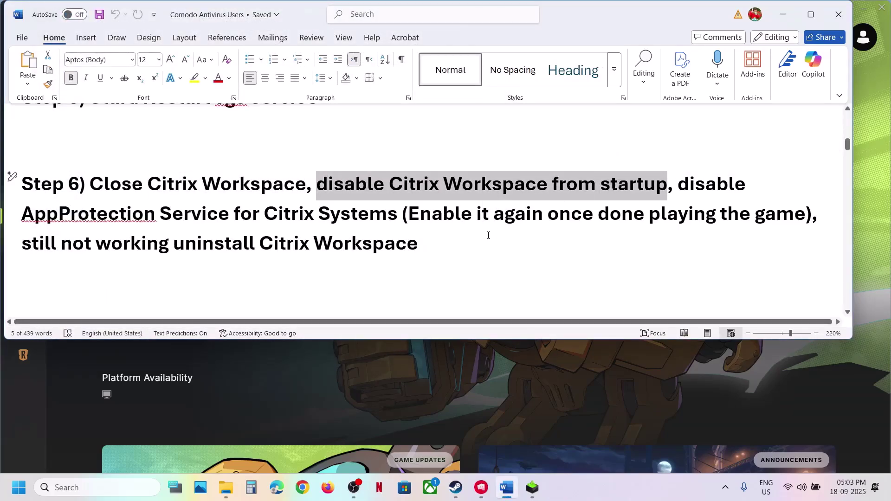
{"action": "key", "text": "super+i"}
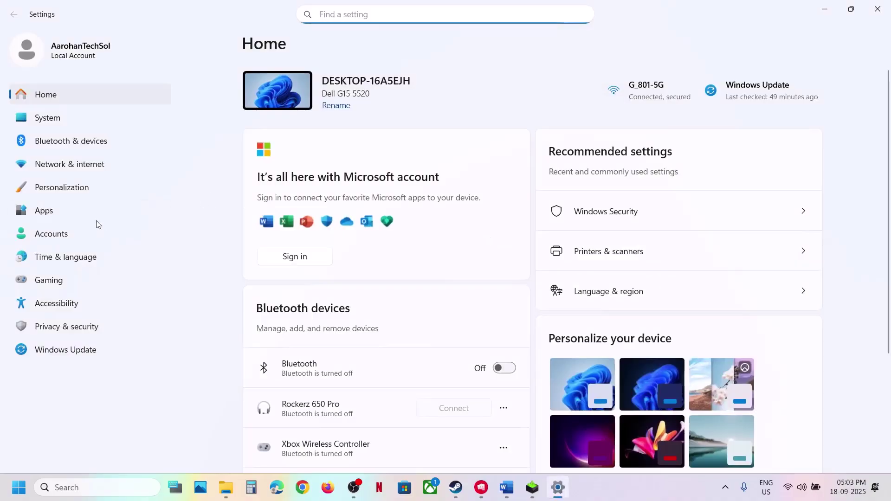
{"action": "left_click", "coordinate": [352, 19]}
{"action": "type", "text": "startup"}
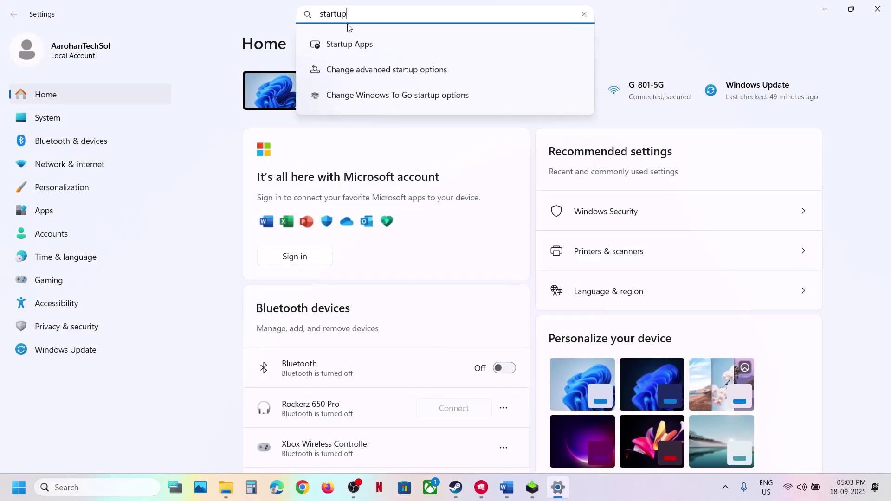
{"action": "left_click", "coordinate": [341, 44]}
{"action": "scroll", "coordinate": [494, 273], "scroll_direction": "down", "scroll_amount": 1}
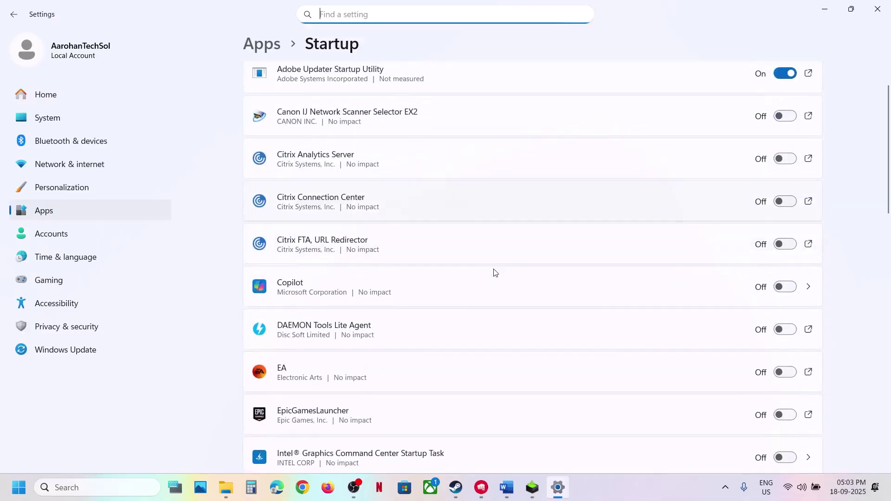
{"action": "scroll", "coordinate": [700, 181], "scroll_direction": "down", "scroll_amount": 1}
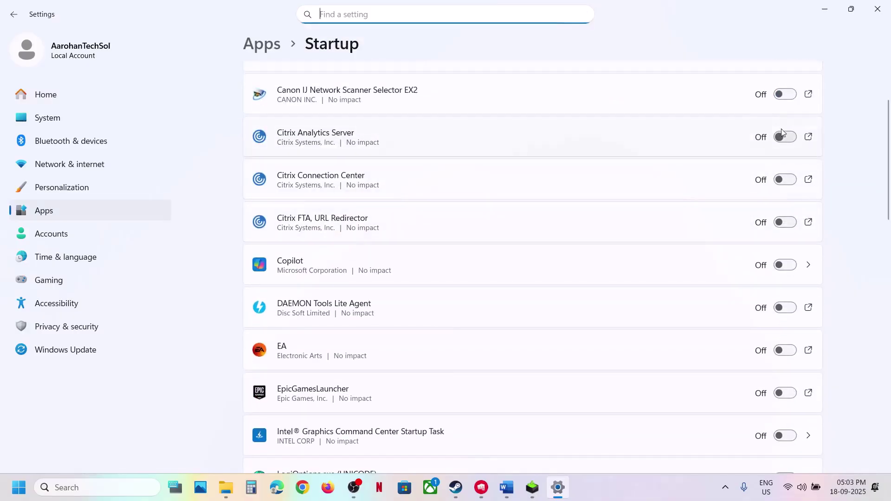
{"action": "left_click", "coordinate": [877, 10]}
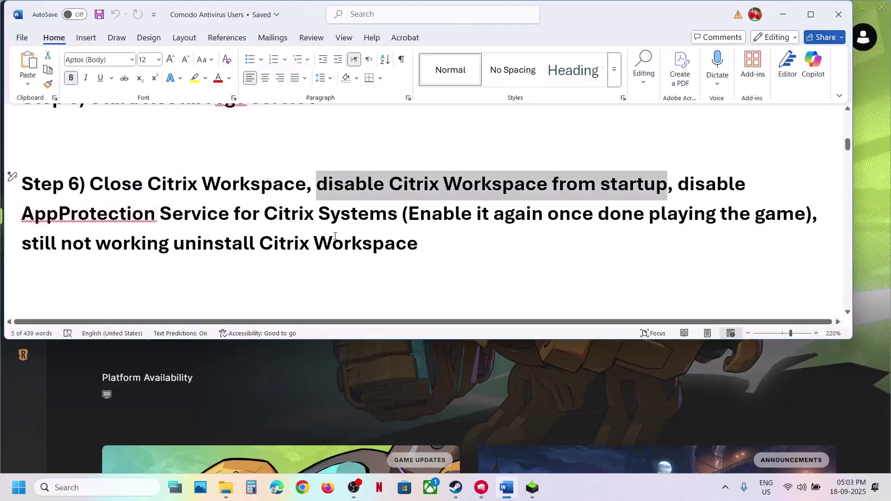
Open the AppProtection Service properties in the Services console
{"action": "left_click_drag", "start_coordinate": [69, 220], "coordinate": [230, 217]}
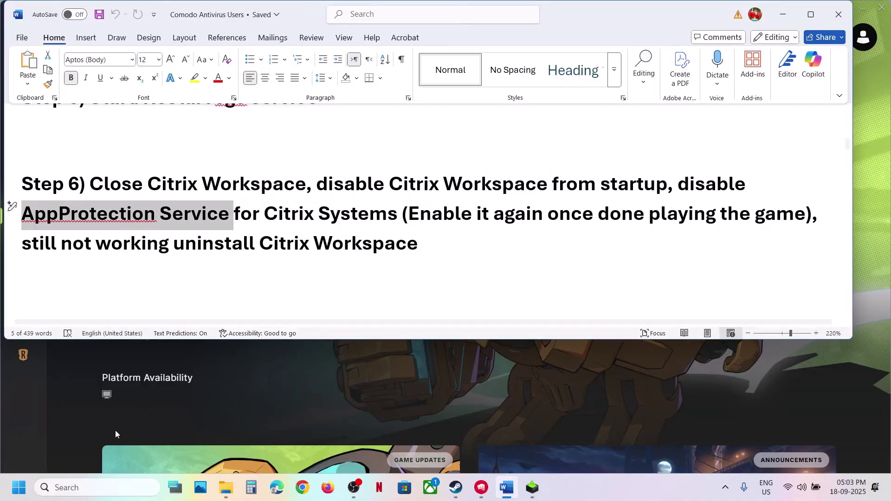
{"action": "left_click", "coordinate": [92, 492]}
{"action": "type", "text": "service"}
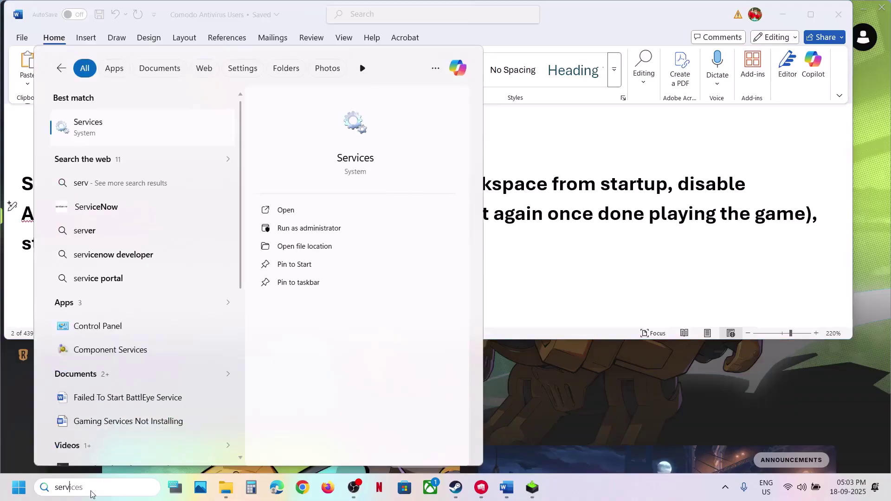
{"action": "key", "text": "Escape"}
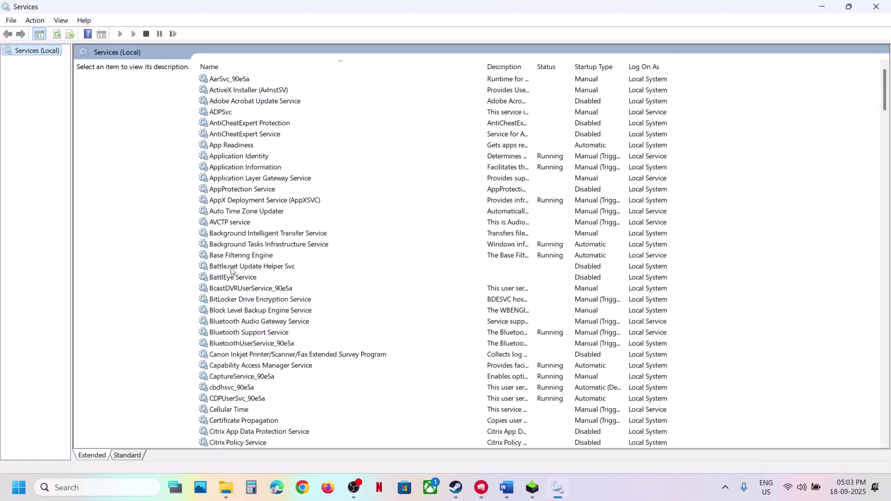
{"action": "left_click", "coordinate": [266, 189]}
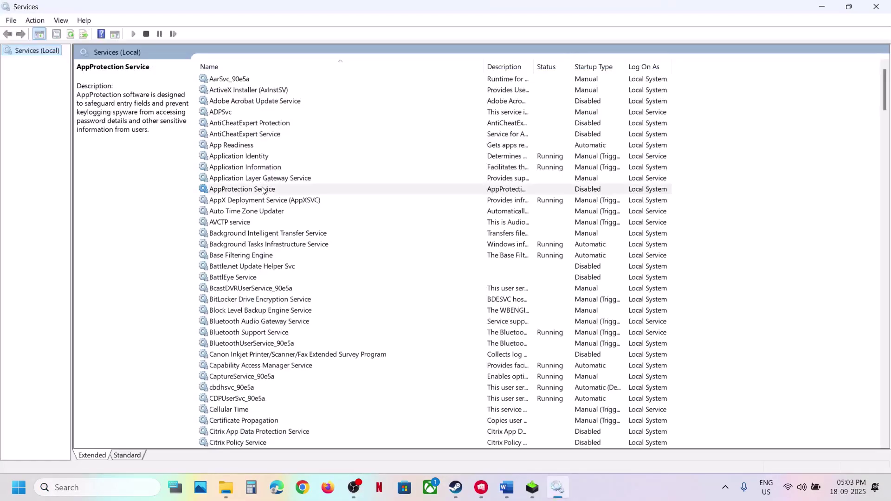
{"action": "double_click", "coordinate": [318, 190]}
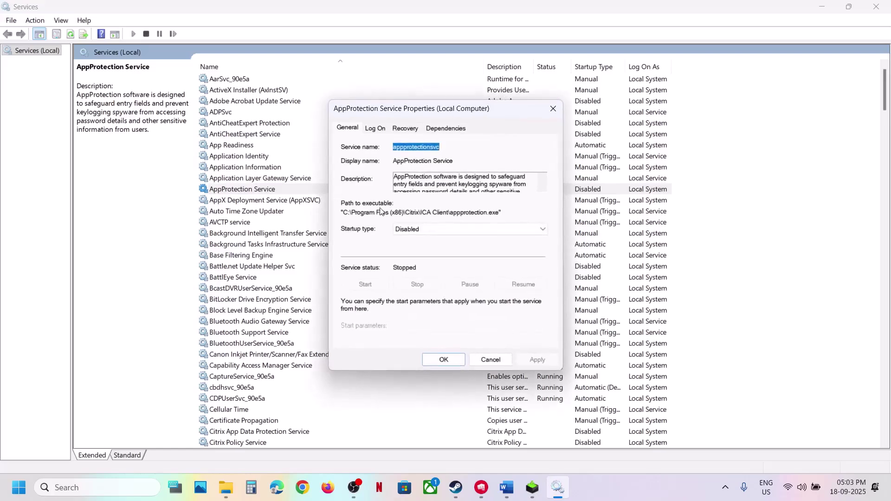
Set the AppProtection Service startup type to Disabled, apply, confirm, and close Services
{"action": "left_click_drag", "start_coordinate": [347, 214], "coordinate": [400, 214]}
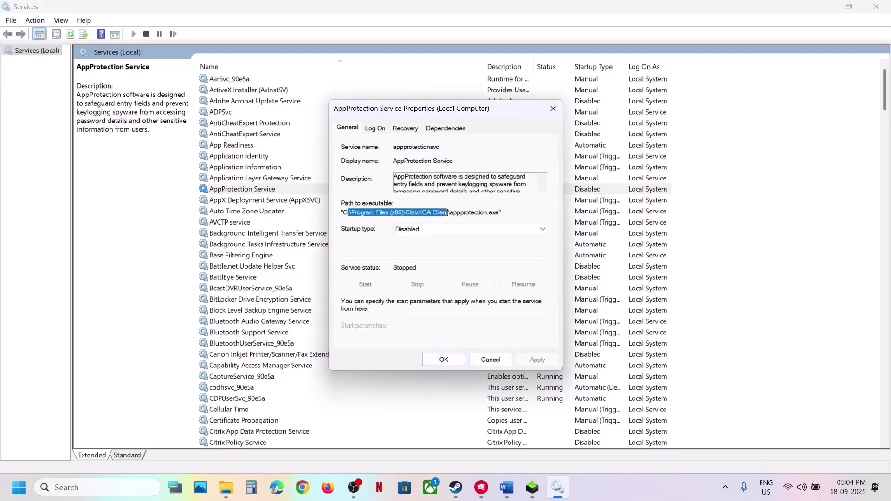
{"action": "left_click", "coordinate": [422, 228]}
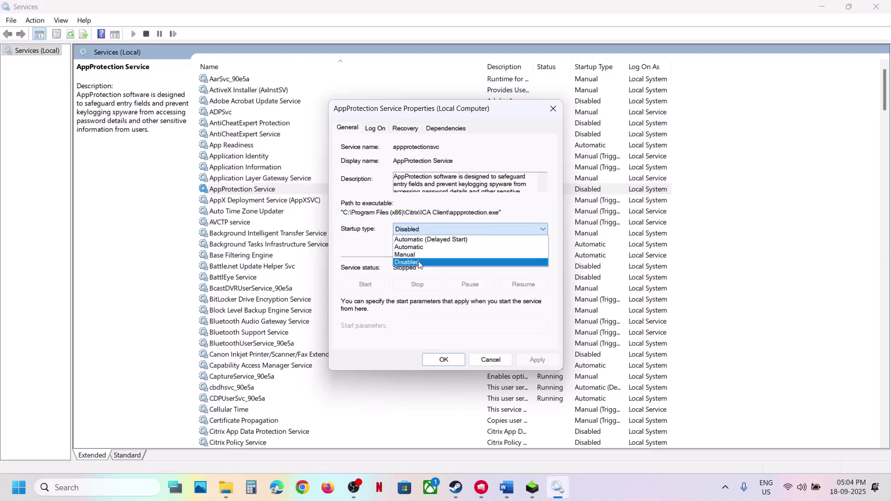
{"action": "left_click", "coordinate": [419, 266]}
{"action": "left_click", "coordinate": [538, 360]}
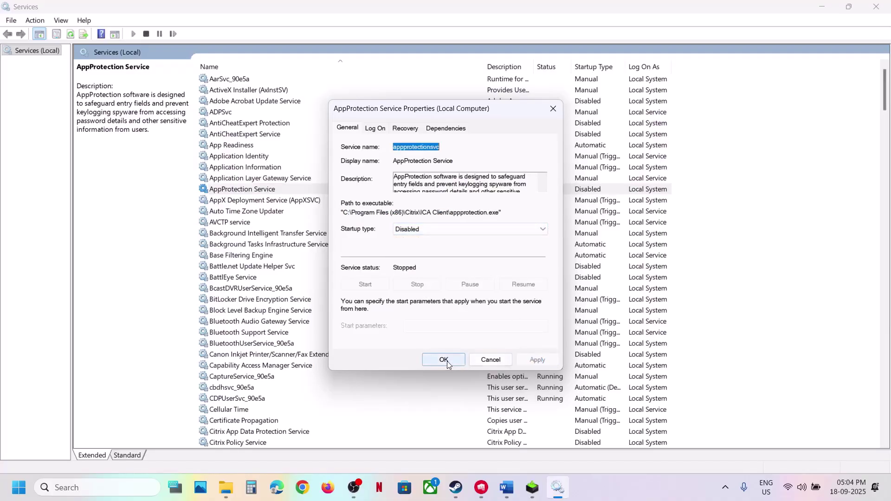
{"action": "left_click", "coordinate": [444, 360]}
{"action": "left_click", "coordinate": [538, 190]}
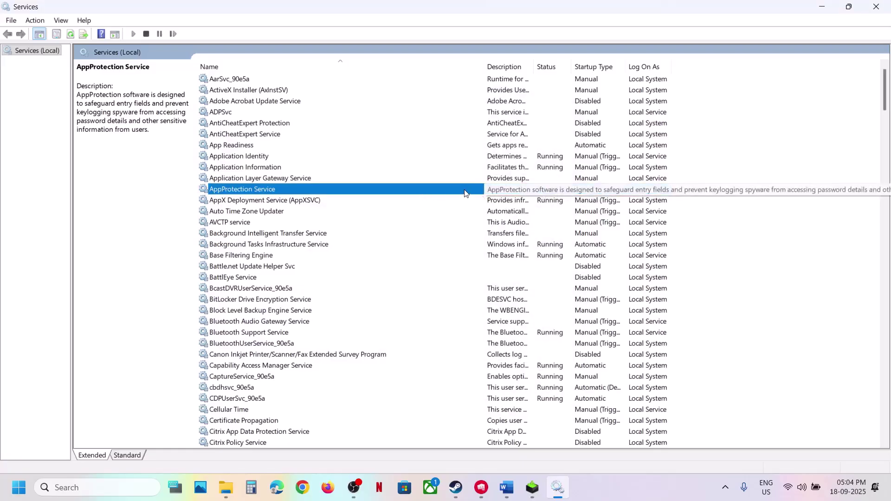
{"action": "key", "text": "alt+F4"}
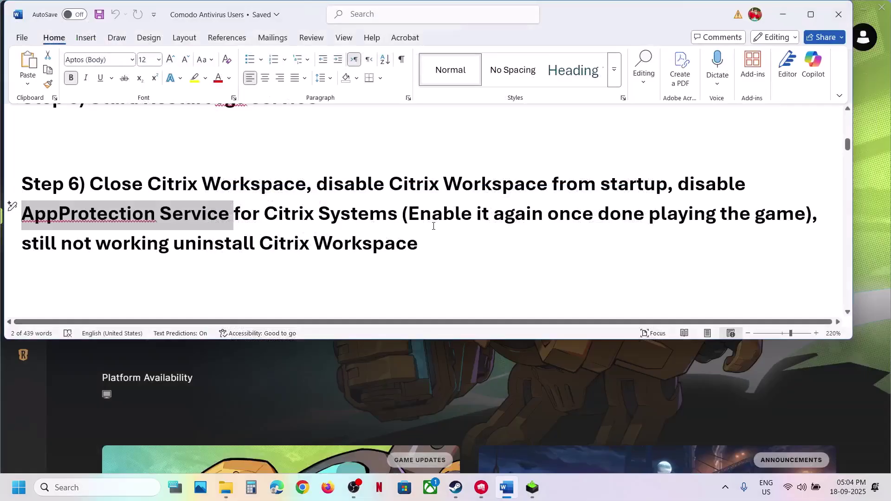
Highlight the Citrix uninstall line and check Citrix Workspace's search actions without uninstalling
{"action": "left_click_drag", "start_coordinate": [51, 246], "coordinate": [429, 253]}
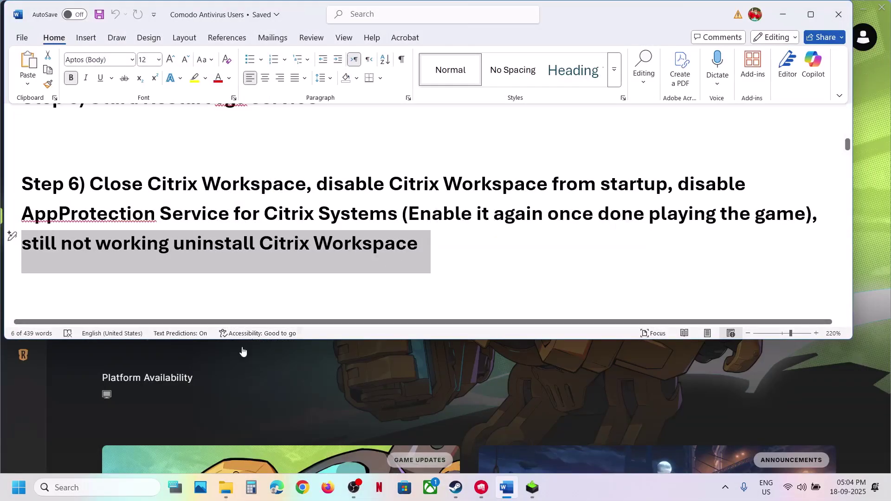
{"action": "left_click", "coordinate": [120, 491]}
{"action": "type", "text": "citri"}
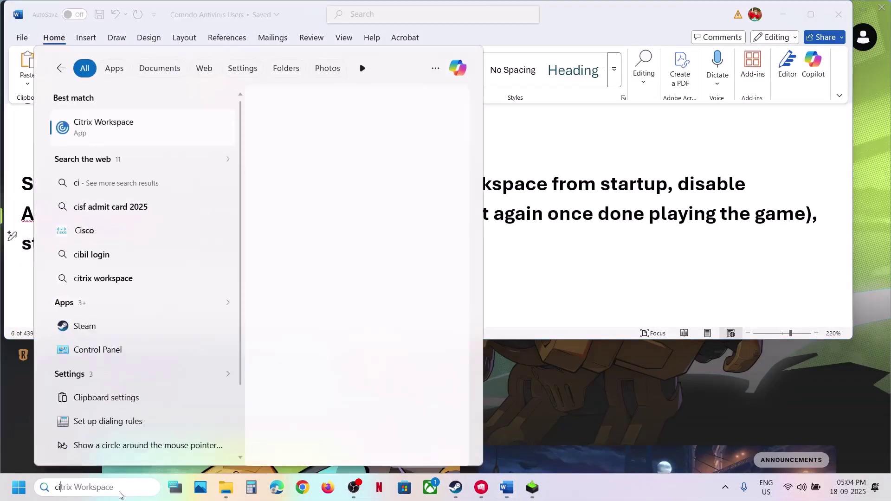
{"action": "right_click", "coordinate": [123, 140]}
{"action": "left_click", "coordinate": [595, 244]}
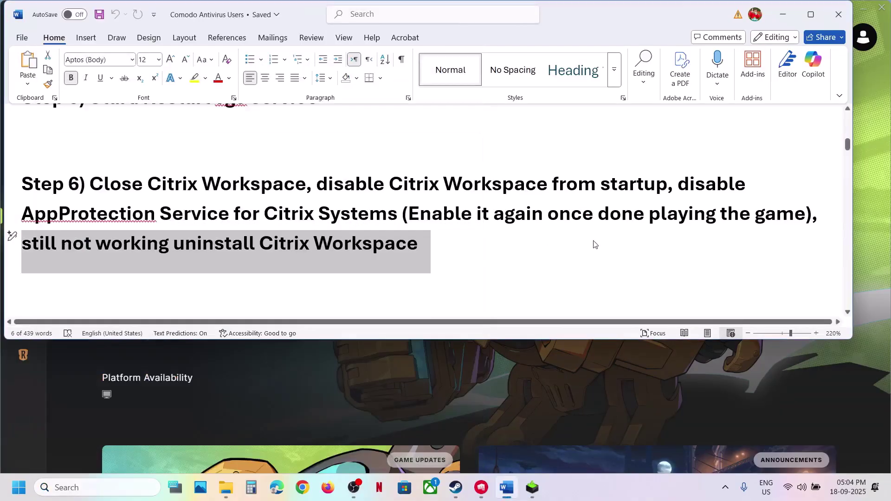
{"action": "left_click", "coordinate": [413, 243]}
Highlight the Step 7 real-time protection sentence and switch to the Riot Client window
{"action": "scroll", "coordinate": [412, 239], "scroll_direction": "down", "scroll_amount": 3}
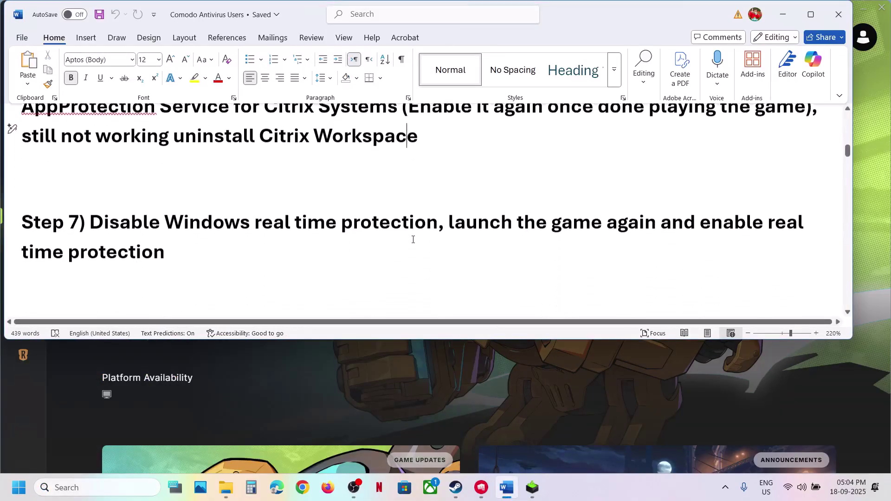
{"action": "left_click_drag", "start_coordinate": [132, 226], "coordinate": [428, 226]}
{"action": "left_click_drag", "start_coordinate": [274, 228], "coordinate": [177, 242]}
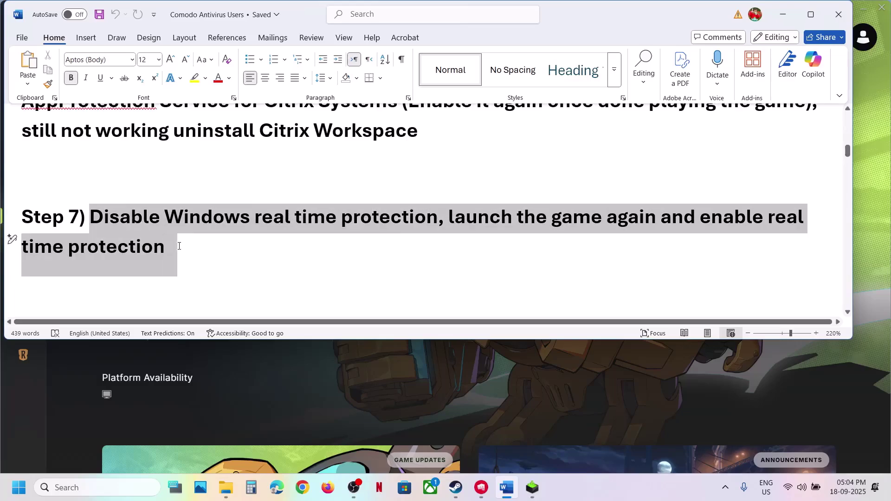
{"action": "left_click", "coordinate": [142, 353]}
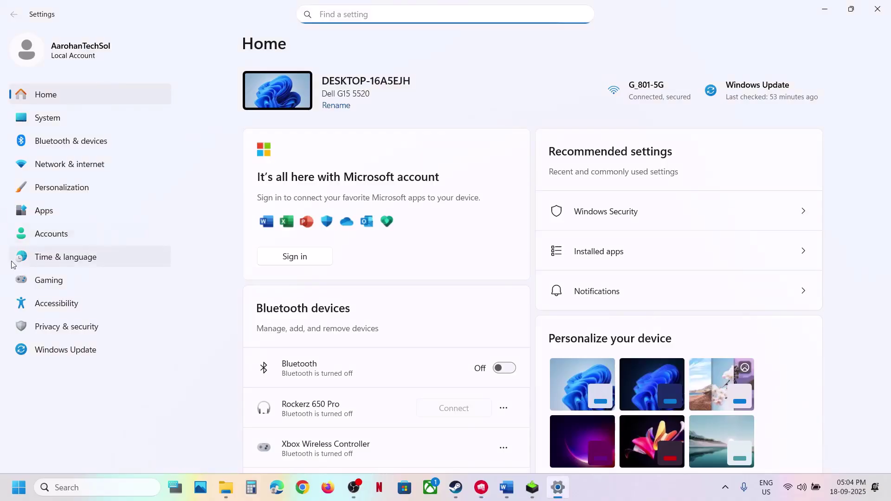
Open the Virus & threat protection settings in Windows Security from Privacy & security
{"action": "left_click", "coordinate": [52, 333]}
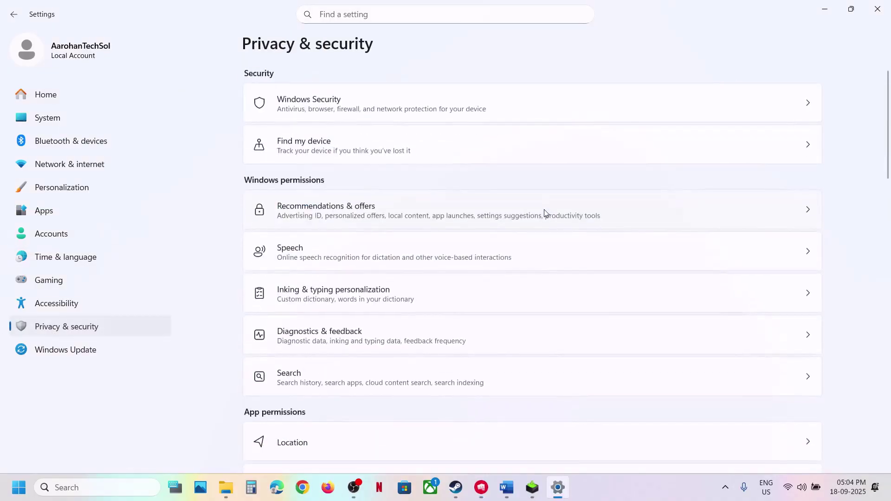
{"action": "left_click", "coordinate": [300, 108]}
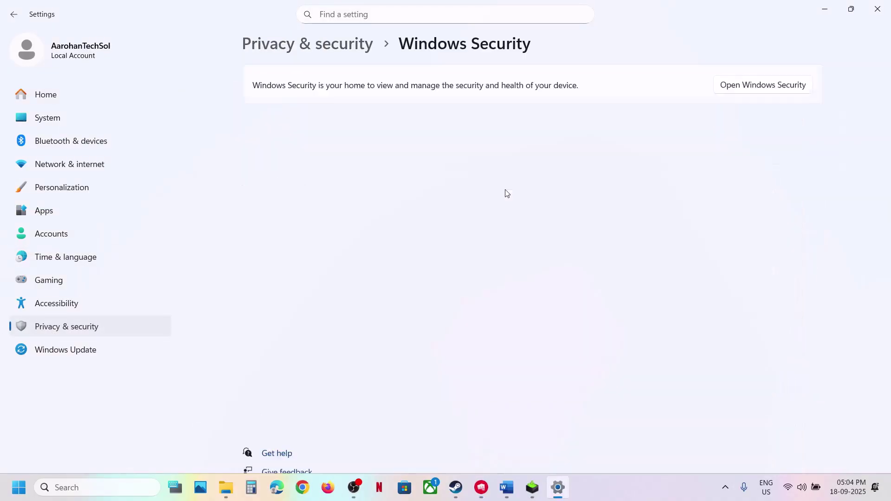
{"action": "left_click", "coordinate": [338, 168]}
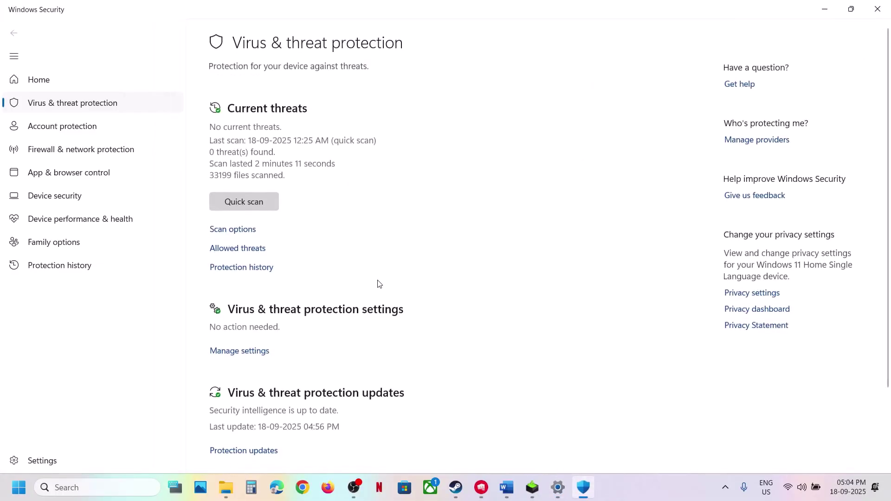
{"action": "left_click", "coordinate": [251, 352]}
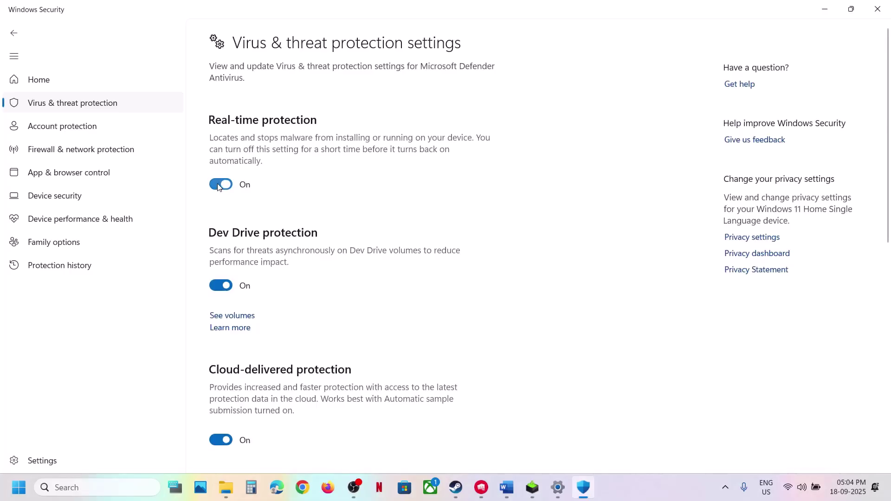
Turn real-time protection off while launching 2XKO, then back on, and close Windows Security
{"action": "left_click", "coordinate": [220, 185]}
{"action": "left_click", "coordinate": [397, 336]}
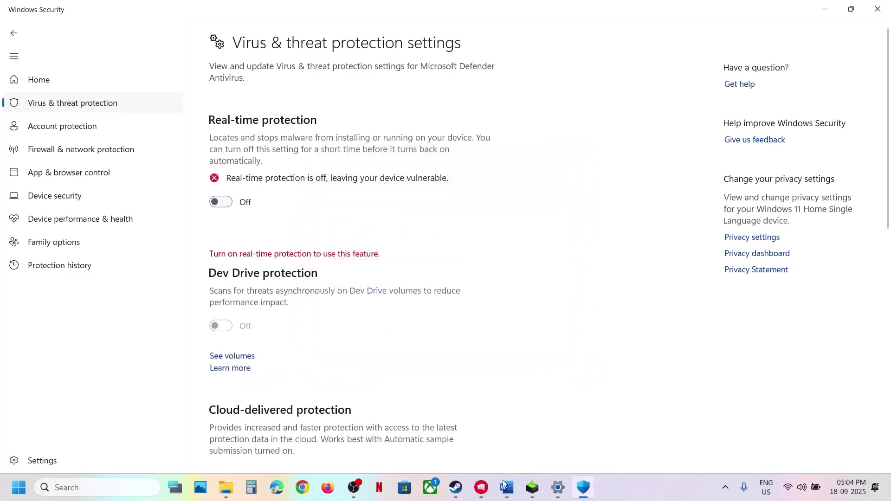
{"action": "left_click", "coordinate": [481, 487]}
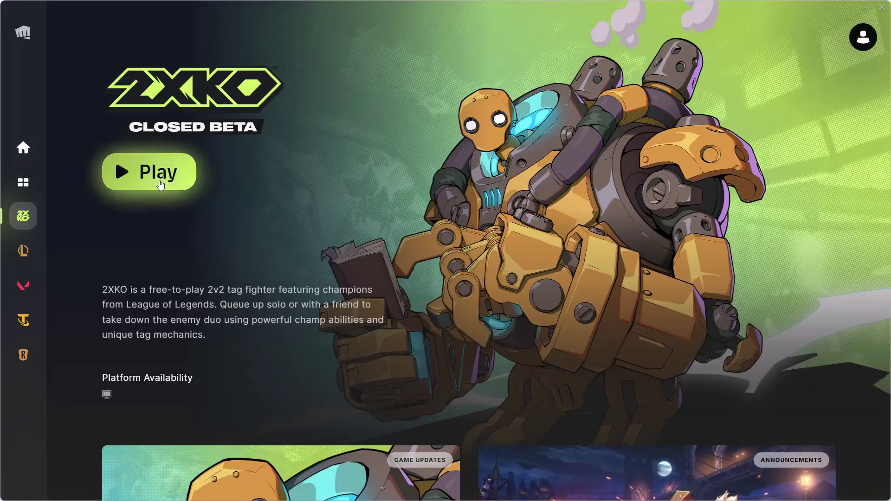
{"action": "key", "text": "alt+Tab"}
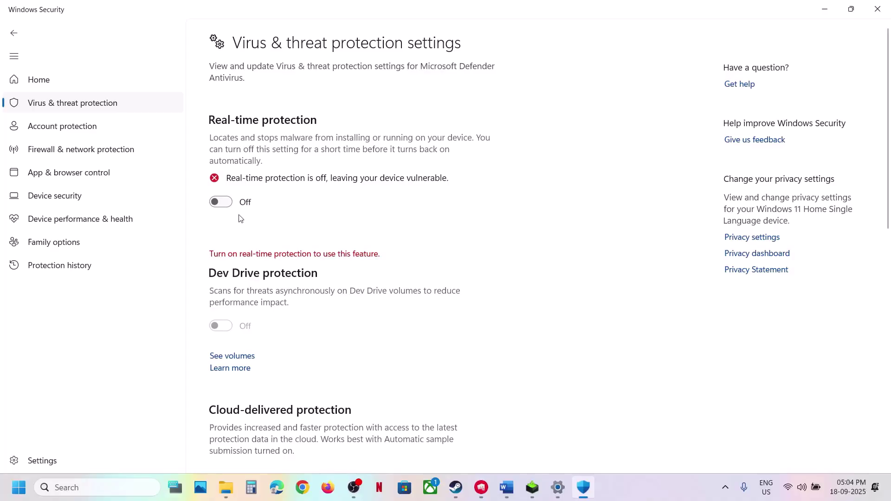
{"action": "left_click", "coordinate": [234, 205]}
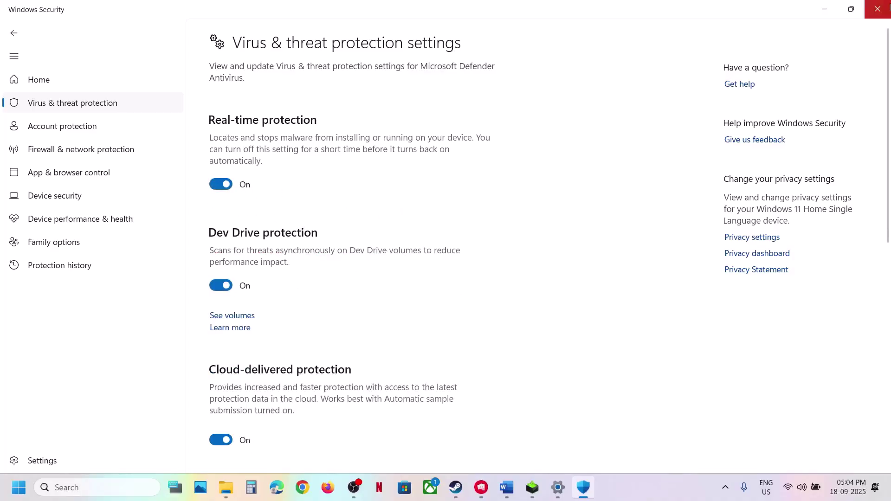
{"action": "left_click", "coordinate": [876, 14]}
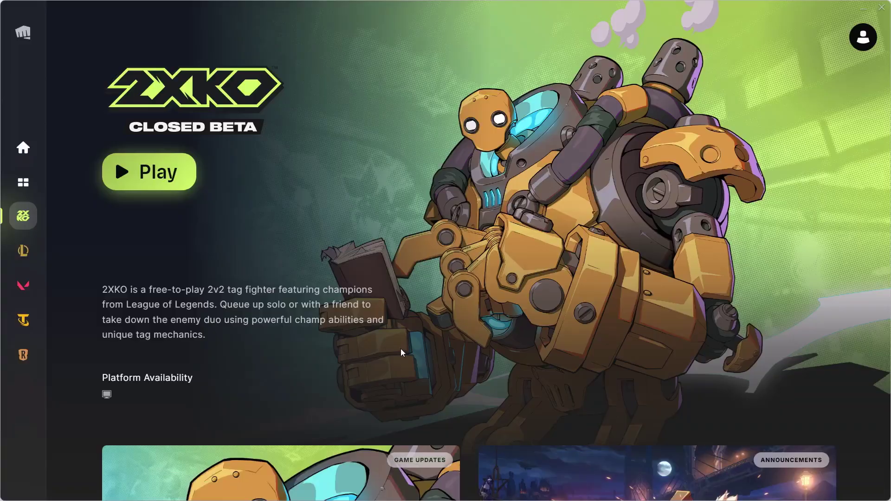
{"action": "key", "text": "alt+Tab"}
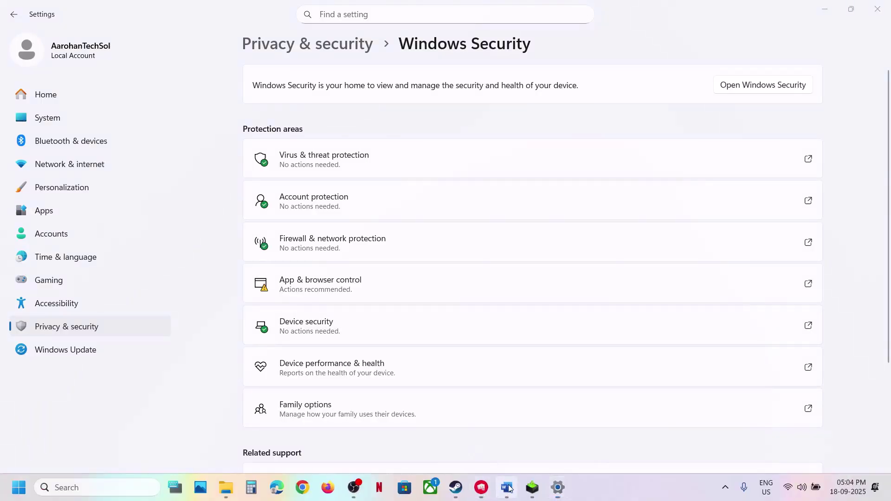
Bring up Step 8 of the Word guide about the Lion folder
{"action": "left_click", "coordinate": [507, 488]}
{"action": "scroll", "coordinate": [325, 232], "scroll_direction": "down", "scroll_amount": 2}
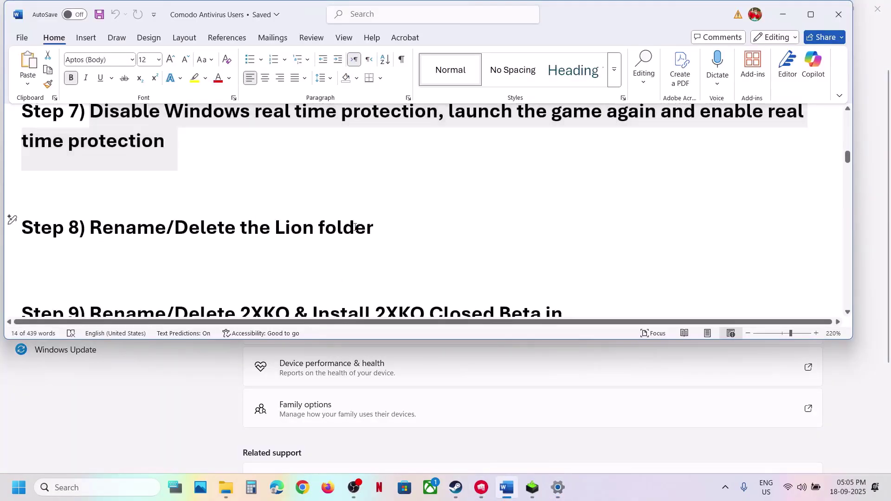
{"action": "triple_click", "coordinate": [355, 227]}
Browse from This PC through Local Disk (C:) and Users into the user's profile folder
{"action": "left_click", "coordinate": [228, 487]}
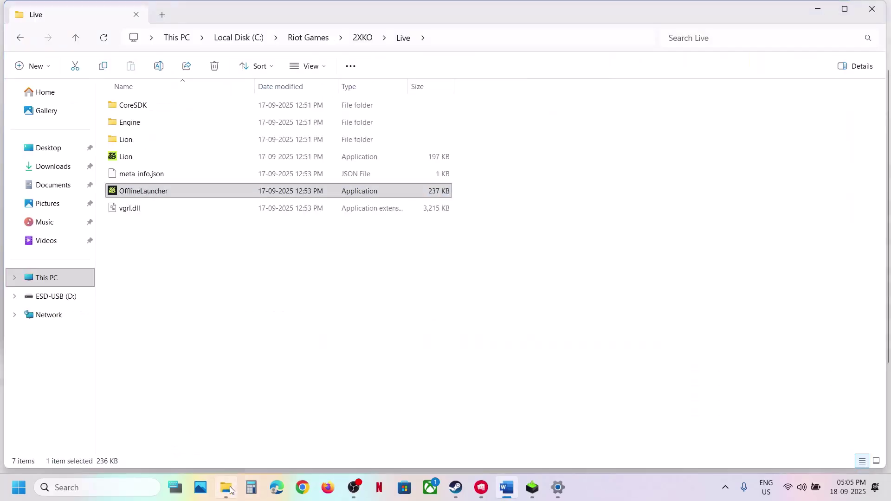
{"action": "left_click", "coordinate": [54, 288]}
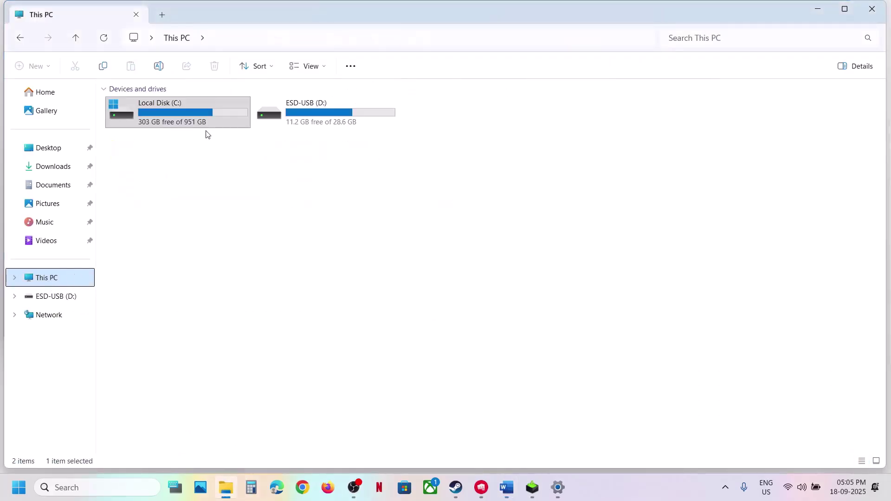
{"action": "left_click", "coordinate": [162, 125]}
{"action": "double_click", "coordinate": [162, 123]}
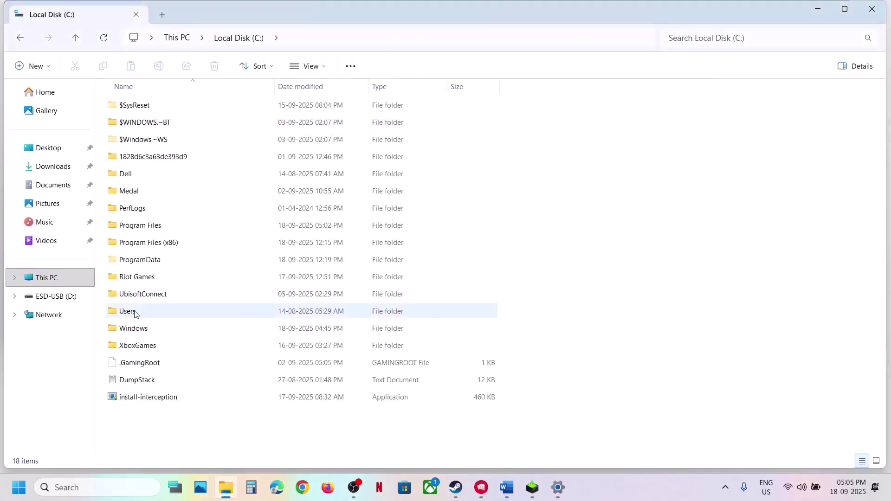
{"action": "double_click", "coordinate": [139, 311]}
{"action": "double_click", "coordinate": [140, 106]}
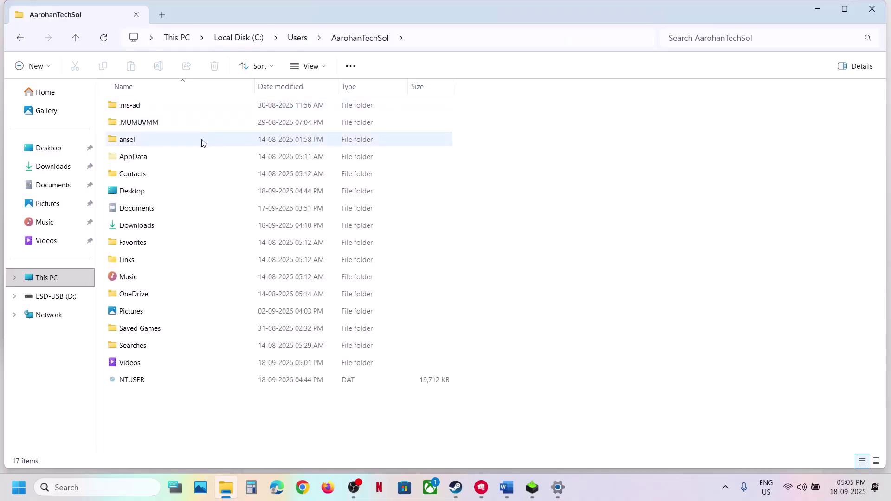
Check the hidden-items view option, then open AppData and its Local folder
{"action": "left_click", "coordinate": [145, 156]}
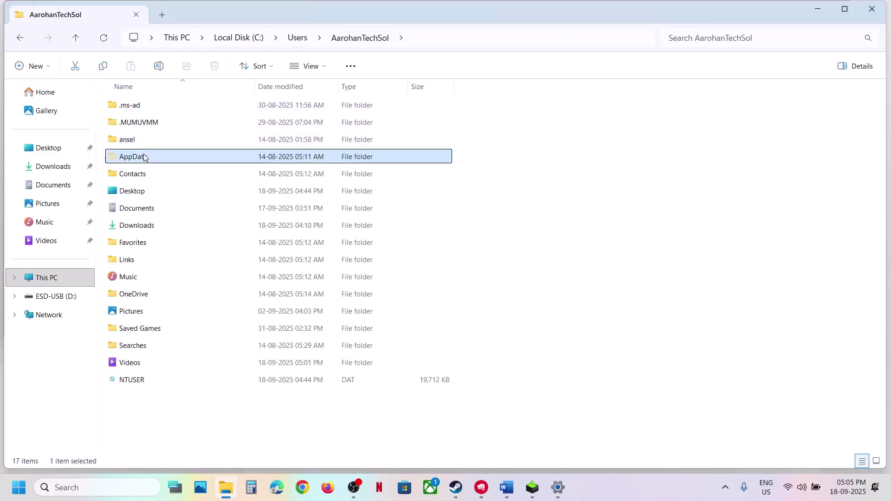
{"action": "left_click", "coordinate": [325, 67]}
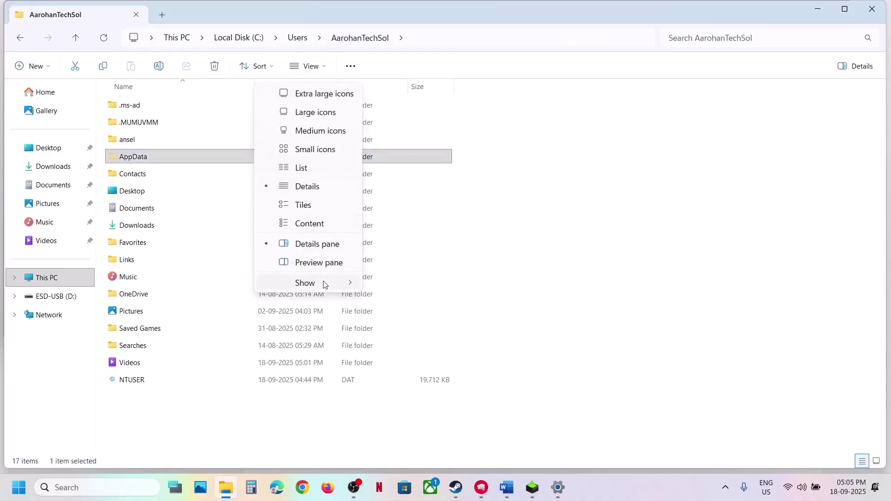
{"action": "mouse_move", "coordinate": [325, 284]}
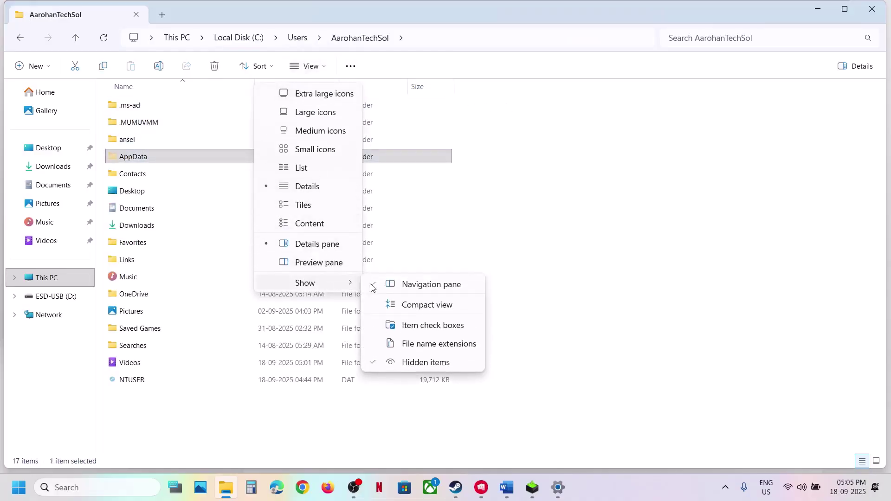
{"action": "left_click", "coordinate": [151, 158]}
{"action": "double_click", "coordinate": [151, 158]}
{"action": "double_click", "coordinate": [139, 110]}
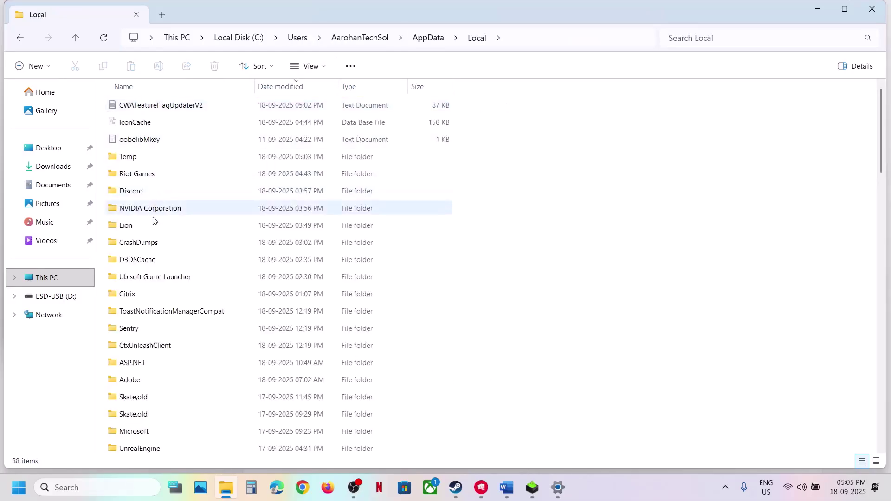
Change the Lion folder's name to Lion.old and select the renamed folder
{"action": "left_click", "coordinate": [150, 226]}
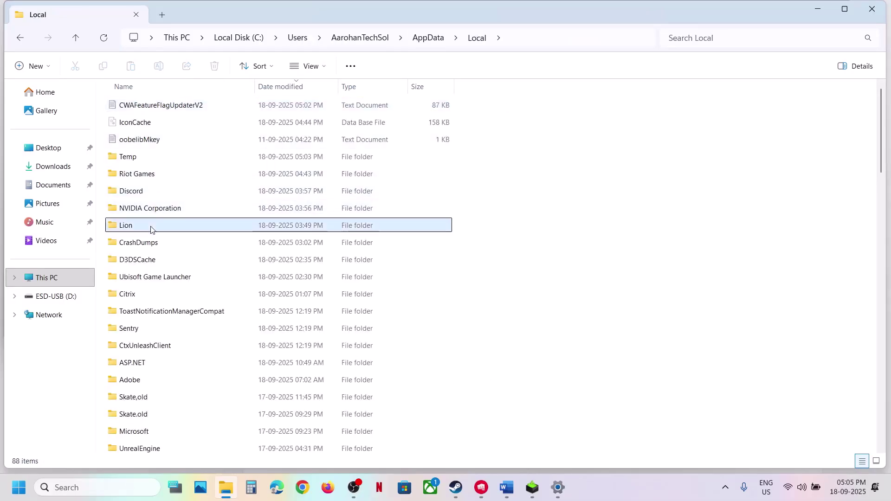
{"action": "right_click", "coordinate": [179, 227]}
{"action": "left_click", "coordinate": [273, 215]}
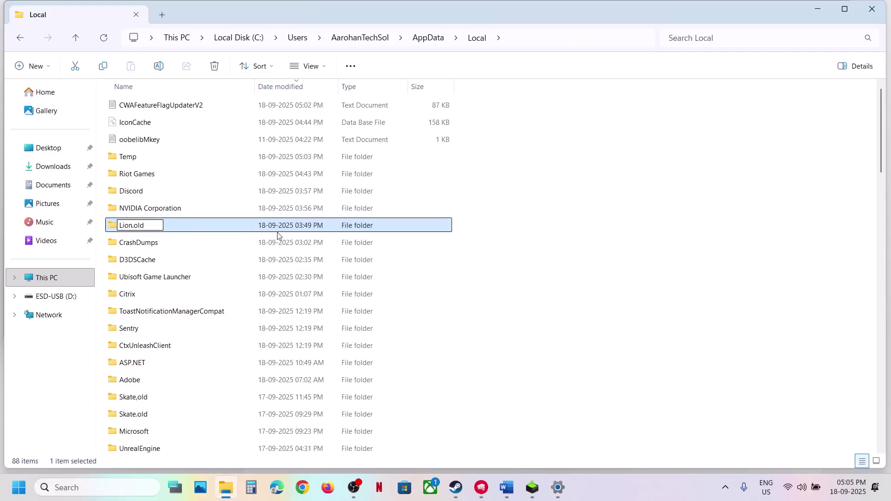
{"action": "left_click", "coordinate": [431, 261]}
{"action": "left_click", "coordinate": [148, 229]}
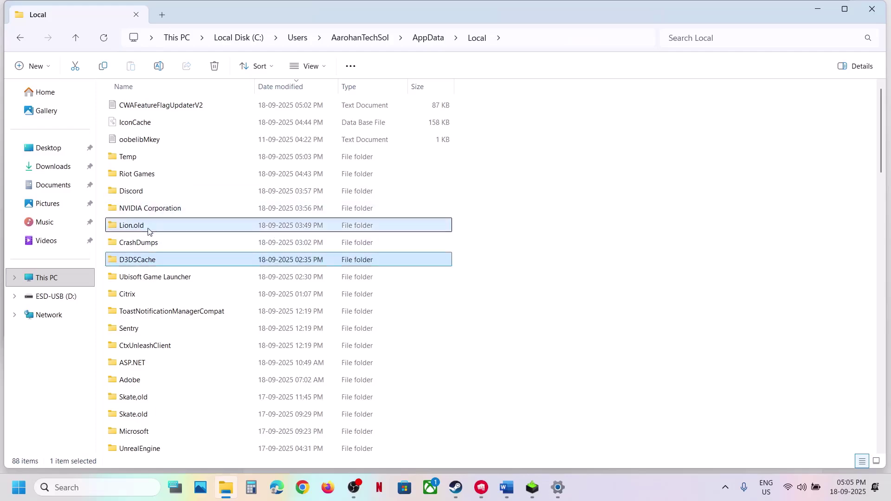
Open the Riot Games folder and select the 2XKO and Install 2XKO Closed Beta folders
{"action": "left_click", "coordinate": [137, 179]}
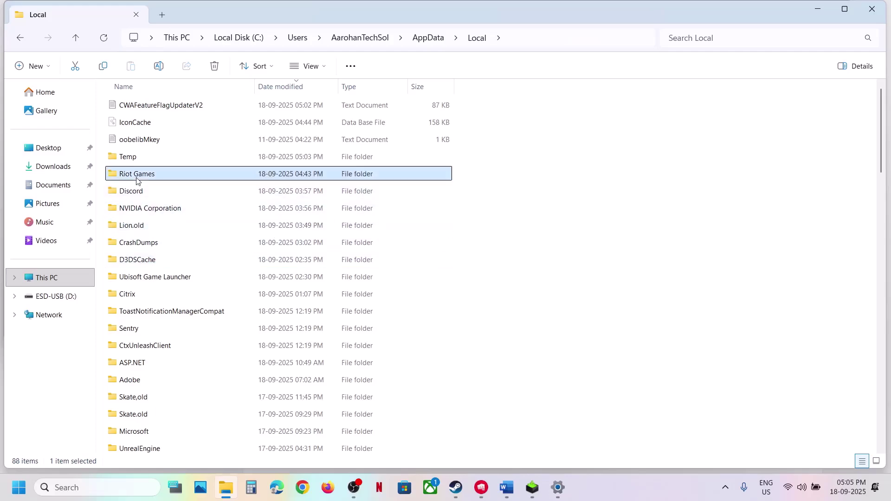
{"action": "double_click", "coordinate": [149, 176]}
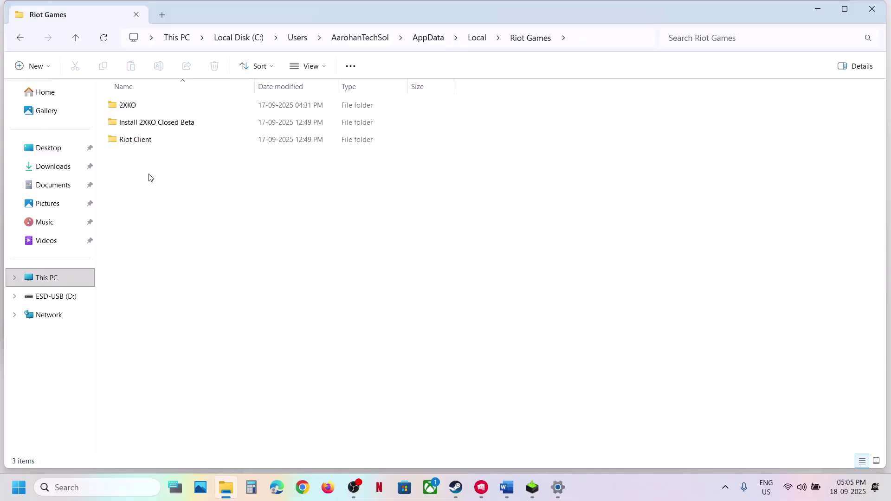
{"action": "left_click", "coordinate": [157, 126]}
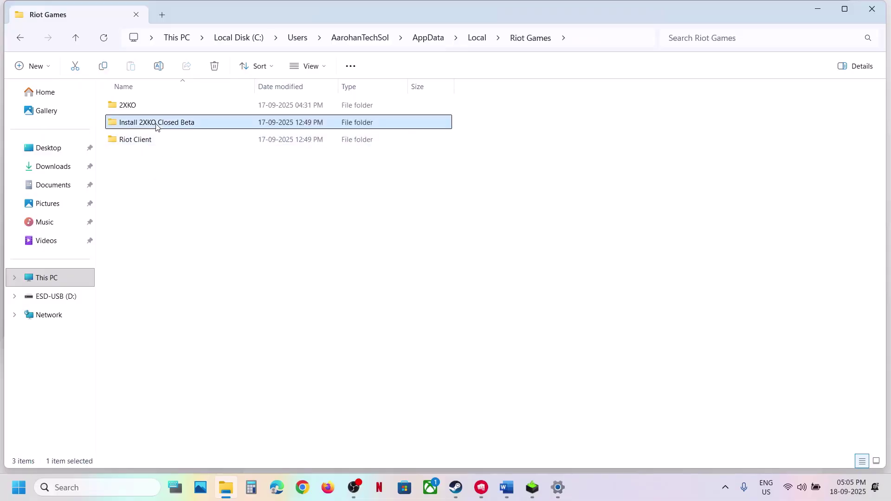
{"action": "left_click", "coordinate": [126, 106], "text": "ctrl"}
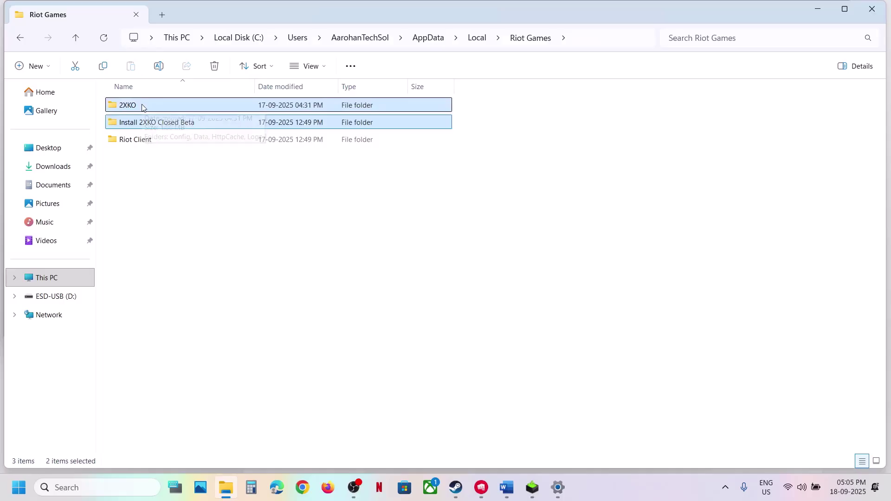
{"action": "right_click", "coordinate": [142, 106]}
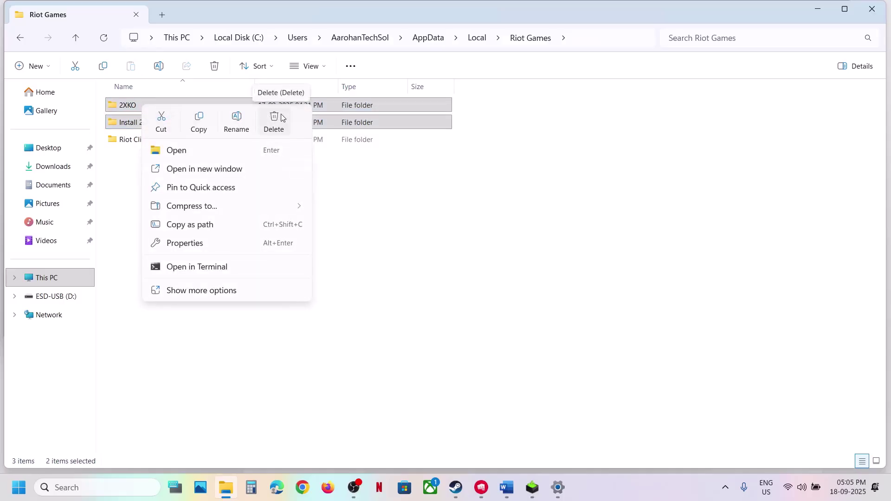
{"action": "key", "text": "Escape"}
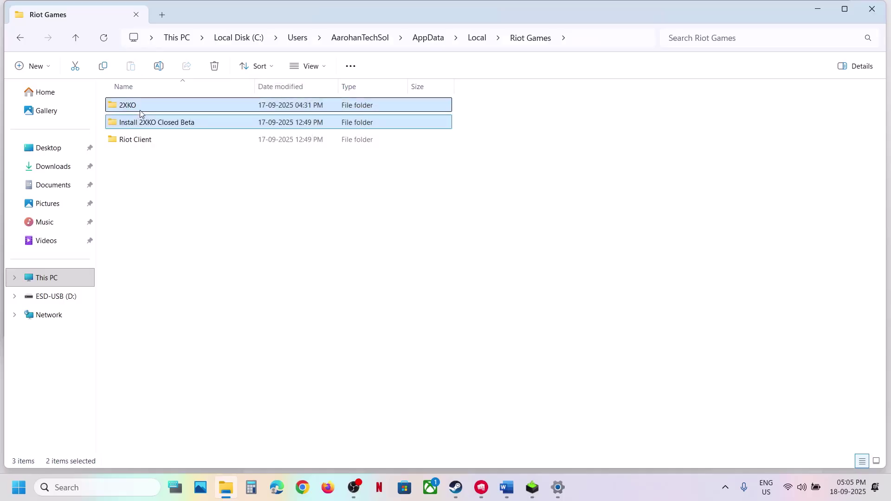
Rename the 2XKO folder to 2XKO.old
{"action": "left_click", "coordinate": [141, 111]}
{"action": "right_click", "coordinate": [149, 108]}
{"action": "left_click", "coordinate": [245, 124]}
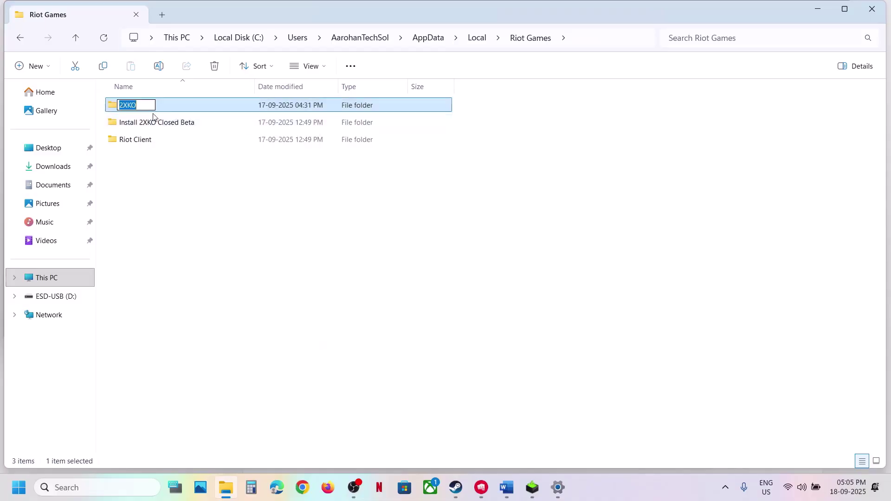
{"action": "left_click", "coordinate": [142, 106]}
{"action": "type", "text": ".old"}
{"action": "key", "text": "Return"}
Rename Install 2XKO Closed Beta to Install 2XKO Closed Beta.old
{"action": "left_click", "coordinate": [163, 123]}
{"action": "right_click", "coordinate": [163, 123]}
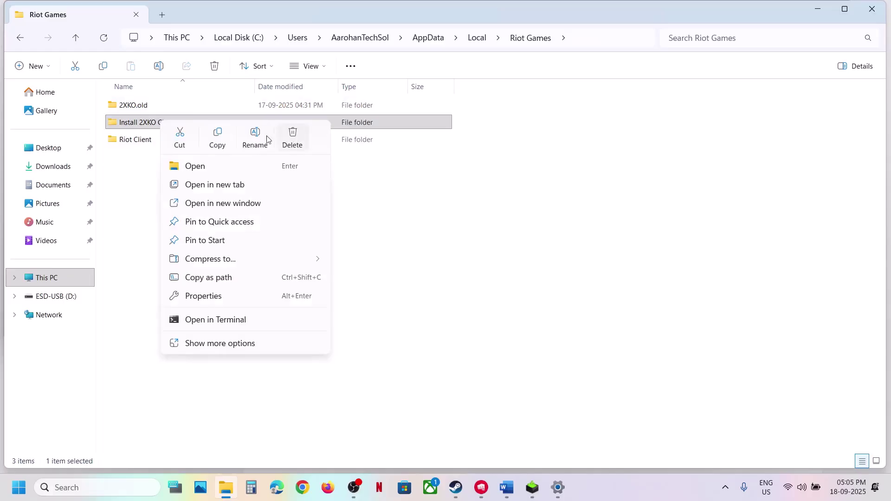
{"action": "left_click", "coordinate": [256, 137]}
{"action": "left_click", "coordinate": [198, 121]}
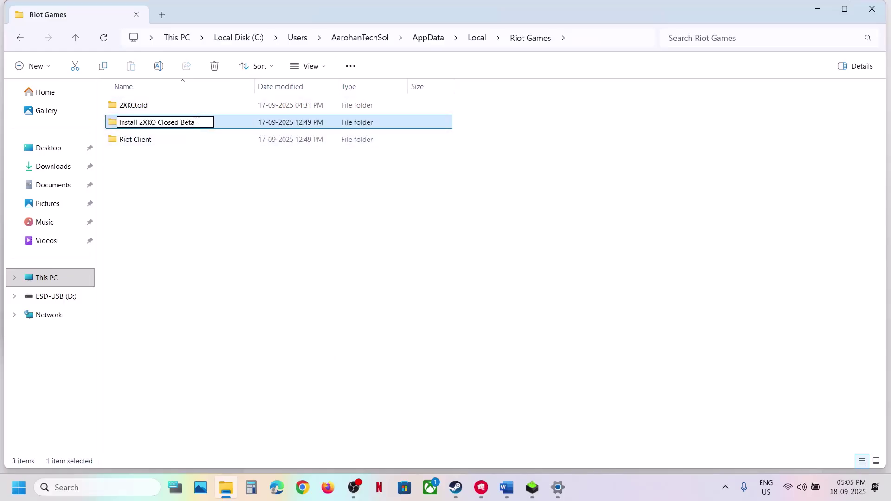
{"action": "left_click", "coordinate": [228, 223]}
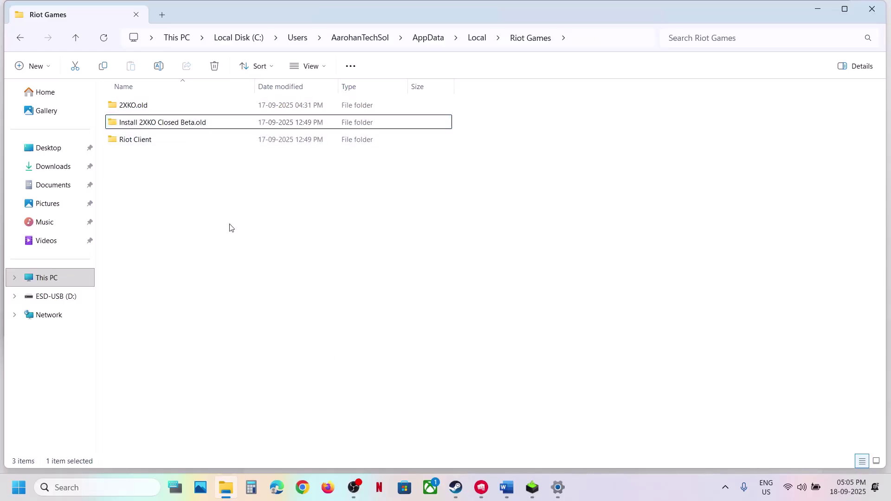
{"action": "mouse_move", "coordinate": [485, 485]}
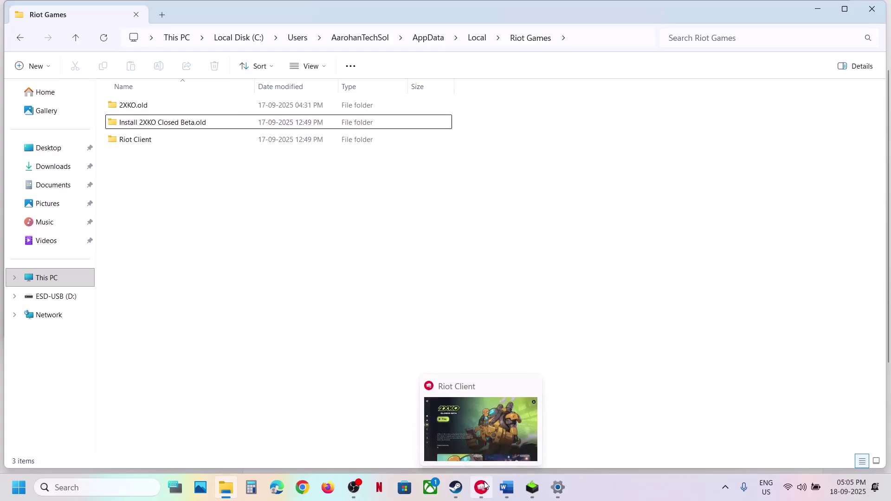
Attempt renaming Riot Games, then quit Riot Client from the tray when the folder is in use
{"action": "left_click", "coordinate": [76, 39]}
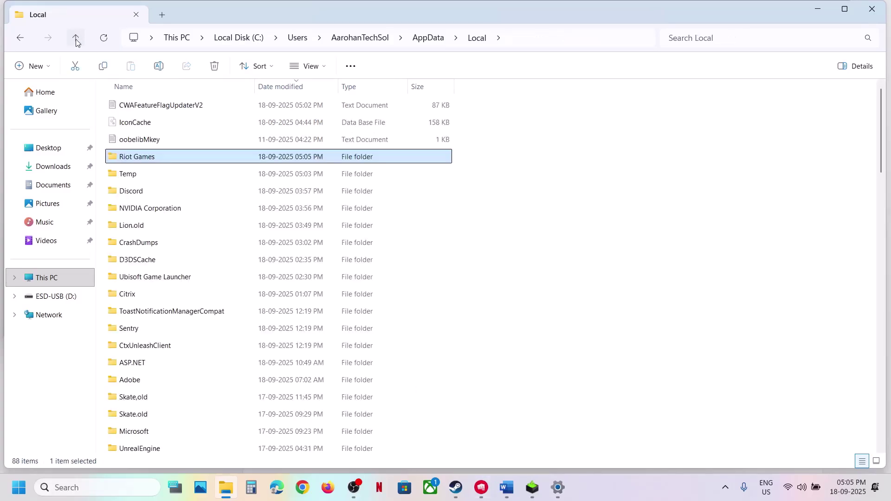
{"action": "right_click", "coordinate": [153, 160]}
{"action": "left_click", "coordinate": [245, 177]}
{"action": "left_click", "coordinate": [164, 157]}
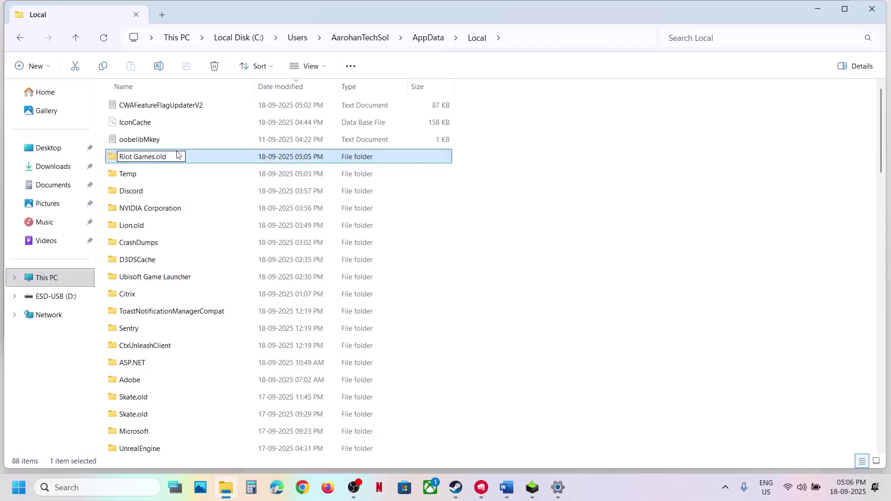
{"action": "left_click", "coordinate": [519, 119]}
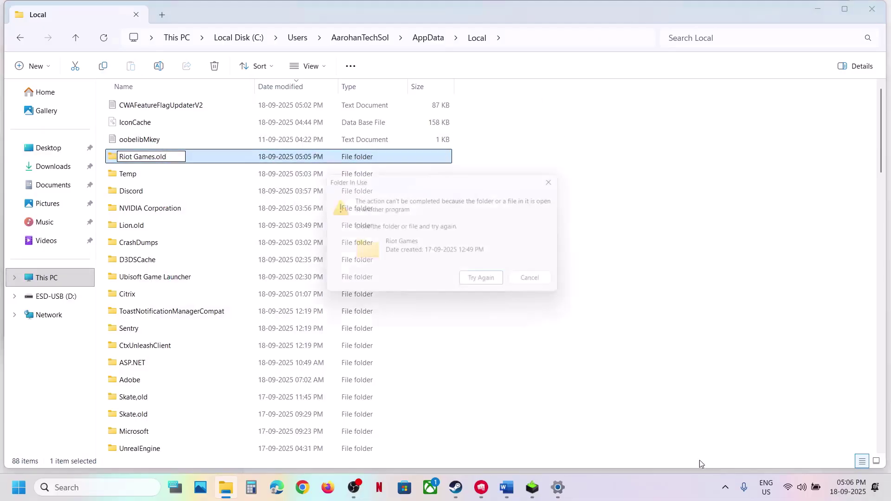
{"action": "left_click", "coordinate": [550, 287]}
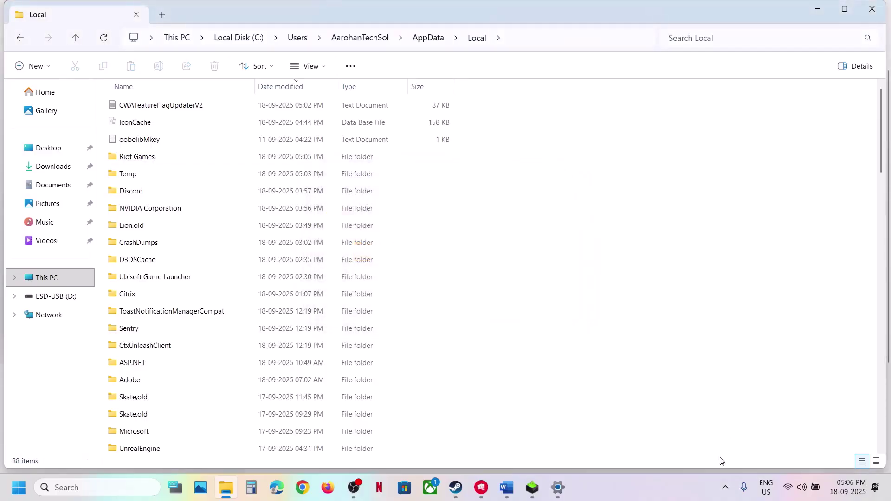
{"action": "left_click", "coordinate": [725, 488]}
{"action": "right_click", "coordinate": [682, 435]}
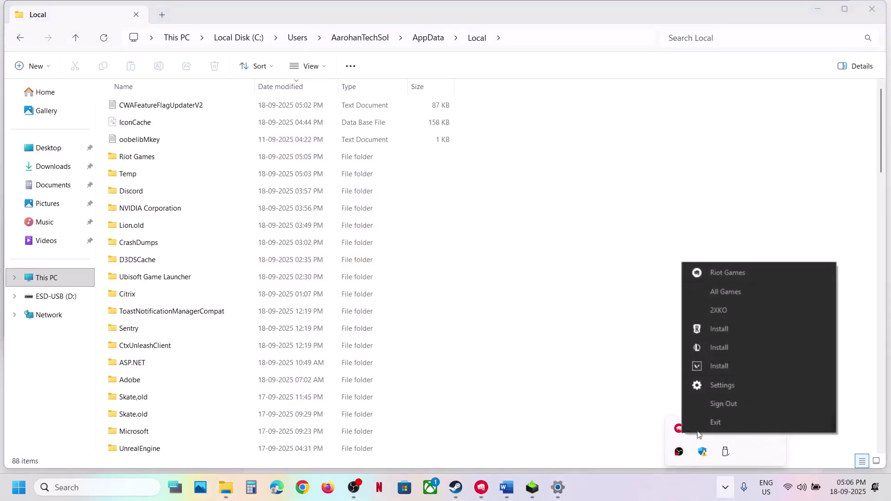
{"action": "left_click", "coordinate": [720, 422]}
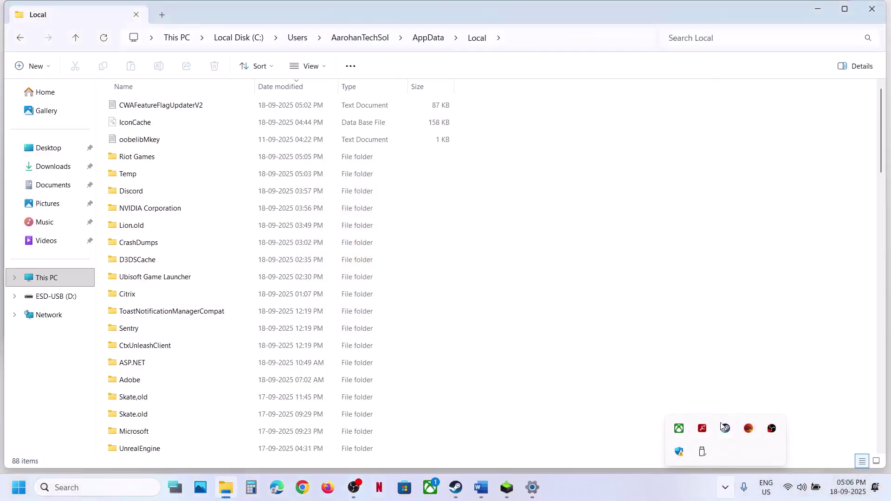
Rename the Riot Games folder in Local to Riot Games.old
{"action": "right_click", "coordinate": [146, 158]}
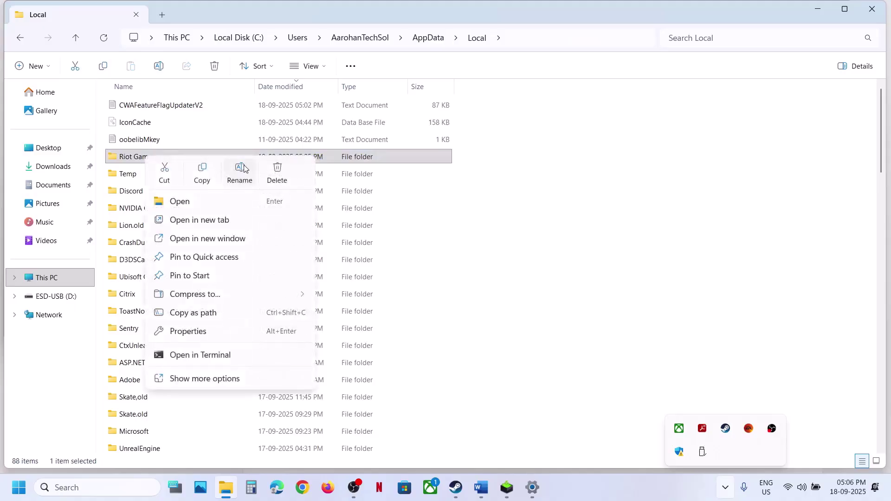
{"action": "left_click", "coordinate": [239, 172]}
{"action": "left_click", "coordinate": [157, 155]}
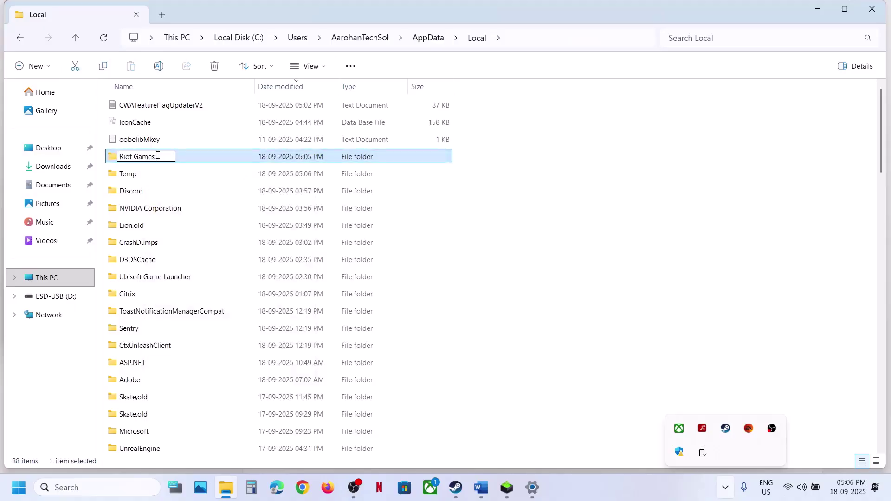
{"action": "type", "text": ".old"}
{"action": "left_click", "coordinate": [543, 258]}
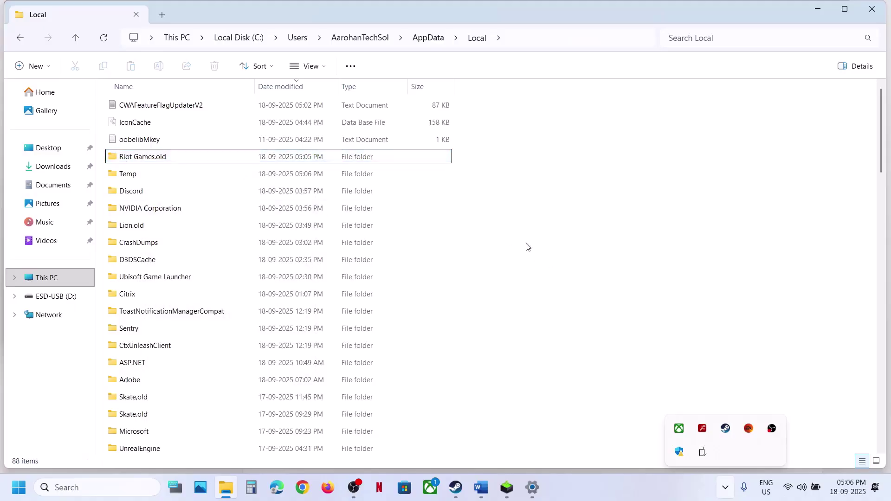
Relaunch Riot Client by searching 'riot', then return to File Explorer
{"action": "left_click", "coordinate": [87, 490]}
{"action": "type", "text": "riot"}
{"action": "key", "text": "Return"}
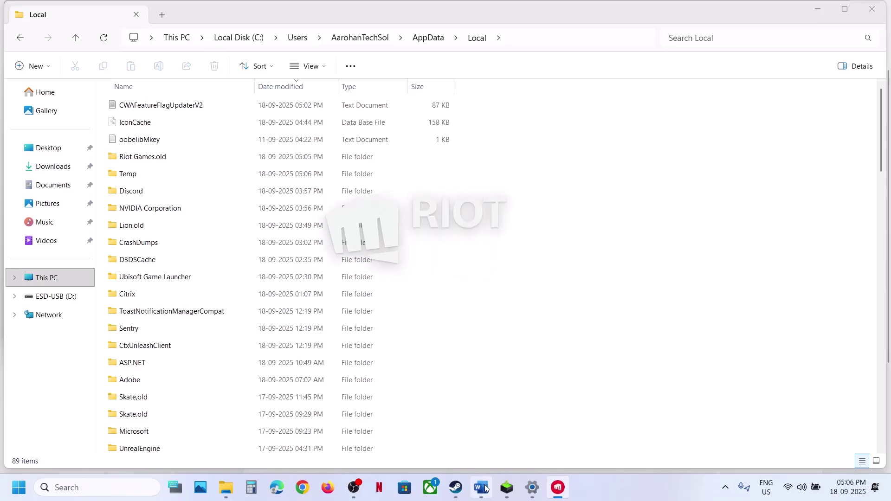
{"action": "mouse_move", "coordinate": [486, 489]}
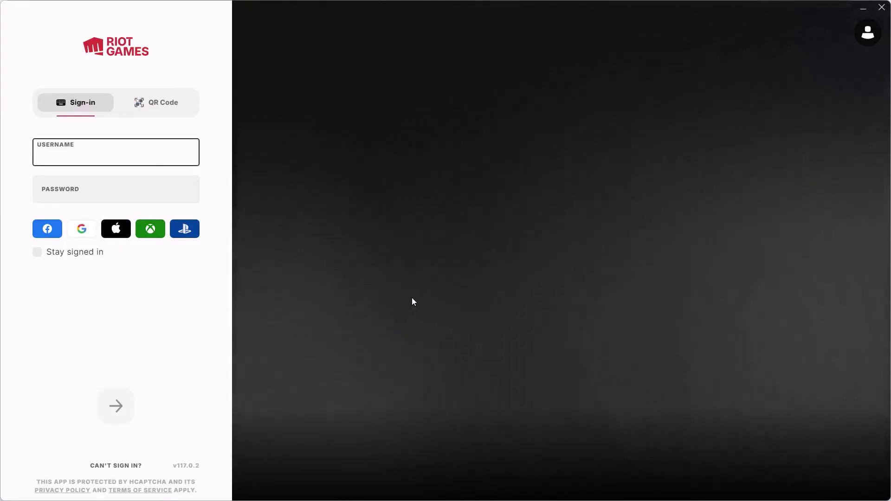
{"action": "key", "text": "alt+Tab"}
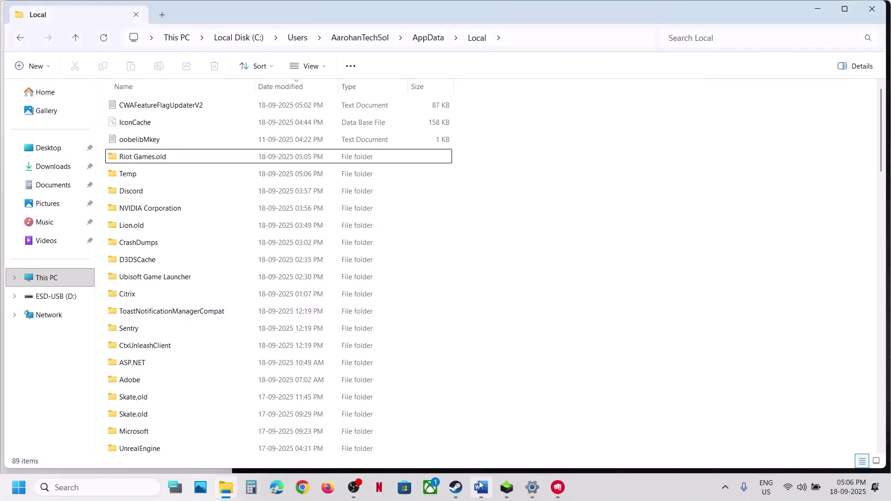
Move the Word guide past Step 9 to Step 10, 'Turn Off Nvidia Overlay'
{"action": "left_click", "coordinate": [481, 485]}
{"action": "scroll", "coordinate": [180, 236], "scroll_direction": "down", "scroll_amount": 2}
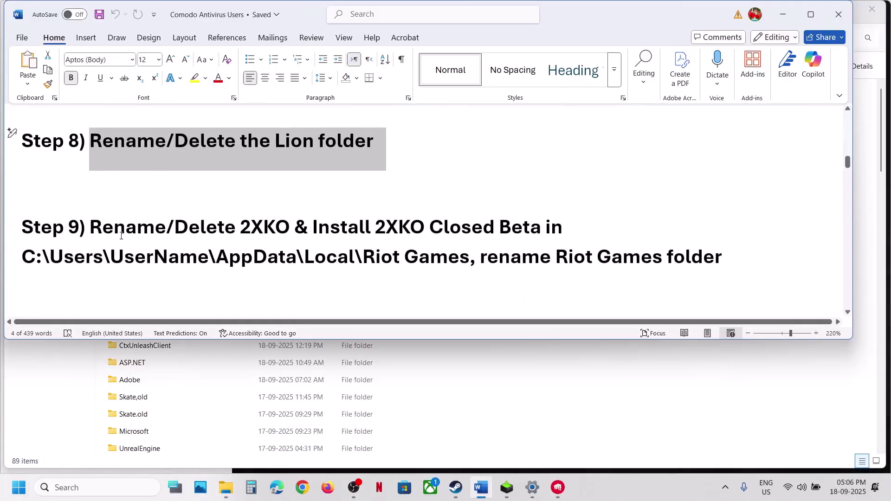
{"action": "left_click_drag", "start_coordinate": [121, 235], "coordinate": [468, 270]}
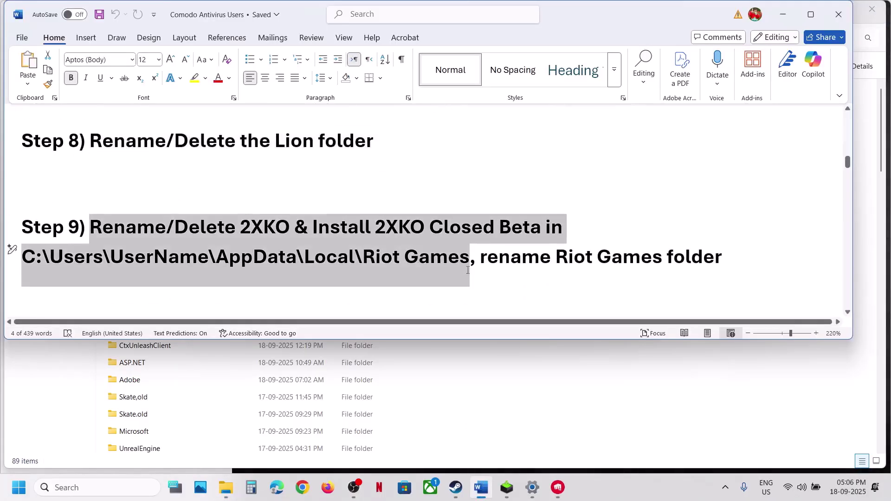
{"action": "scroll", "coordinate": [468, 269], "scroll_direction": "down", "scroll_amount": 3}
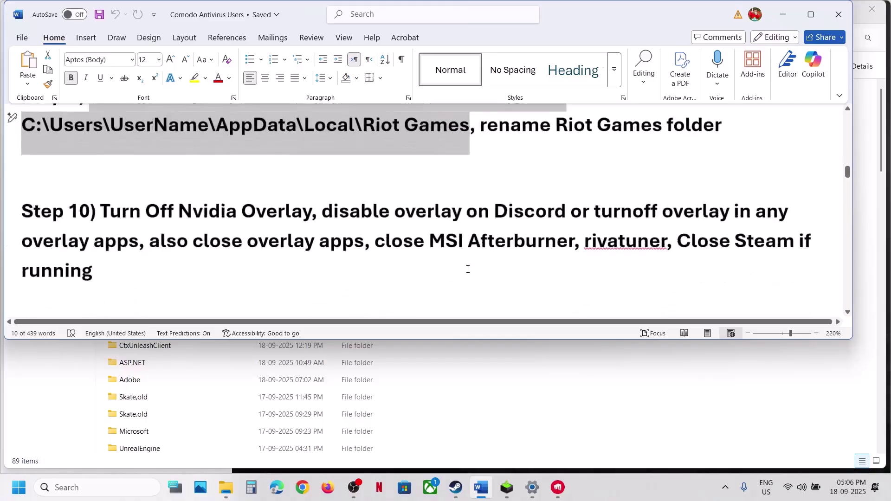
{"action": "scroll", "coordinate": [468, 270], "scroll_direction": "down", "scroll_amount": 1}
{"action": "left_click_drag", "start_coordinate": [101, 167], "coordinate": [311, 168]}
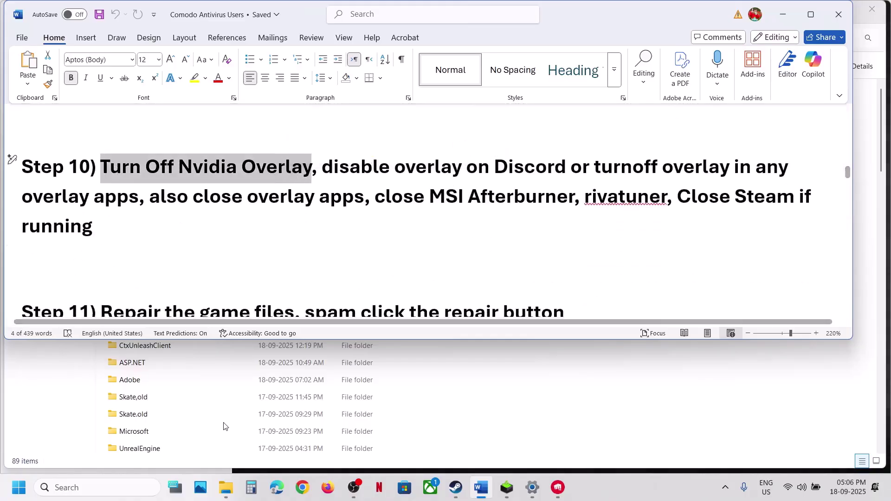
{"action": "left_click", "coordinate": [129, 487]}
Launch NVIDIA App via search 'nvi', leave its overlay setting off in Settings, and close it
{"action": "type", "text": "nc"}
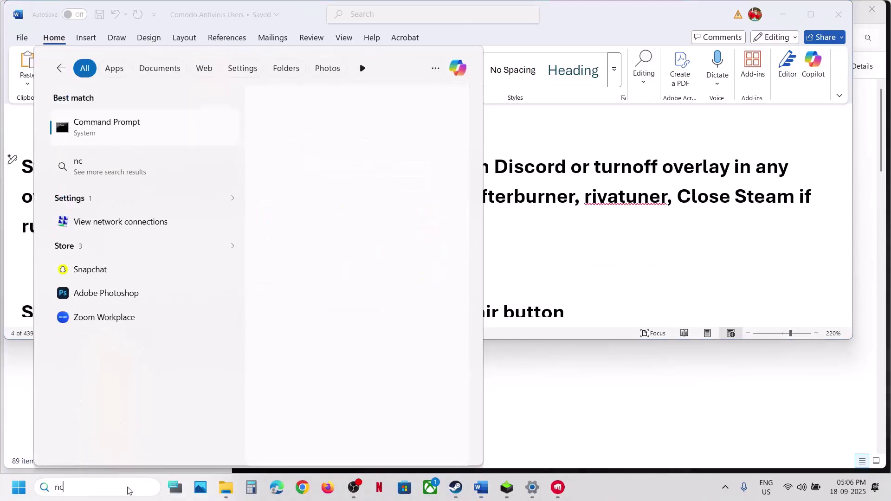
{"action": "key", "text": "BackSpace"}
{"action": "type", "text": "viDIA App"}
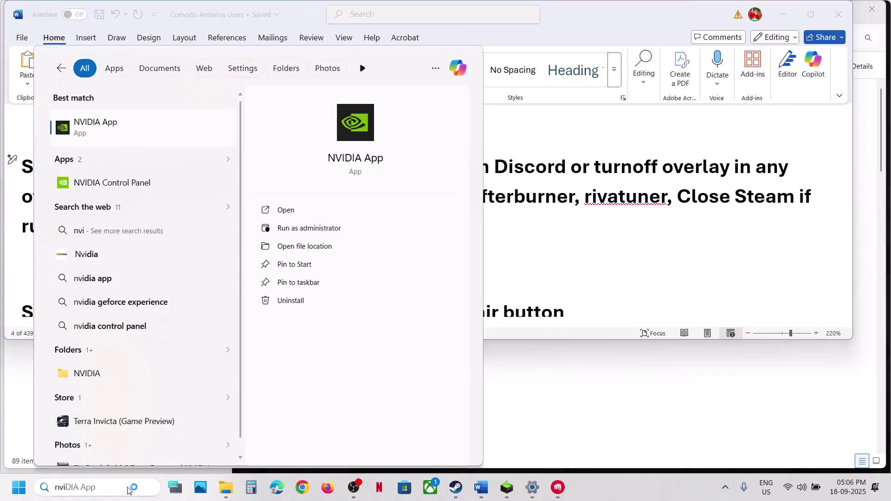
{"action": "key", "text": "Return"}
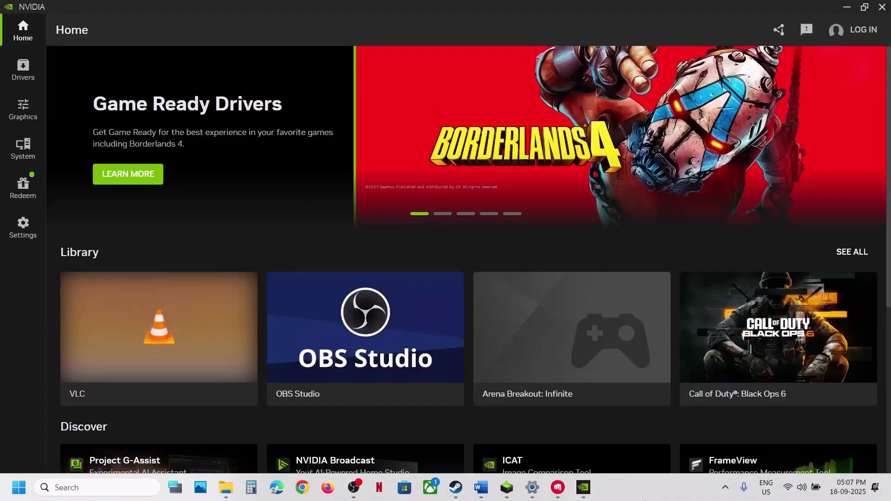
{"action": "left_click", "coordinate": [22, 228]}
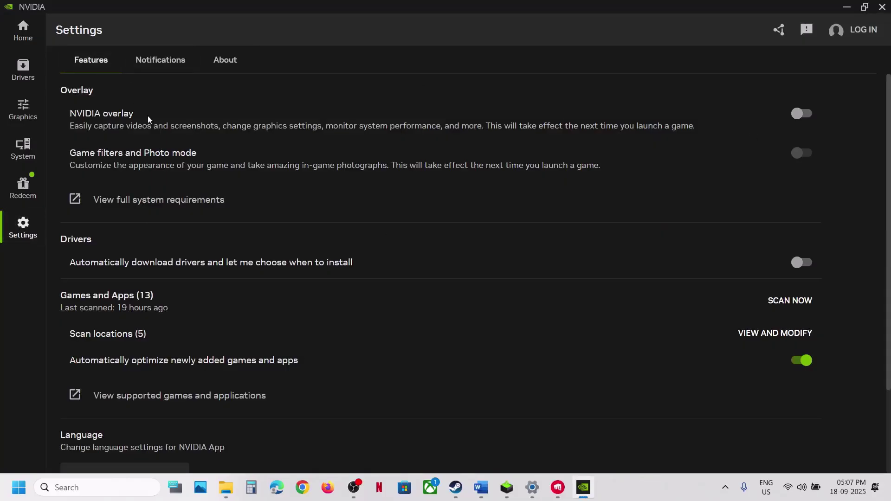
{"action": "left_click", "coordinate": [809, 118]}
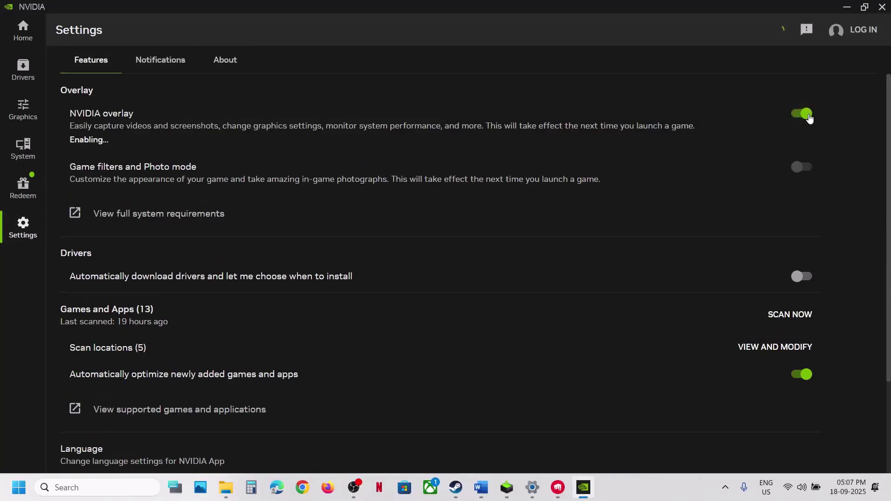
{"action": "left_click", "coordinate": [804, 118]}
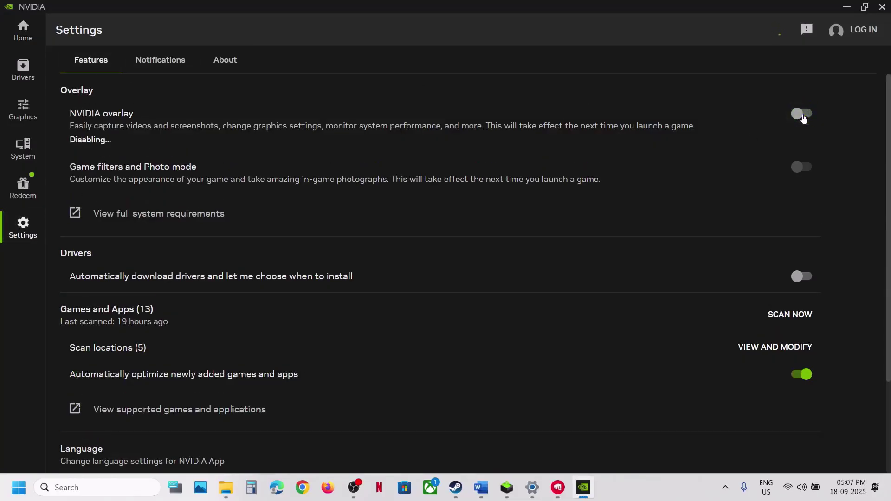
{"action": "left_click", "coordinate": [882, 6]}
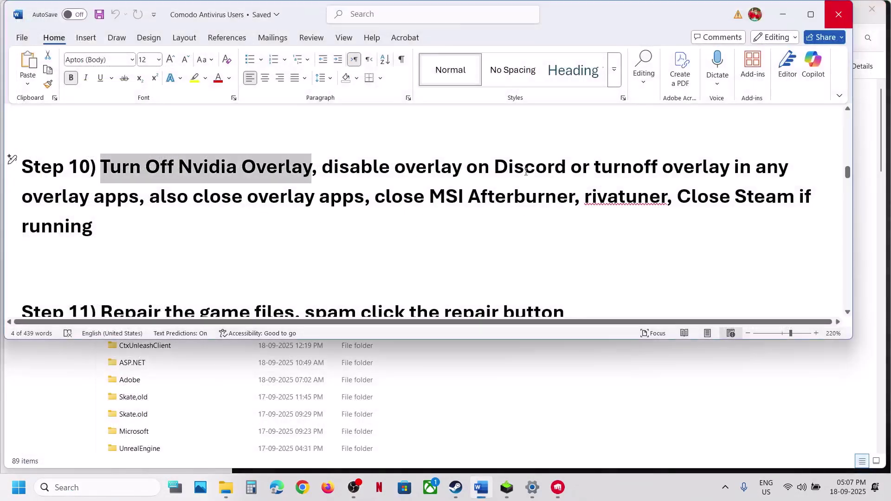
Confirm Discord's Game Overlay page has Enable Overlay and Legacy Overlay off, then close Discord
{"action": "double_click", "coordinate": [527, 173]}
{"action": "left_click", "coordinate": [604, 498]}
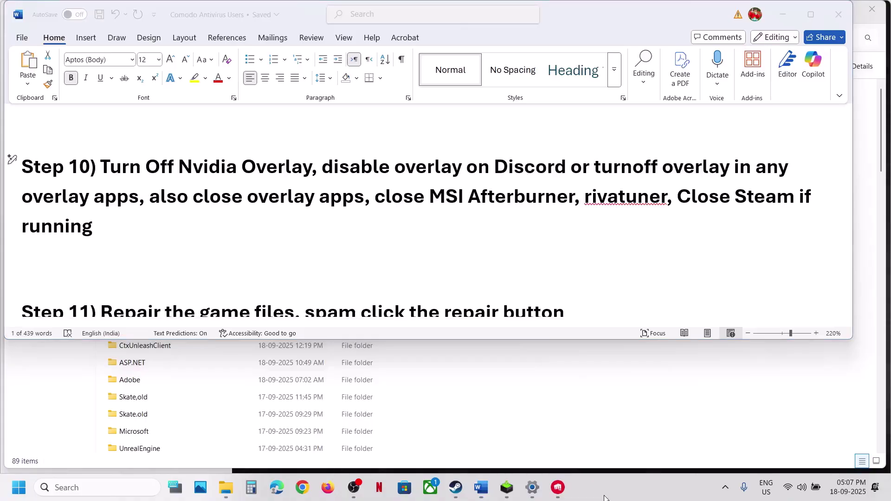
{"action": "scroll", "coordinate": [179, 341], "scroll_direction": "down", "scroll_amount": 10}
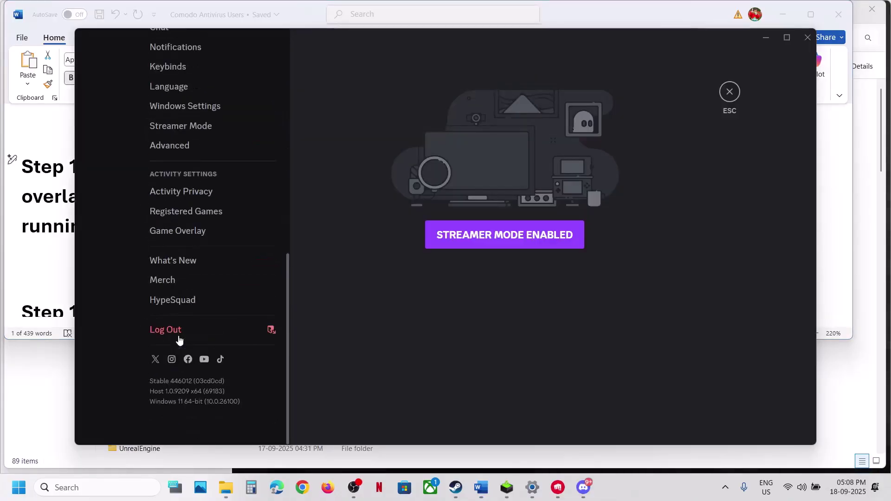
{"action": "left_click", "coordinate": [178, 232]}
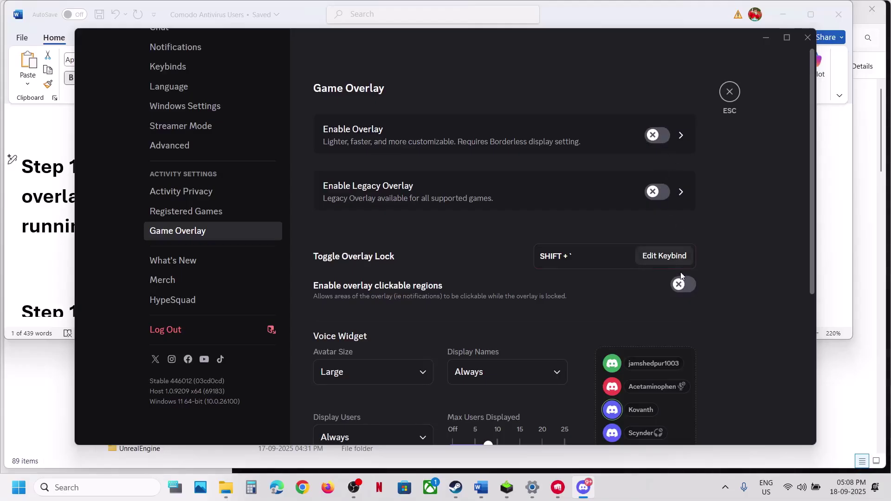
{"action": "left_click", "coordinate": [808, 38]}
Quit Discord and exit the NVIDIA app from the notification-area icons
{"action": "left_click", "coordinate": [725, 489]}
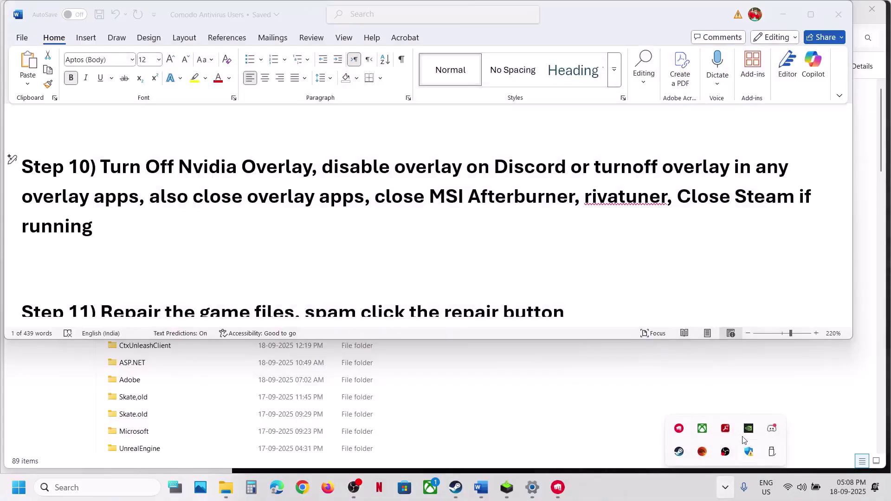
{"action": "right_click", "coordinate": [771, 428]}
{"action": "left_click", "coordinate": [804, 419]}
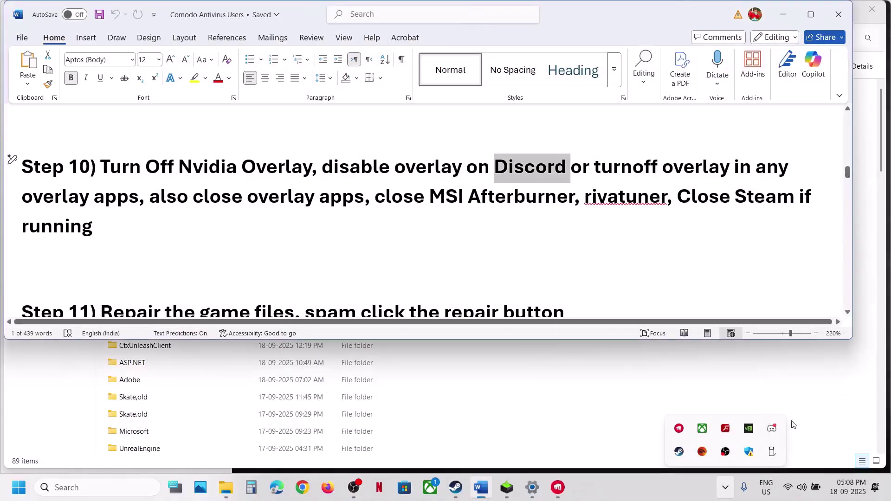
{"action": "right_click", "coordinate": [750, 429]}
{"action": "left_click", "coordinate": [779, 421]}
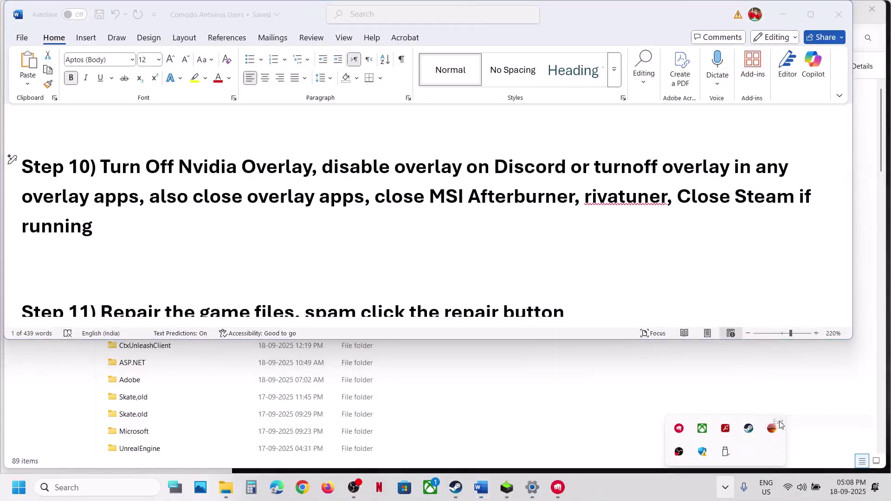
Highlight Step 10's instructions to turn off overlays and close the listed overlay apps
{"action": "double_click", "coordinate": [530, 167]}
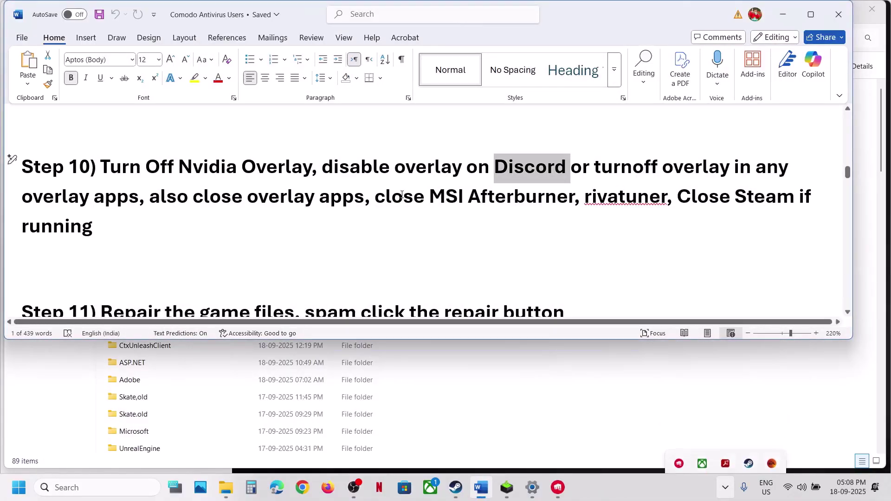
{"action": "left_click", "coordinate": [141, 201]}
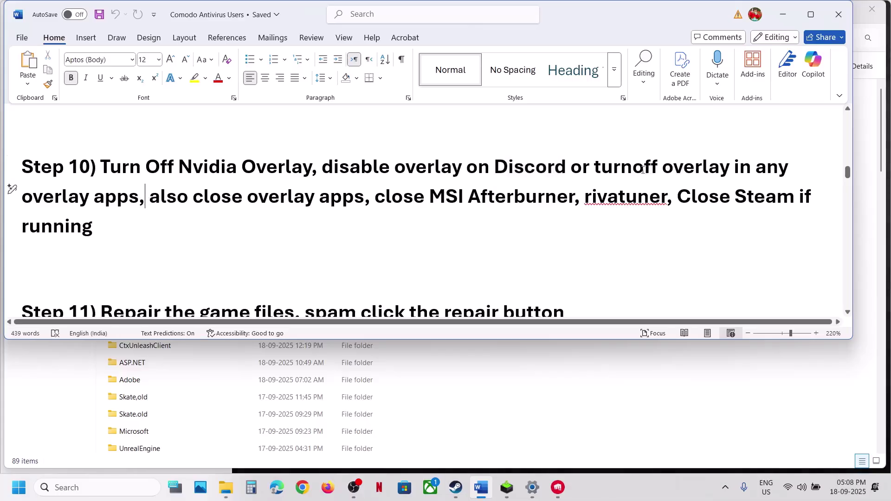
{"action": "left_click_drag", "start_coordinate": [595, 171], "coordinate": [753, 173]}
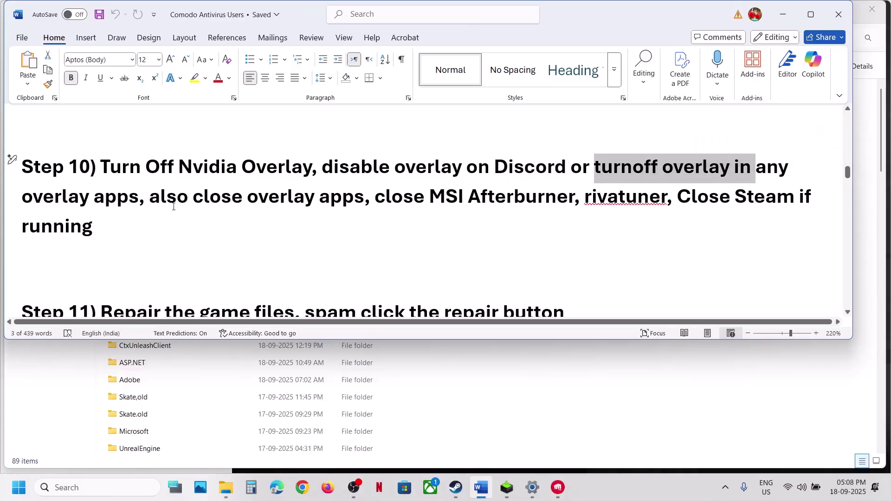
{"action": "left_click_drag", "start_coordinate": [150, 199], "coordinate": [363, 205]}
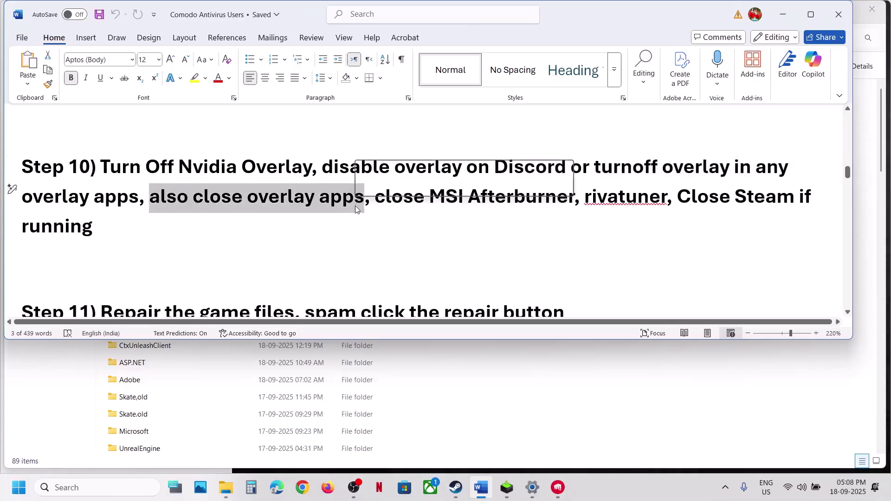
{"action": "left_click", "coordinate": [425, 211]}
{"action": "left_click_drag", "start_coordinate": [463, 195], "coordinate": [765, 224]}
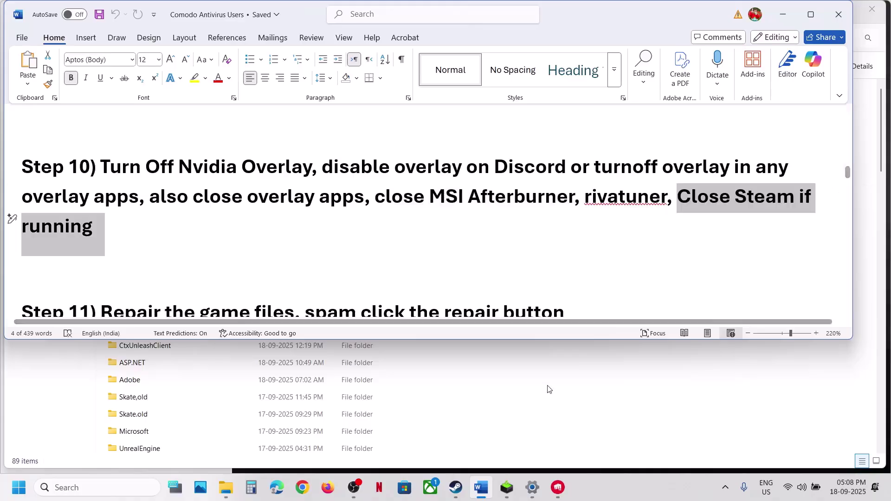
Exit Steam from the notification area and bring up Step 11 on repairing game files
{"action": "left_click", "coordinate": [725, 487]}
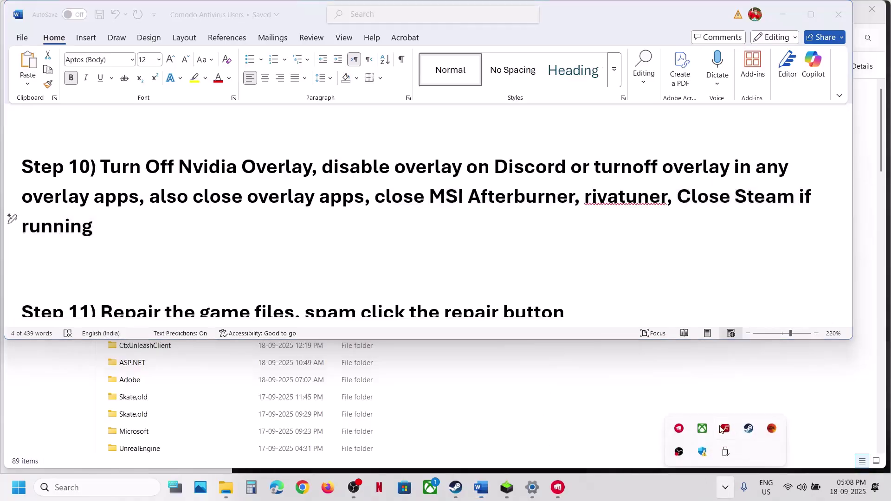
{"action": "right_click", "coordinate": [748, 428]}
{"action": "left_click", "coordinate": [614, 420]}
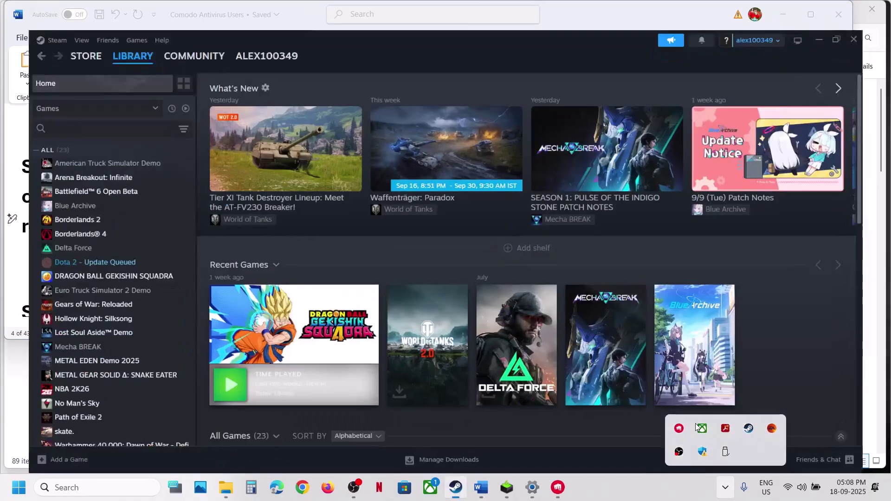
{"action": "scroll", "coordinate": [302, 253], "scroll_direction": "down", "scroll_amount": 1}
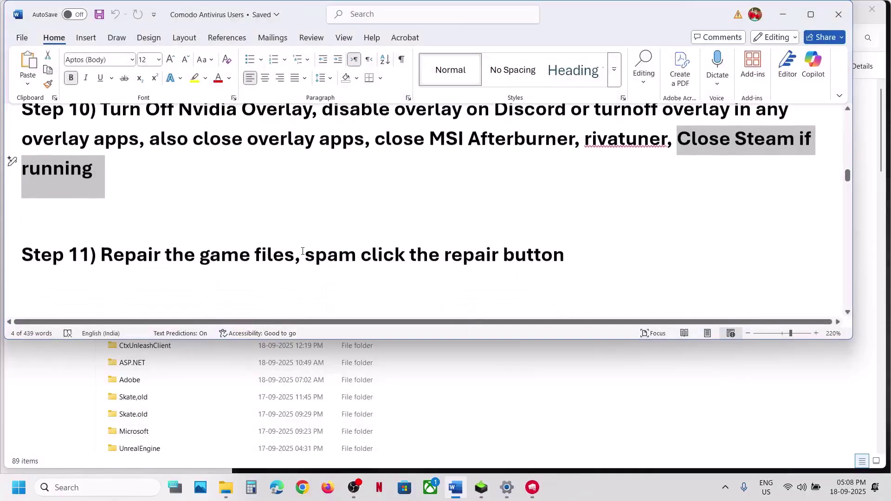
{"action": "left_click_drag", "start_coordinate": [101, 254], "coordinate": [257, 254]}
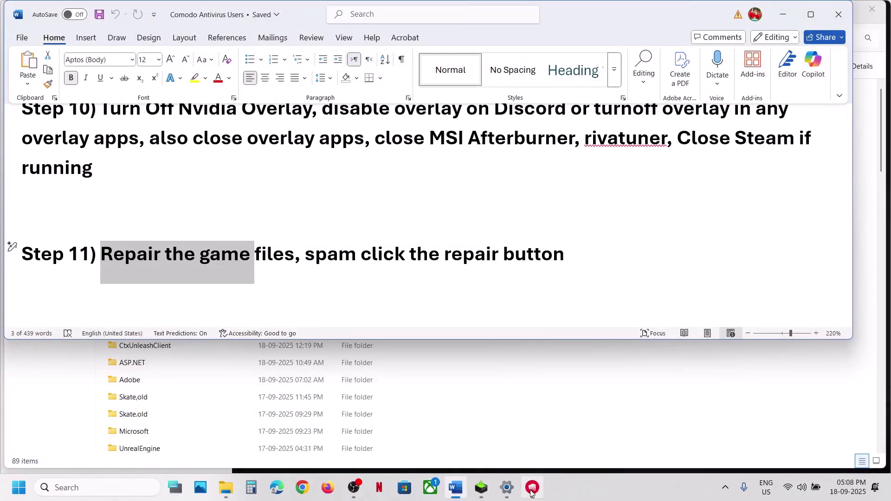
Launch Riot Client and sign in with the account's username and password
{"action": "left_click", "coordinate": [532, 488]}
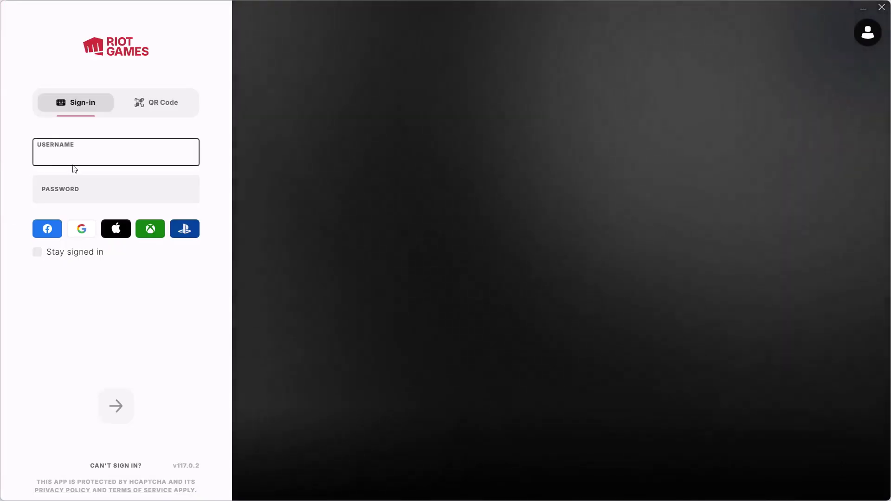
{"action": "type", "text": "alex"}
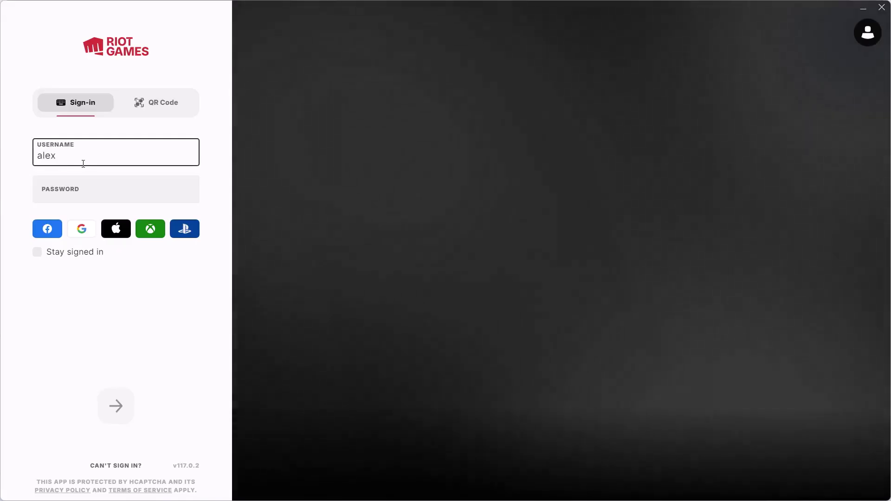
{"action": "type", "text": "djcool123"}
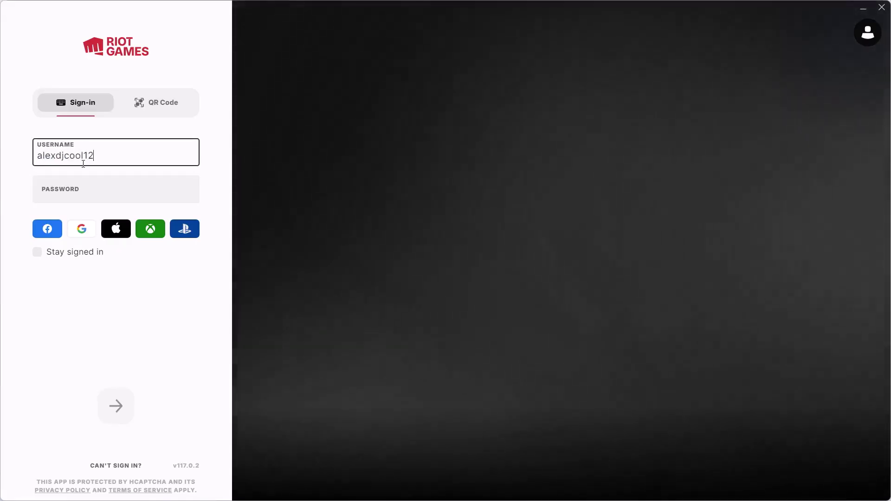
{"action": "key", "text": "Tab"}
{"action": "type", "text": "********"}
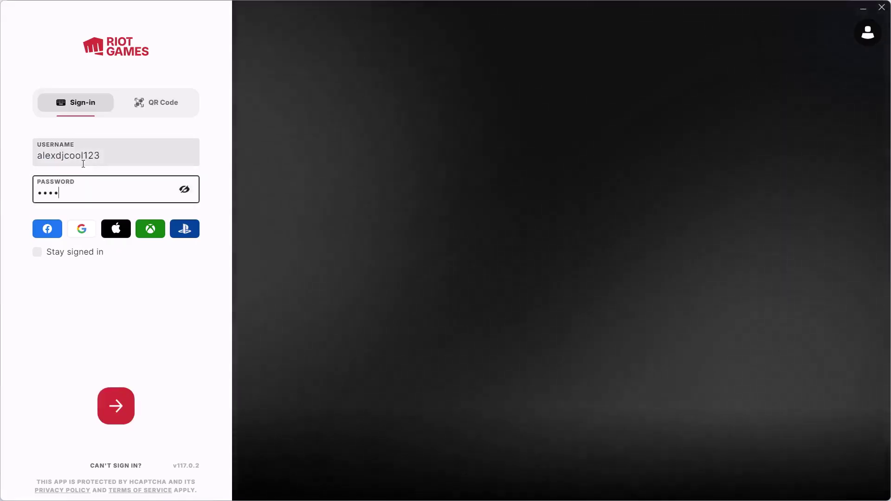
{"action": "key", "text": "Return"}
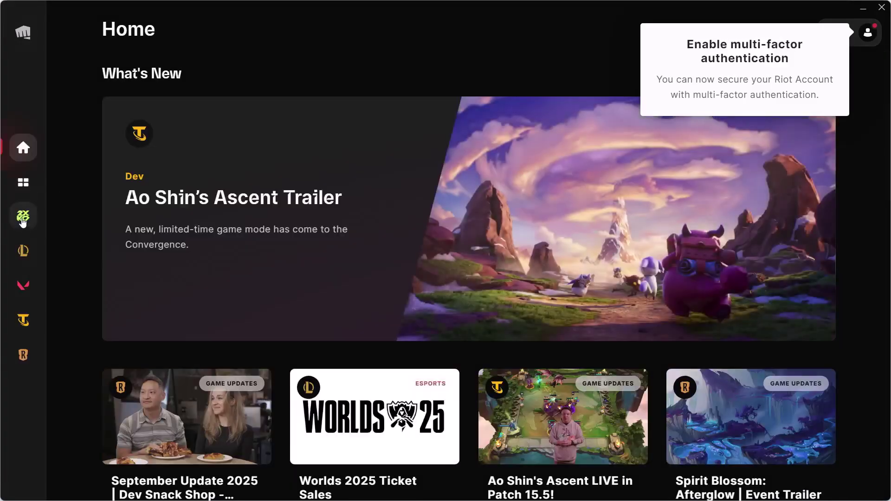
Turn on automatic updates for 2XKO in the Riot Client settings
{"action": "left_click", "coordinate": [22, 219]}
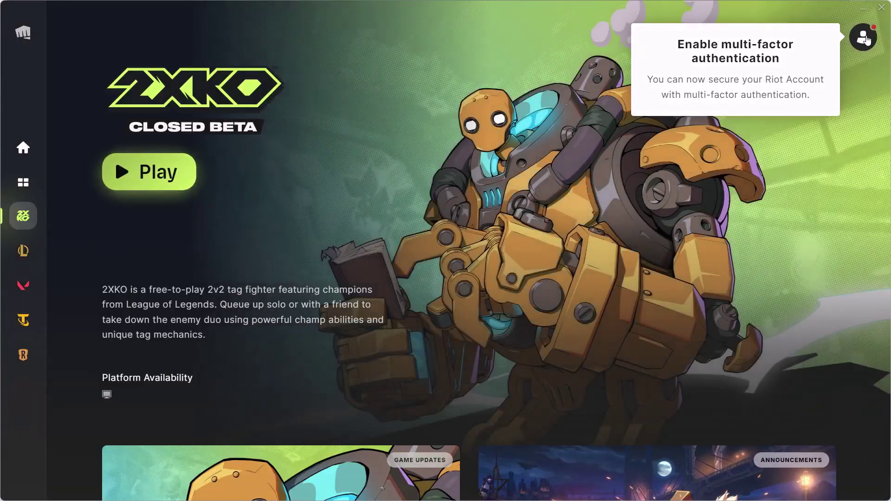
{"action": "left_click", "coordinate": [865, 38]}
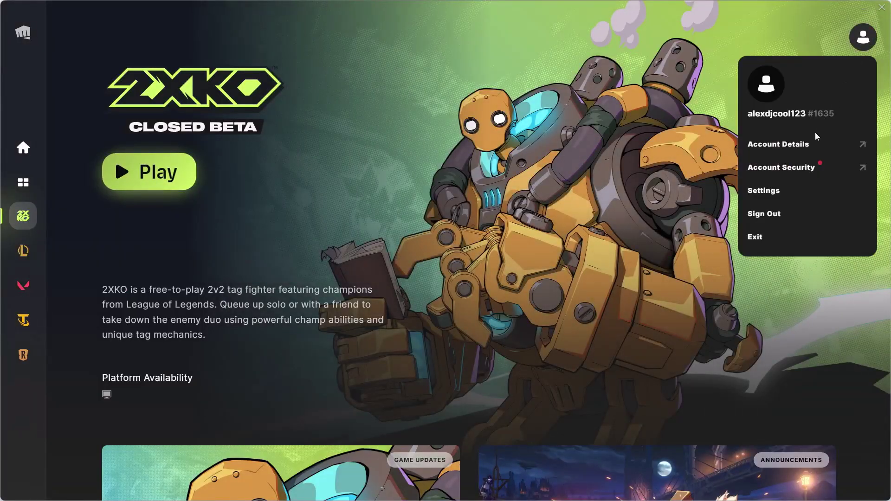
{"action": "left_click", "coordinate": [767, 191]}
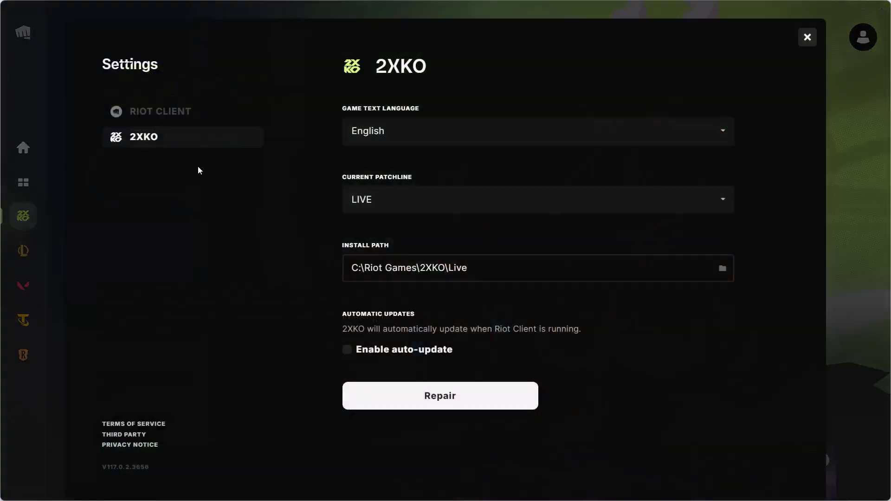
{"action": "left_click", "coordinate": [378, 353]}
Repair the 2XKO game files, then run the repair a second time
{"action": "left_click", "coordinate": [463, 401]}
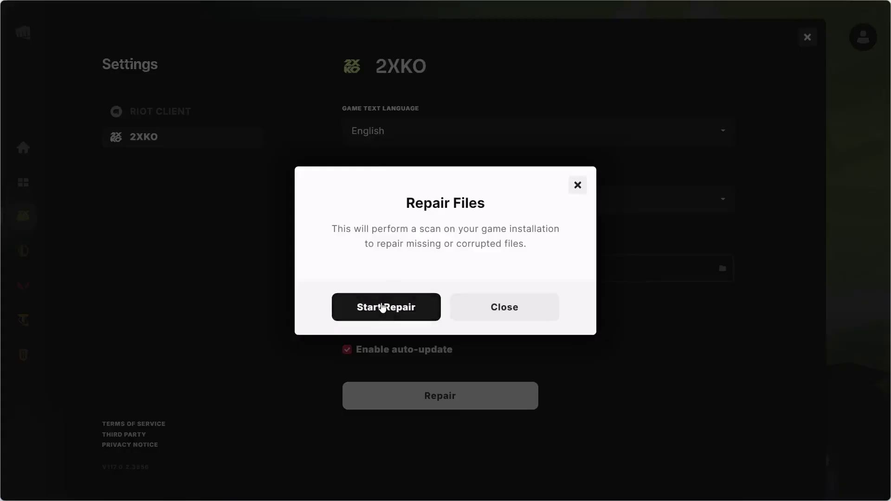
{"action": "left_click", "coordinate": [382, 307]}
{"action": "left_click", "coordinate": [440, 304]}
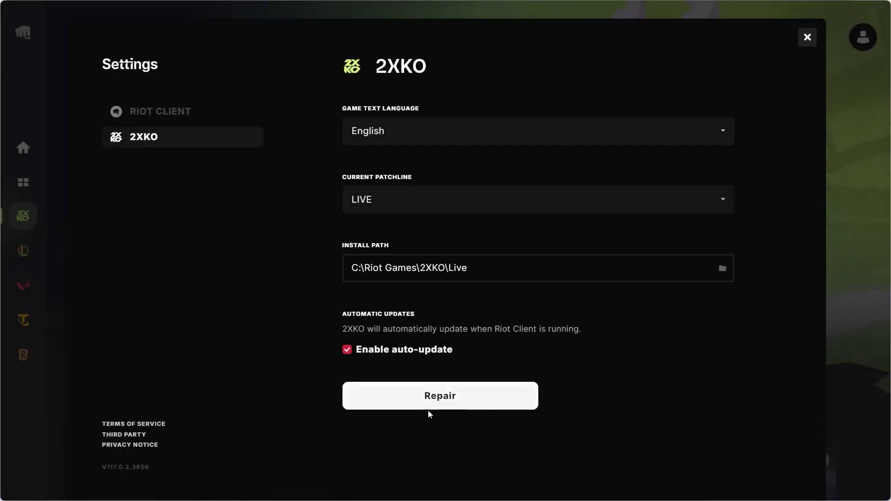
{"action": "left_click", "coordinate": [432, 407]}
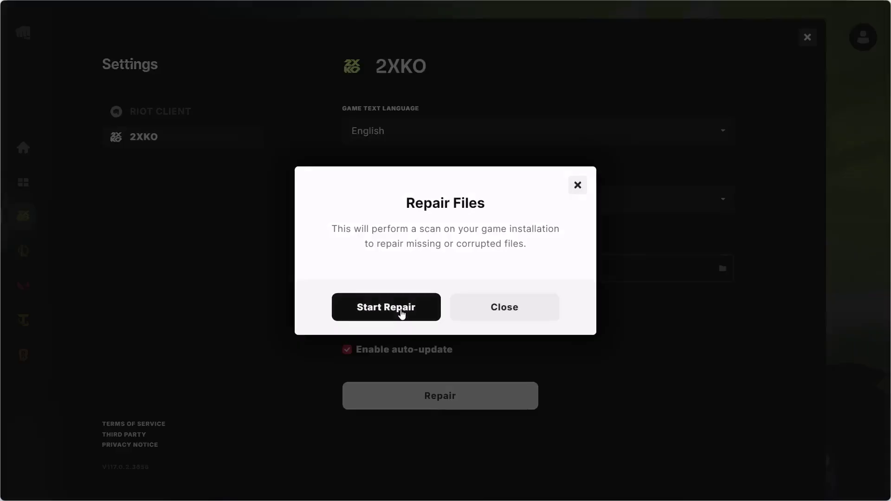
{"action": "left_click", "coordinate": [402, 315]}
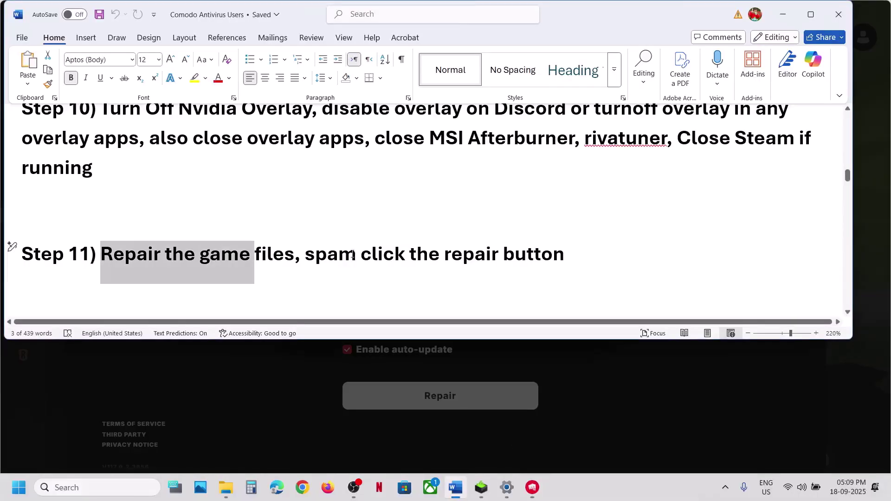
Search for 'registry' and launch Registry Editor with administrator approval
{"action": "scroll", "coordinate": [331, 246], "scroll_direction": "down", "scroll_amount": 3}
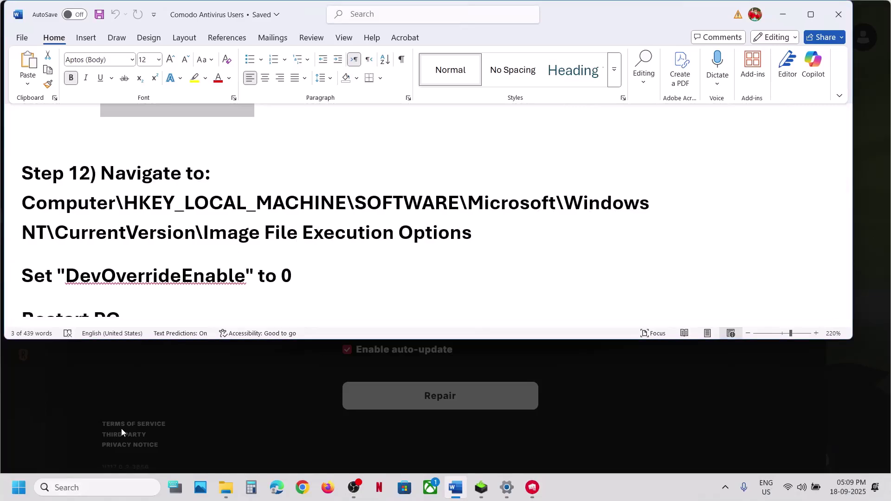
{"action": "left_click", "coordinate": [94, 490]}
{"action": "type", "text": "regiast"}
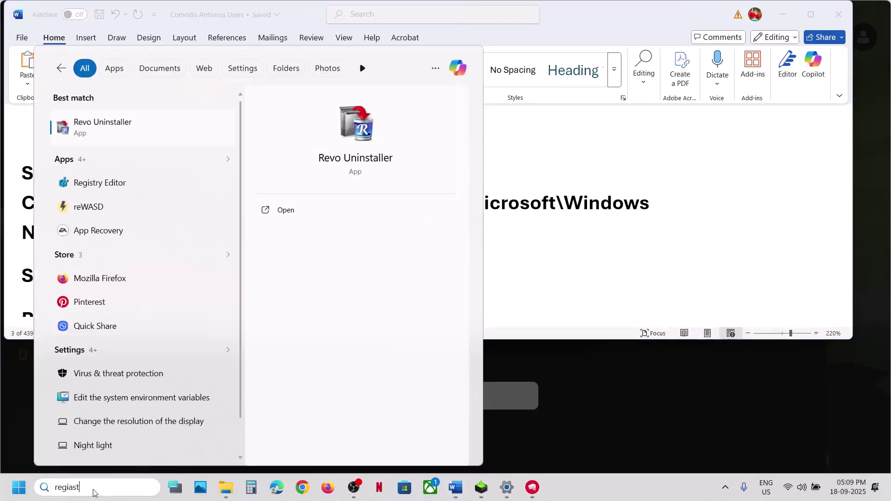
{"action": "type", "text": "ry"}
{"action": "key", "text": "Return"}
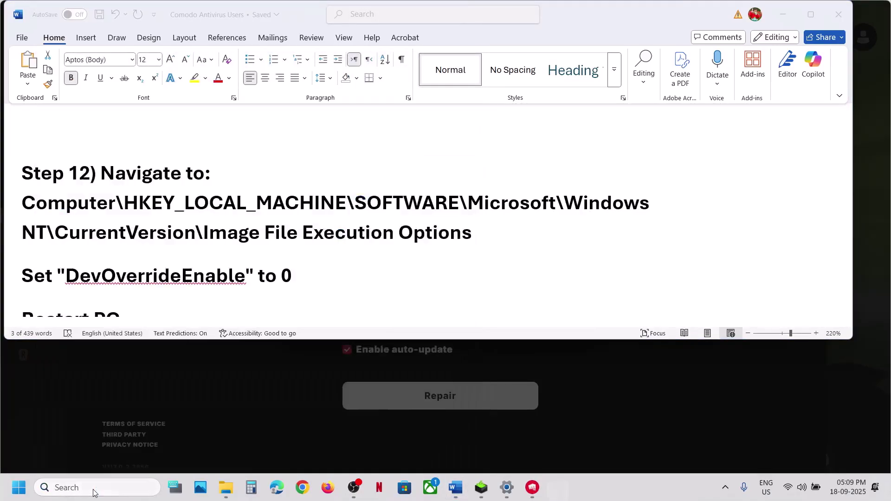
{"action": "left_click", "coordinate": [386, 337]}
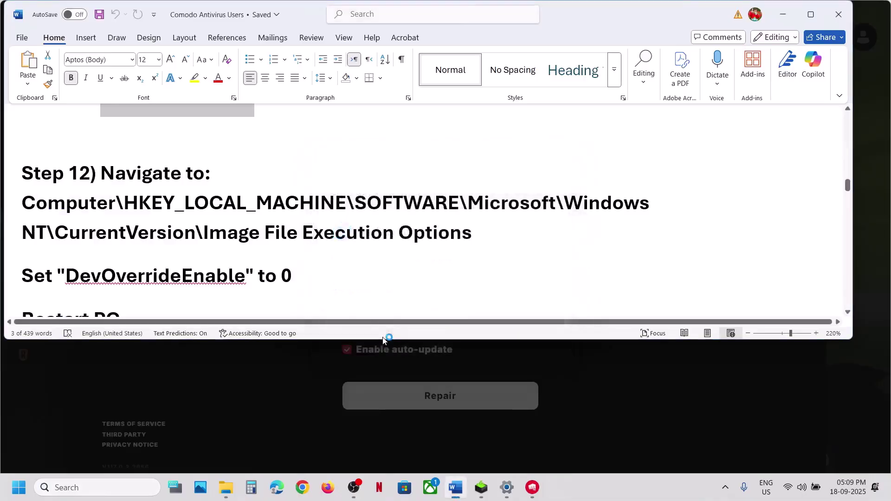
{"action": "scroll", "coordinate": [96, 126], "scroll_direction": "up", "scroll_amount": 2}
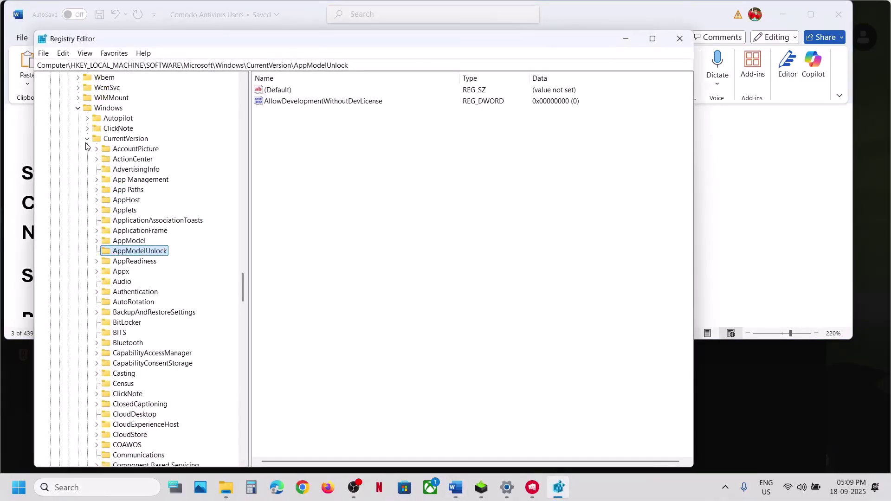
Collapse the expanded Windows\CurrentVersion branch back up to HKEY_LOCAL_MACHINE
{"action": "left_click", "coordinate": [86, 138]}
{"action": "left_click", "coordinate": [77, 108]}
{"action": "scroll", "coordinate": [78, 111], "scroll_direction": "up", "scroll_amount": 20}
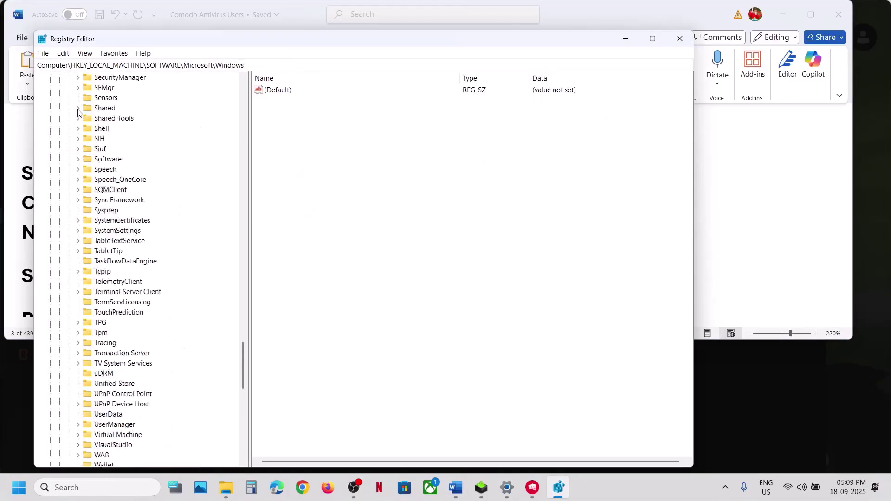
{"action": "scroll", "coordinate": [77, 112], "scroll_direction": "up", "scroll_amount": 20}
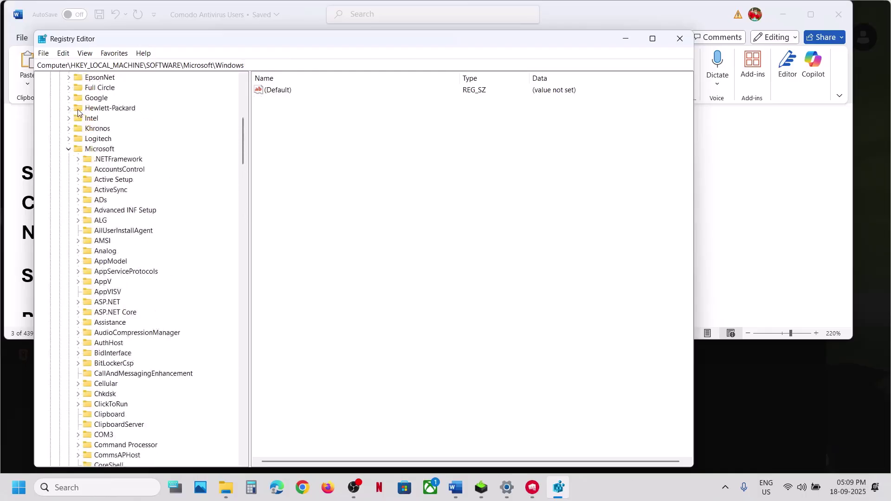
{"action": "left_click", "coordinate": [59, 170]}
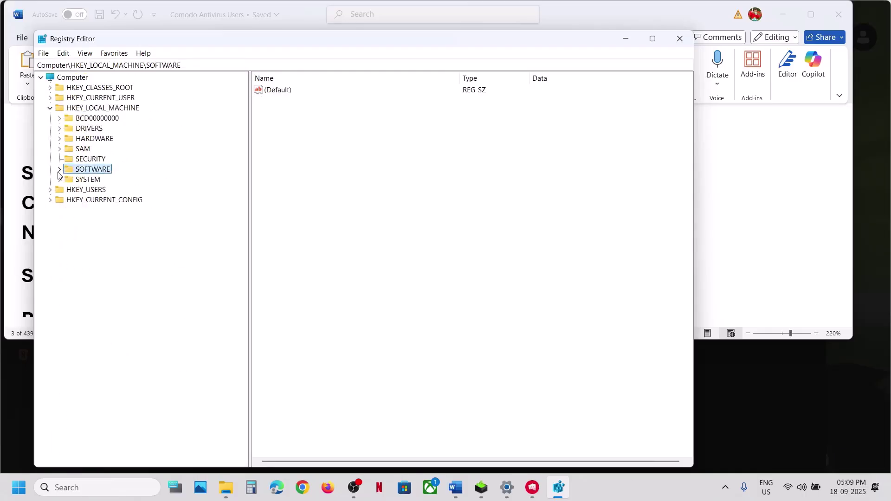
{"action": "left_click", "coordinate": [50, 108]}
Re-expand HKEY_LOCAL_MACHINE > SOFTWARE > Microsoft in the registry tree
{"action": "left_click", "coordinate": [49, 108]}
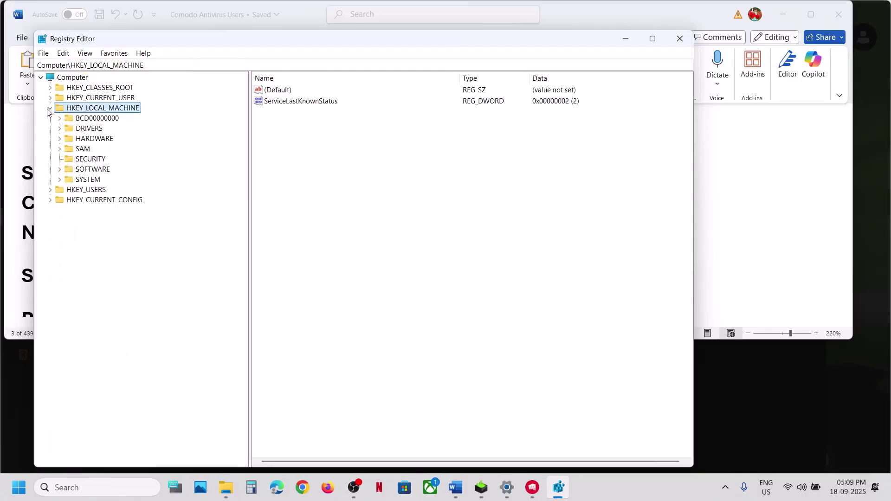
{"action": "left_click", "coordinate": [86, 170]}
{"action": "left_click", "coordinate": [60, 170]}
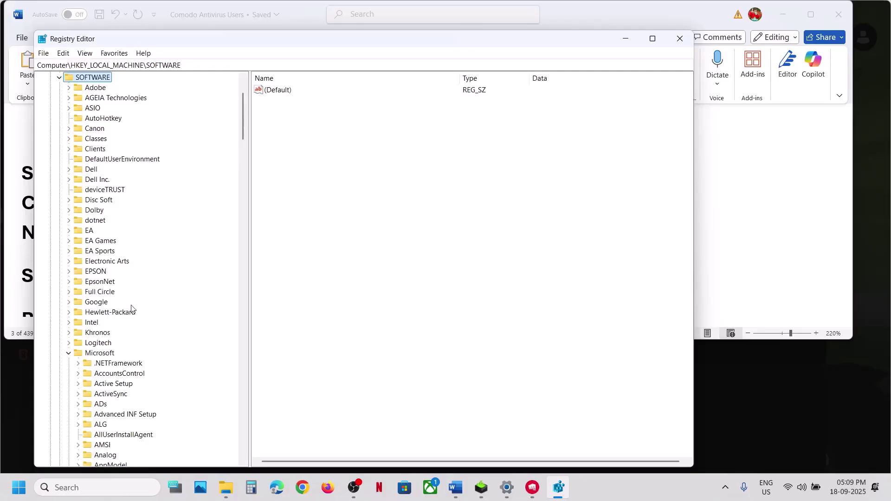
{"action": "scroll", "coordinate": [131, 307], "scroll_direction": "down", "scroll_amount": 1}
{"action": "left_click", "coordinate": [68, 325]}
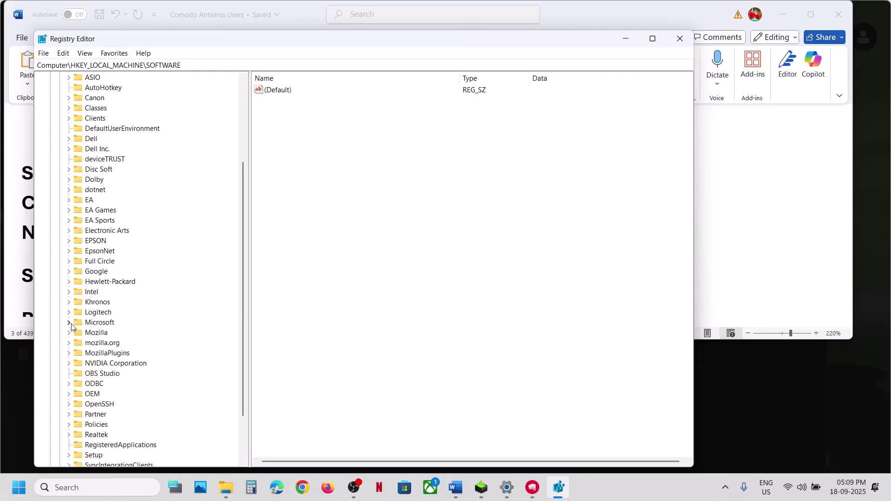
{"action": "left_click", "coordinate": [70, 324]}
Expand Windows NT > CurrentVersion and select Image File Execution Options, checking the path against the guide
{"action": "key", "text": "alt+Tab"}
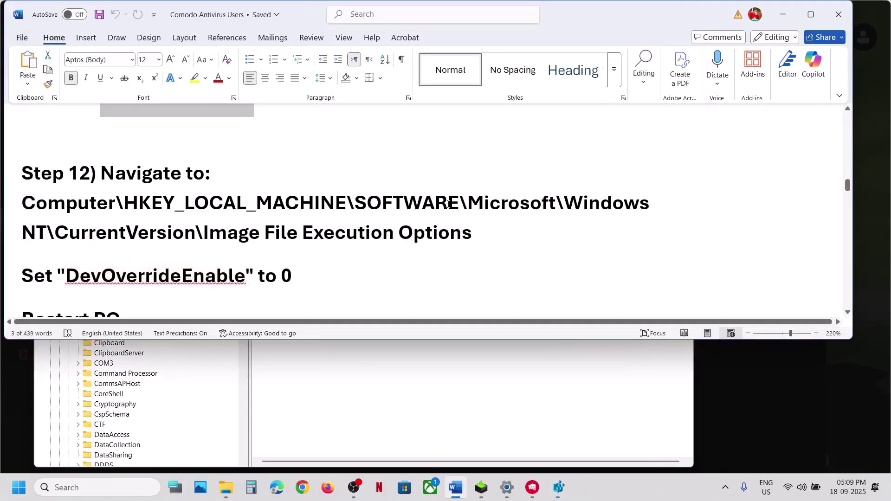
{"action": "key", "text": "alt+Tab"}
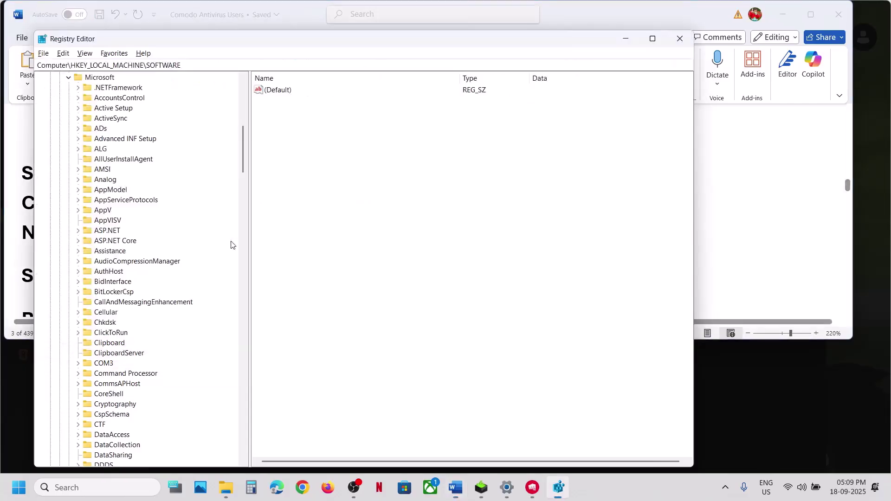
{"action": "scroll", "coordinate": [141, 274], "scroll_direction": "down", "scroll_amount": 20}
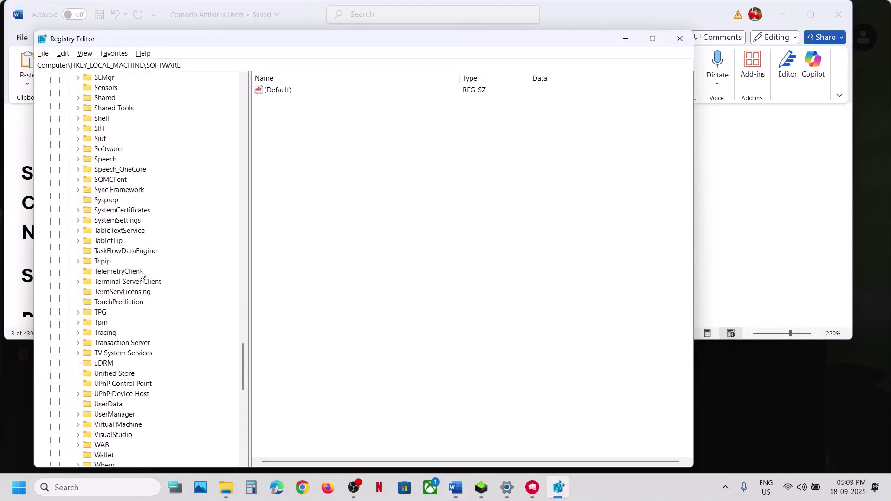
{"action": "scroll", "coordinate": [141, 274], "scroll_direction": "down", "scroll_amount": 2}
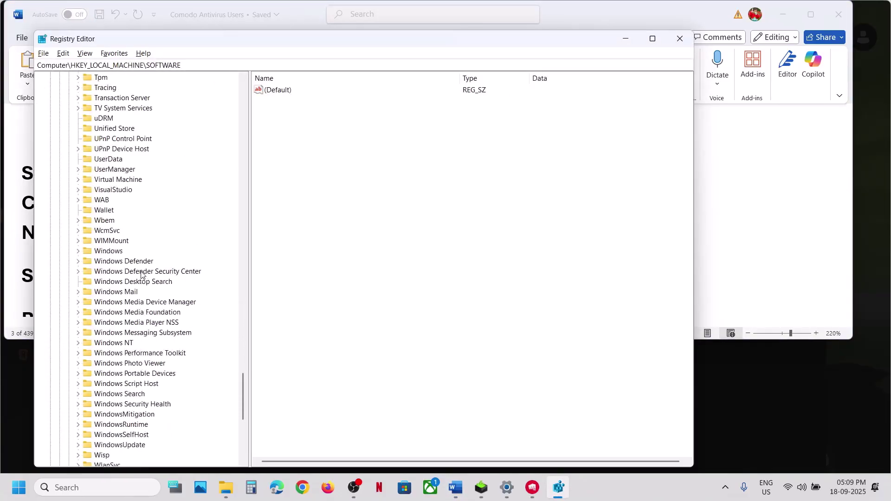
{"action": "left_click", "coordinate": [131, 344]}
{"action": "left_click", "coordinate": [78, 344]}
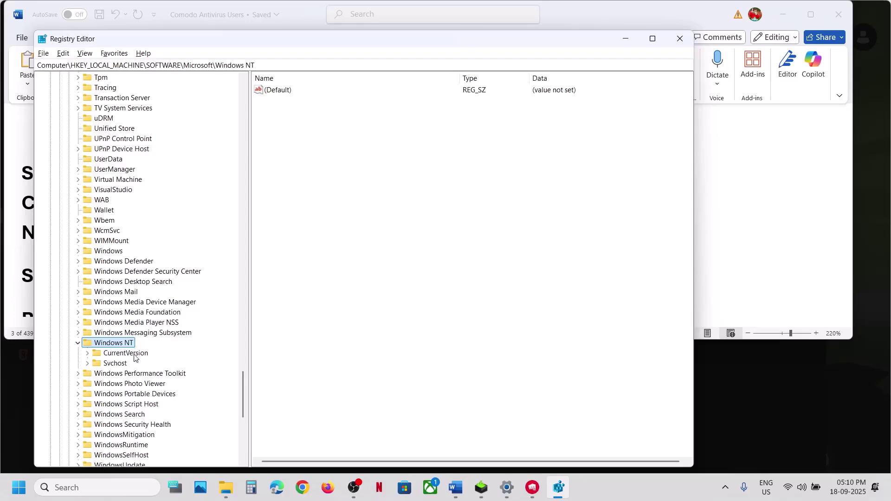
{"action": "left_click", "coordinate": [100, 355]}
{"action": "left_click", "coordinate": [87, 354]}
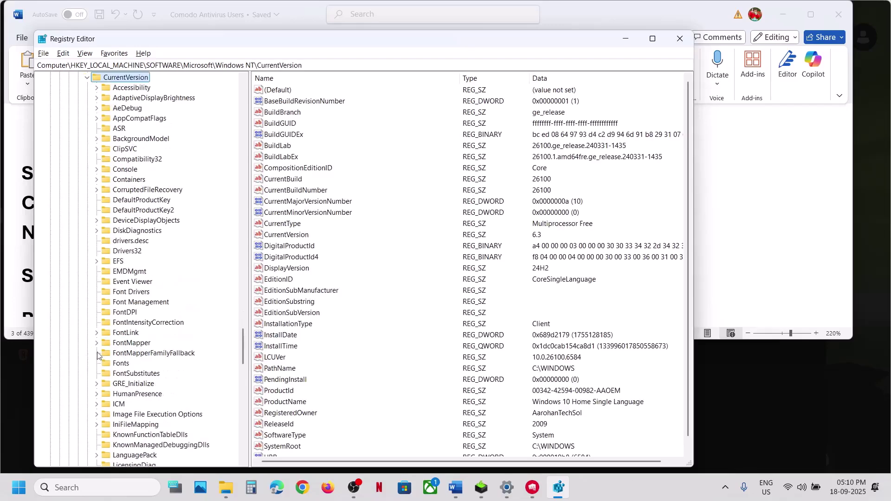
{"action": "key", "text": "alt+Tab"}
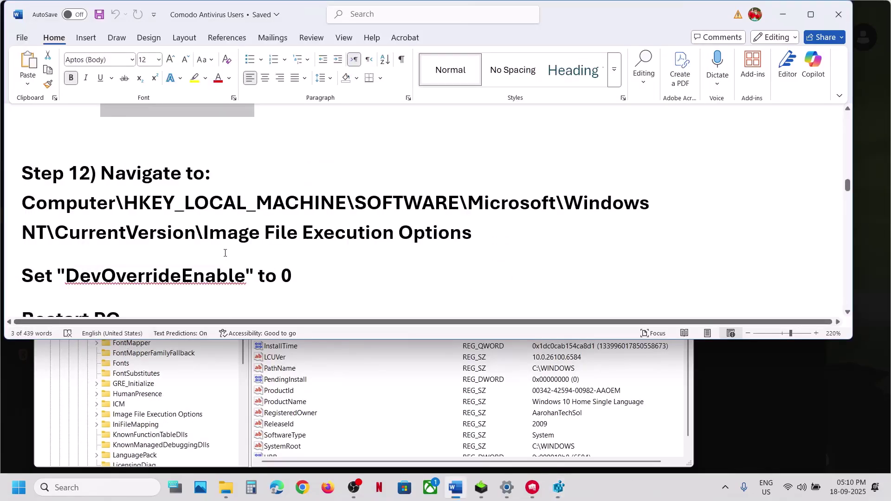
{"action": "key", "text": "alt+Tab"}
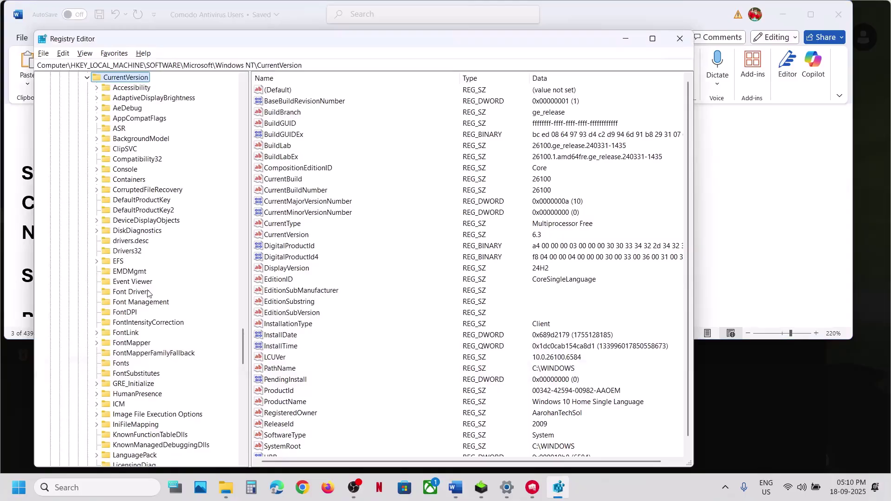
{"action": "scroll", "coordinate": [147, 362], "scroll_direction": "down", "scroll_amount": 1}
{"action": "left_click", "coordinate": [158, 383]}
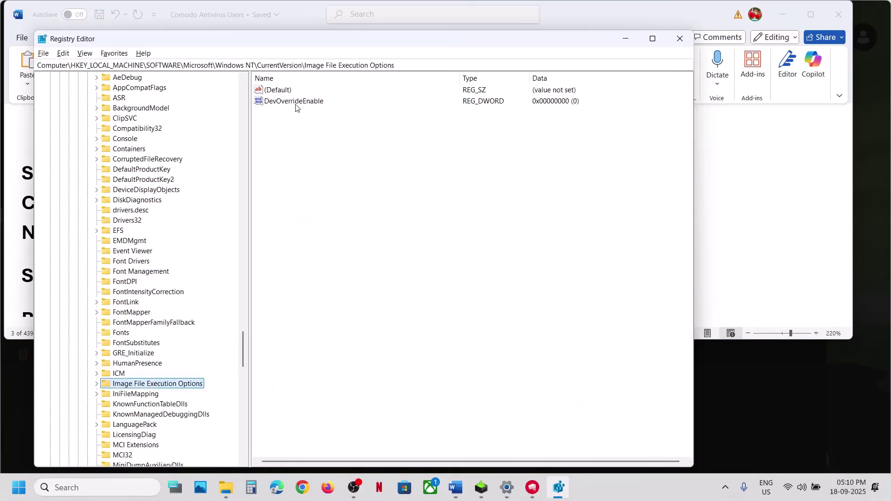
Confirm DevOverrideEnable reads 0, delete that value, and return to the Word guide
{"action": "left_click", "coordinate": [296, 101]}
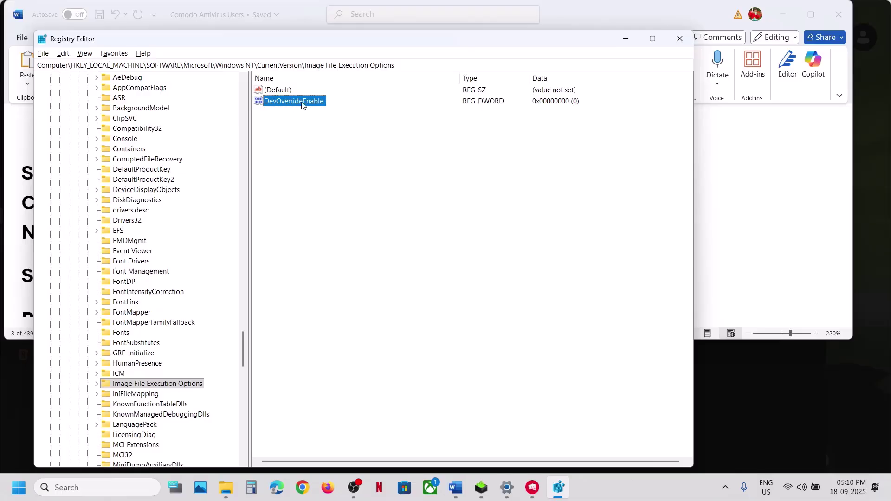
{"action": "double_click", "coordinate": [302, 105]}
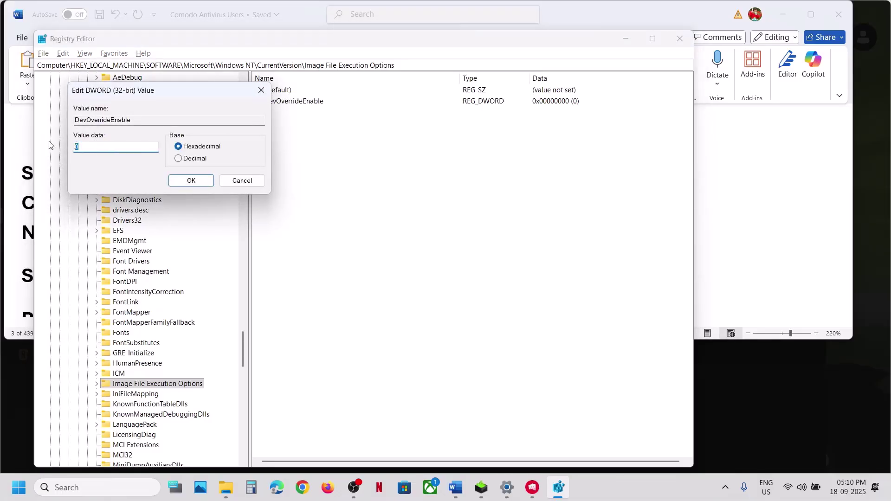
{"action": "left_click", "coordinate": [188, 181]}
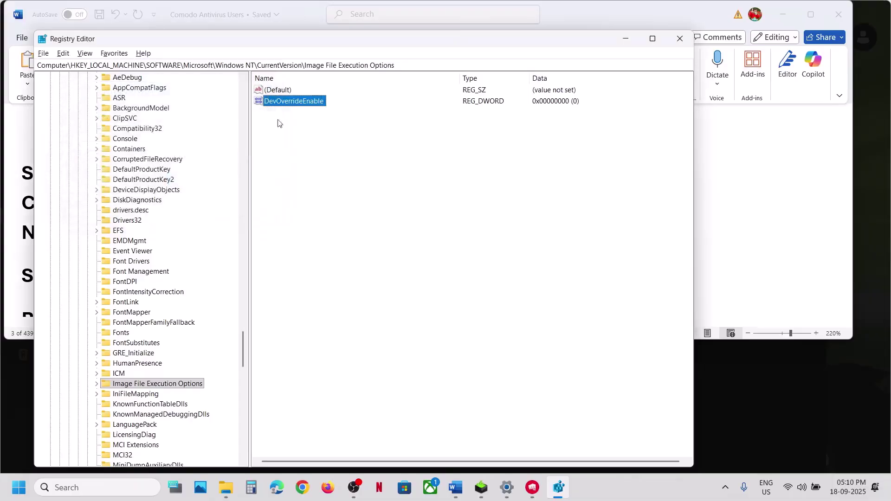
{"action": "right_click", "coordinate": [291, 104]}
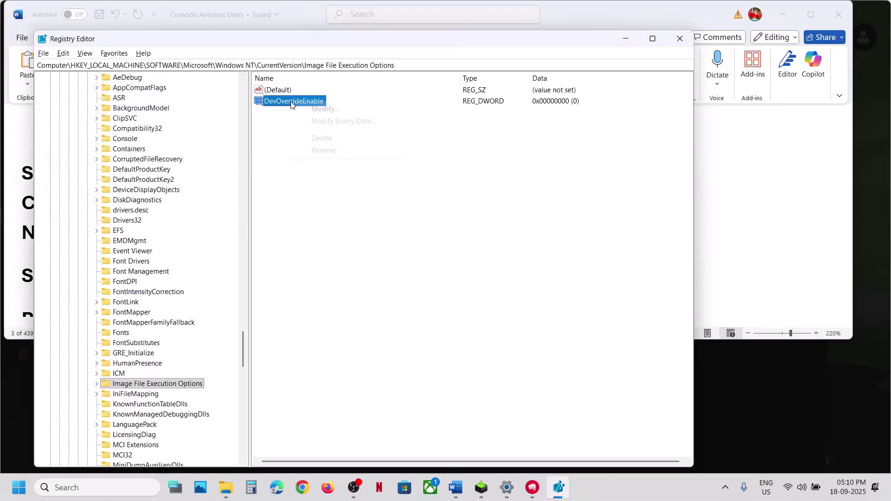
{"action": "left_click", "coordinate": [329, 142]}
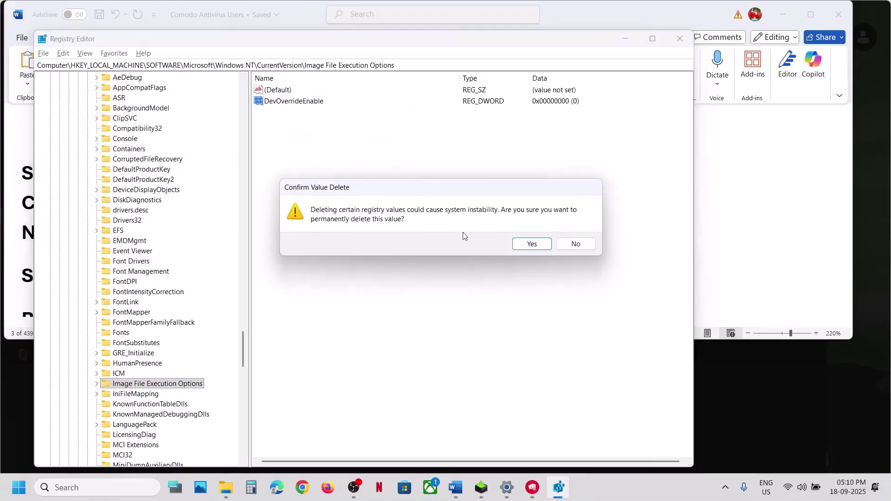
{"action": "left_click", "coordinate": [528, 244]}
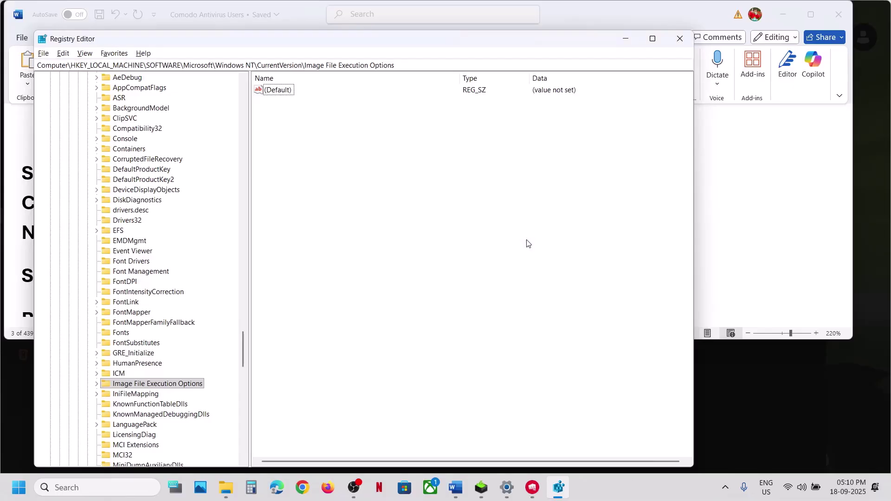
{"action": "key", "text": "alt+Tab"}
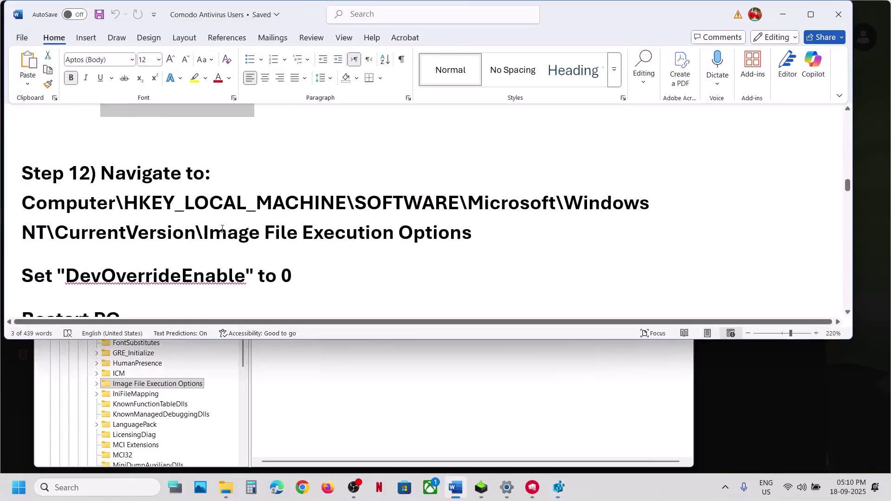
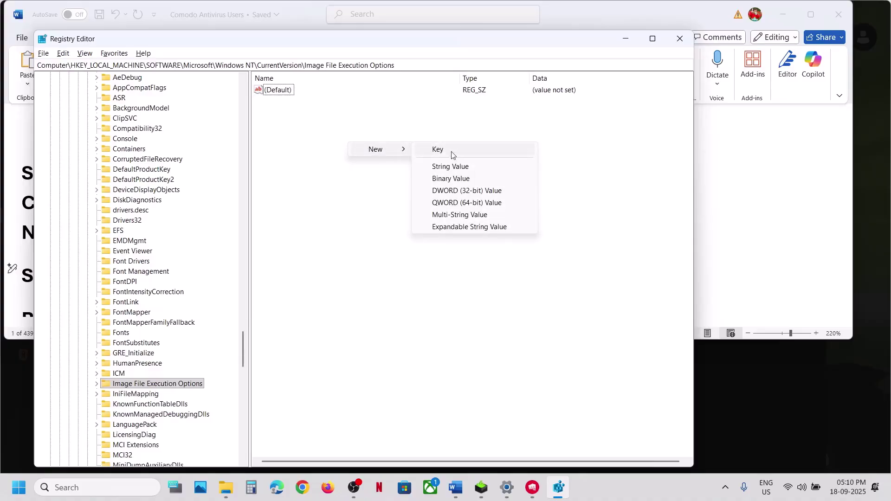
Create a new DWORD (32-bit) value under Image File Execution Options and begin renaming it to DevOverrideEnable
{"action": "left_click", "coordinate": [456, 191]}
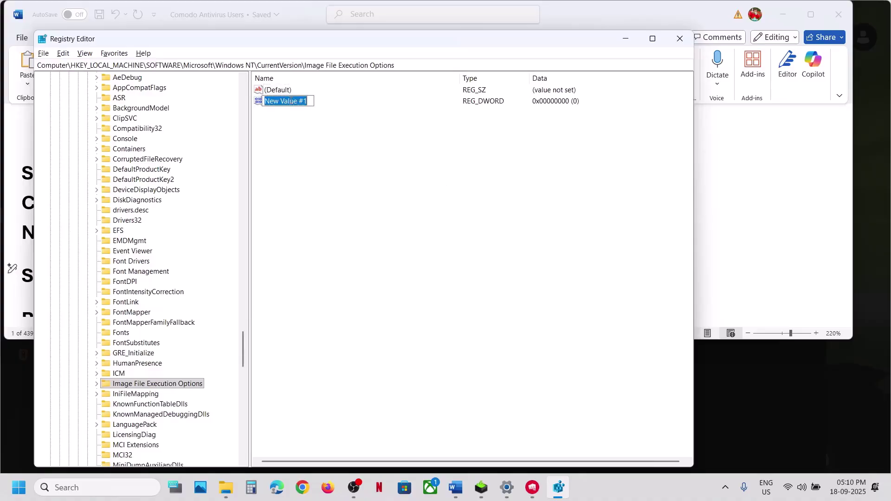
{"action": "right_click", "coordinate": [291, 101]}
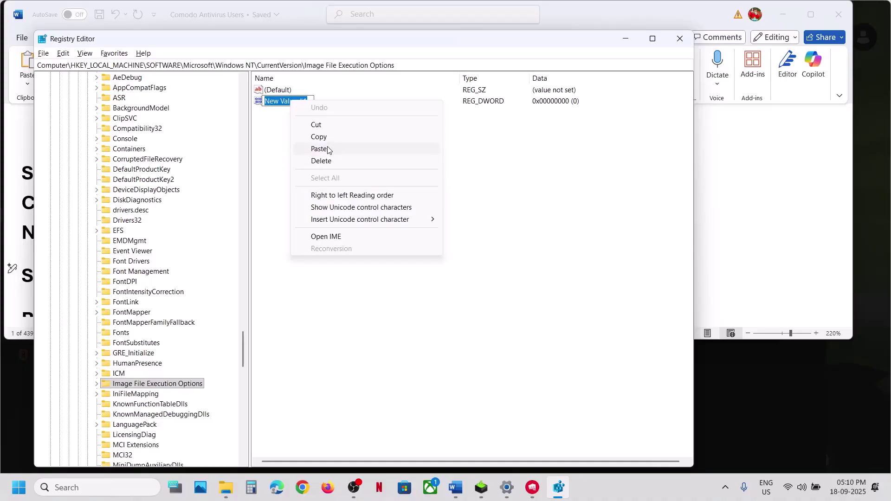
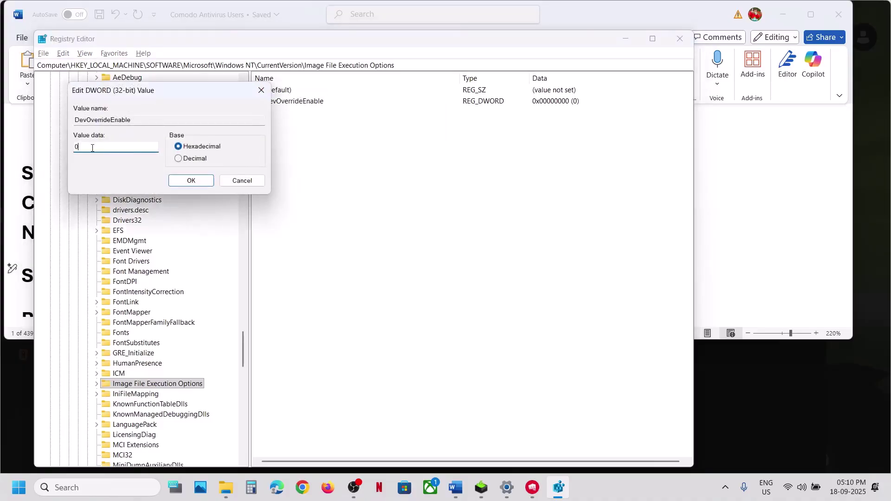
Save DevOverrideEnable as 0, then check Start's power menu for Restart without restarting
{"action": "left_click", "coordinate": [191, 181]}
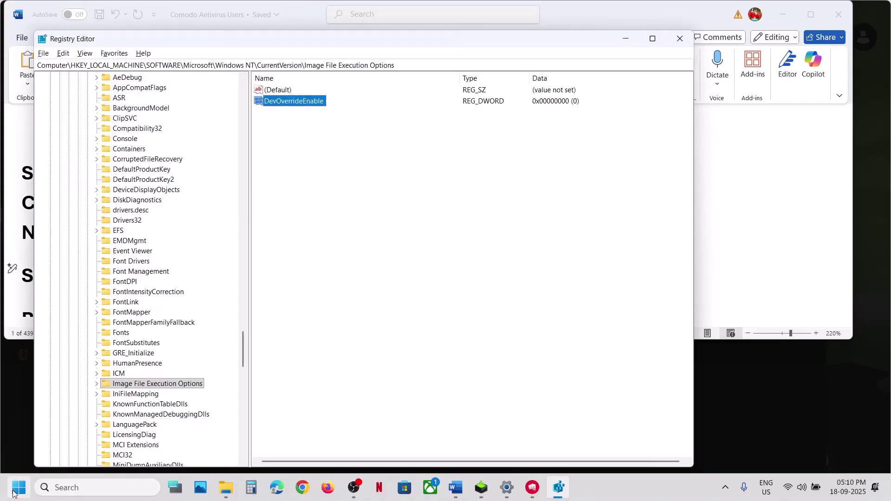
{"action": "left_click", "coordinate": [18, 487]}
{"action": "left_click", "coordinate": [337, 448]}
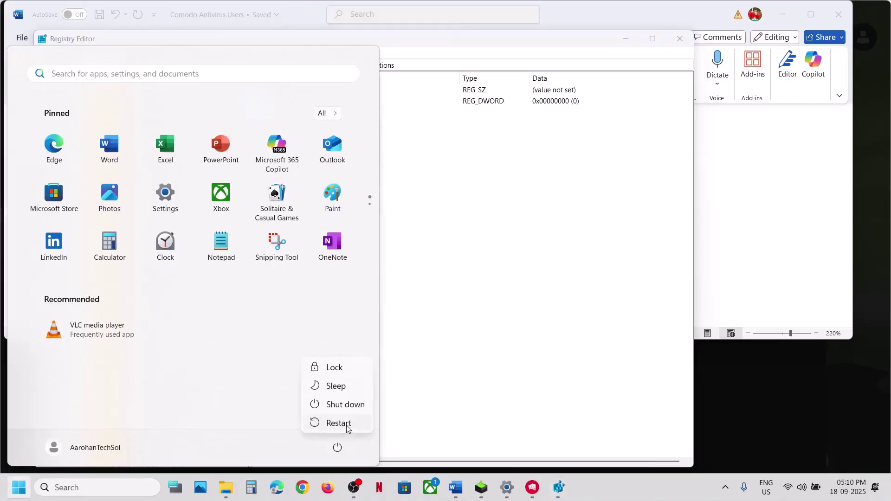
{"action": "key", "text": "Escape"}
{"action": "left_click", "coordinate": [601, 235]}
Close Registry Editor and highlight Step 13's antivirus list and Comodo's shellcode-injection option path
{"action": "left_click", "coordinate": [680, 38]}
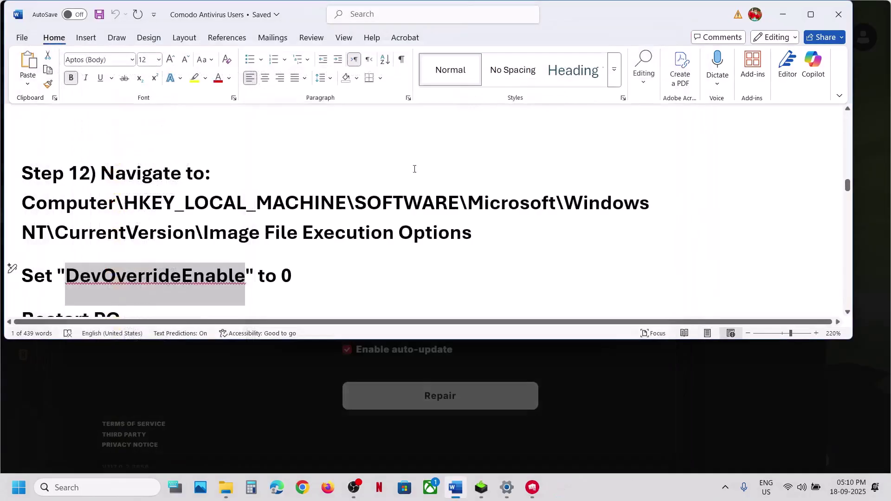
{"action": "scroll", "coordinate": [300, 256], "scroll_direction": "down", "scroll_amount": 8}
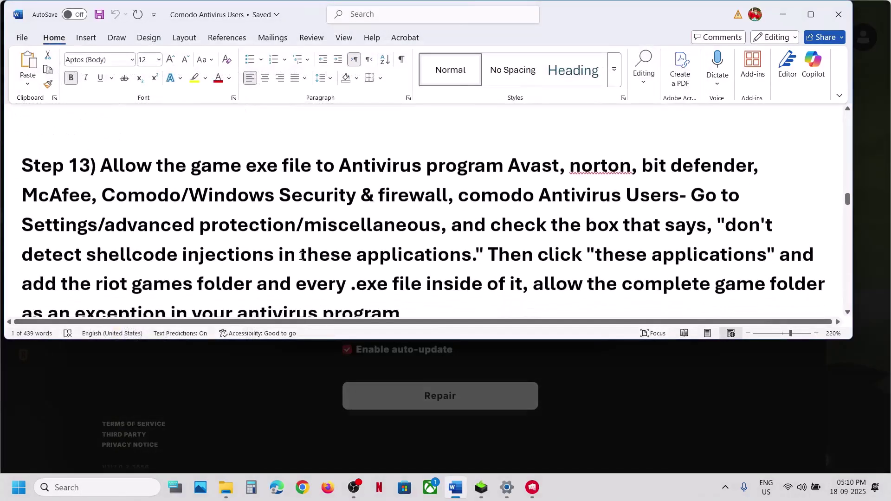
{"action": "left_click_drag", "start_coordinate": [238, 167], "coordinate": [425, 193]}
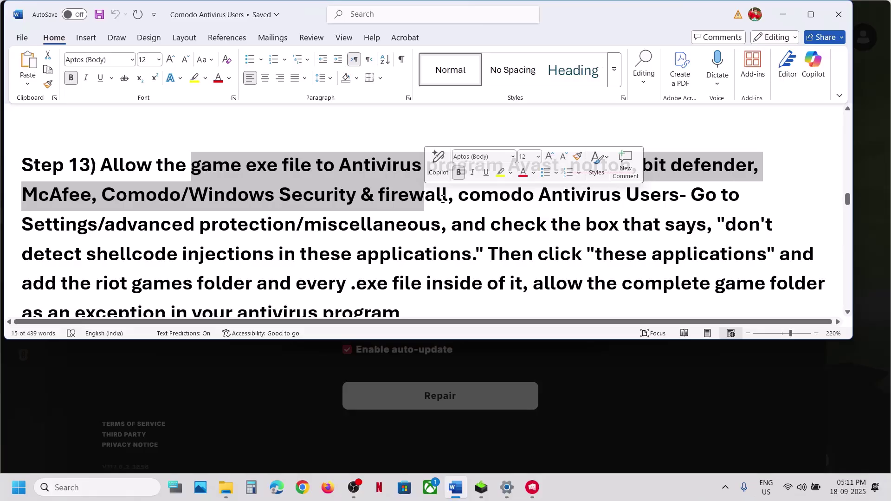
{"action": "left_click_drag", "start_coordinate": [459, 197], "coordinate": [679, 197]}
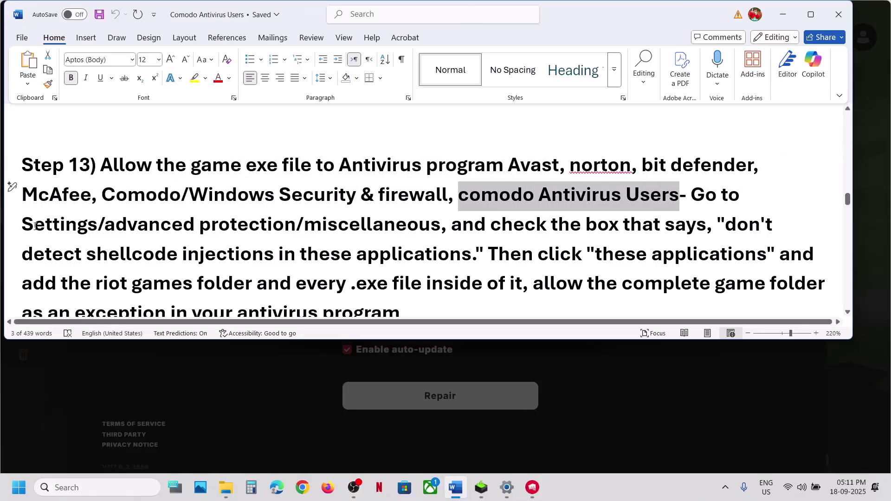
{"action": "left_click_drag", "start_coordinate": [35, 227], "coordinate": [360, 226]}
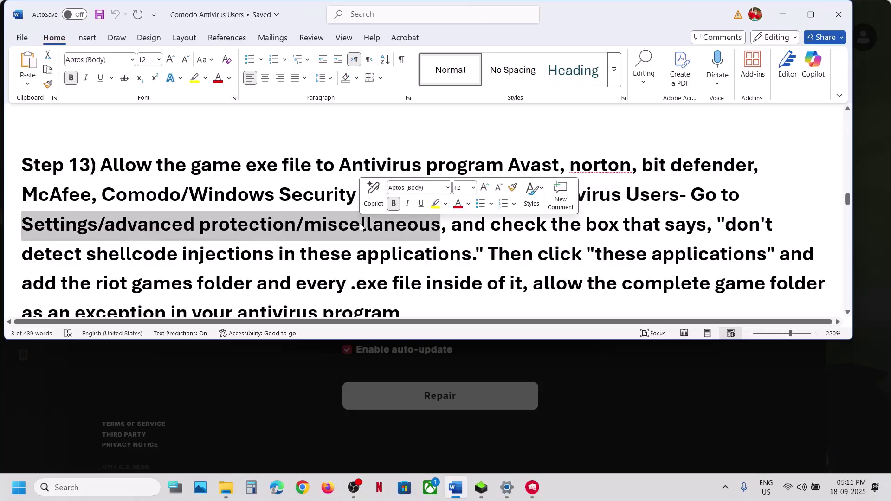
{"action": "left_click_drag", "start_coordinate": [519, 223], "coordinate": [405, 252]}
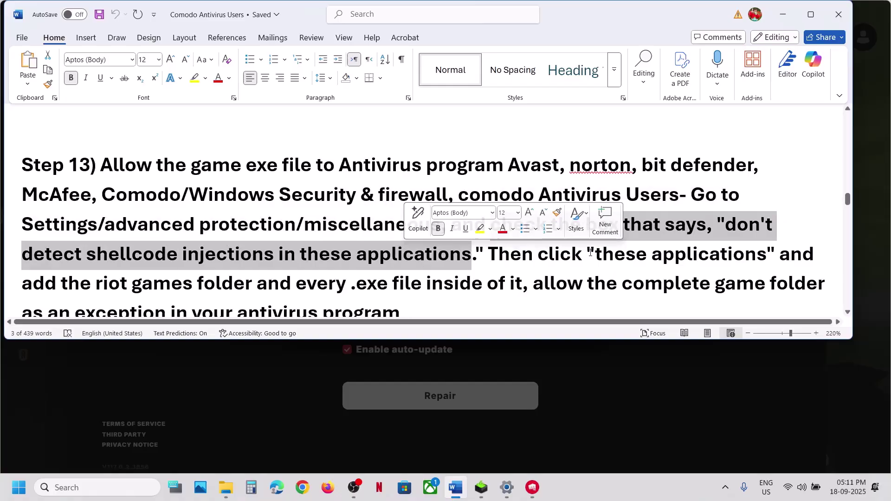
Highlight the instruction to exclude every .exe in the Riot Games folder, then switch to Settings
{"action": "left_click_drag", "start_coordinate": [588, 254], "coordinate": [765, 254]}
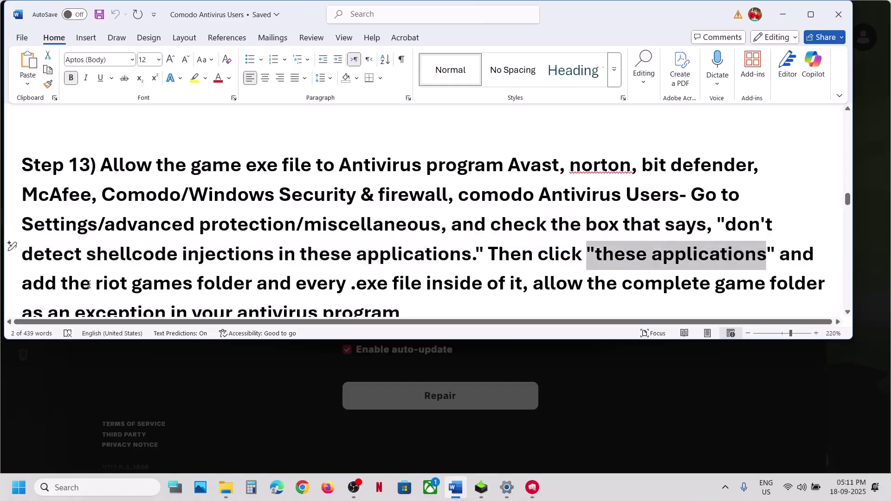
{"action": "left_click_drag", "start_coordinate": [89, 284], "coordinate": [236, 283]}
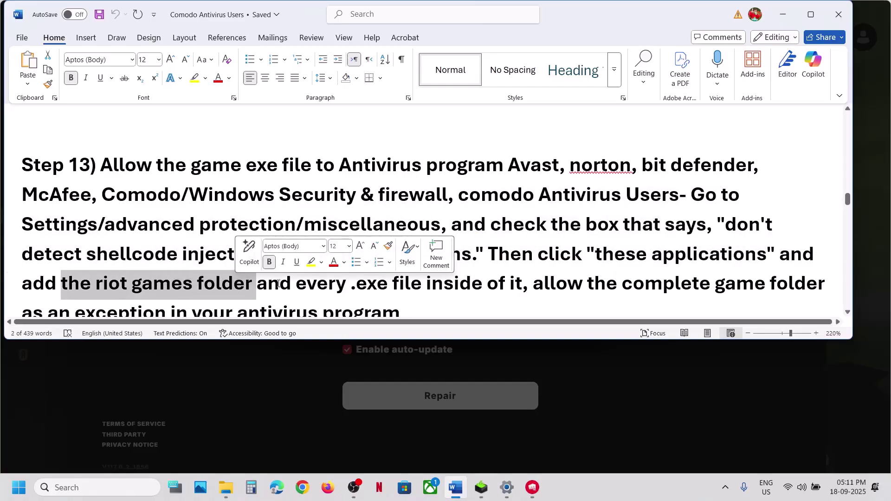
{"action": "left_click_drag", "start_coordinate": [297, 284], "coordinate": [461, 290]}
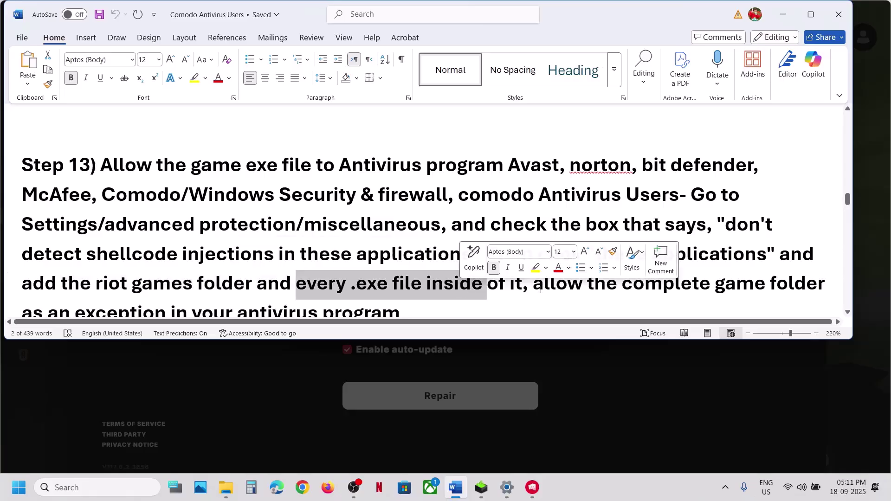
{"action": "scroll", "coordinate": [541, 290], "scroll_direction": "down", "scroll_amount": 1}
{"action": "left_click_drag", "start_coordinate": [534, 263], "coordinate": [374, 290]}
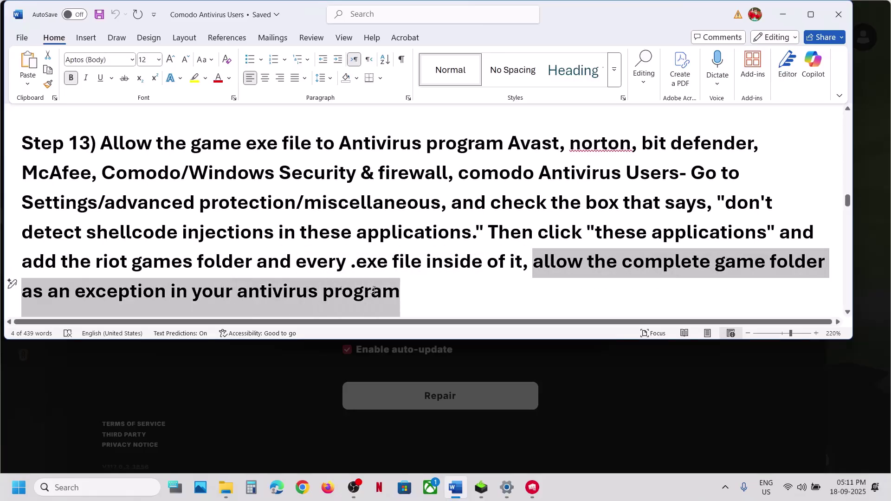
{"action": "left_click", "coordinate": [375, 292]}
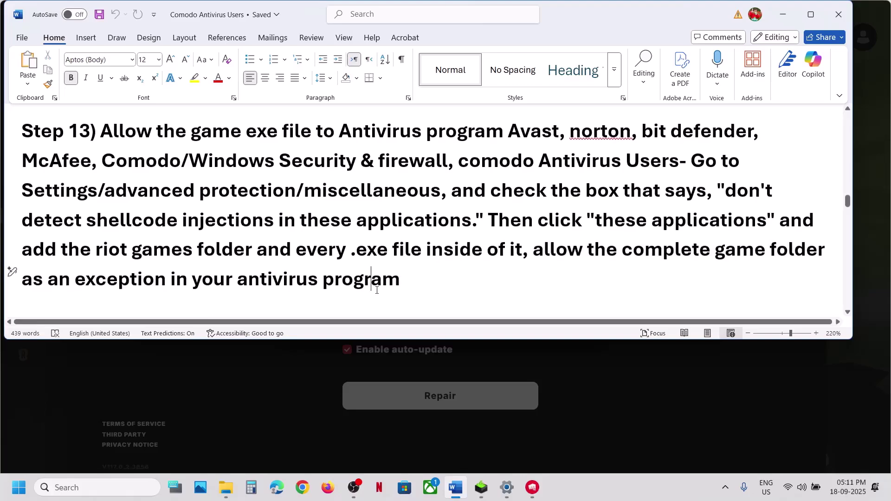
{"action": "key", "text": "alt+Tab"}
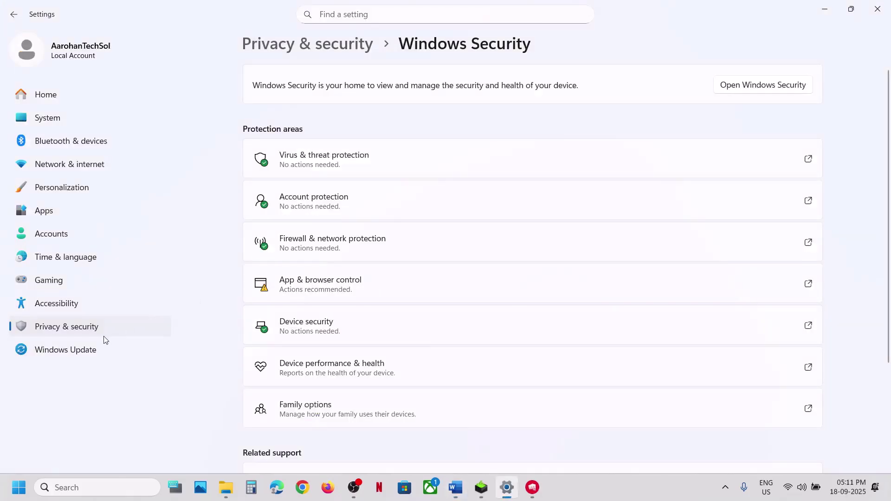
Open Windows Security's ransomware protection allowed-apps list with administrator approval
{"action": "left_click", "coordinate": [95, 328]}
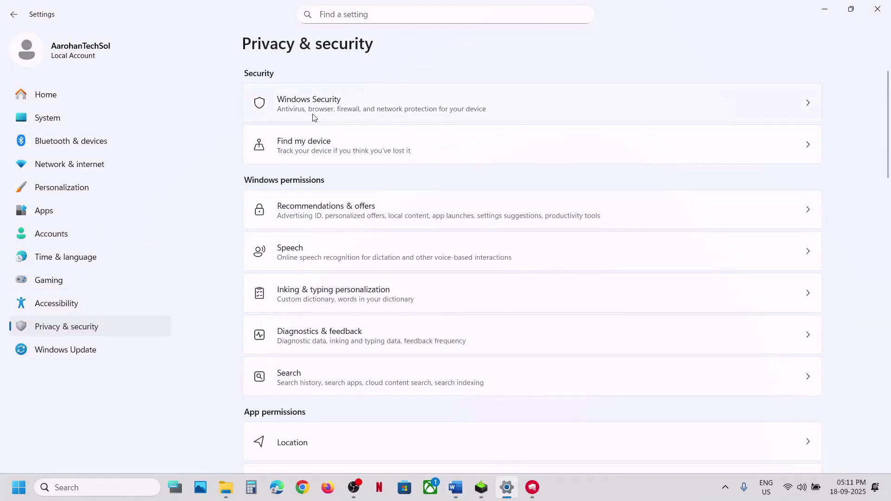
{"action": "left_click", "coordinate": [313, 118]}
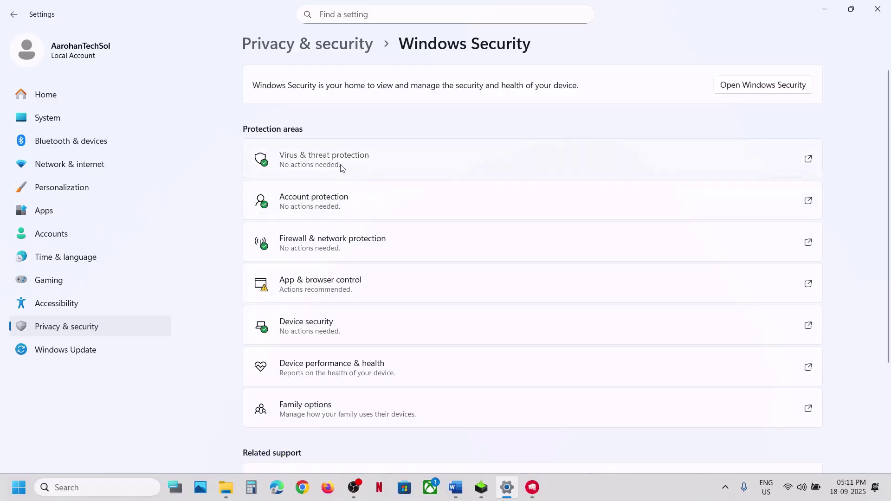
{"action": "left_click", "coordinate": [342, 168]}
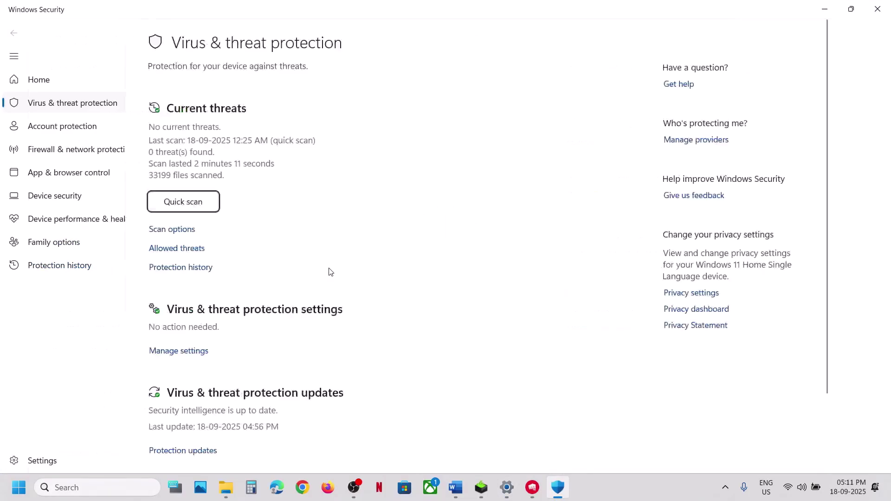
{"action": "scroll", "coordinate": [330, 272], "scroll_direction": "down", "scroll_amount": 3}
{"action": "left_click", "coordinate": [263, 429]}
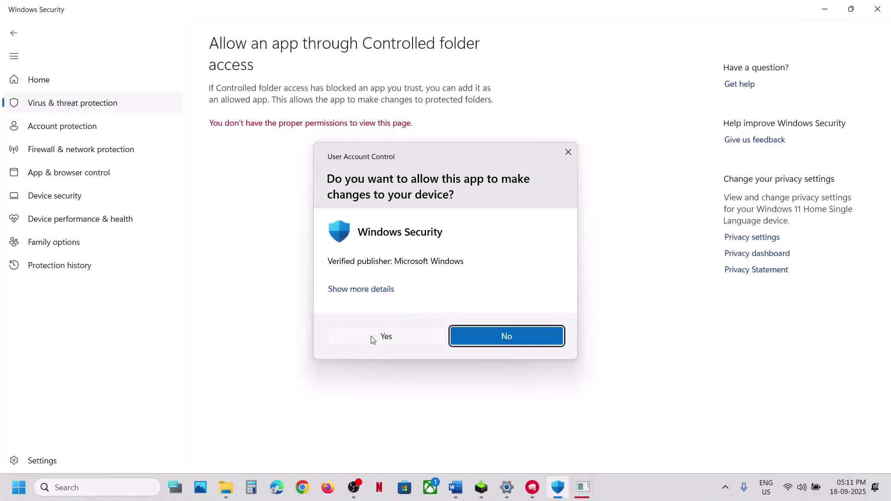
{"action": "left_click", "coordinate": [374, 335]}
{"action": "scroll", "coordinate": [289, 79], "scroll_direction": "down", "scroll_amount": 2}
Allow Lion and OfflineLauncher from C:\Riot Games\2XKO\Live through Controlled folder access
{"action": "left_click", "coordinate": [272, 47]}
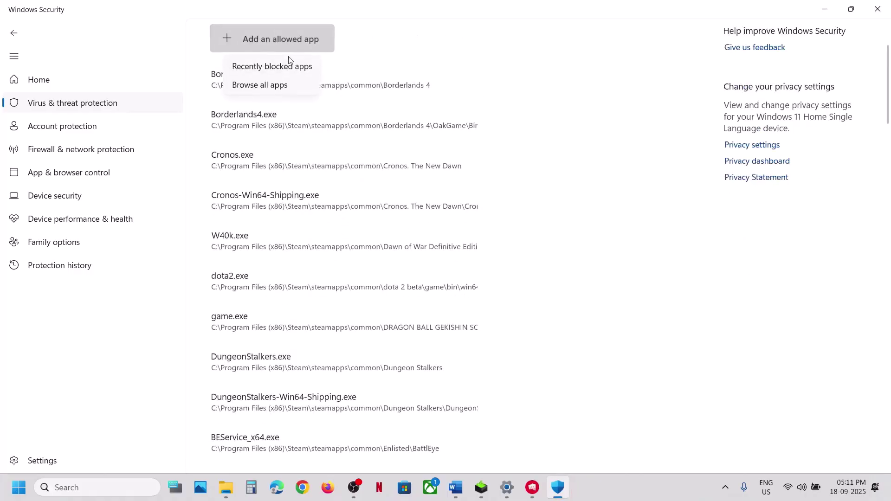
{"action": "left_click", "coordinate": [279, 85]}
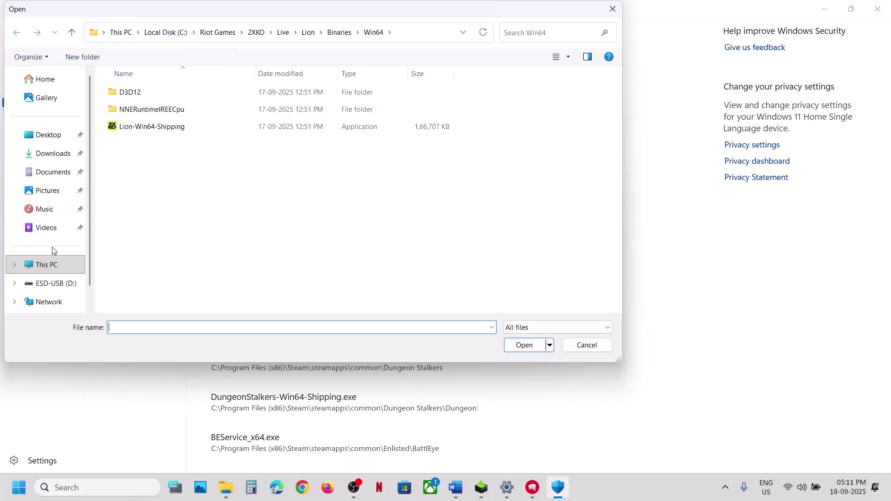
{"action": "left_click", "coordinate": [48, 263]}
{"action": "double_click", "coordinate": [154, 97]}
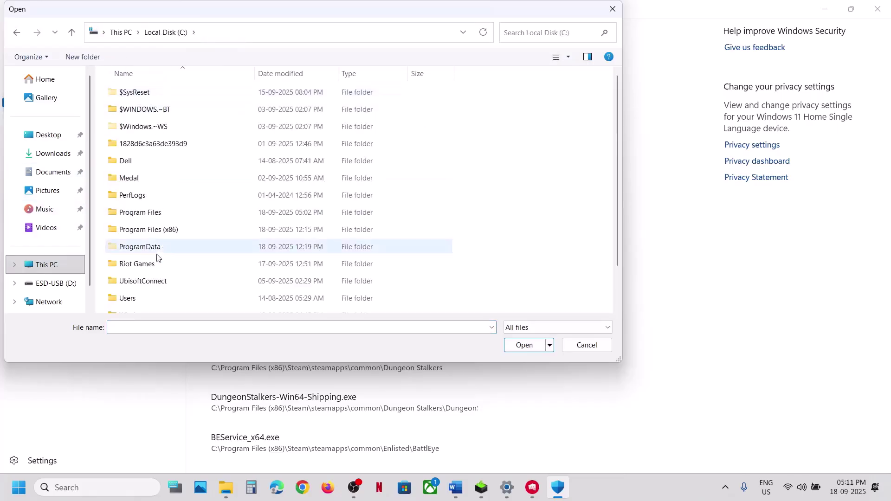
{"action": "double_click", "coordinate": [179, 265]}
{"action": "double_click", "coordinate": [141, 95]}
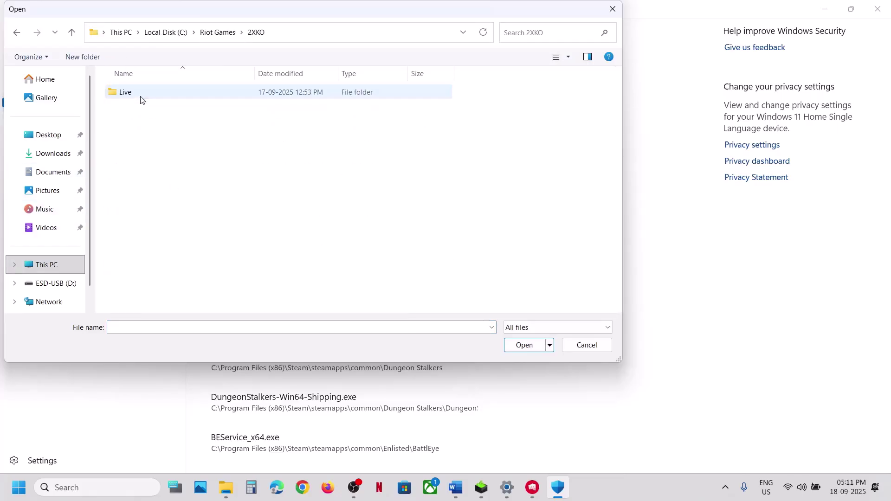
{"action": "double_click", "coordinate": [139, 93]}
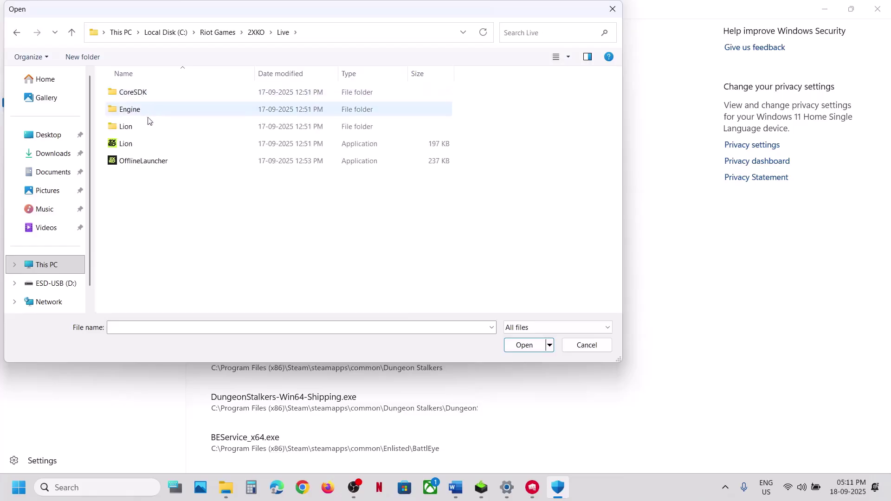
{"action": "left_click", "coordinate": [133, 144]}
{"action": "left_click", "coordinate": [522, 345]}
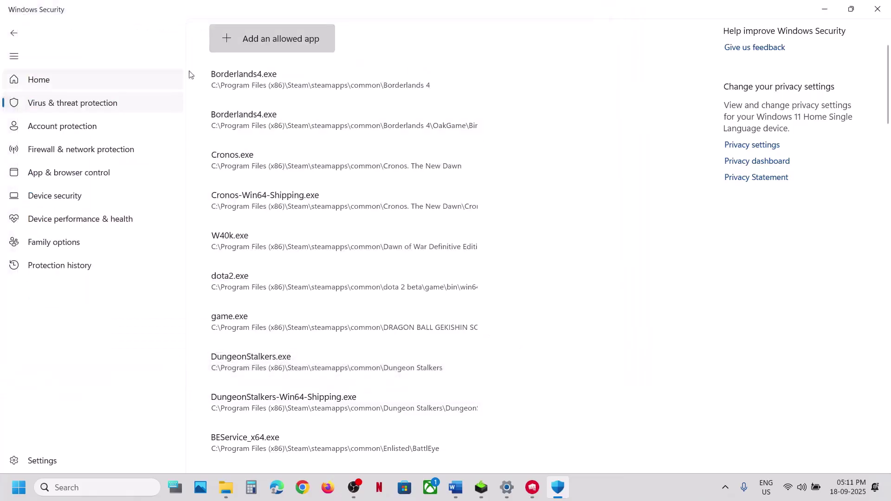
{"action": "left_click", "coordinate": [249, 46]}
{"action": "left_click", "coordinate": [259, 85]}
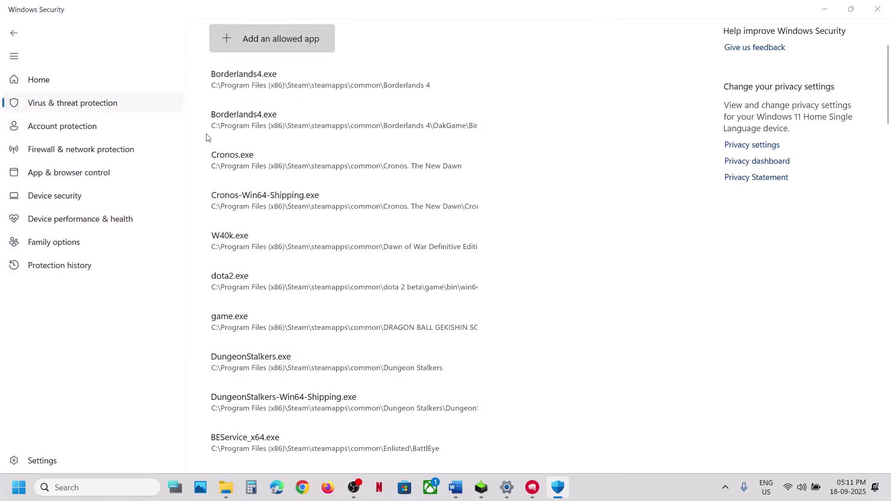
{"action": "left_click", "coordinate": [159, 163]}
{"action": "double_click", "coordinate": [159, 164]}
Allow Lion-Win64-Shipping from Lion\Binaries\Win64 through Controlled folder access
{"action": "left_click", "coordinate": [271, 39]}
{"action": "left_click", "coordinate": [259, 85]}
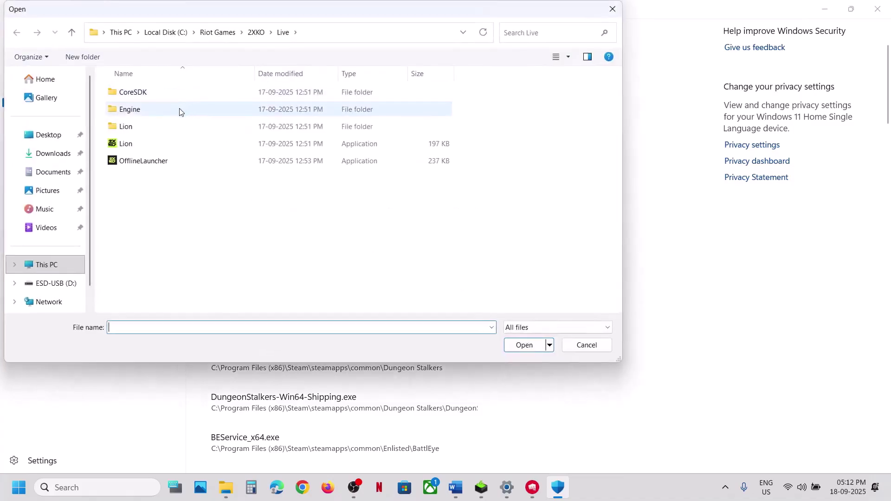
{"action": "double_click", "coordinate": [129, 126]}
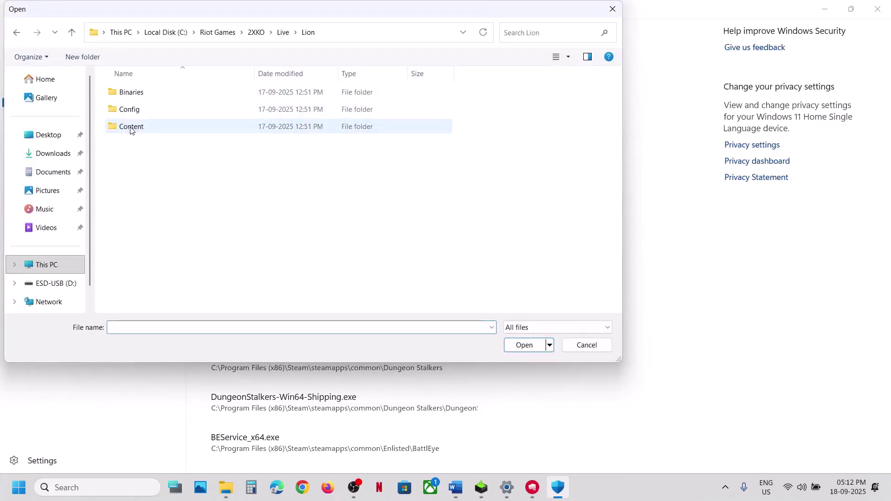
{"action": "double_click", "coordinate": [155, 94]}
{"action": "double_click", "coordinate": [154, 93]}
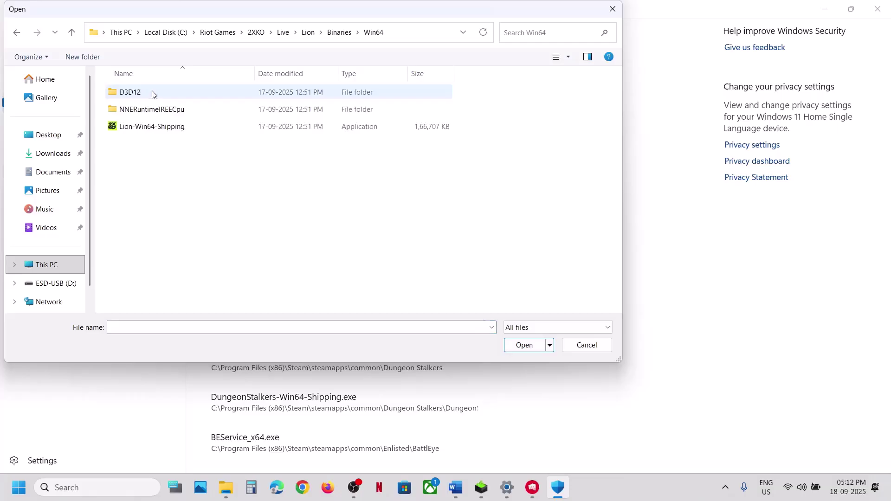
{"action": "left_click", "coordinate": [152, 127]}
{"action": "left_click", "coordinate": [529, 344]}
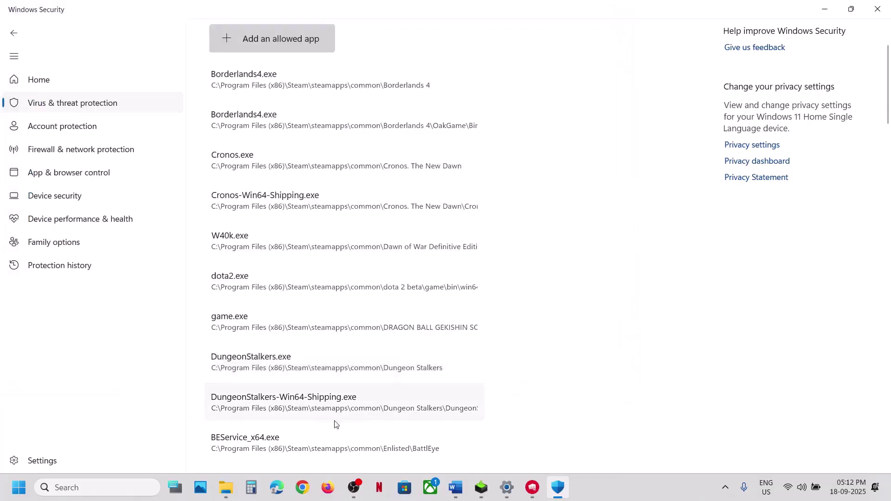
{"action": "left_click", "coordinate": [122, 493]}
Open Control Panel's firewall allowed-apps list and unlock it for changes
{"action": "type", "text": "control"}
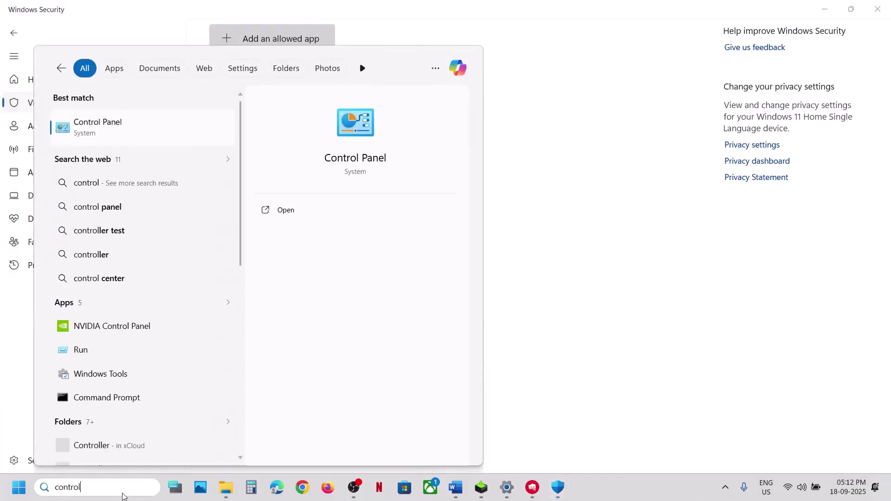
{"action": "key", "text": "Return"}
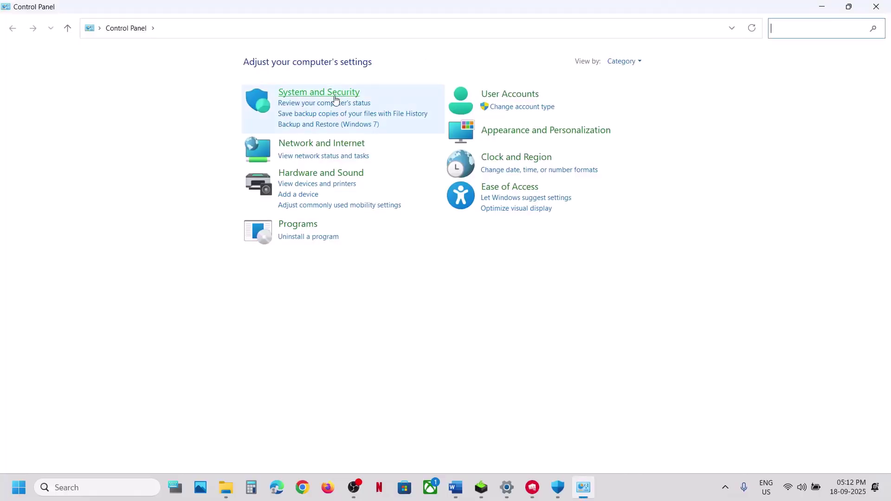
{"action": "left_click", "coordinate": [335, 99]}
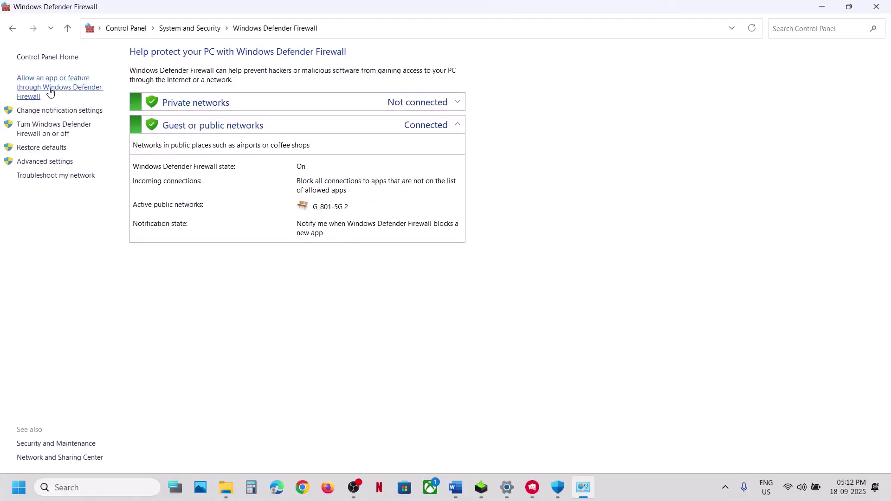
{"action": "left_click", "coordinate": [50, 93]}
{"action": "left_click", "coordinate": [549, 86]}
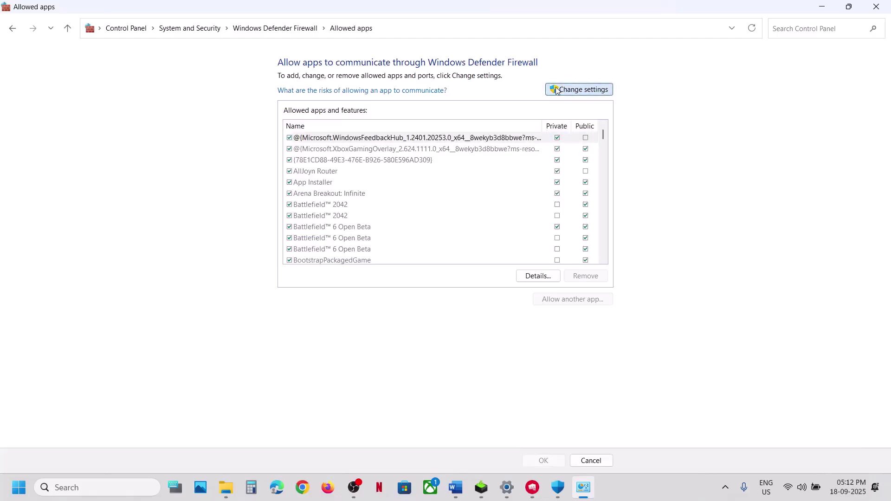
Try adding Lion as a firewall exception and dismiss the already-listed error
{"action": "left_click", "coordinate": [569, 301]}
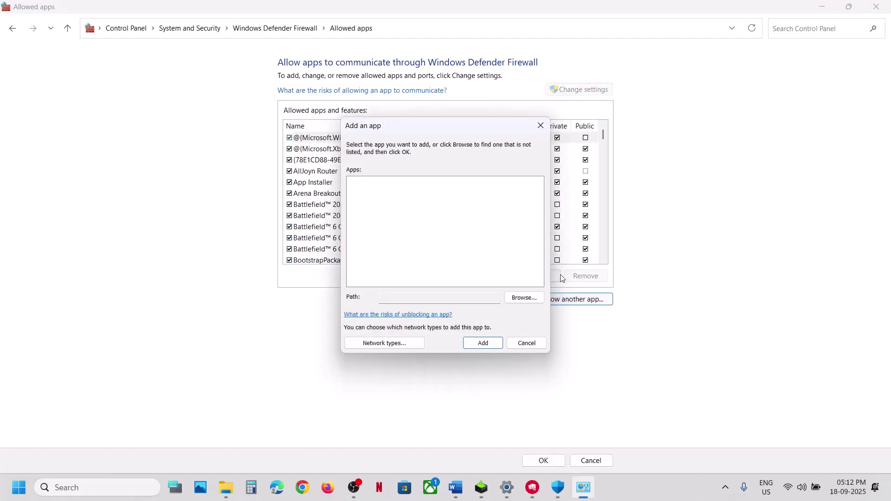
{"action": "left_click", "coordinate": [523, 297]}
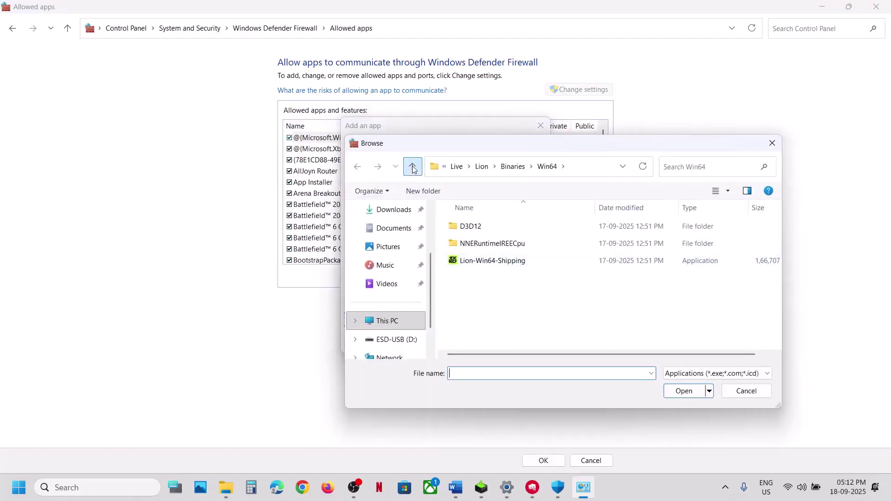
{"action": "left_click", "coordinate": [412, 166]}
{"action": "left_click", "coordinate": [412, 167]}
{"action": "left_click", "coordinate": [412, 166]}
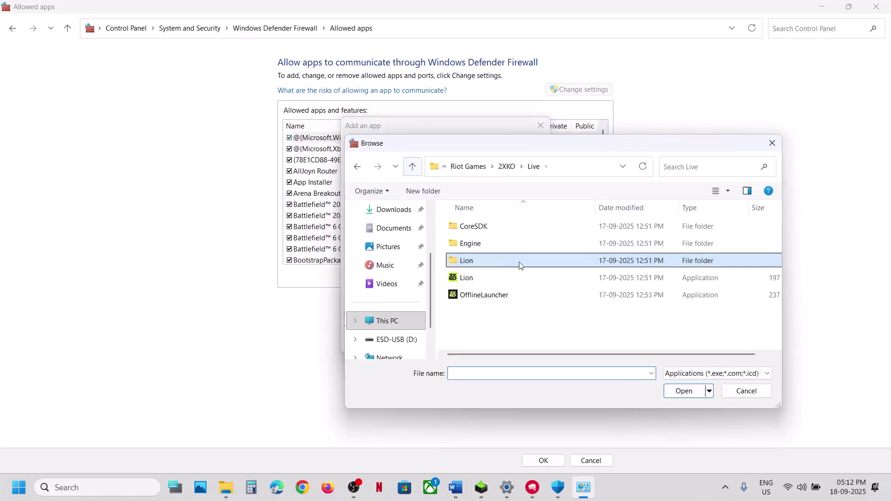
{"action": "left_click", "coordinate": [479, 280]}
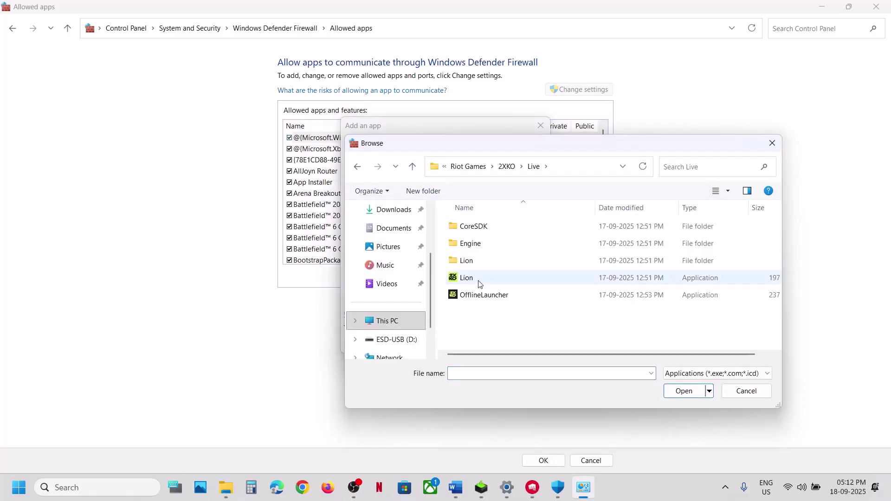
{"action": "left_click", "coordinate": [686, 392]}
{"action": "left_click", "coordinate": [480, 343]}
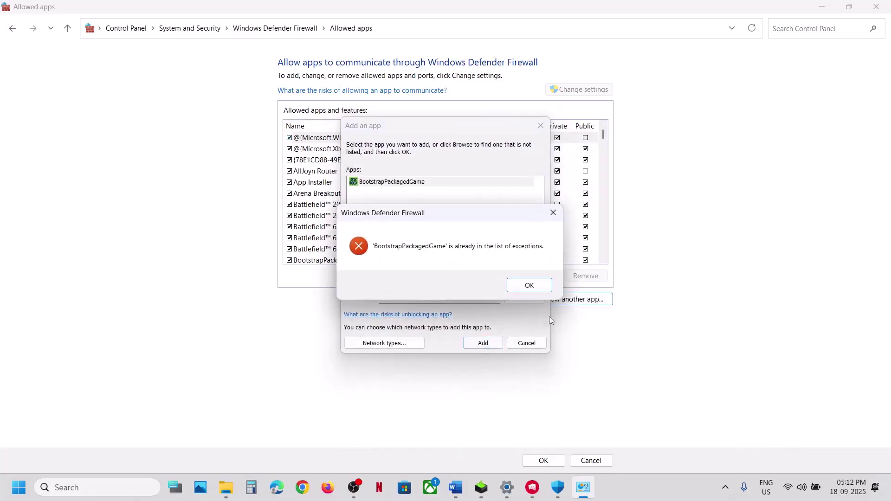
{"action": "left_click", "coordinate": [527, 285]}
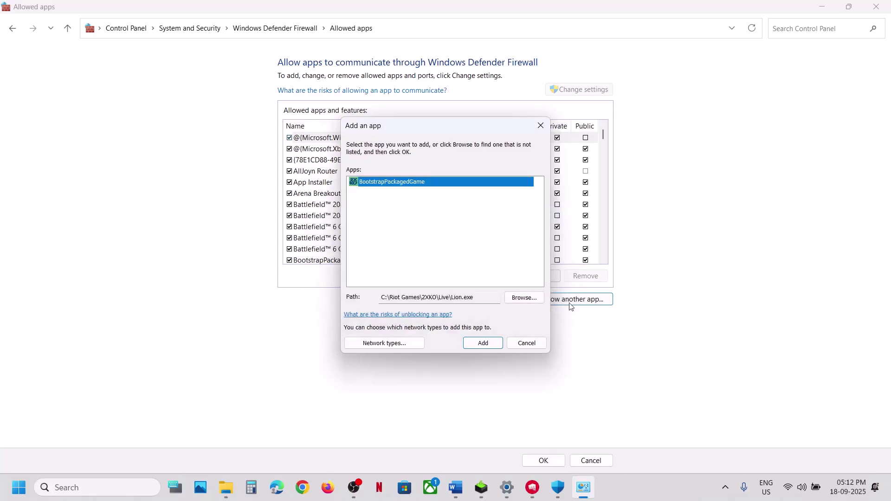
Try adding OfflineLauncher as a firewall exception and dismiss the already-listed error
{"action": "left_click", "coordinate": [529, 301]}
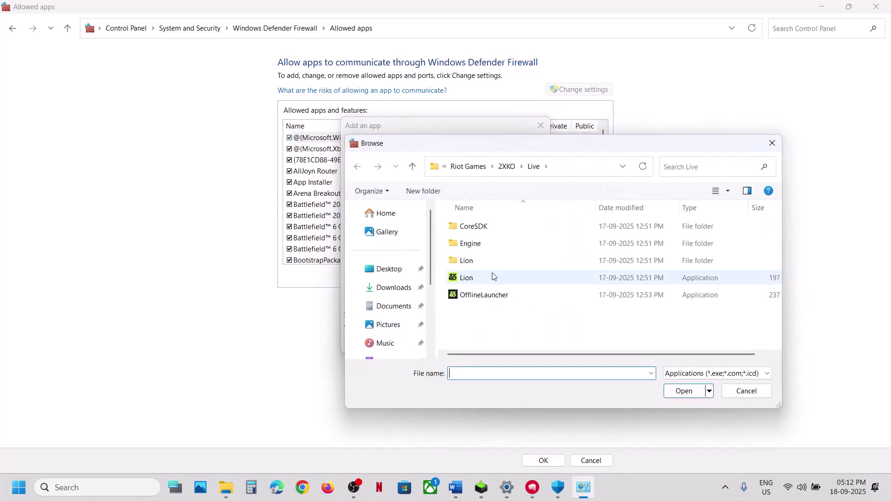
{"action": "left_click", "coordinate": [480, 295]}
{"action": "double_click", "coordinate": [479, 296]}
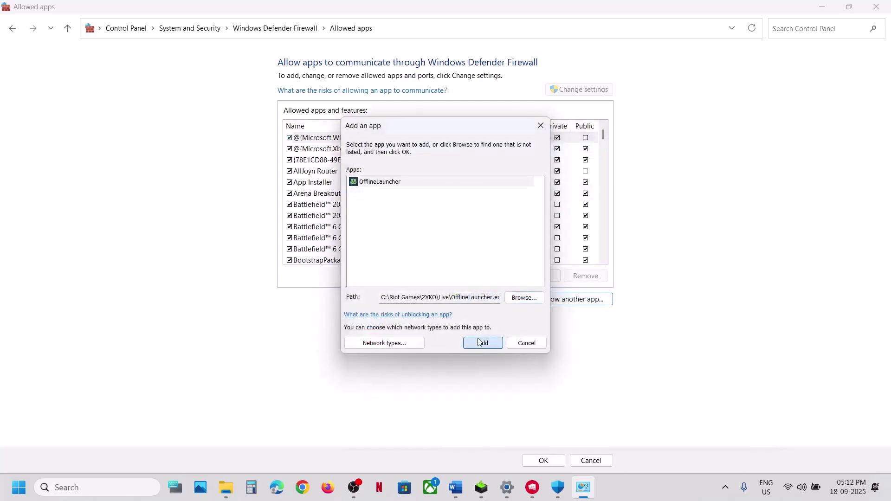
{"action": "left_click", "coordinate": [482, 343]}
{"action": "left_click", "coordinate": [521, 287]}
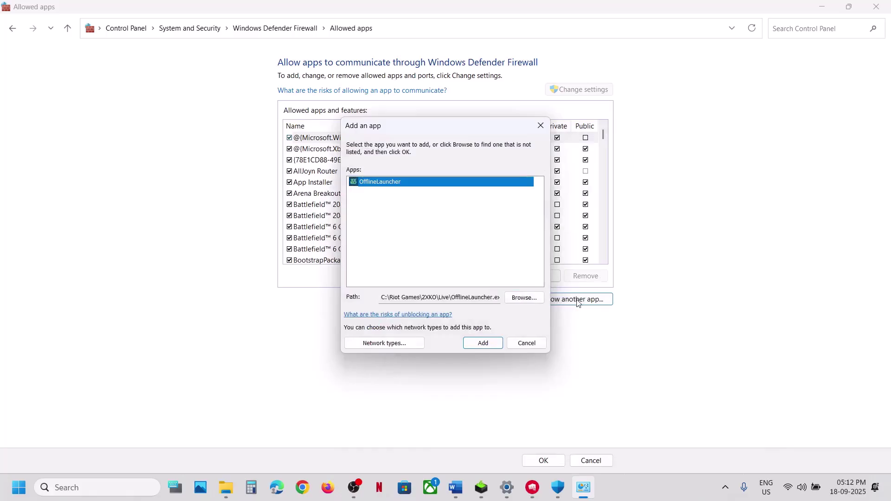
Try adding Lion-Win64-Shipping, dismiss the already-listed error, and close the firewall windows
{"action": "left_click", "coordinate": [524, 297]}
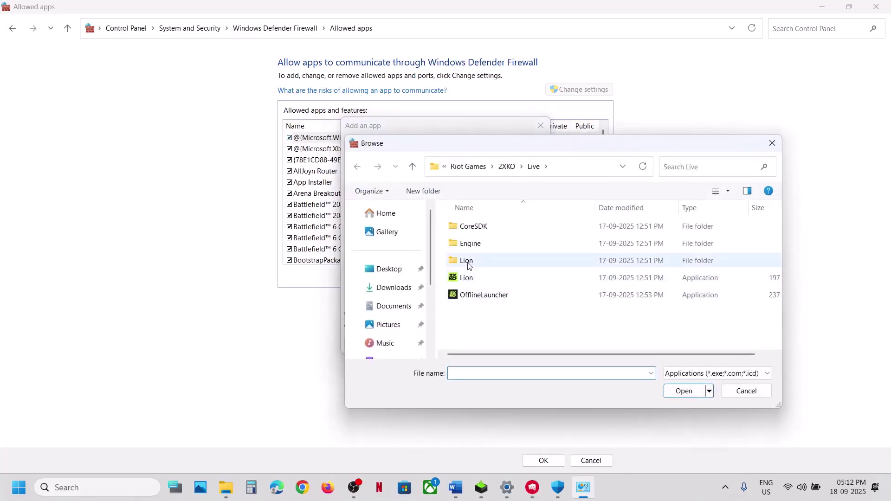
{"action": "double_click", "coordinate": [468, 261]}
{"action": "double_click", "coordinate": [480, 226]}
{"action": "double_click", "coordinate": [481, 227]}
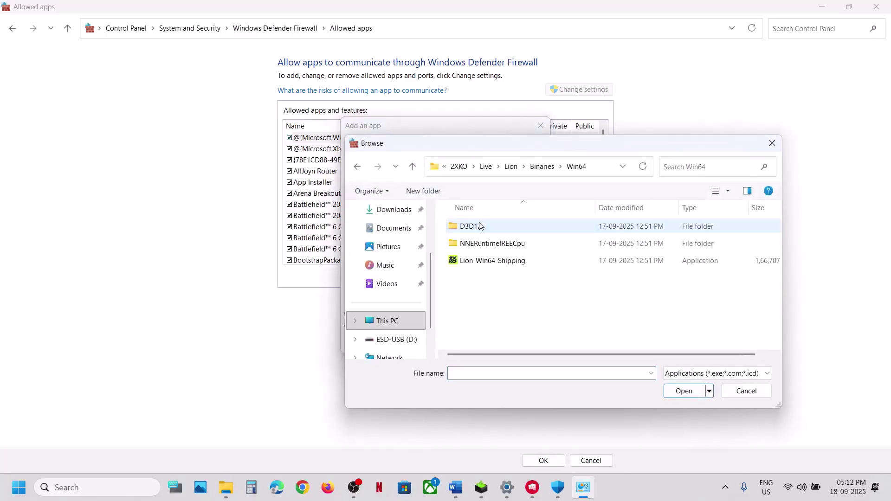
{"action": "left_click", "coordinate": [484, 258]}
{"action": "left_click", "coordinate": [699, 395]}
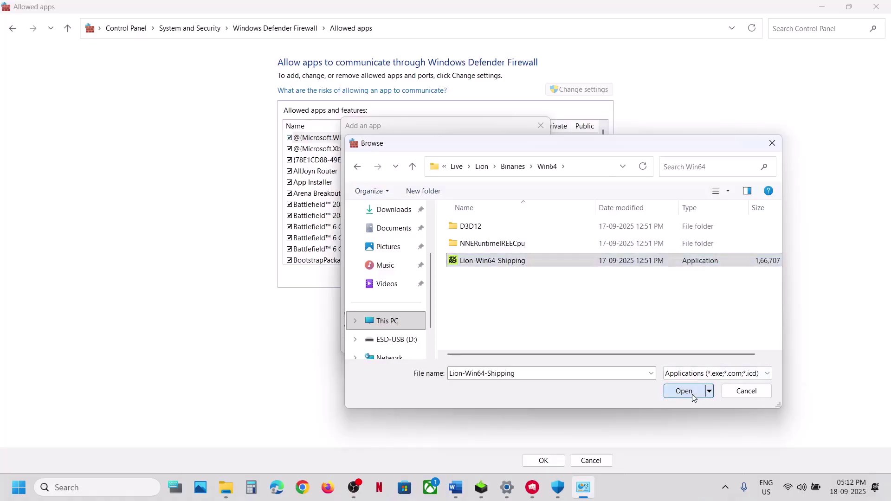
{"action": "left_click", "coordinate": [491, 344]}
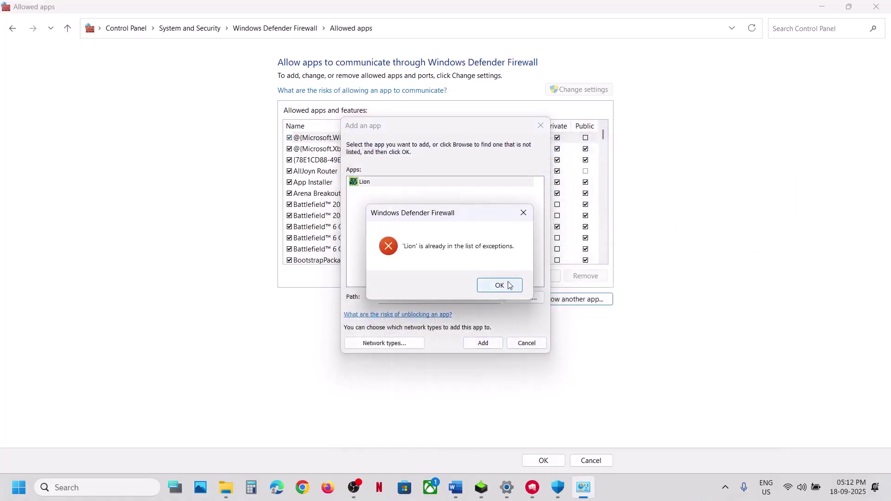
{"action": "left_click", "coordinate": [507, 285]}
{"action": "left_click", "coordinate": [540, 126]}
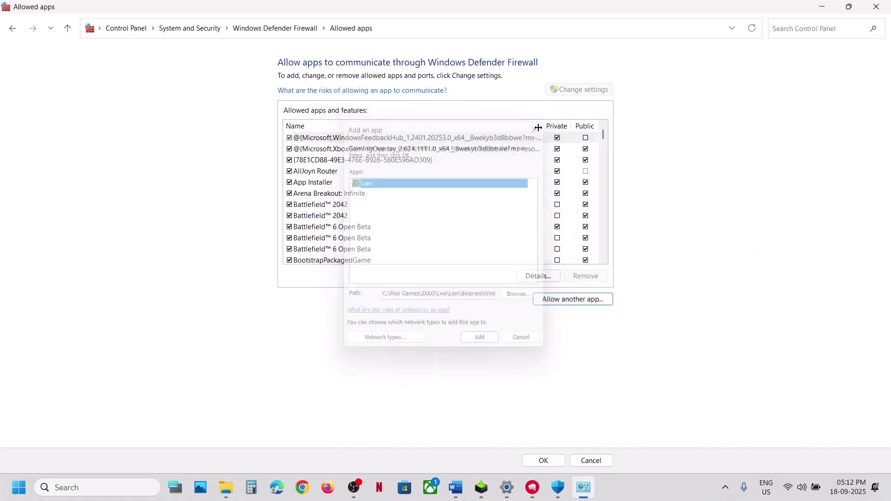
{"action": "left_click", "coordinate": [876, 7]}
Close Windows Security and Settings, highlight 'temp files' in Step 14, and search 'un' for Run
{"action": "left_click", "coordinate": [879, 10]}
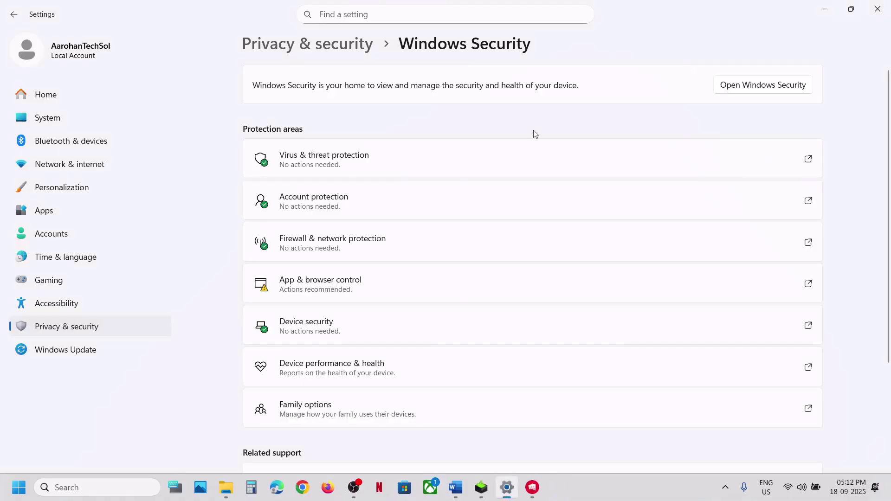
{"action": "left_click", "coordinate": [883, 10]}
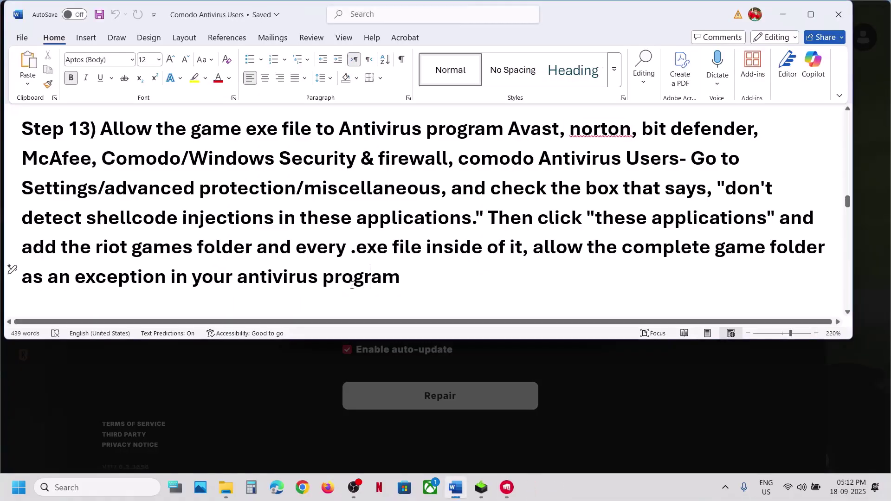
{"action": "scroll", "coordinate": [352, 285], "scroll_direction": "down", "scroll_amount": 3}
{"action": "scroll", "coordinate": [279, 273], "scroll_direction": "up", "scroll_amount": 1}
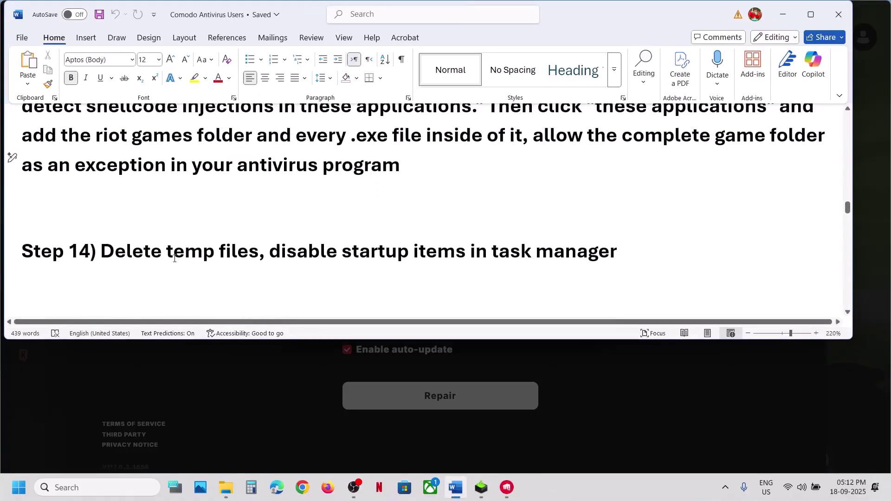
{"action": "left_click_drag", "start_coordinate": [172, 253], "coordinate": [258, 253]}
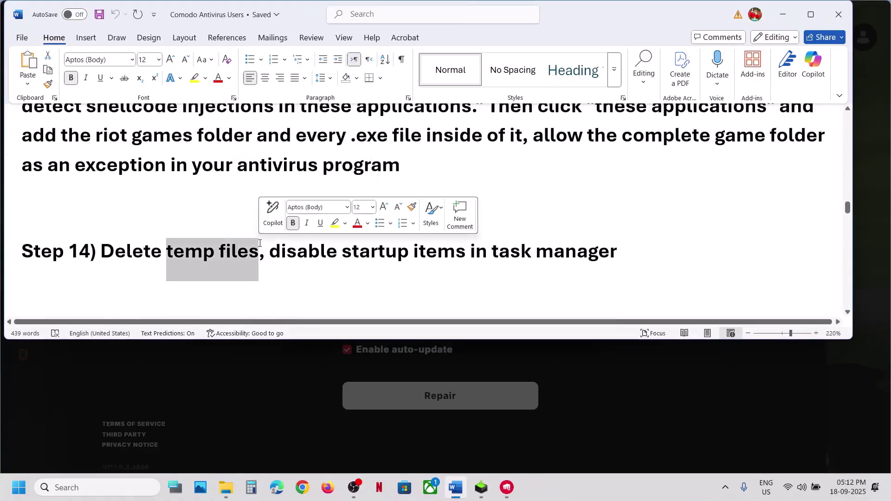
{"action": "left_click", "coordinate": [99, 488]}
{"action": "type", "text": "un"}
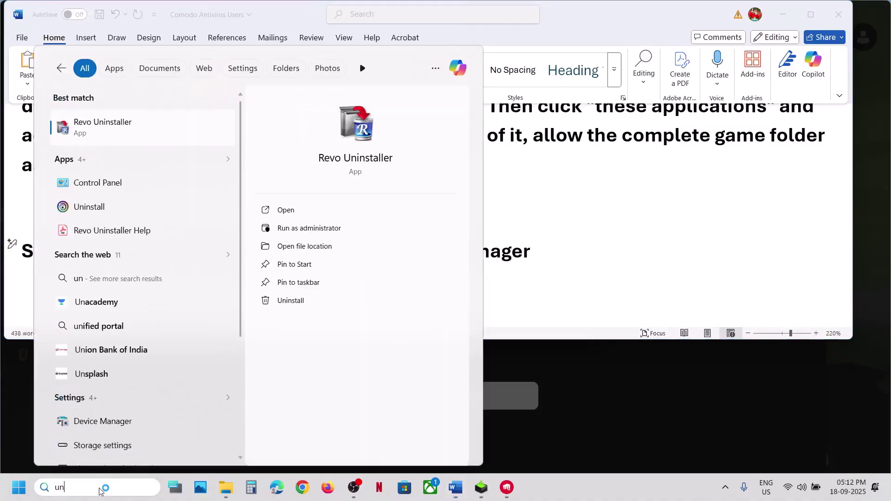
Open the Windows Temp folder via Run and permanently delete all its contents as administrator
{"action": "key", "text": "Return"}
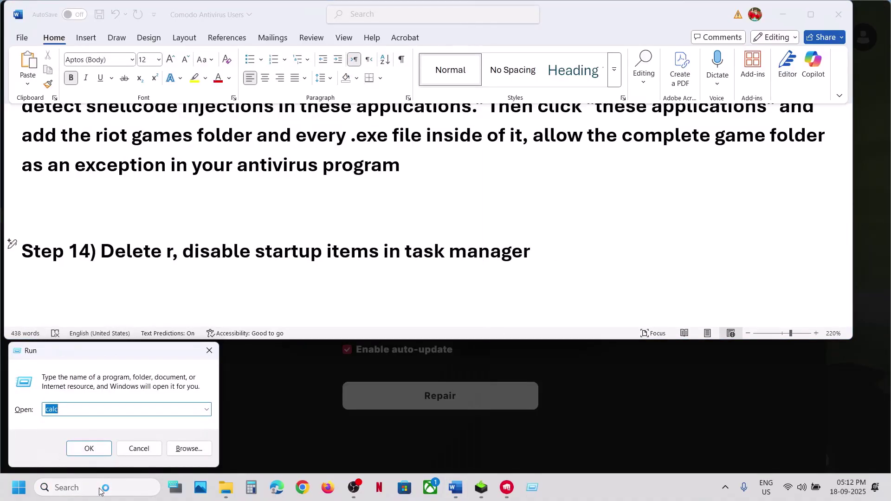
{"action": "type", "text": "t"}
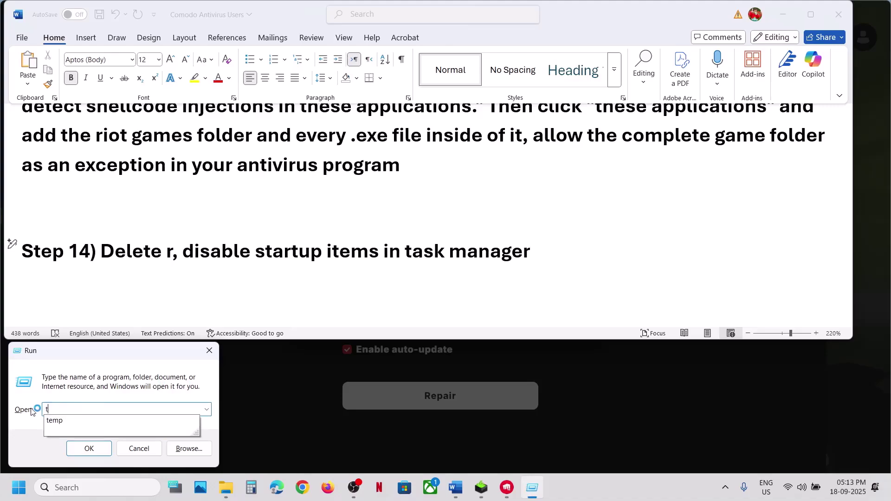
{"action": "type", "text": "emp"}
{"action": "key", "text": "Return"}
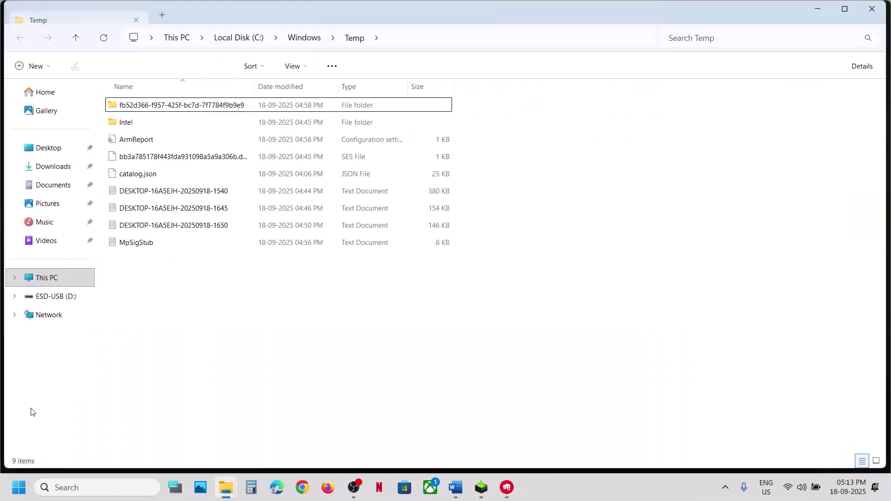
{"action": "key", "text": "ctrl+a"}
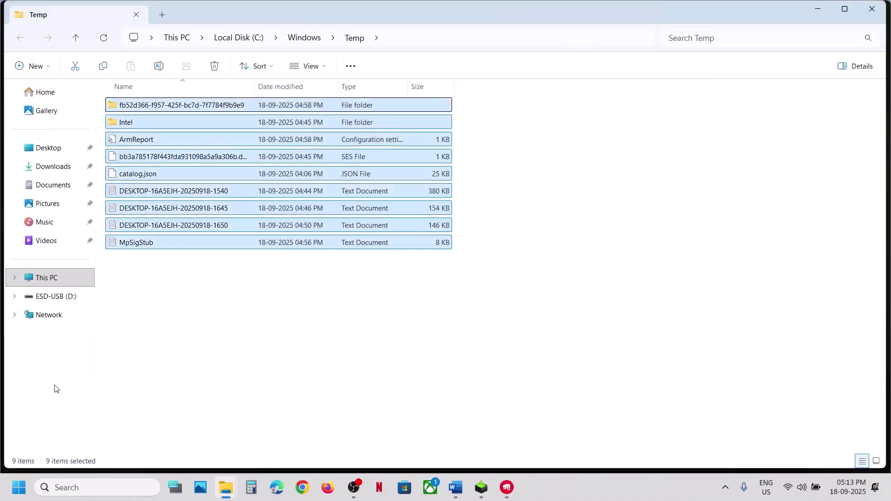
{"action": "key", "text": "shift+Delete"}
{"action": "key", "text": "Return"}
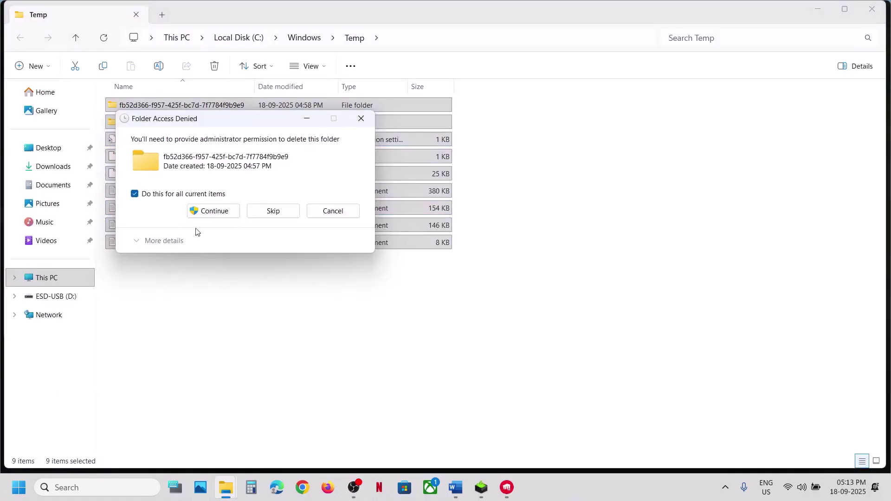
{"action": "left_click", "coordinate": [218, 211]}
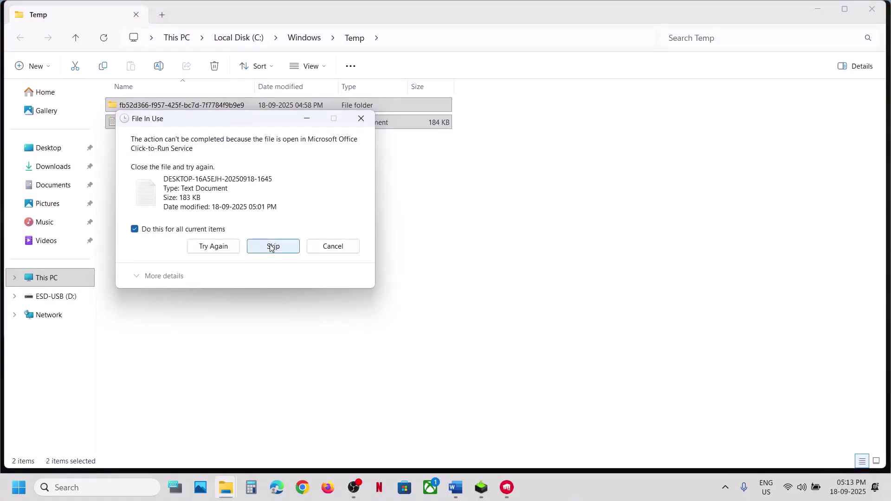
Skip every in-use file, then enter %temp% in a new Run box
{"action": "left_click", "coordinate": [273, 246]}
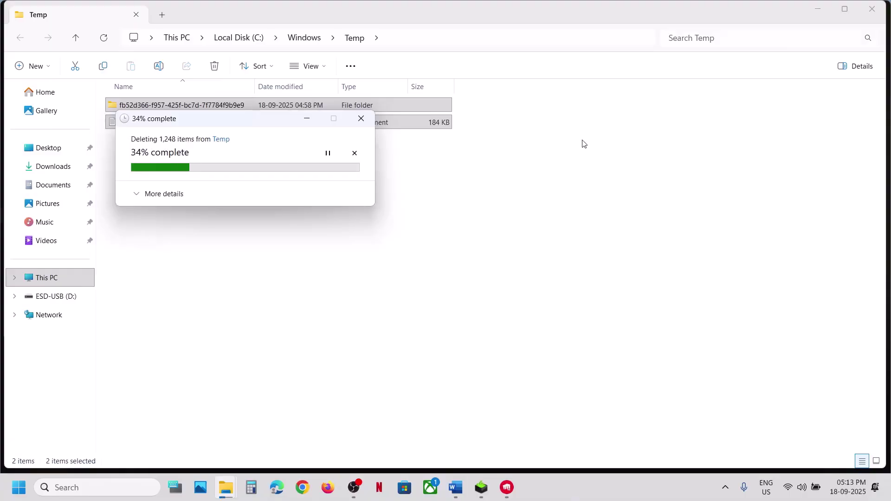
{"action": "key", "text": "super+r"}
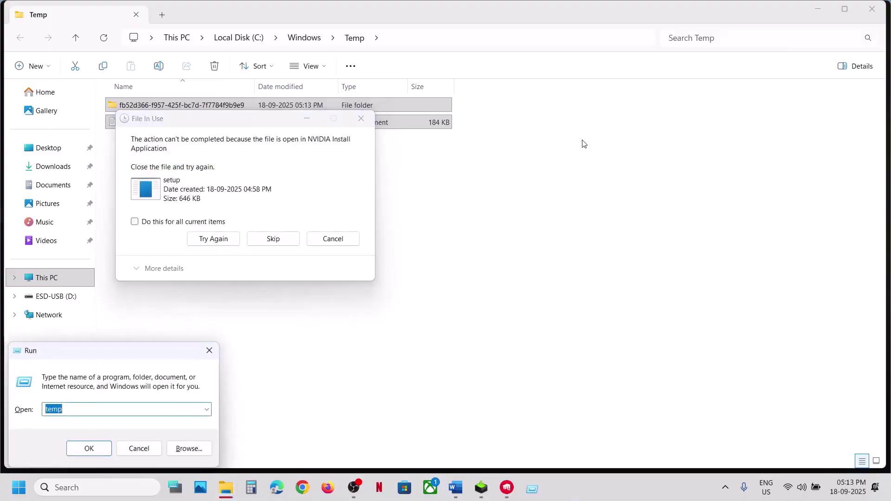
{"action": "left_click", "coordinate": [213, 223]}
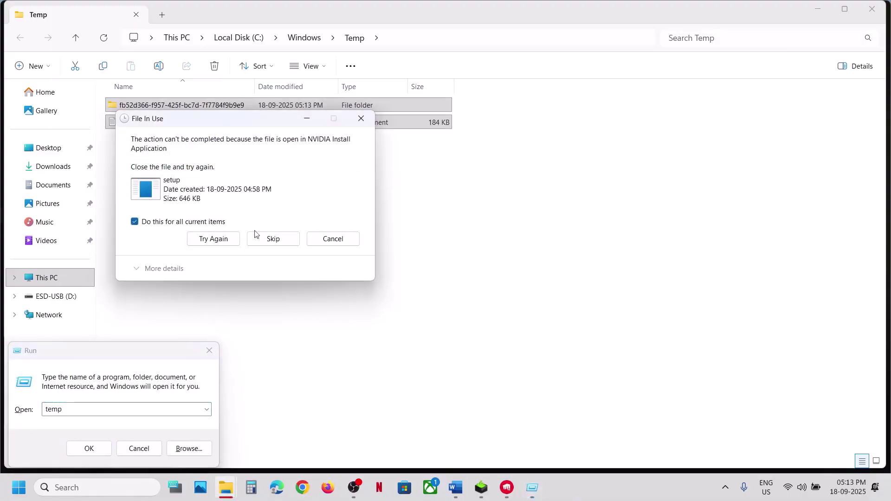
{"action": "left_click", "coordinate": [267, 238]}
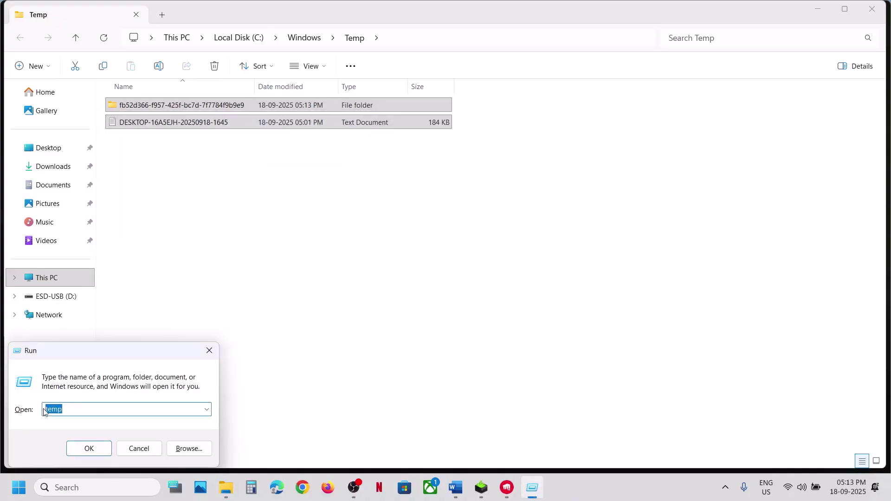
{"action": "type", "text": "%te"}
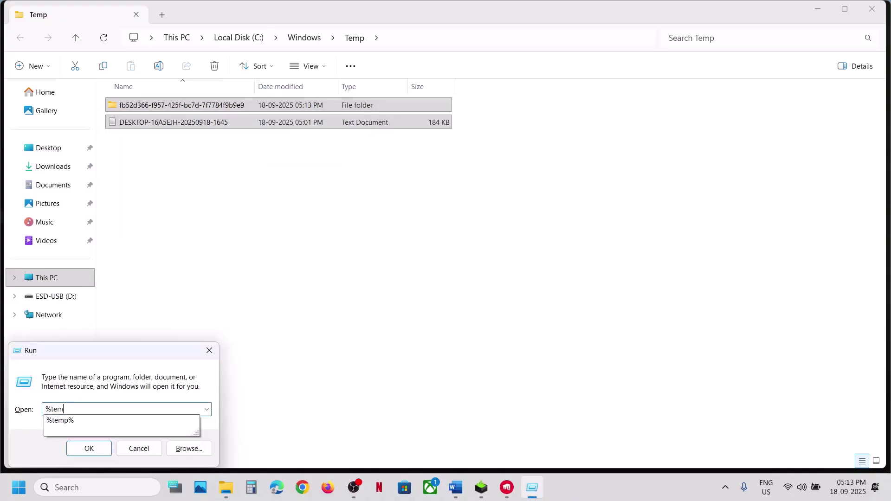
{"action": "type", "text": "mp%"}
Permanently delete all 125 items in %temp%, skipping in-use folders, and close the window
{"action": "key", "text": "Return"}
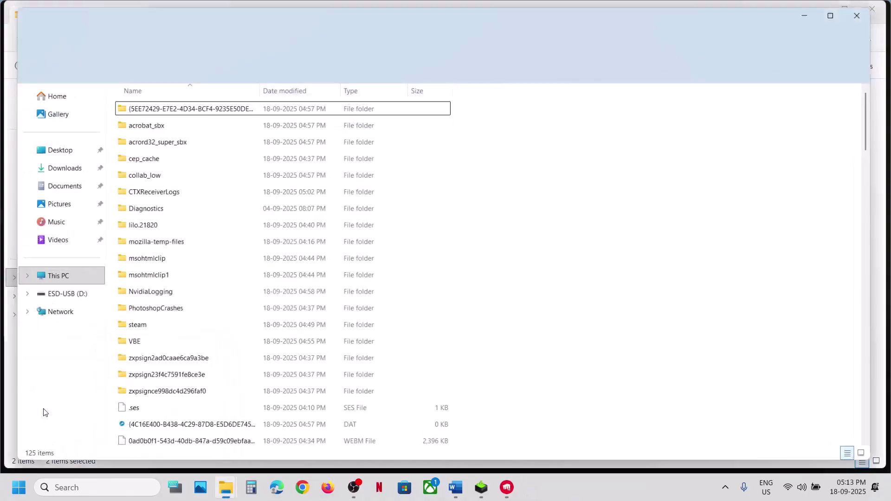
{"action": "key", "text": "ctrl+a"}
{"action": "key", "text": "shift+Delete"}
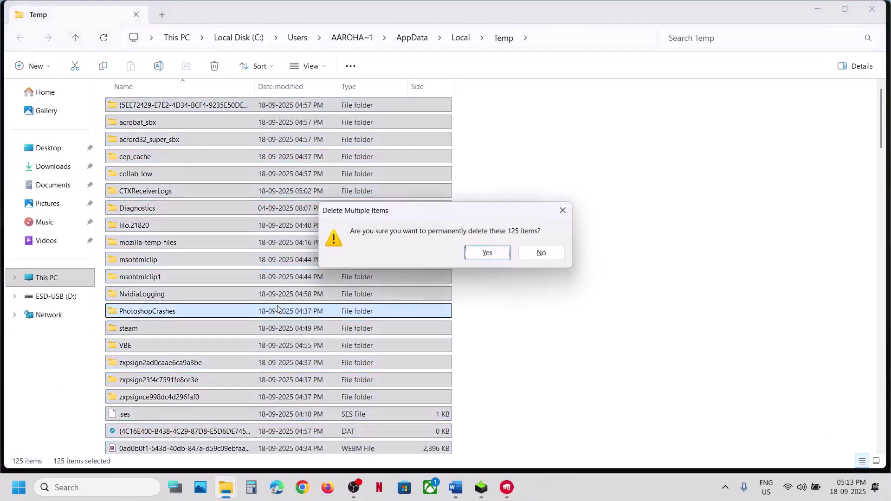
{"action": "key", "text": "Return"}
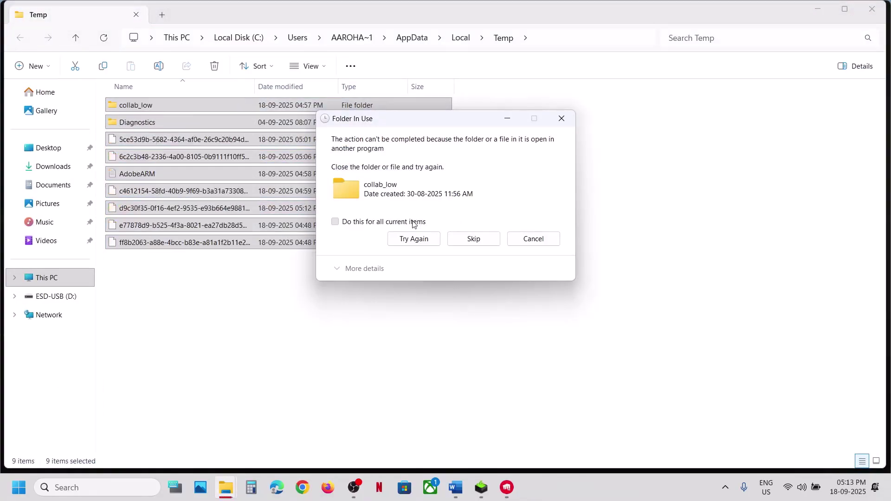
{"action": "left_click", "coordinate": [462, 237]}
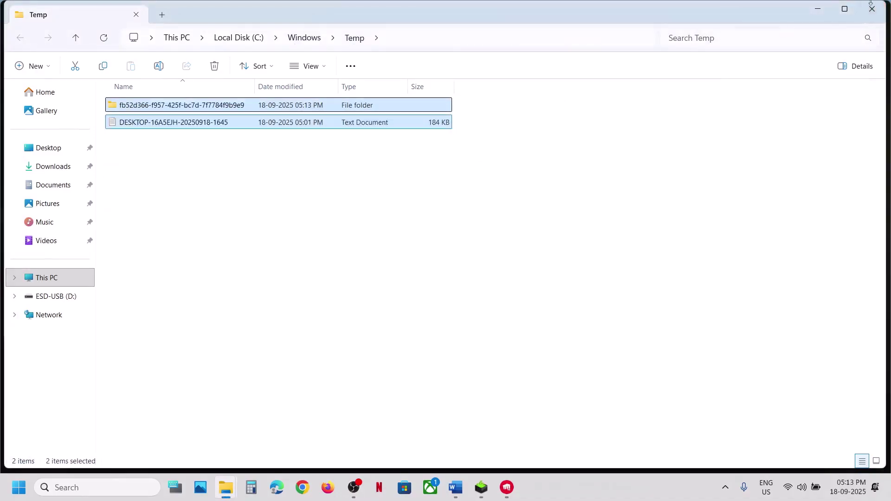
{"action": "left_click", "coordinate": [871, 7]}
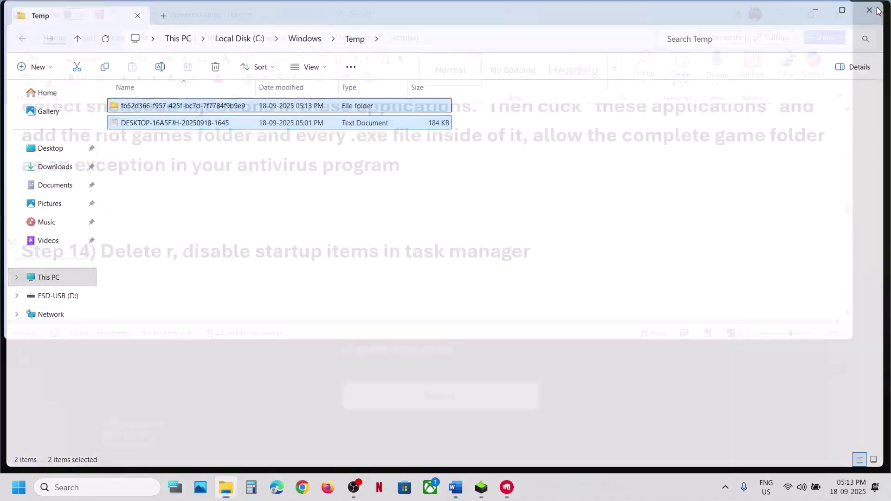
{"action": "key", "text": "ctrl+z"}
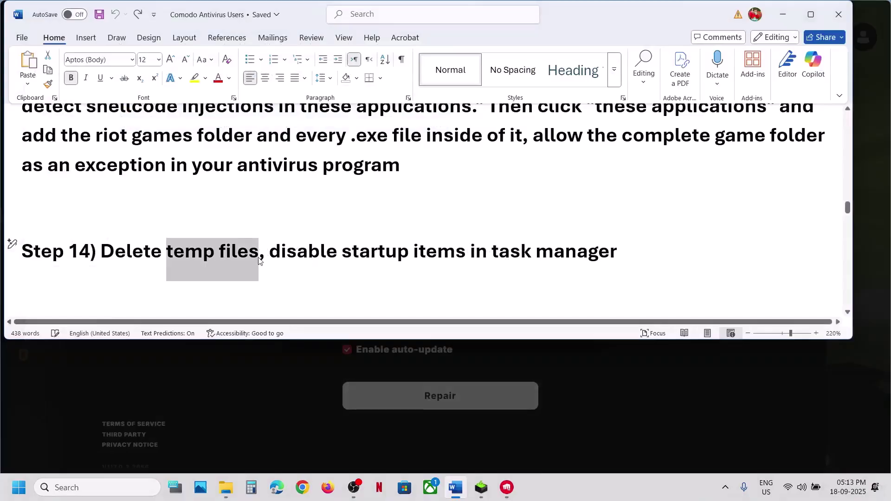
{"action": "left_click_drag", "start_coordinate": [269, 251], "coordinate": [618, 251]}
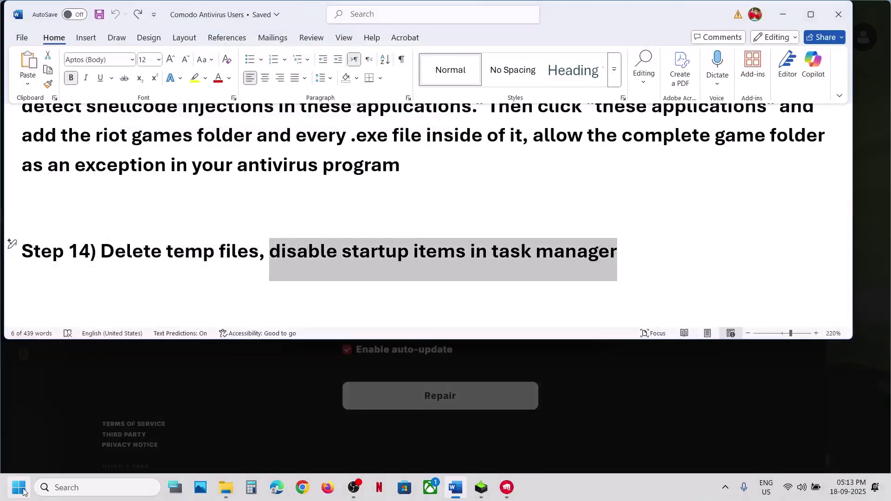
{"action": "right_click", "coordinate": [18, 488]}
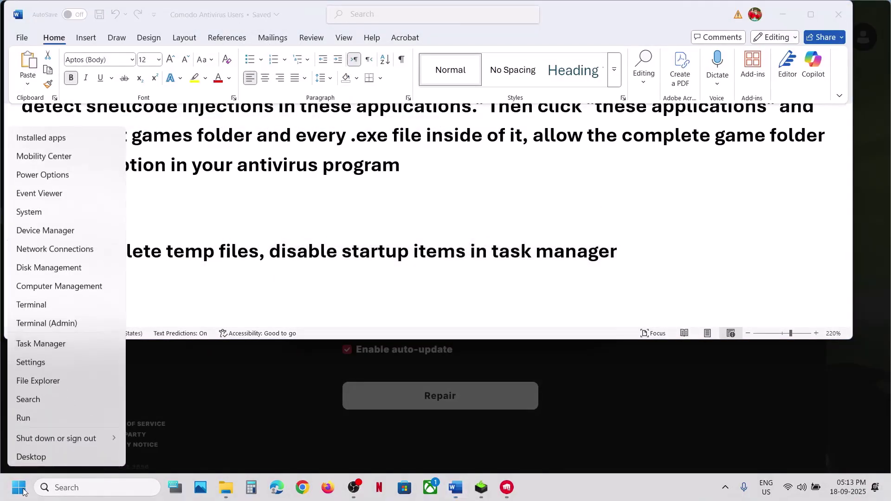
{"action": "left_click", "coordinate": [53, 344]}
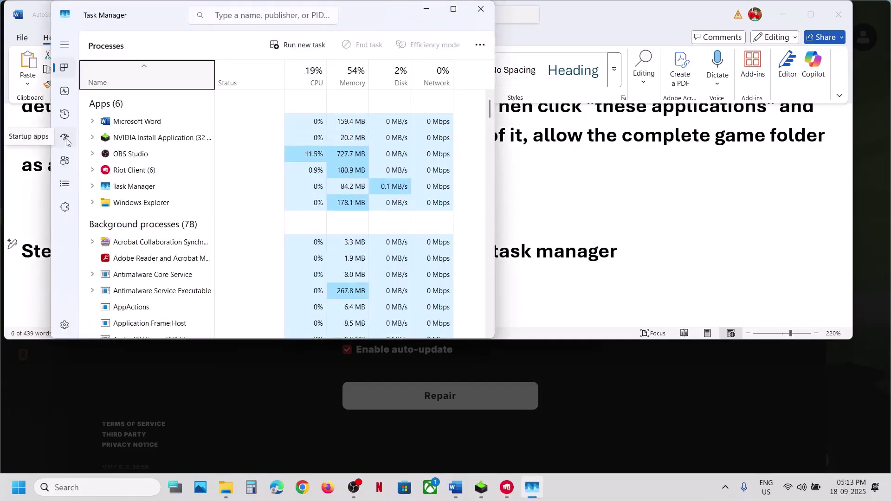
{"action": "left_click", "coordinate": [66, 139]}
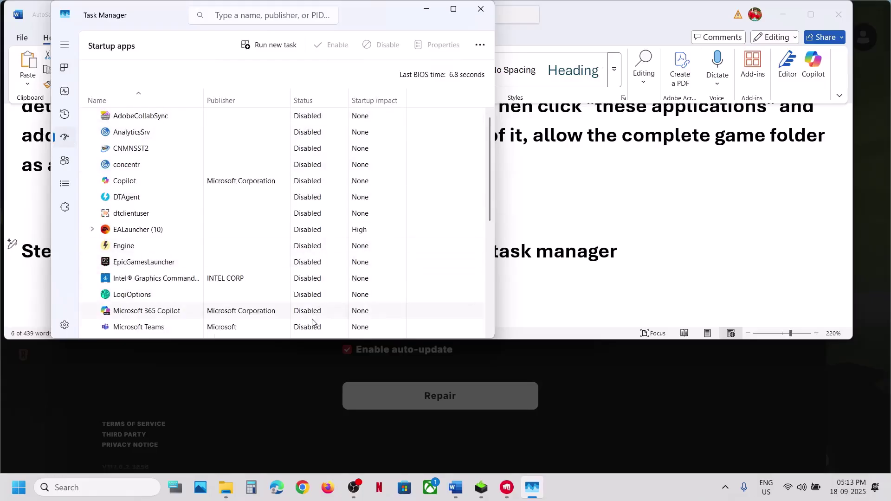
{"action": "left_click", "coordinate": [482, 16]}
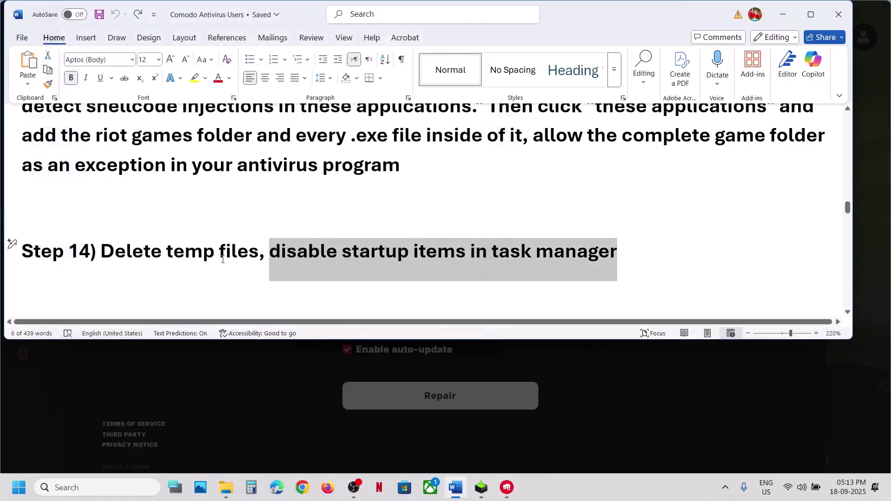
Open System Configuration and hide all Microsoft services on the Services tab
{"action": "left_click", "coordinate": [482, 13]}
{"action": "scroll", "coordinate": [223, 259], "scroll_direction": "down", "scroll_amount": 3}
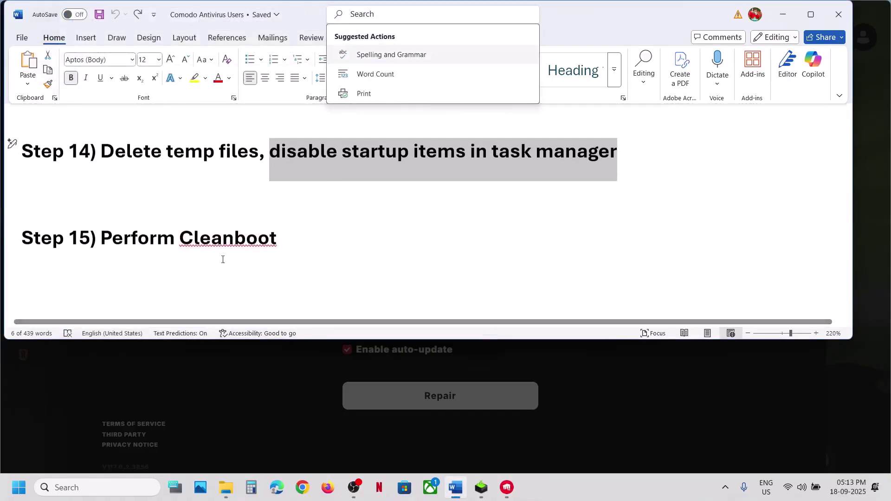
{"action": "left_click", "coordinate": [79, 487]}
{"action": "type", "text": "serviceyst"}
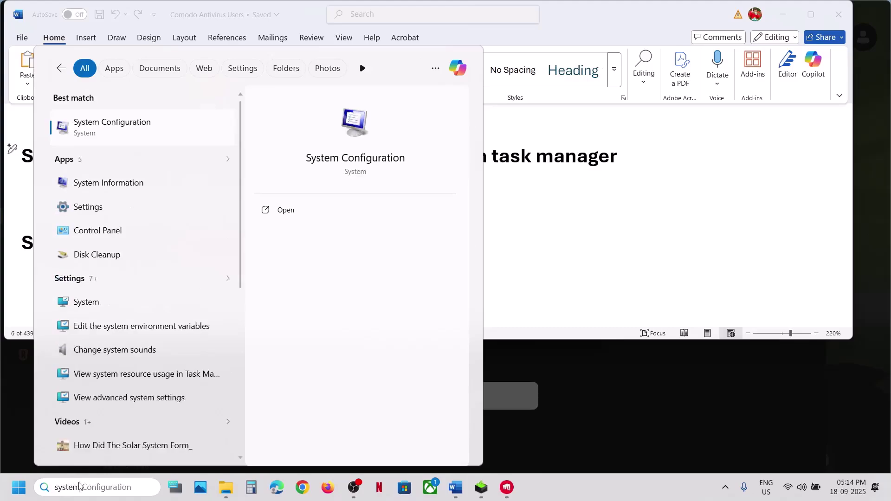
{"action": "key", "text": "Return"}
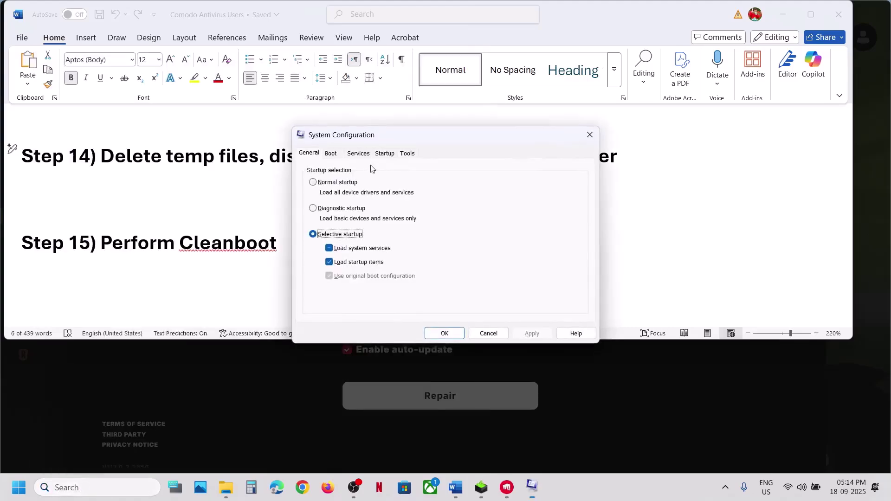
{"action": "left_click", "coordinate": [358, 154]}
{"action": "left_click", "coordinate": [340, 314]}
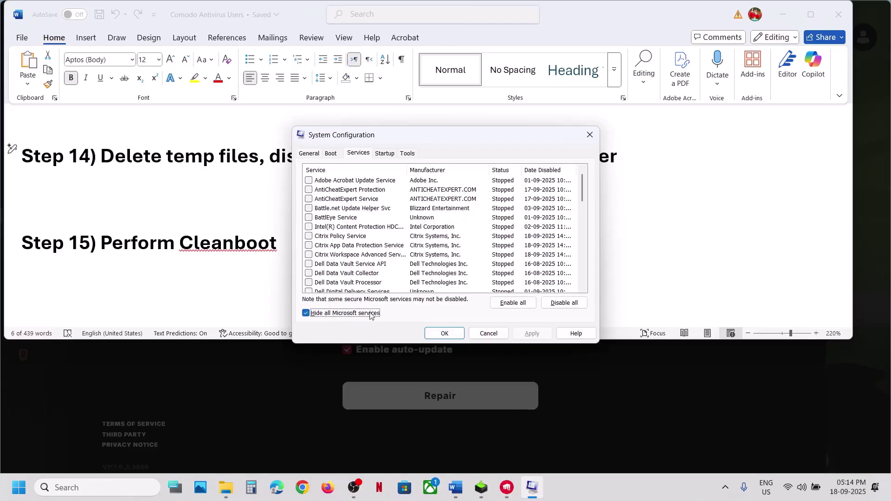
Disable all remaining services, apply and close, choosing not to restart now
{"action": "left_click", "coordinate": [564, 303]}
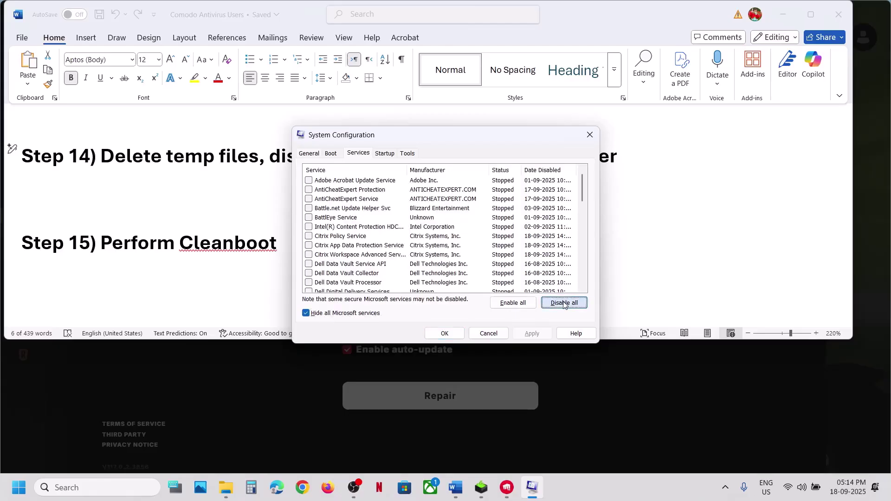
{"action": "left_click", "coordinate": [532, 333]}
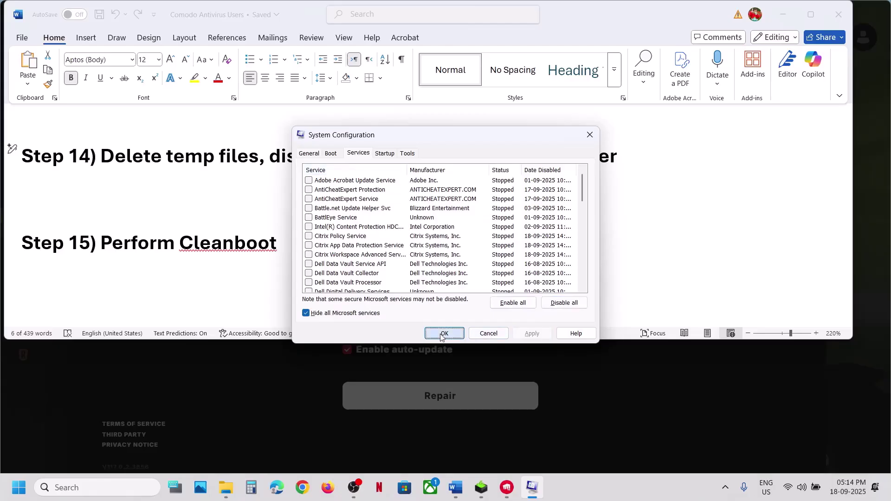
{"action": "left_click", "coordinate": [444, 333]}
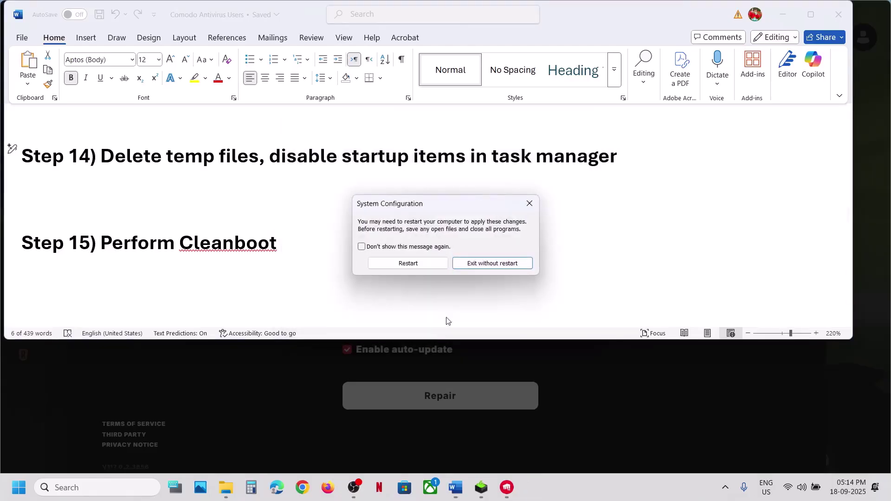
{"action": "left_click", "coordinate": [528, 204]}
{"action": "scroll", "coordinate": [237, 249], "scroll_direction": "down", "scroll_amount": 5}
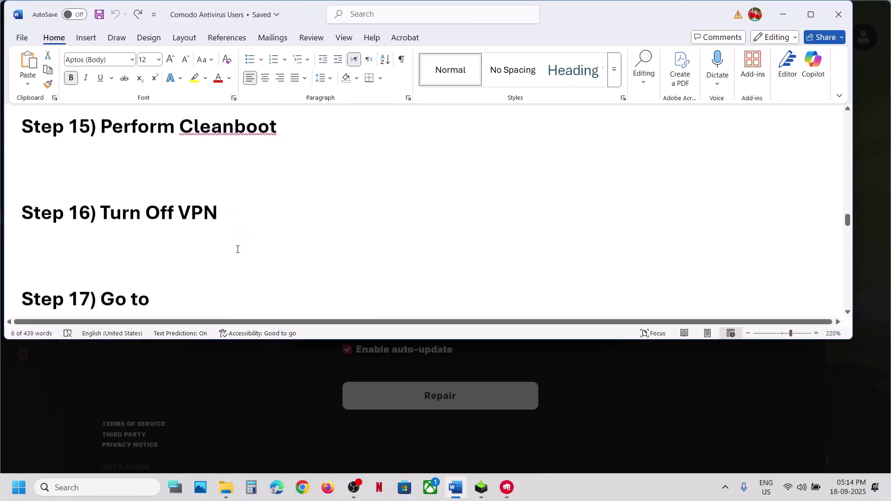
Select Step 17's AppModelUnlock registry path and launch Registry Editor via a 'regi' search
{"action": "left_click_drag", "start_coordinate": [117, 223], "coordinate": [218, 216]}
{"action": "scroll", "coordinate": [219, 212], "scroll_direction": "down", "scroll_amount": 3}
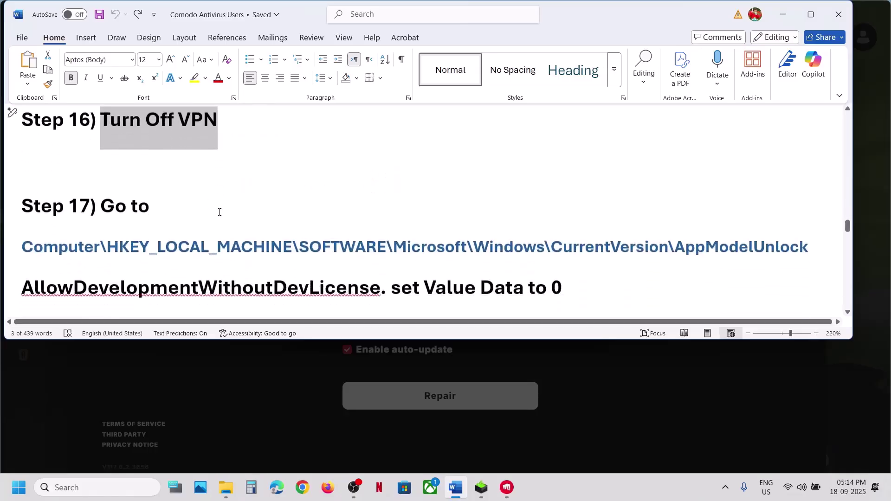
{"action": "triple_click", "coordinate": [379, 222]}
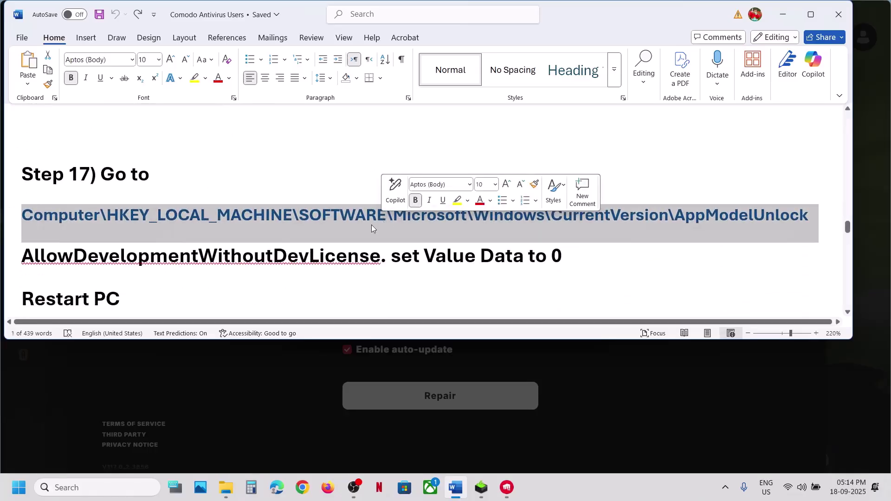
{"action": "left_click", "coordinate": [75, 484]}
{"action": "type", "text": "regi"}
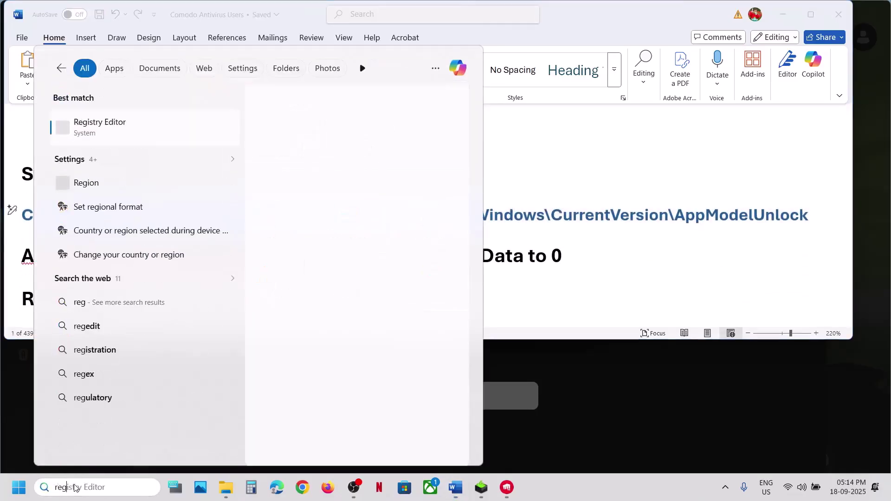
{"action": "key", "text": "Return"}
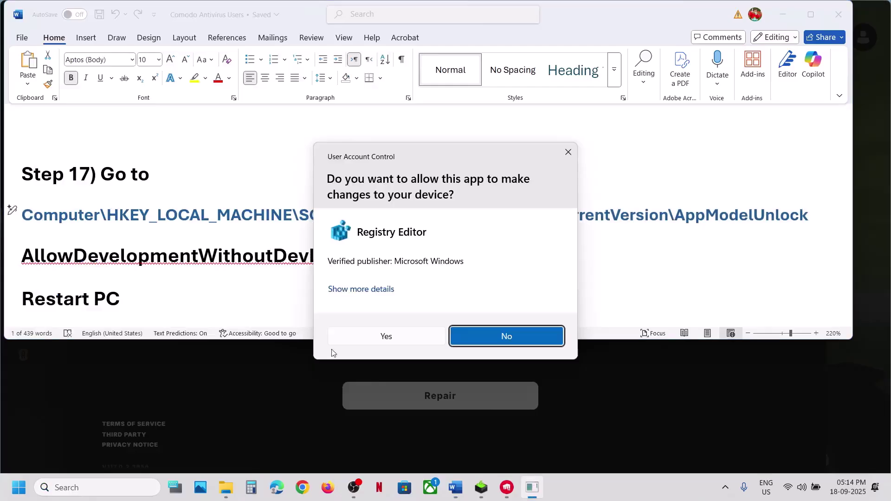
Allow Registry Editor to run and expand HKEY_LOCAL_MACHINE > SOFTWARE > Microsoft in the tree
{"action": "left_click", "coordinate": [367, 337]}
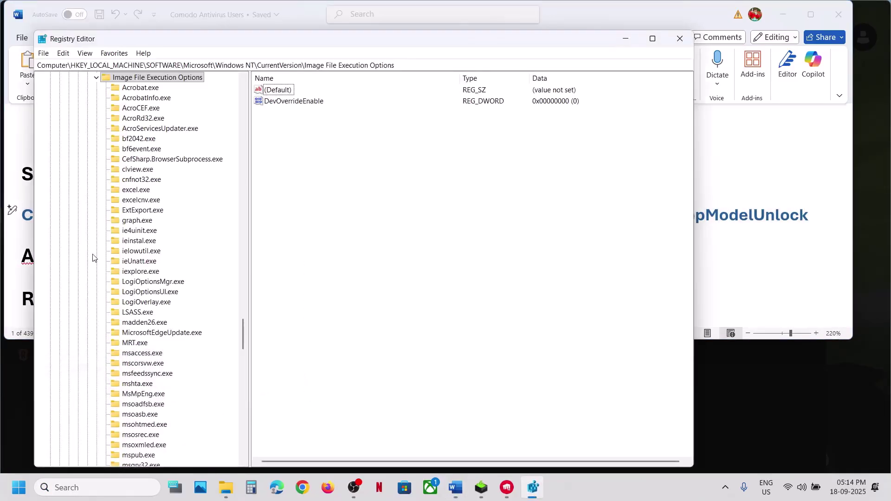
{"action": "scroll", "coordinate": [149, 200], "scroll_direction": "up", "scroll_amount": 20}
{"action": "scroll", "coordinate": [150, 199], "scroll_direction": "up", "scroll_amount": 6}
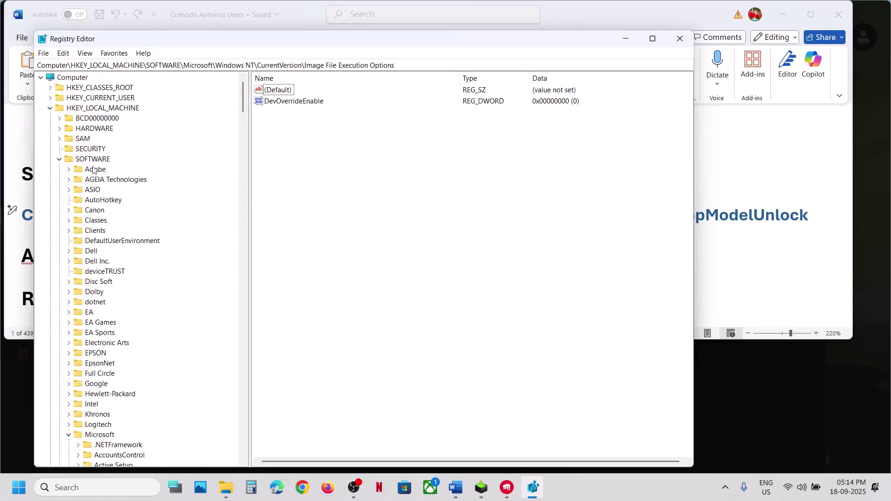
{"action": "left_click", "coordinate": [60, 159]}
{"action": "left_click", "coordinate": [50, 108]}
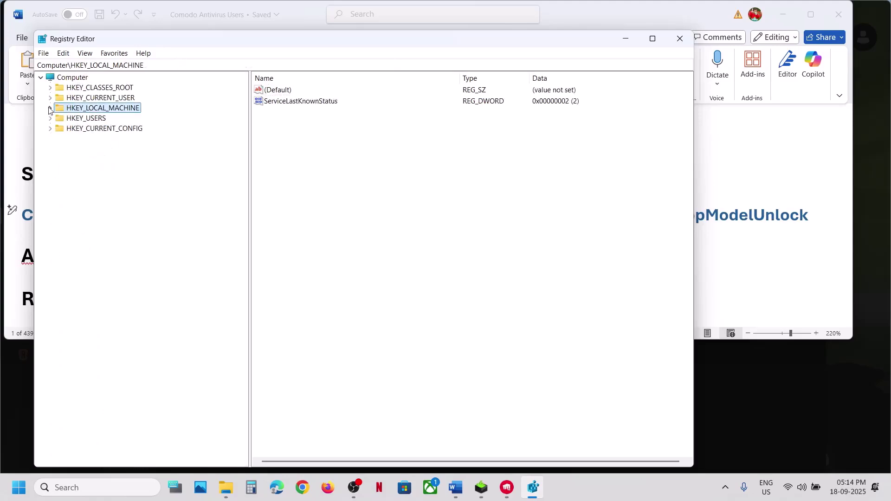
{"action": "left_click", "coordinate": [50, 108]}
{"action": "left_click", "coordinate": [87, 161]}
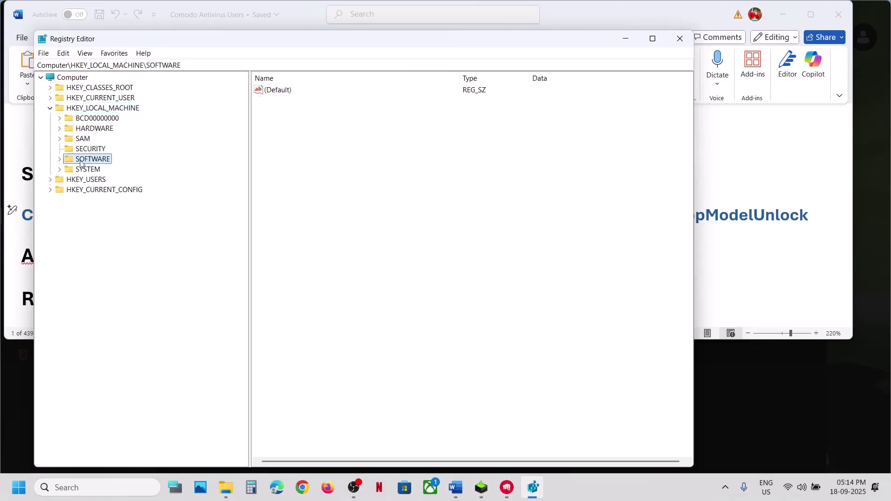
{"action": "left_click", "coordinate": [60, 160]}
{"action": "scroll", "coordinate": [116, 306], "scroll_direction": "down", "scroll_amount": 2}
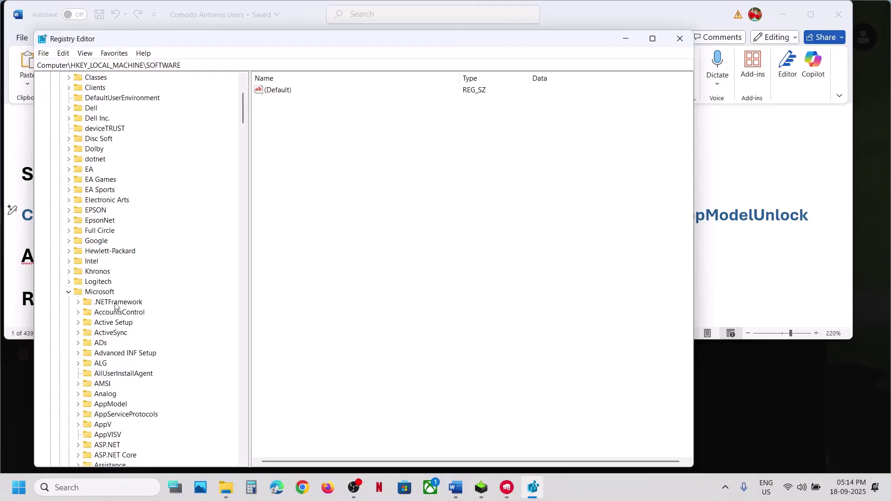
{"action": "left_click", "coordinate": [69, 292]}
{"action": "left_click", "coordinate": [86, 294]}
{"action": "left_click", "coordinate": [68, 292]}
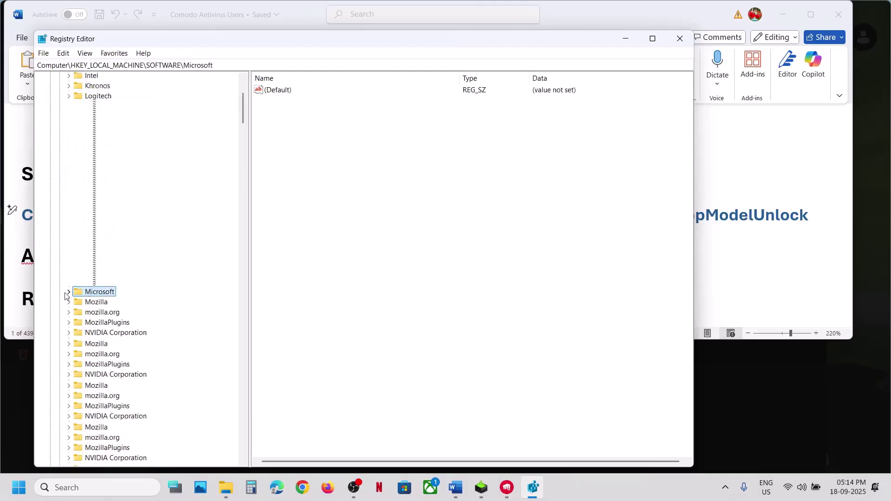
Expand Windows > CurrentVersion and select AllowDevelopmentWithoutDevLicense under AppModelUnlock
{"action": "key", "text": "alt+Tab"}
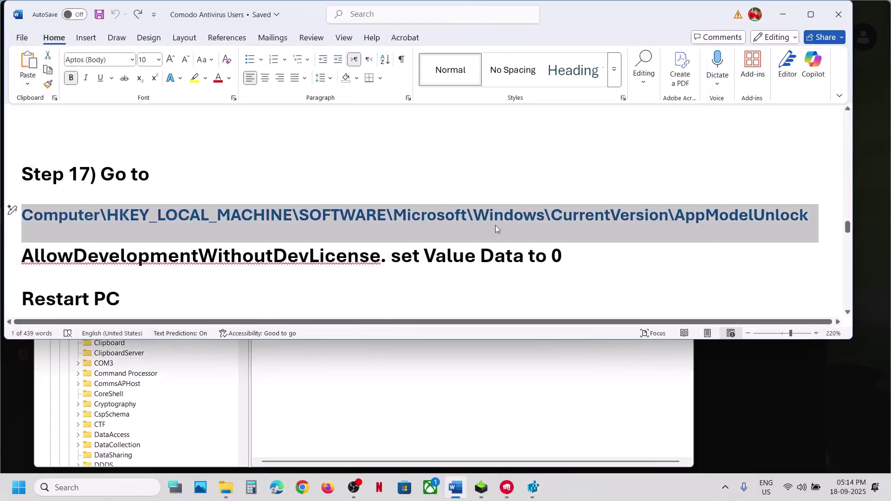
{"action": "key", "text": "alt+Tab"}
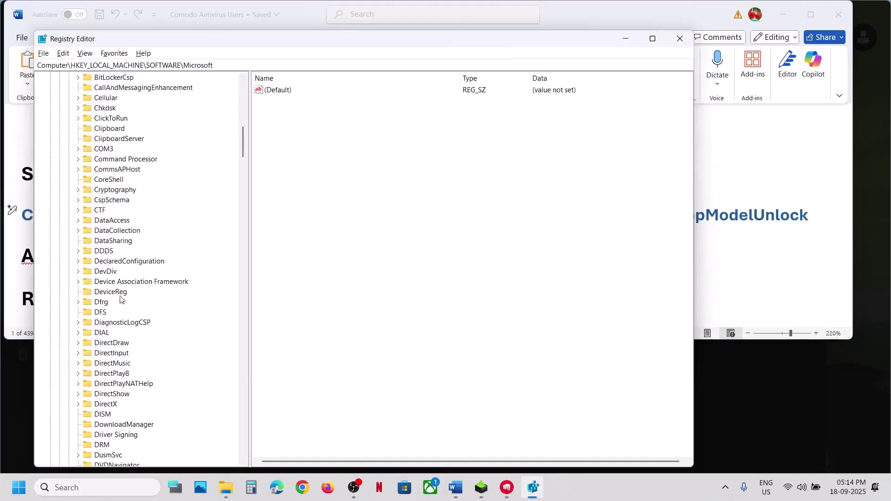
{"action": "scroll", "coordinate": [120, 299], "scroll_direction": "down", "scroll_amount": 20}
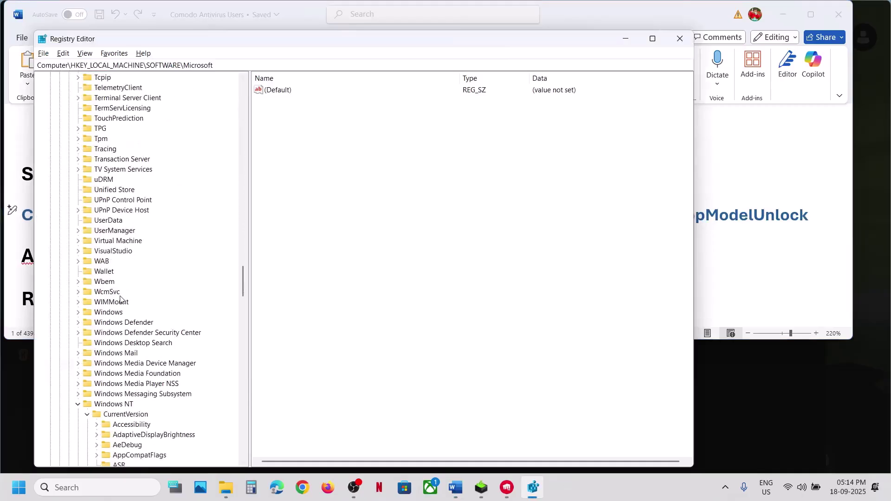
{"action": "left_click", "coordinate": [115, 317]}
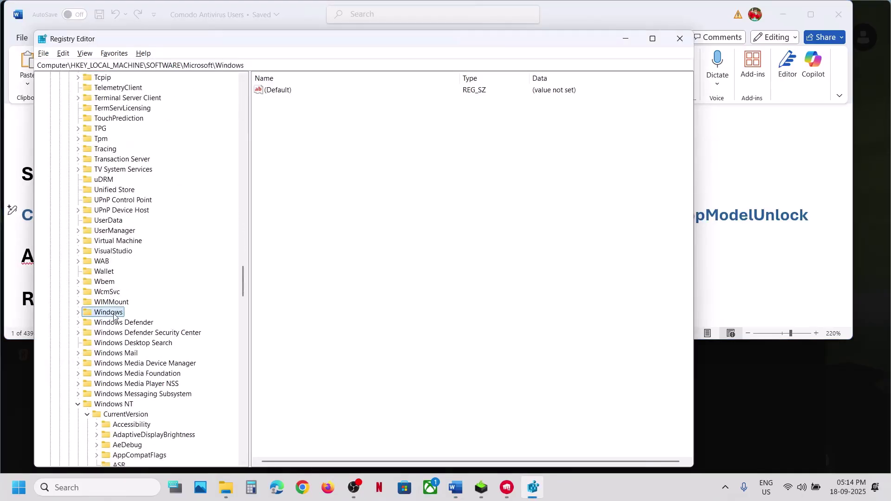
{"action": "left_click", "coordinate": [77, 403]}
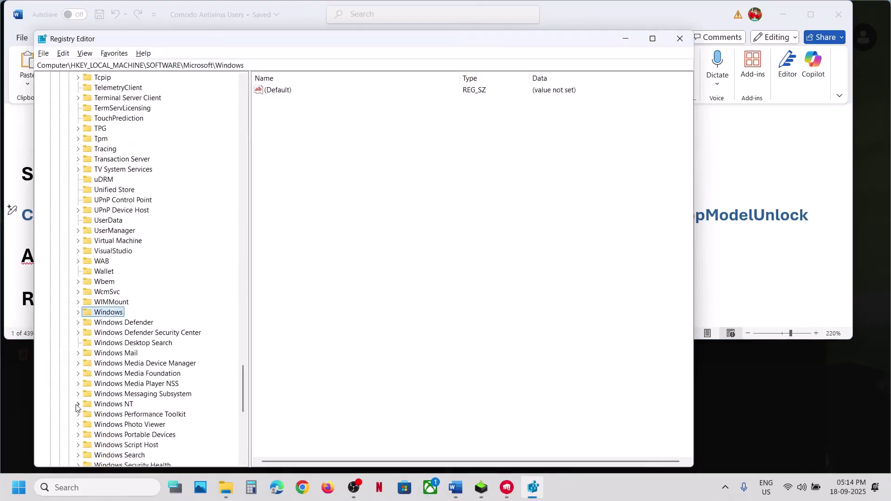
{"action": "left_click", "coordinate": [78, 313]}
{"action": "left_click", "coordinate": [125, 292]}
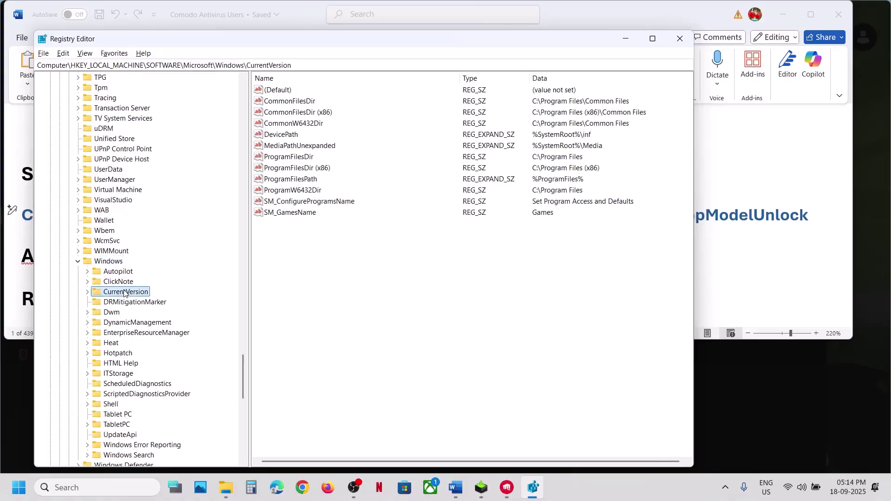
{"action": "left_click", "coordinate": [87, 292]}
{"action": "key", "text": "alt+Tab"}
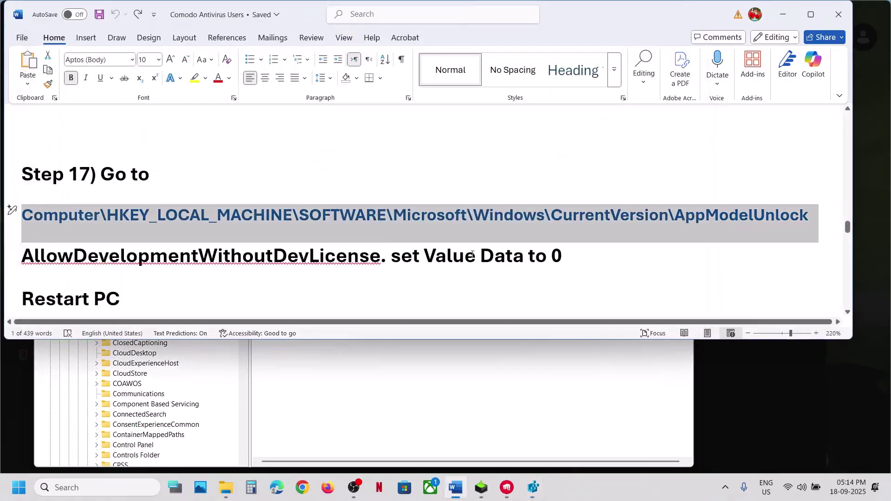
{"action": "key", "text": "alt+Tab"}
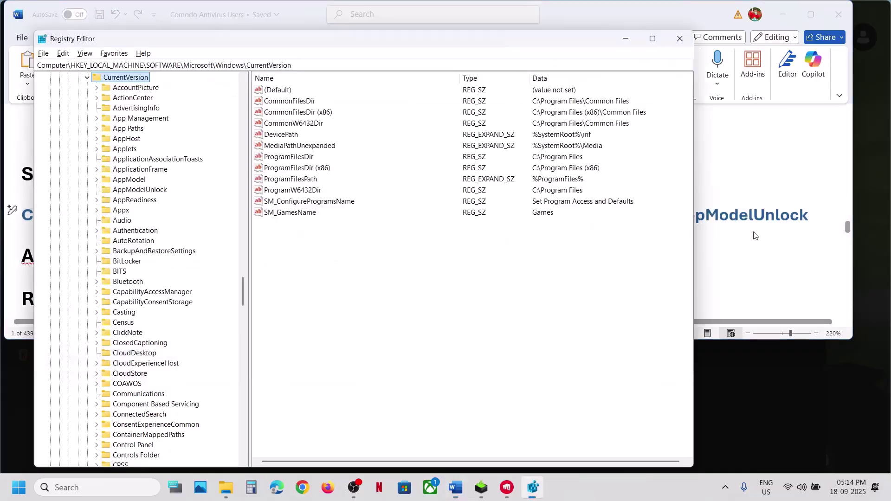
{"action": "left_click", "coordinate": [150, 191]}
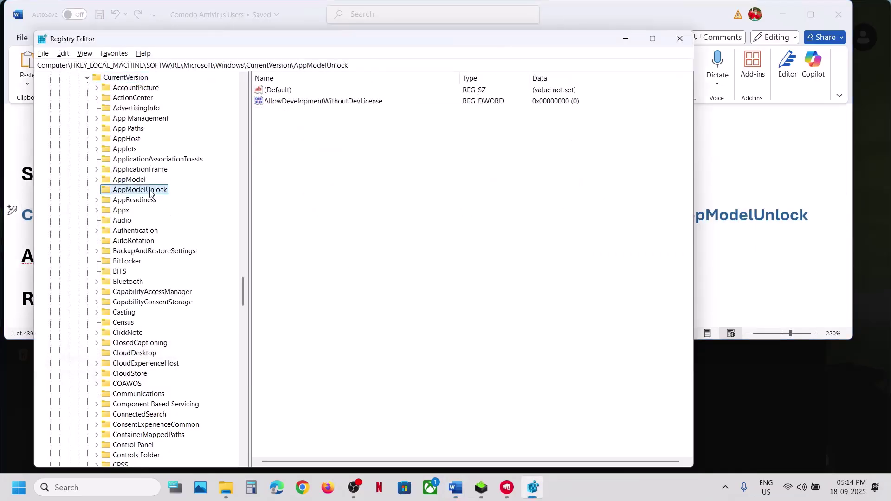
{"action": "left_click", "coordinate": [302, 102]}
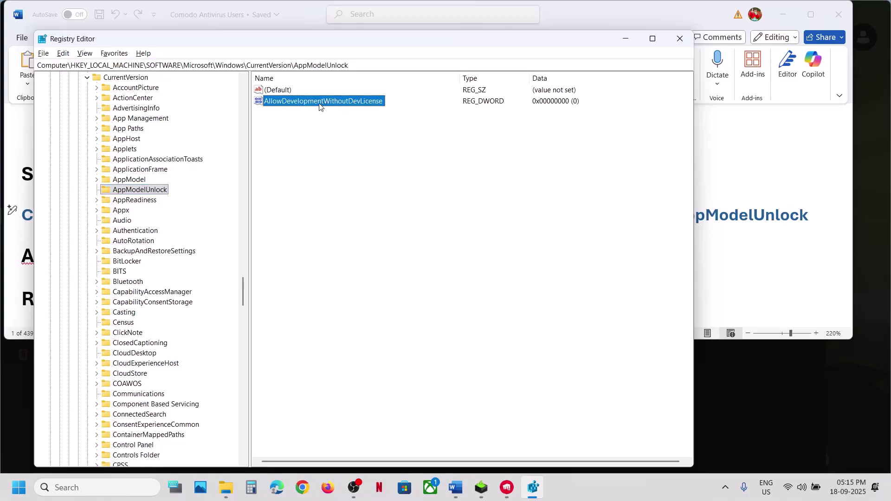
Confirm AllowDevelopmentWithoutDevLicense holds 0, then delete the value
{"action": "double_click", "coordinate": [368, 106]}
{"action": "left_click", "coordinate": [186, 183]}
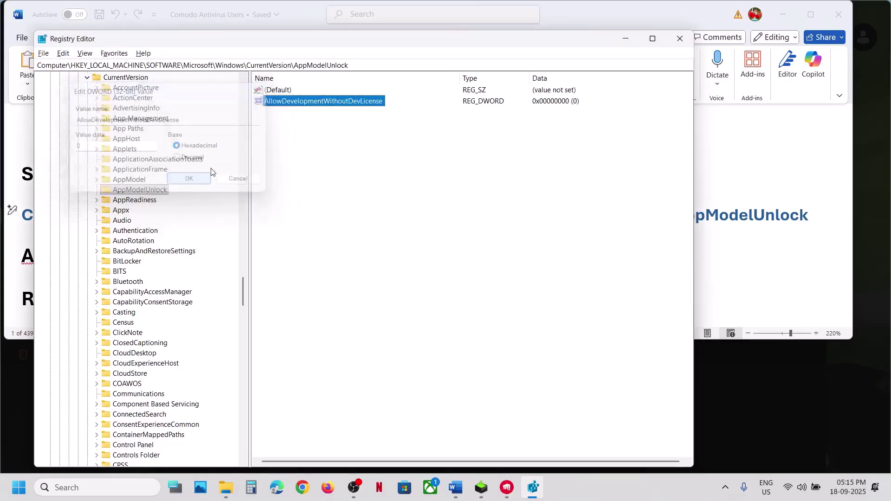
{"action": "right_click", "coordinate": [305, 102]}
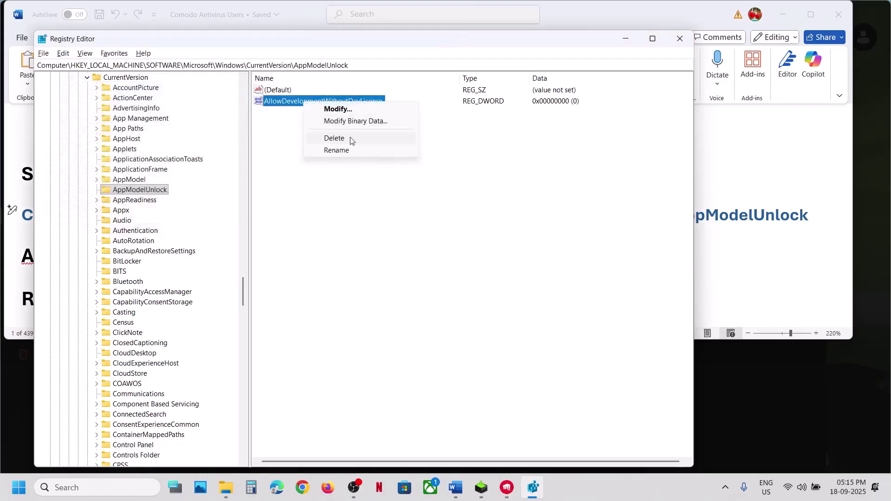
{"action": "left_click", "coordinate": [351, 139]}
{"action": "left_click", "coordinate": [522, 243]}
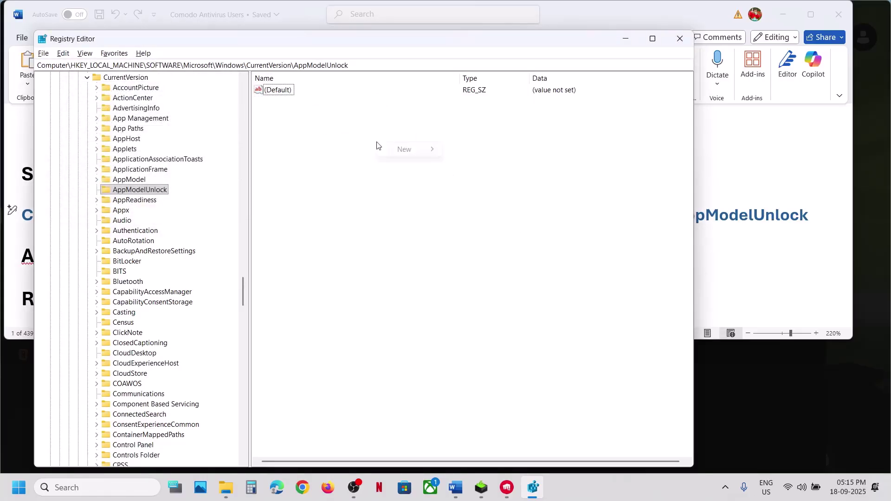
Create a new DWORD (32-bit) value and copy the name AllowDevelopmentWithoutDevLicense from the notes
{"action": "mouse_move", "coordinate": [417, 152]}
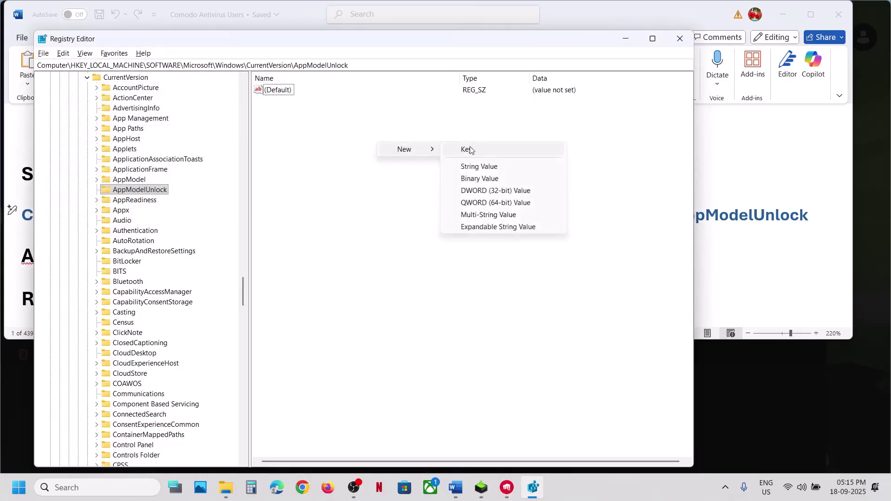
{"action": "left_click", "coordinate": [483, 192]}
{"action": "key", "text": "alt+Tab"}
{"action": "double_click", "coordinate": [352, 246]}
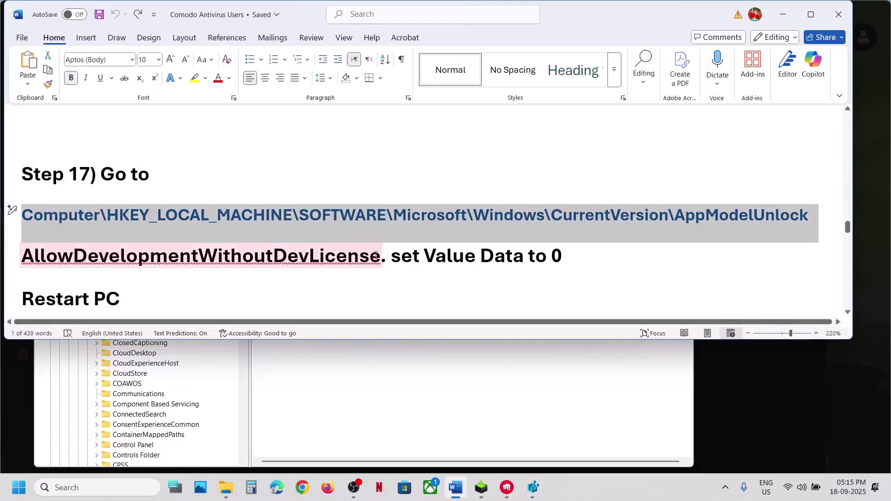
{"action": "left_click", "coordinate": [378, 255]}
{"action": "left_click_drag", "start_coordinate": [380, 256], "coordinate": [25, 260]}
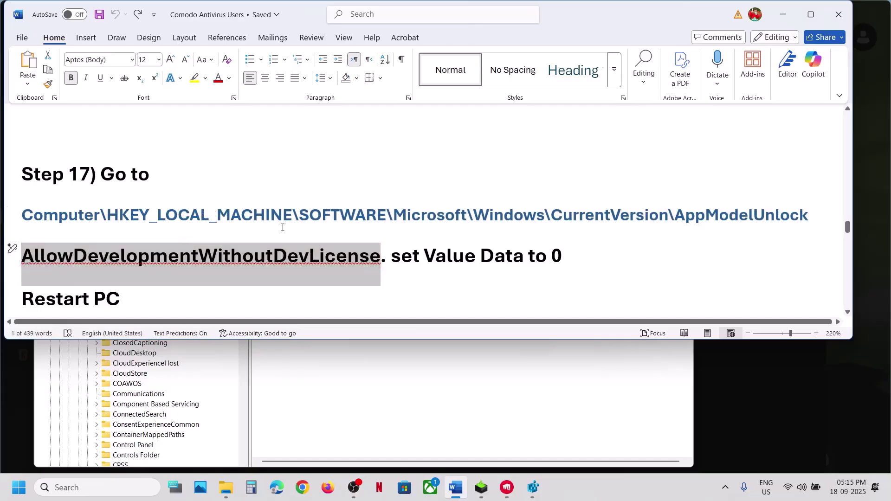
{"action": "key", "text": "alt+Tab"}
Rename New Value #1 to AllowDevelopmentWithoutDevLicense, keep its data 0, and close Registry Editor
{"action": "key", "text": "Return"}
{"action": "key", "text": "Return"}
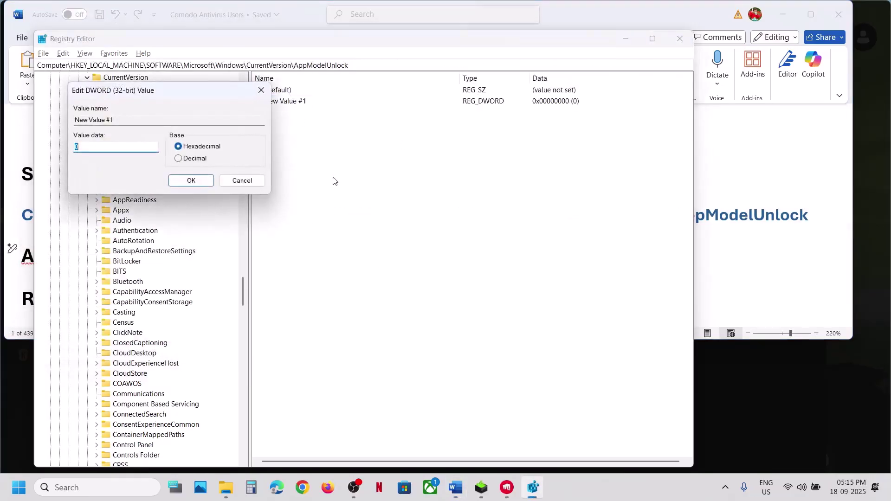
{"action": "left_click_drag", "start_coordinate": [251, 185], "coordinate": [320, 102]}
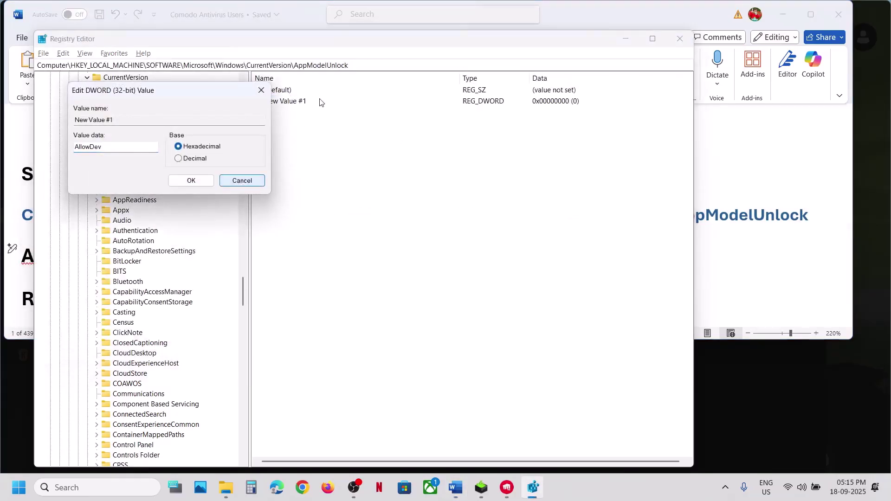
{"action": "left_click", "coordinate": [240, 181]}
{"action": "right_click", "coordinate": [285, 102]}
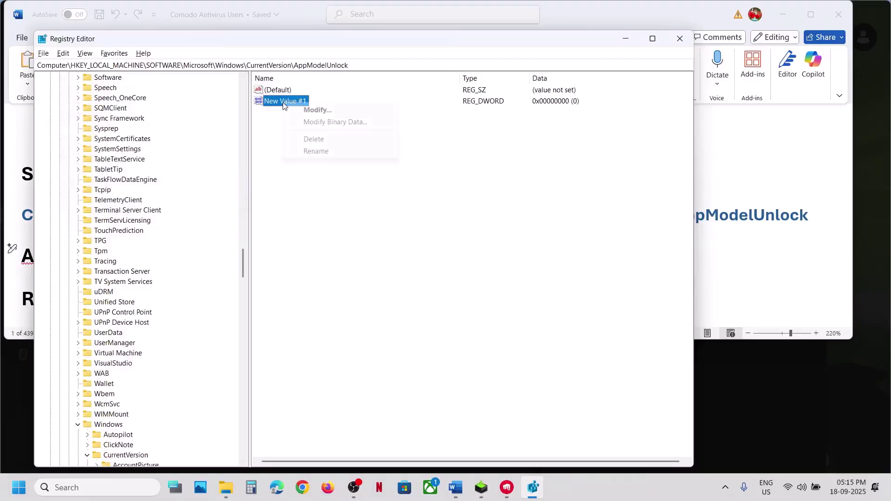
{"action": "left_click", "coordinate": [318, 151]}
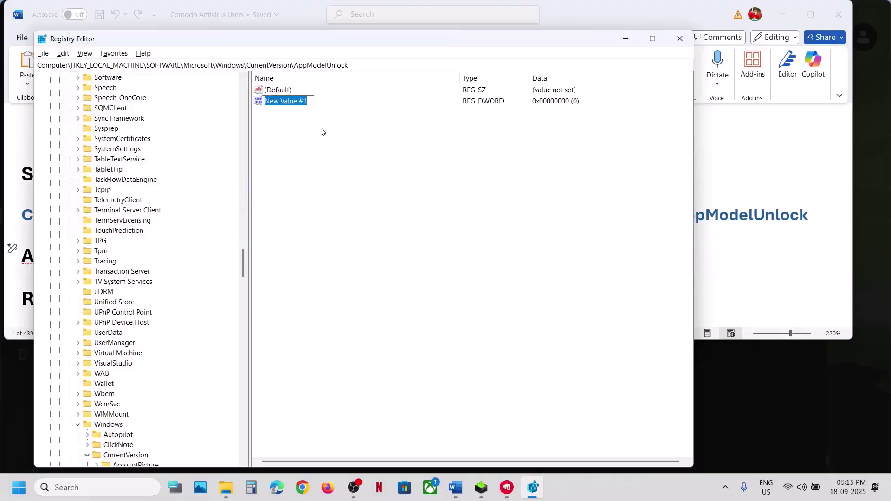
{"action": "type", "text": "AllowDevelopmentWithoutDevLicense"}
{"action": "key", "text": "Return"}
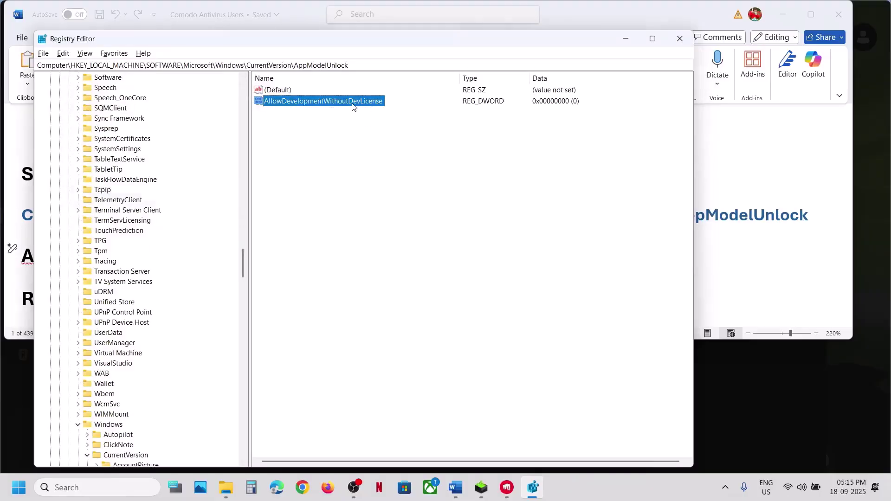
{"action": "double_click", "coordinate": [353, 103]}
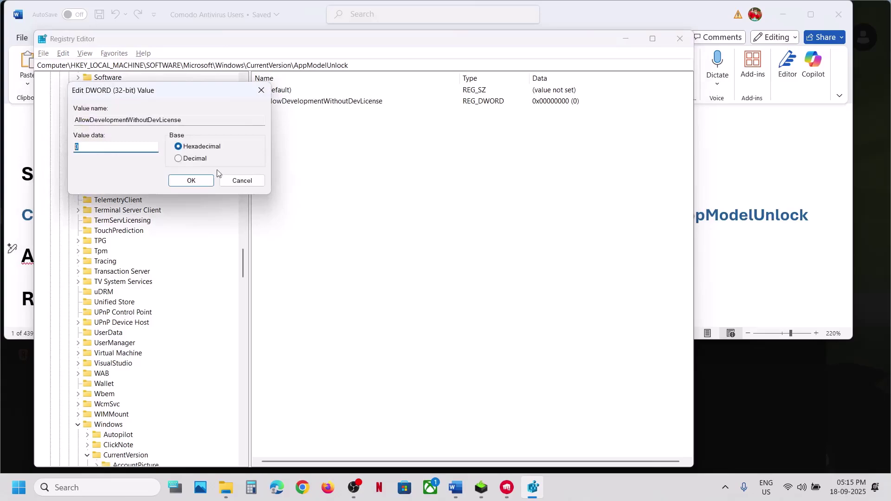
{"action": "left_click", "coordinate": [191, 181]}
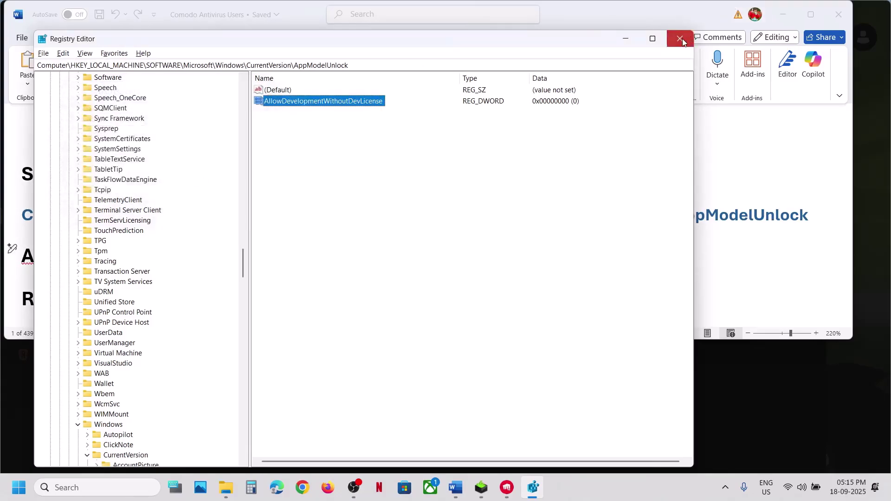
{"action": "left_click", "coordinate": [680, 39]}
Check the power options without restarting, then select vgkbootstatus.dat in the notes
{"action": "left_click", "coordinate": [19, 487]}
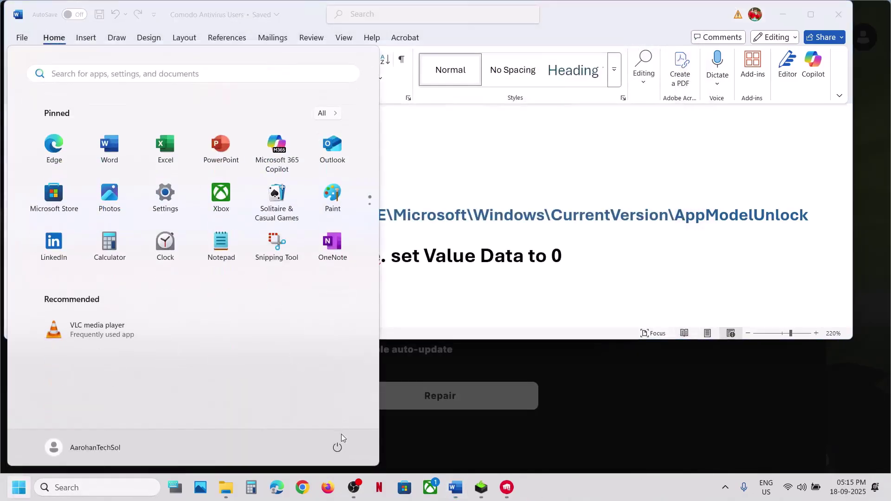
{"action": "left_click", "coordinate": [337, 447]}
{"action": "left_click", "coordinate": [537, 286]}
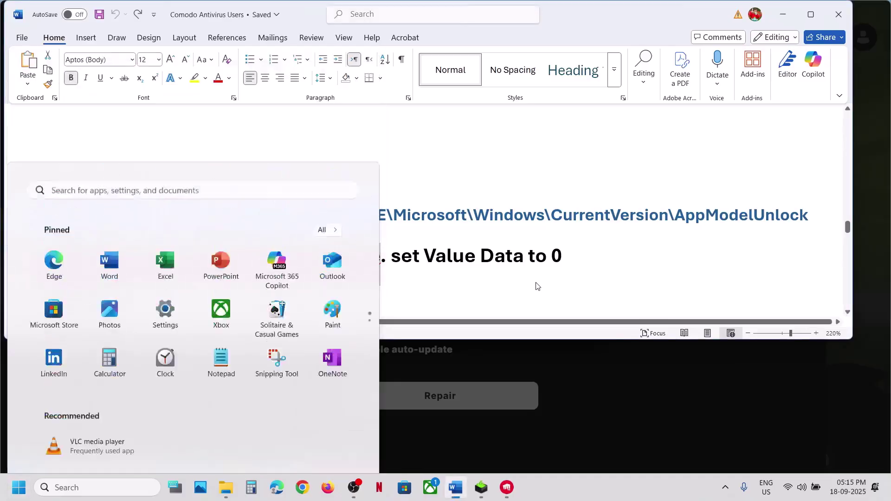
{"action": "scroll", "coordinate": [301, 277], "scroll_direction": "down", "scroll_amount": 2}
{"action": "scroll", "coordinate": [302, 277], "scroll_direction": "down", "scroll_amount": 3}
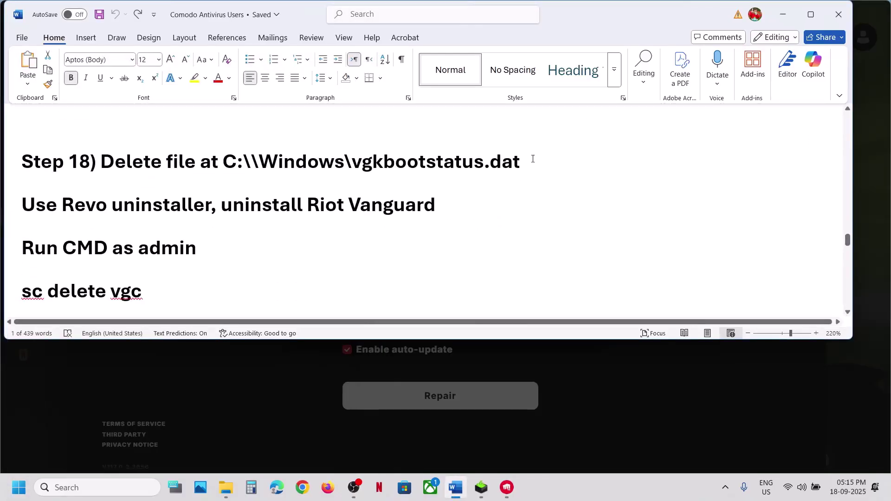
{"action": "left_click_drag", "start_coordinate": [533, 159], "coordinate": [353, 162]}
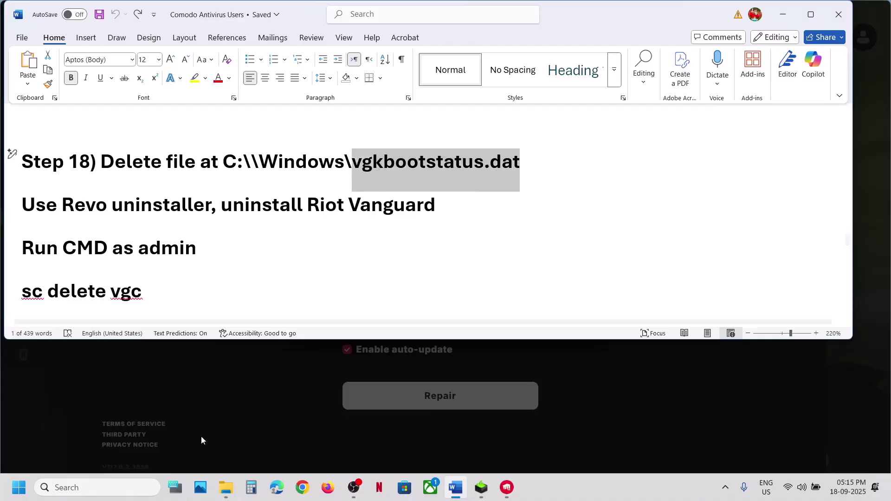
Browse to C:\Windows in File Explorer and copy the vgkbootstatus file
{"action": "left_click", "coordinate": [226, 487]}
{"action": "left_click", "coordinate": [45, 281]}
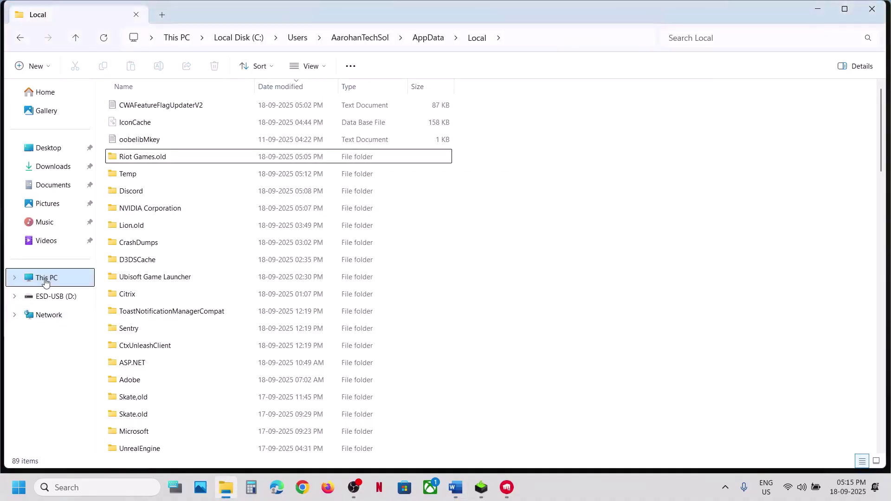
{"action": "double_click", "coordinate": [198, 114]}
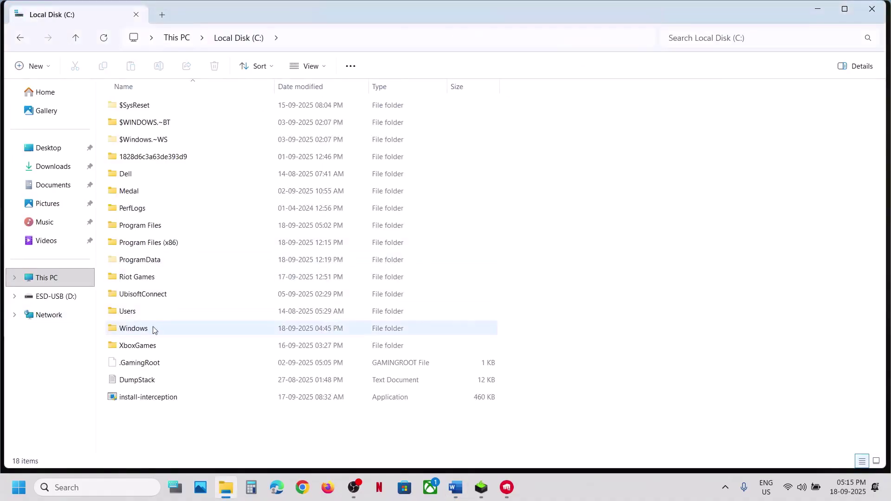
{"action": "double_click", "coordinate": [146, 330]}
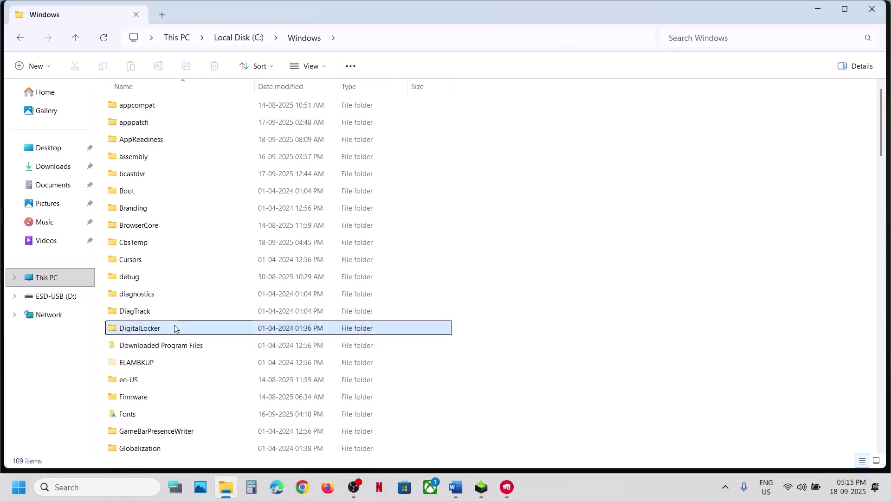
{"action": "scroll", "coordinate": [174, 325], "scroll_direction": "down", "scroll_amount": 20}
{"action": "left_click", "coordinate": [168, 361]}
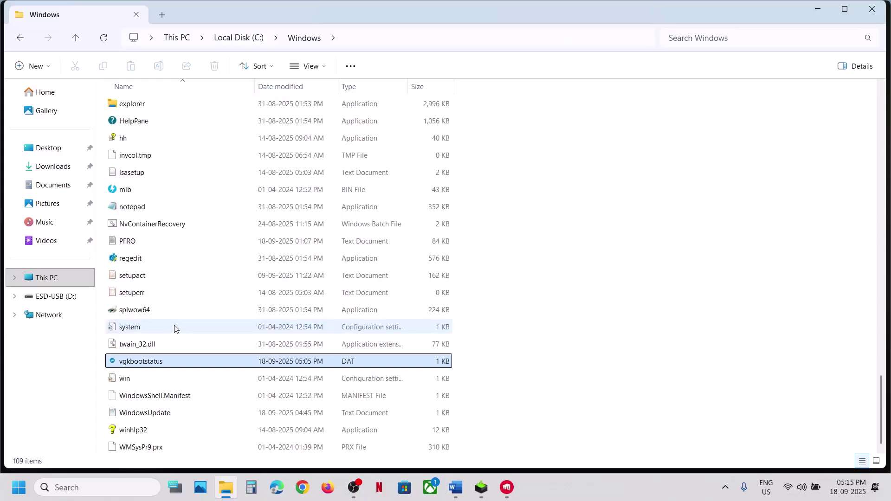
{"action": "right_click", "coordinate": [147, 366]}
{"action": "left_click", "coordinate": [202, 378]}
Paste the vgkbootstatus backup onto the desktop and delete the original from C:\Windows
{"action": "key", "text": "super+d"}
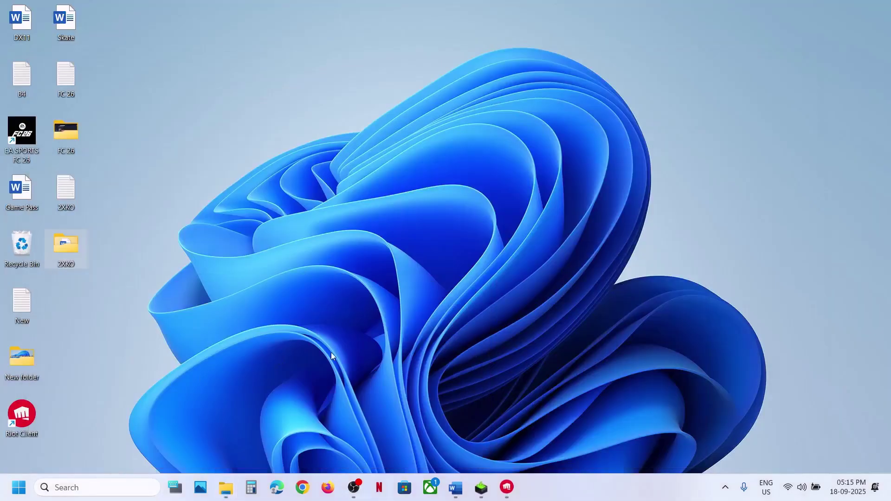
{"action": "key", "text": "ctrl+v"}
{"action": "left_click_drag", "start_coordinate": [64, 319], "coordinate": [380, 271]}
{"action": "key", "text": "super+d"}
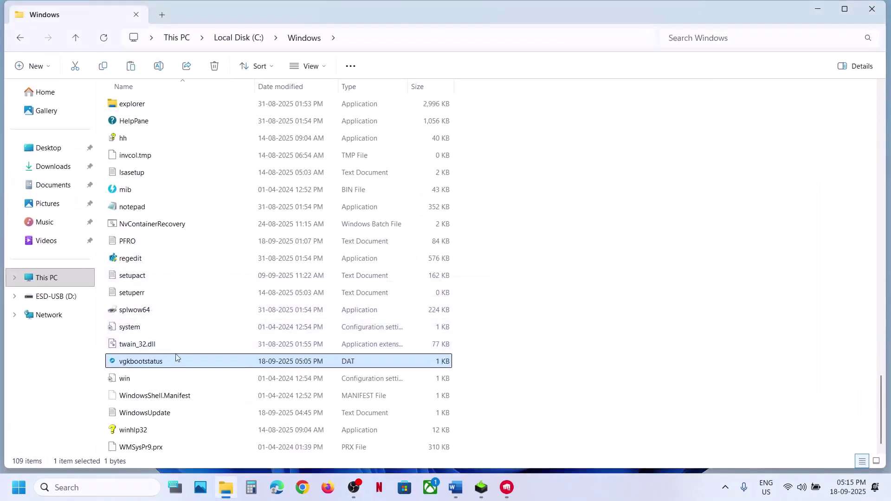
{"action": "right_click", "coordinate": [169, 360]}
{"action": "left_click", "coordinate": [328, 373]}
{"action": "key", "text": "super+d"}
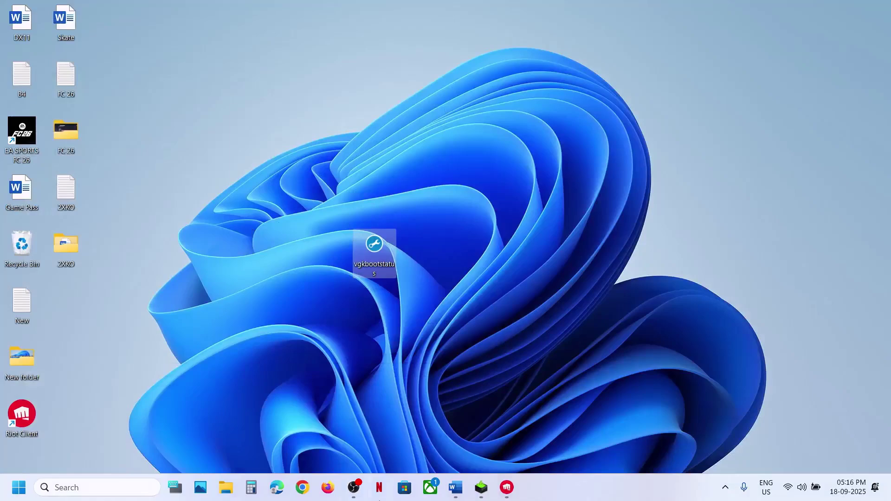
{"action": "left_click", "coordinate": [455, 487]}
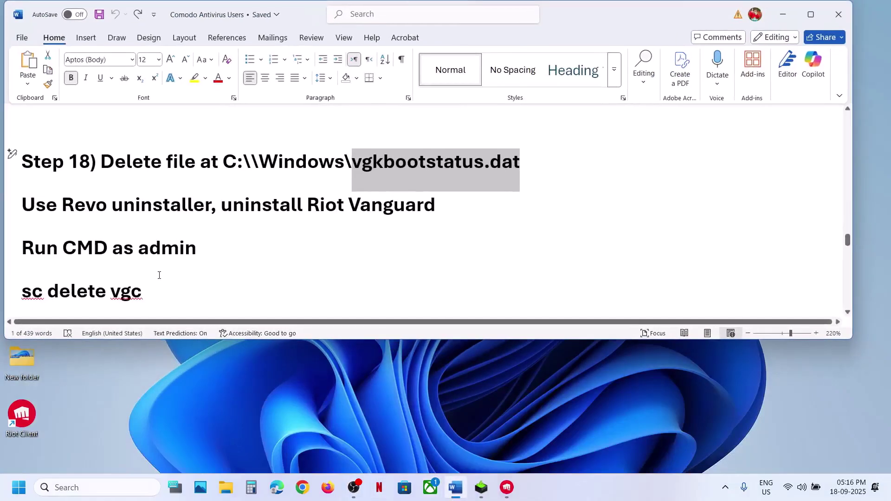
Launch Command Prompt as administrator from a cmd search
{"action": "left_click", "coordinate": [86, 492]}
{"action": "type", "text": "cmd"}
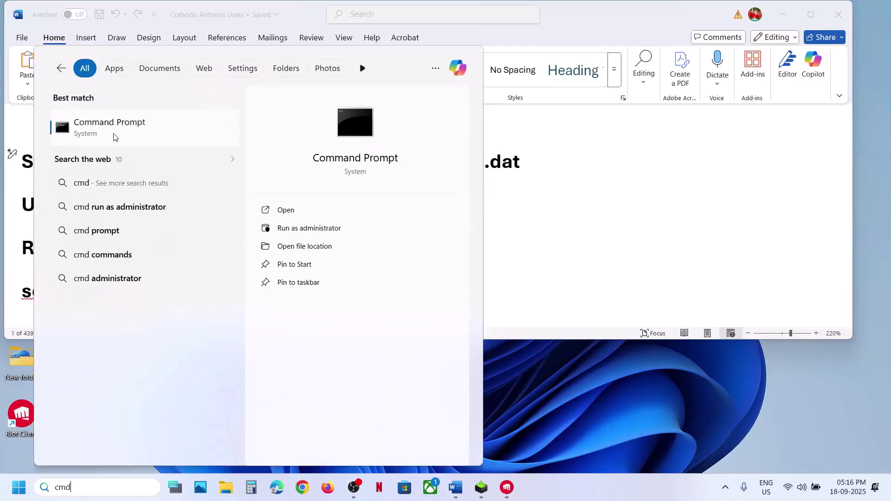
{"action": "right_click", "coordinate": [229, 134]}
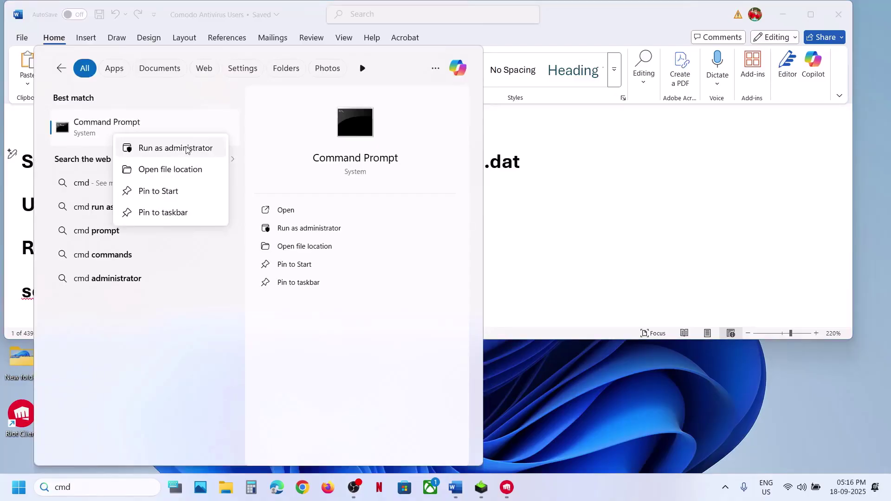
{"action": "left_click", "coordinate": [191, 148]}
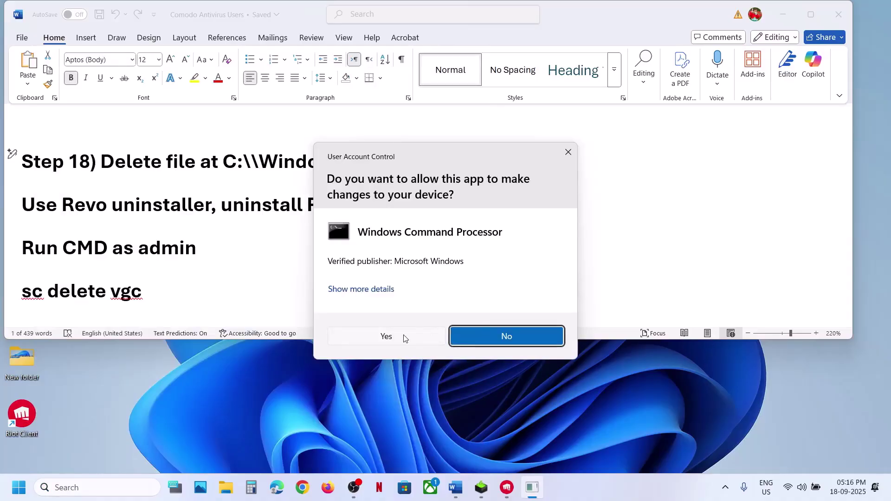
{"action": "left_click", "coordinate": [386, 337]}
Dismiss the 2XKO repair success message, close its settings and hide Riot Client
{"action": "left_click", "coordinate": [76, 284]}
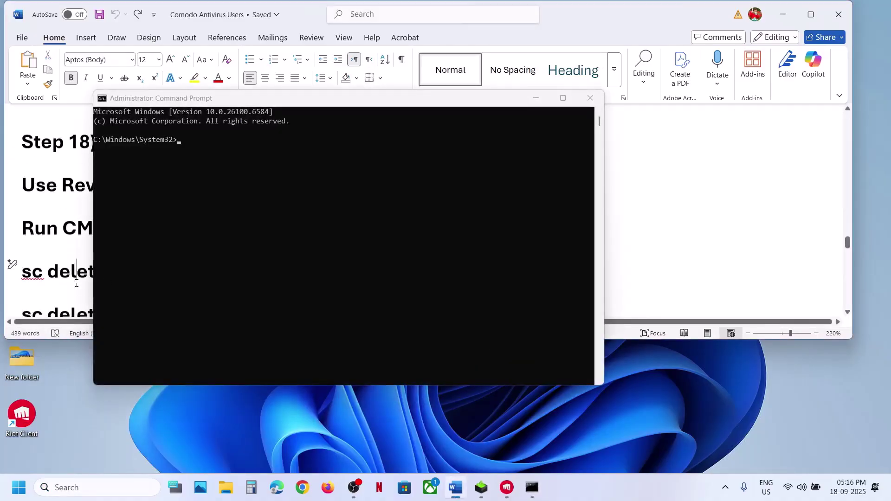
{"action": "scroll", "coordinate": [77, 283], "scroll_direction": "down", "scroll_amount": 1}
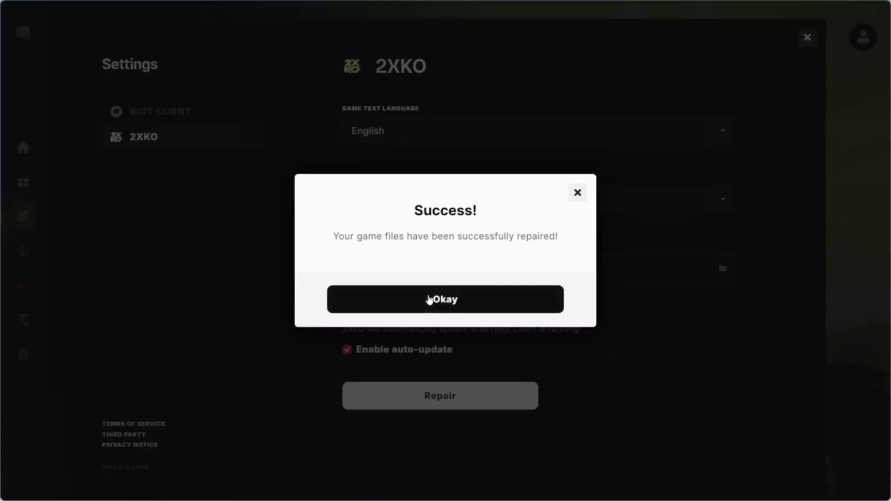
{"action": "left_click", "coordinate": [429, 300]}
{"action": "left_click", "coordinate": [804, 40]}
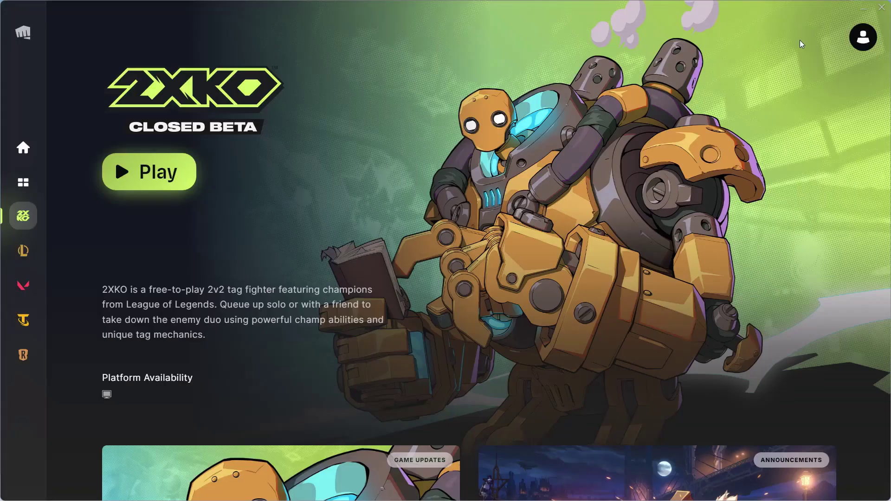
{"action": "left_click", "coordinate": [863, 7]}
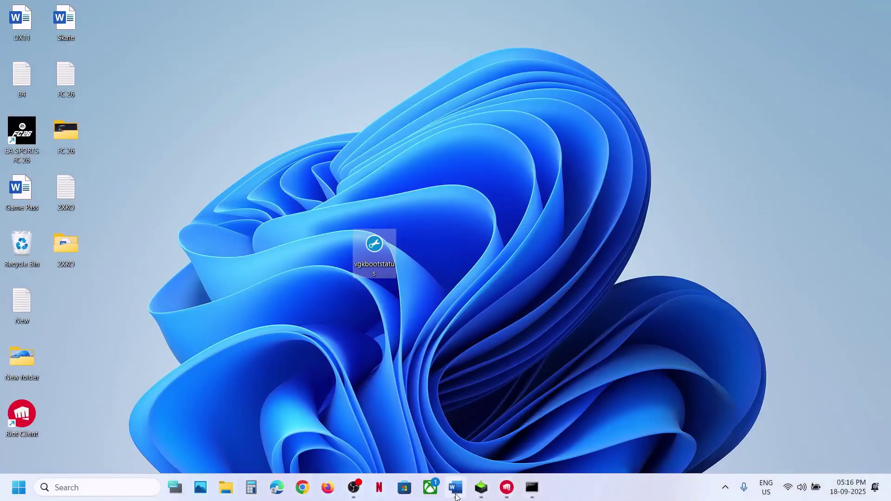
{"action": "left_click", "coordinate": [457, 496]}
Paste and run 'sc delete vgc' and 'sc delete vgk' in the administrator prompt
{"action": "left_click", "coordinate": [94, 237]}
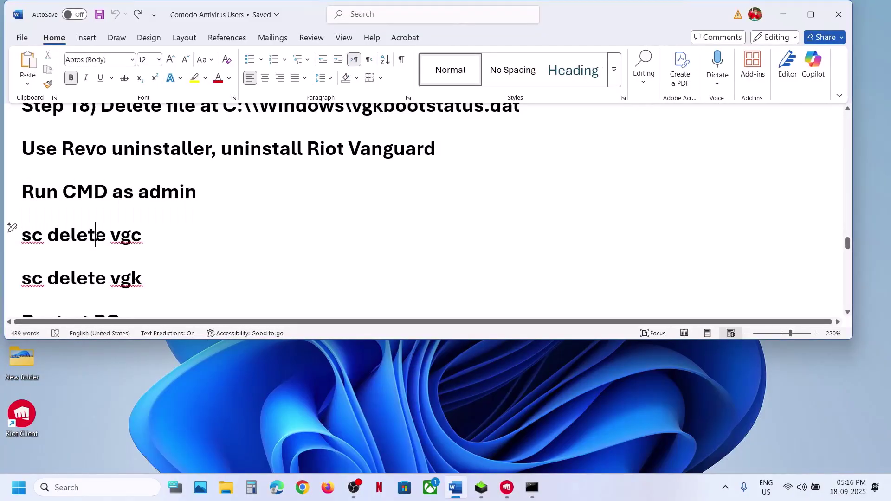
{"action": "triple_click", "coordinate": [95, 237]}
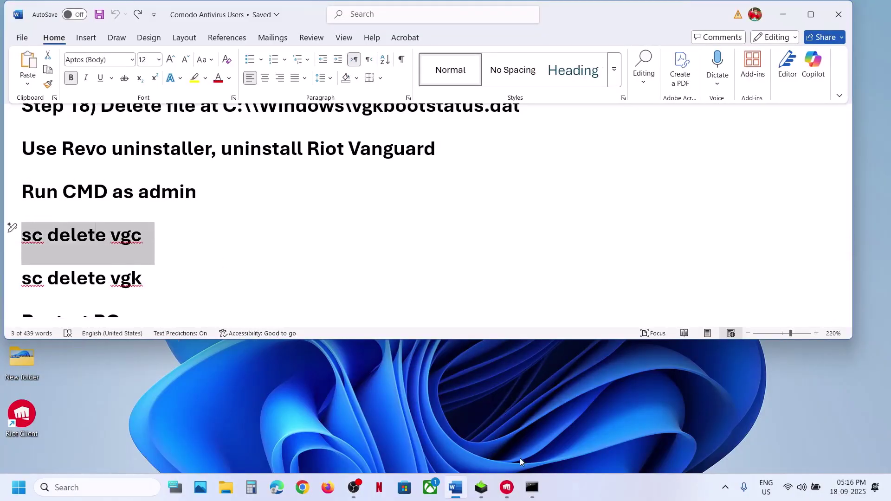
{"action": "left_click", "coordinate": [529, 478]}
{"action": "left_click", "coordinate": [265, 267]}
{"action": "right_click", "coordinate": [266, 266]}
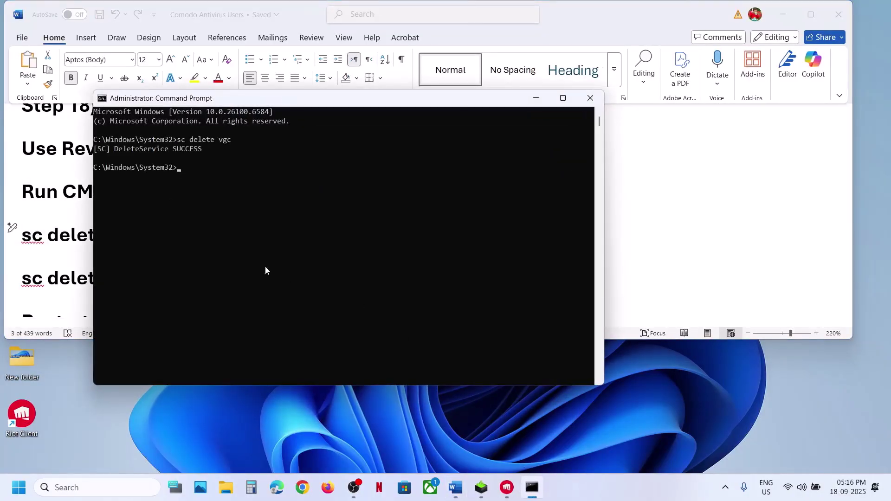
{"action": "key", "text": "alt+Tab"}
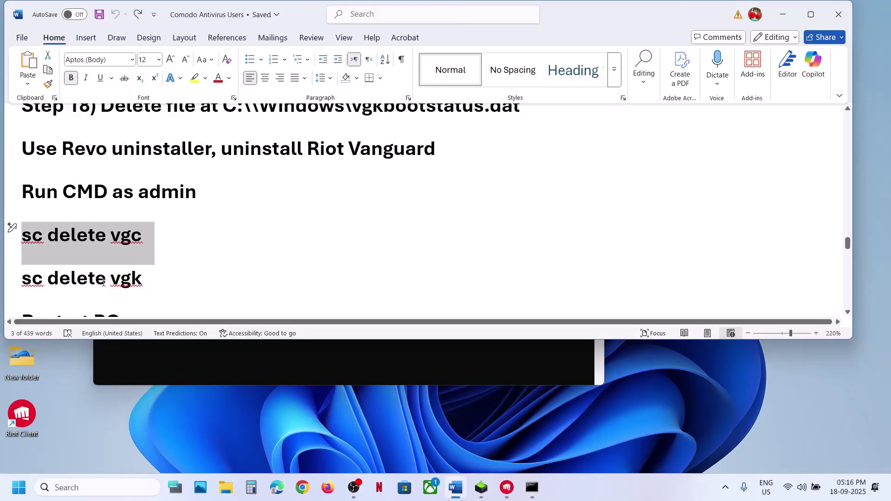
{"action": "triple_click", "coordinate": [93, 283]}
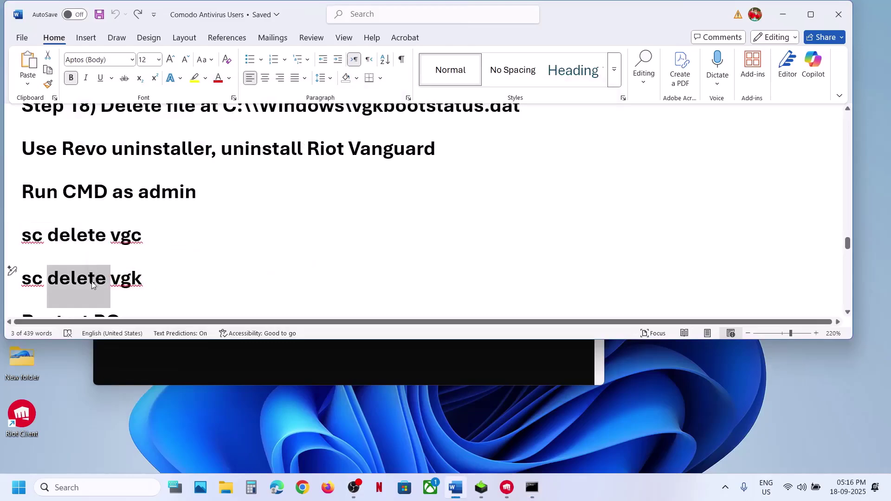
{"action": "key", "text": "ctrl+c"}
{"action": "key", "text": "alt+Tab"}
{"action": "right_click", "coordinate": [299, 278]}
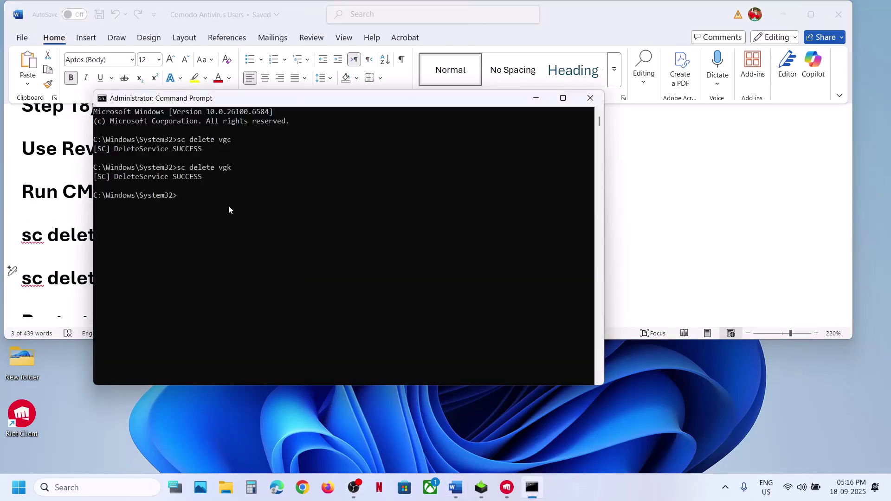
{"action": "left_click", "coordinate": [590, 98]}
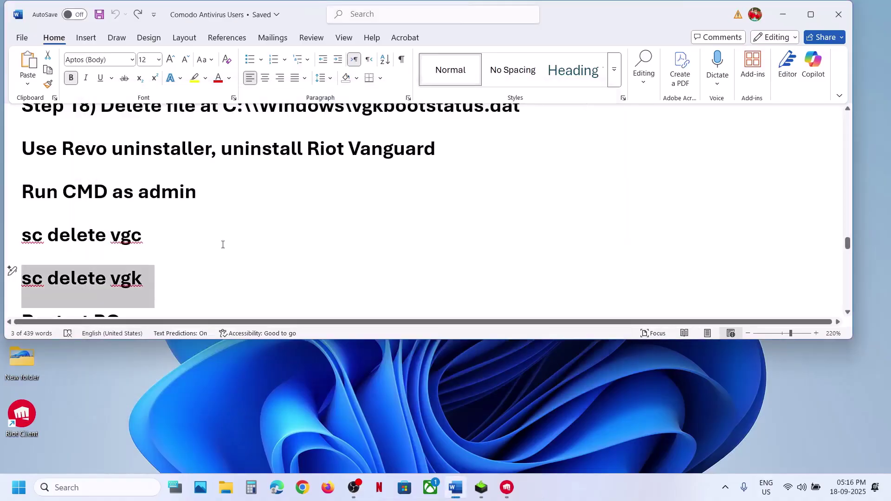
{"action": "scroll", "coordinate": [194, 273], "scroll_direction": "down", "scroll_amount": 1}
{"action": "left_click", "coordinate": [18, 488]}
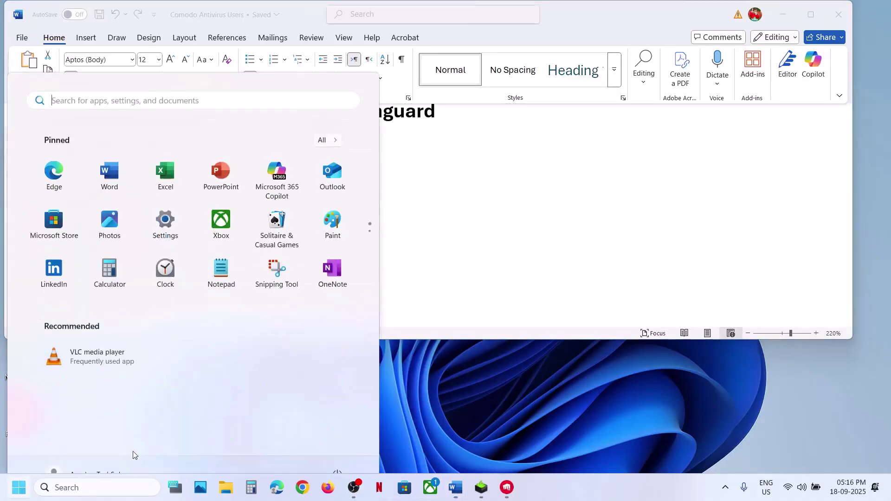
{"action": "left_click", "coordinate": [337, 448]}
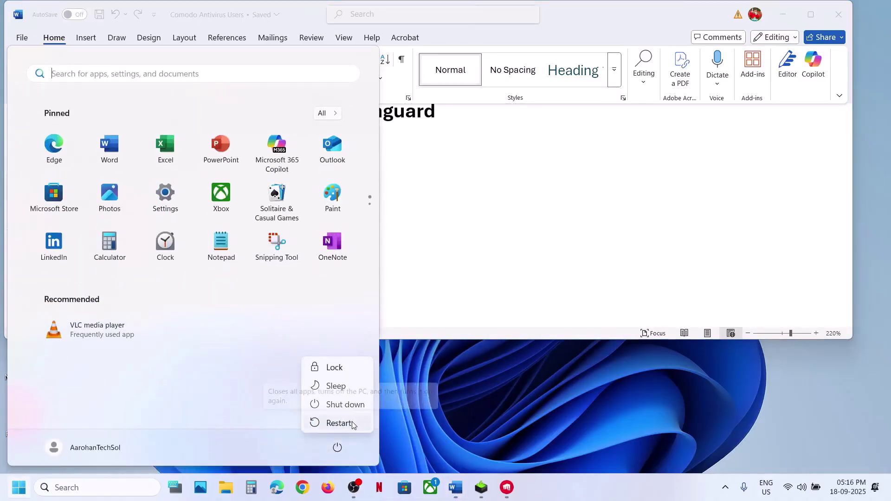
{"action": "key", "text": "Escape"}
{"action": "key", "text": "Escape"}
{"action": "scroll", "coordinate": [330, 227], "scroll_direction": "down", "scroll_amount": 2}
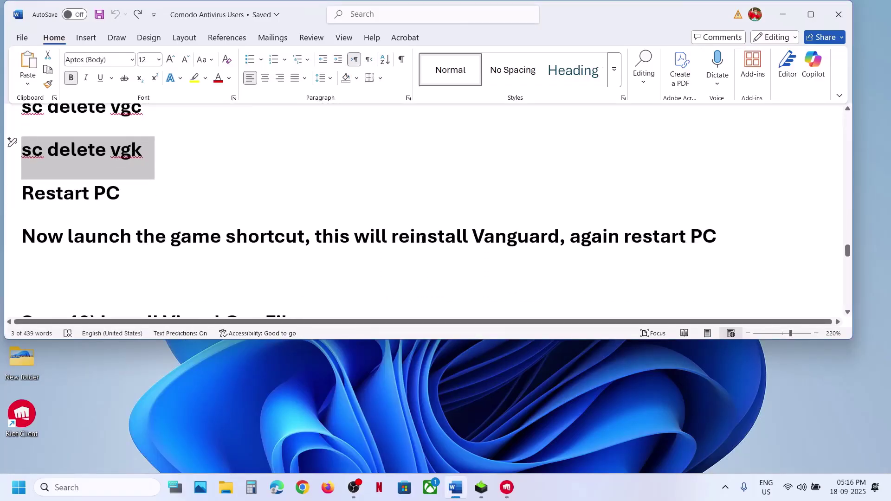
Search for 'riot' and launch Riot Client
{"action": "left_click_drag", "start_coordinate": [422, 239], "coordinate": [559, 239]}
{"action": "left_click", "coordinate": [107, 487]}
{"action": "type", "text": "ri"}
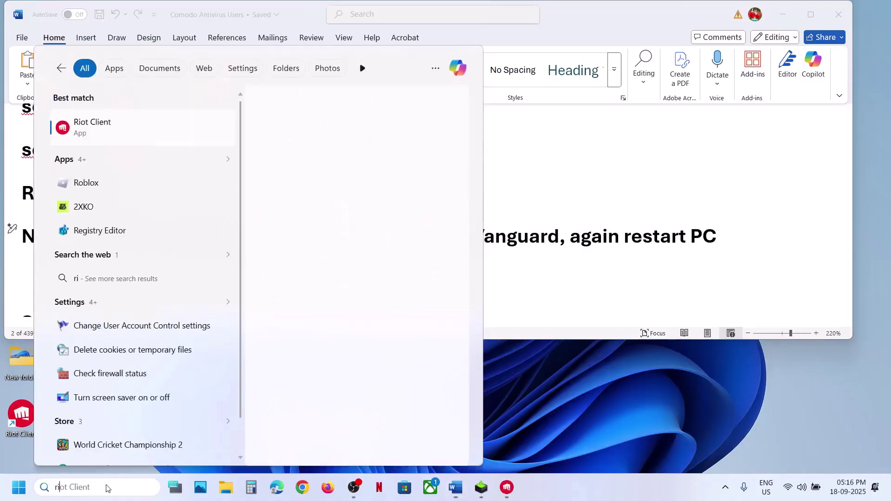
{"action": "type", "text": "ot"}
{"action": "key", "text": "Return"}
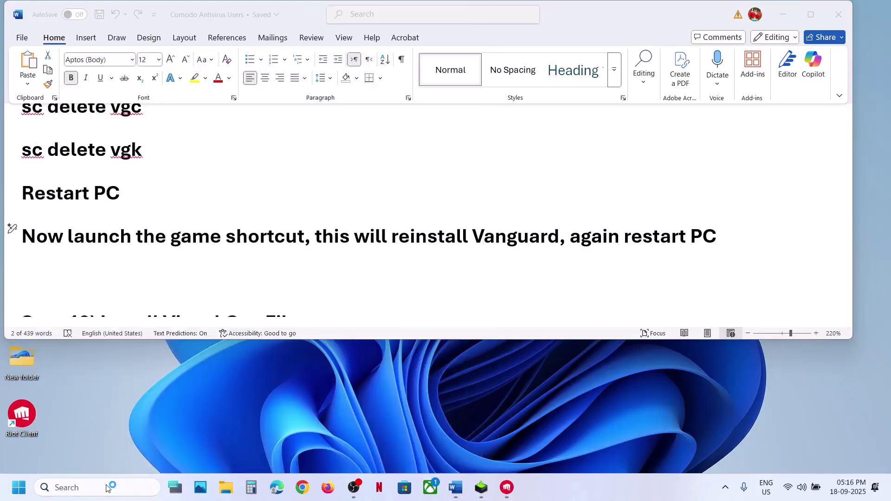
Exit the running Riot Client from the hidden tray icons
{"action": "left_click", "coordinate": [518, 494]}
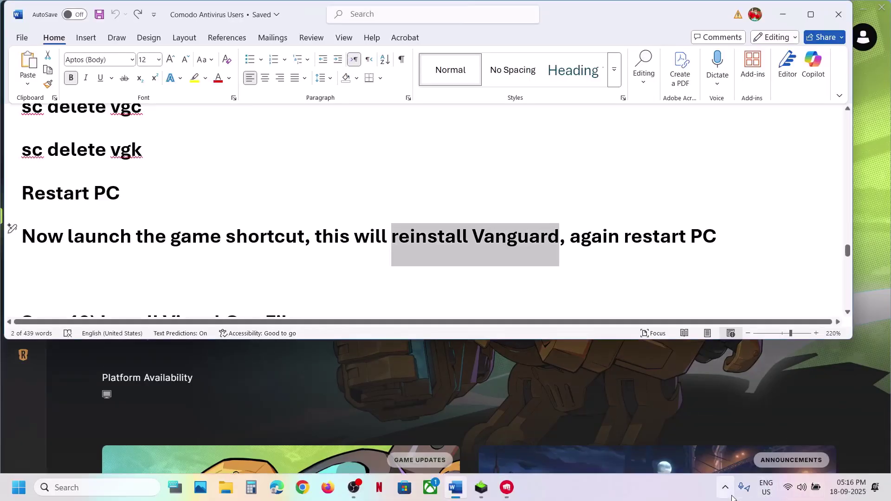
{"action": "left_click", "coordinate": [731, 494]}
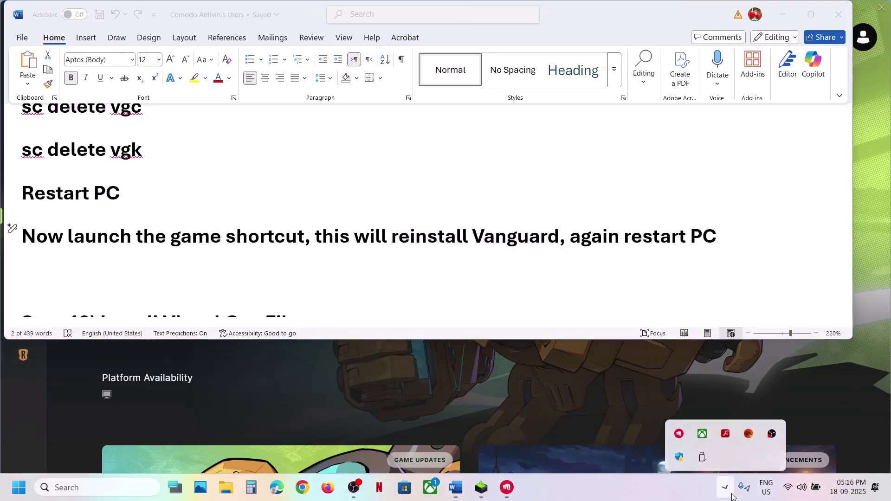
{"action": "right_click", "coordinate": [685, 434]}
{"action": "left_click", "coordinate": [704, 423]}
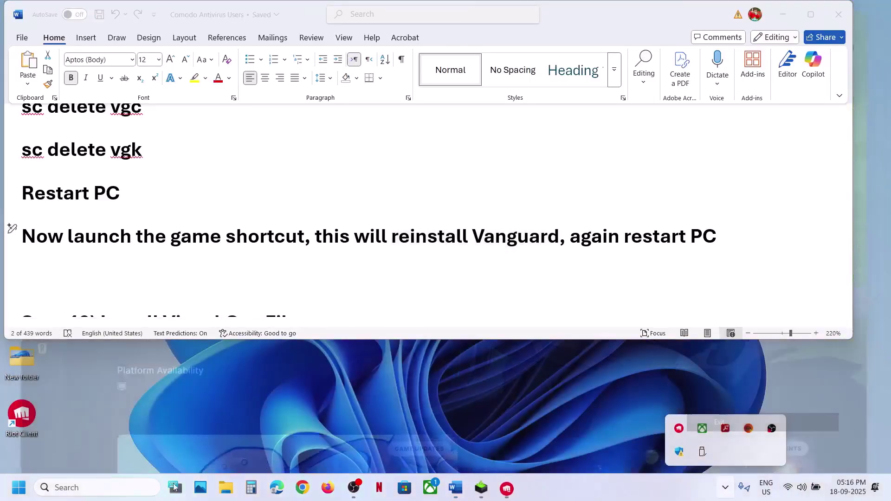
{"action": "left_click", "coordinate": [63, 488]}
Relaunch Riot Client, sign in with the account username and password, and play 2XKO
{"action": "type", "text": "riot"}
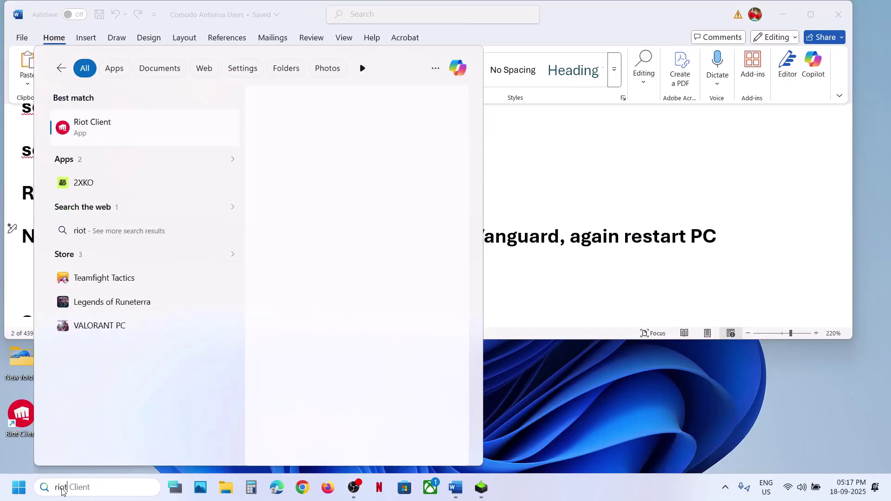
{"action": "key", "text": "Return"}
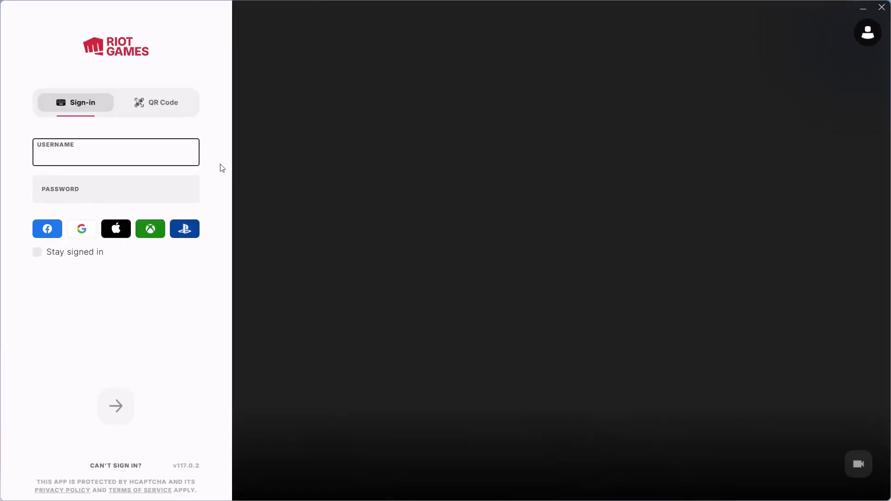
{"action": "type", "text": "alexdjcool123"}
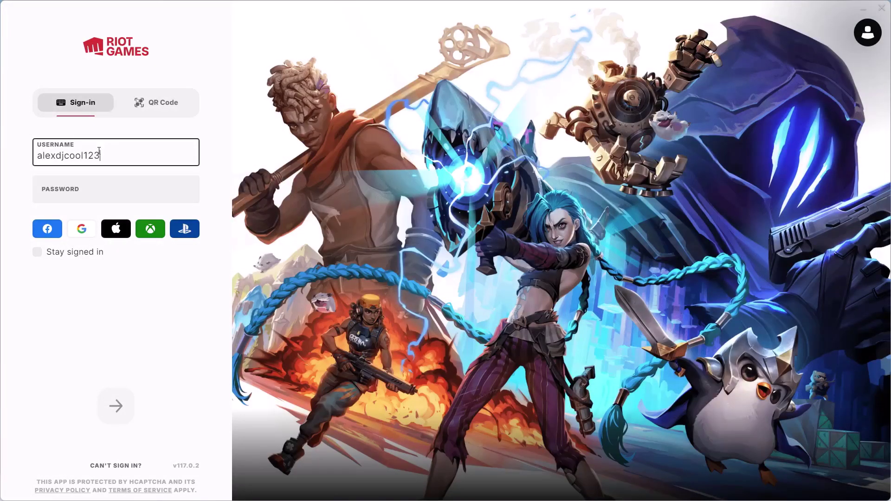
{"action": "key", "text": "Tab"}
{"action": "type", "text": "•"}
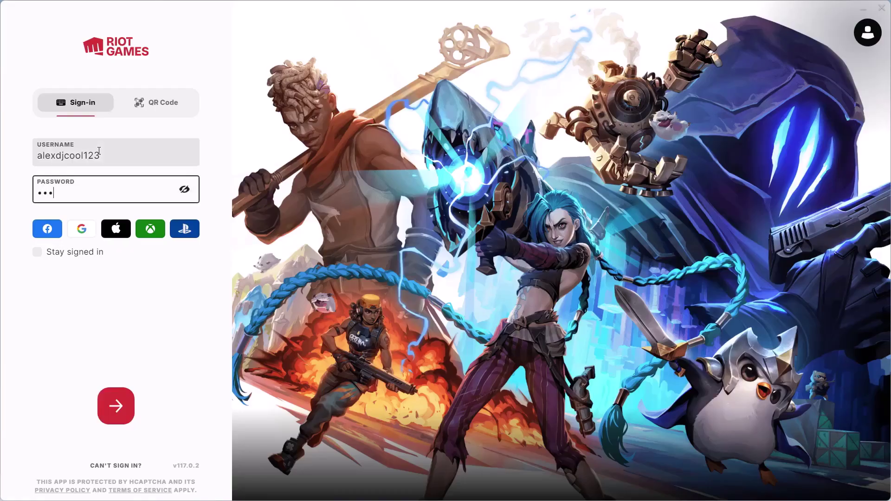
{"action": "key", "text": "Return"}
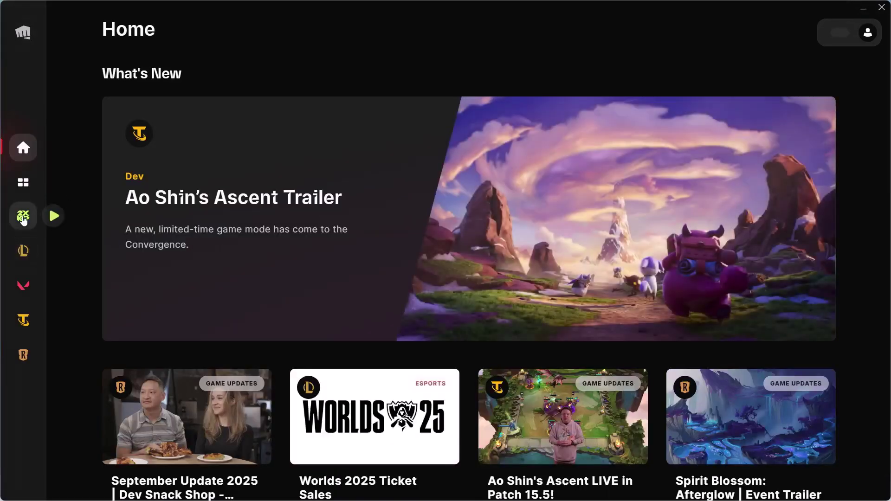
{"action": "left_click", "coordinate": [23, 218]}
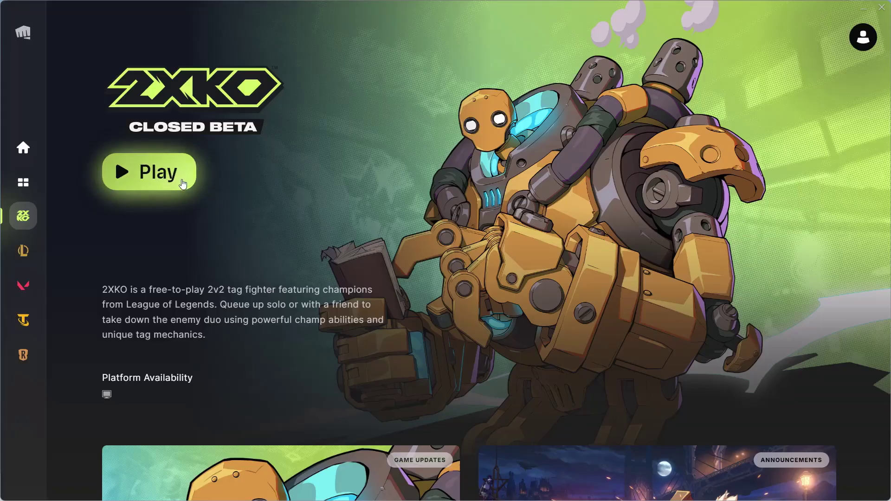
{"action": "left_click", "coordinate": [182, 184]}
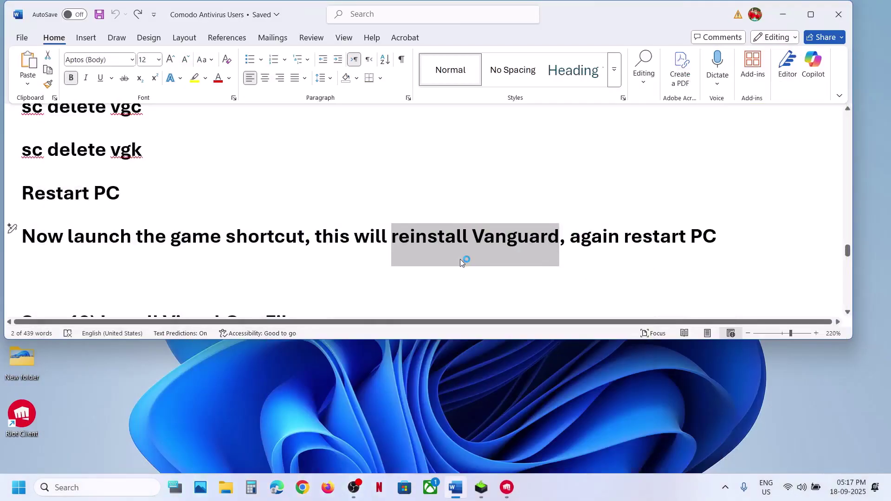
Highlight 'reinstall Vanguard', view the power options without restarting, and check Riot Client
{"action": "left_click", "coordinate": [435, 244]}
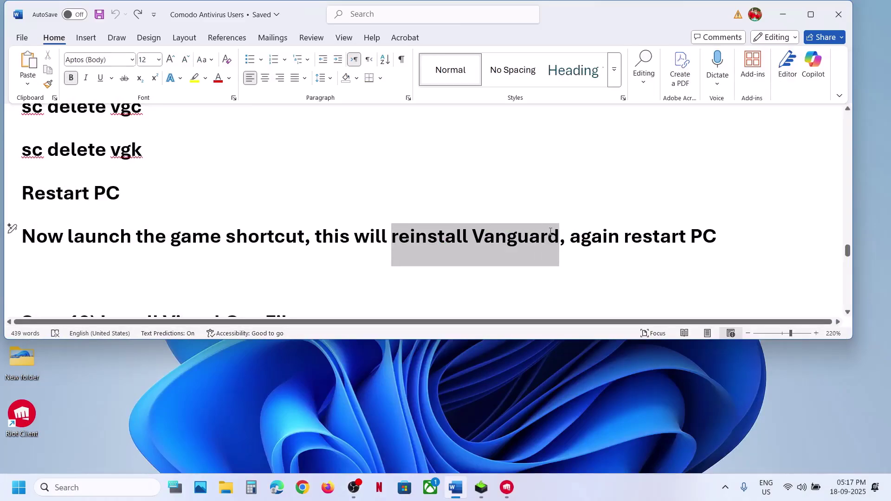
{"action": "left_click_drag", "start_coordinate": [551, 232], "coordinate": [552, 234]}
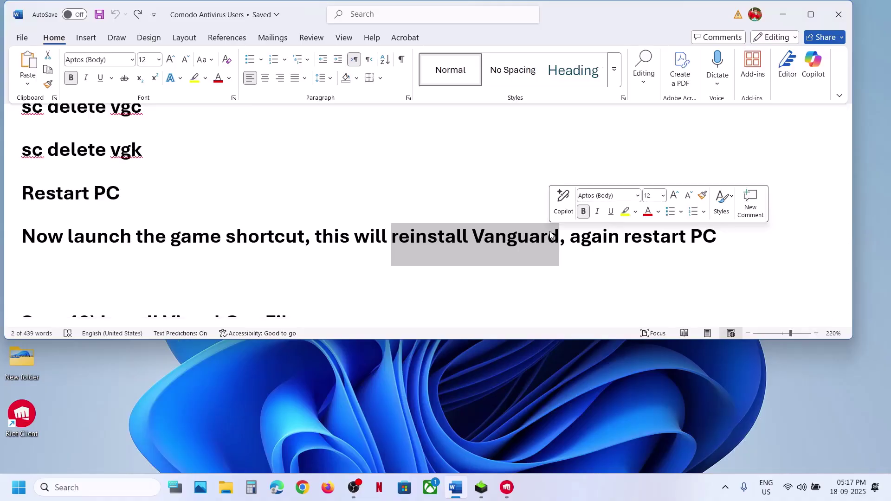
{"action": "left_click", "coordinate": [19, 488]}
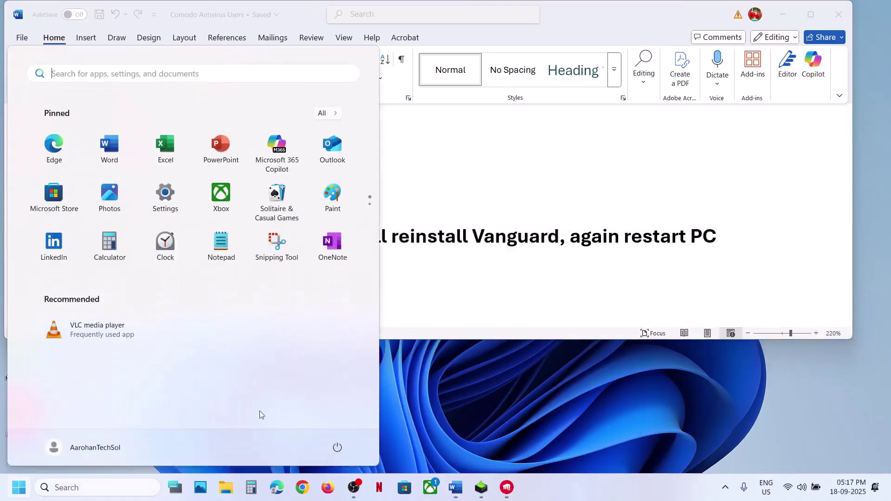
{"action": "left_click", "coordinate": [338, 447]}
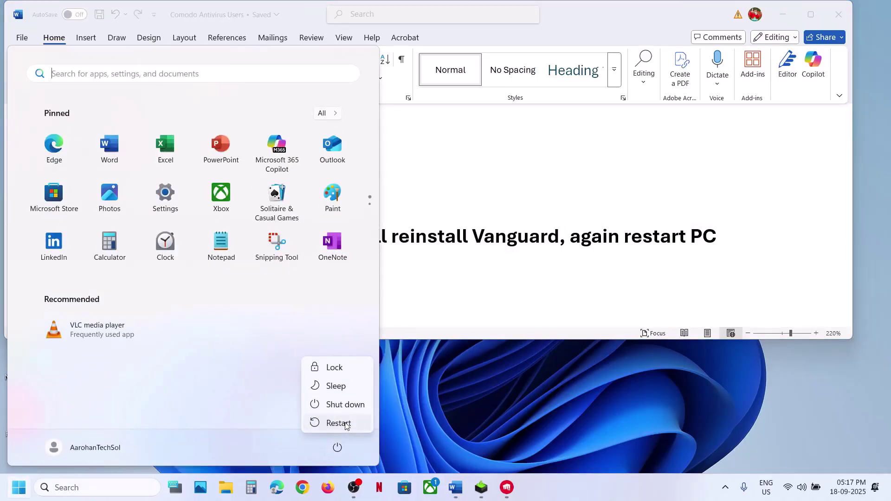
{"action": "left_click", "coordinate": [547, 298]}
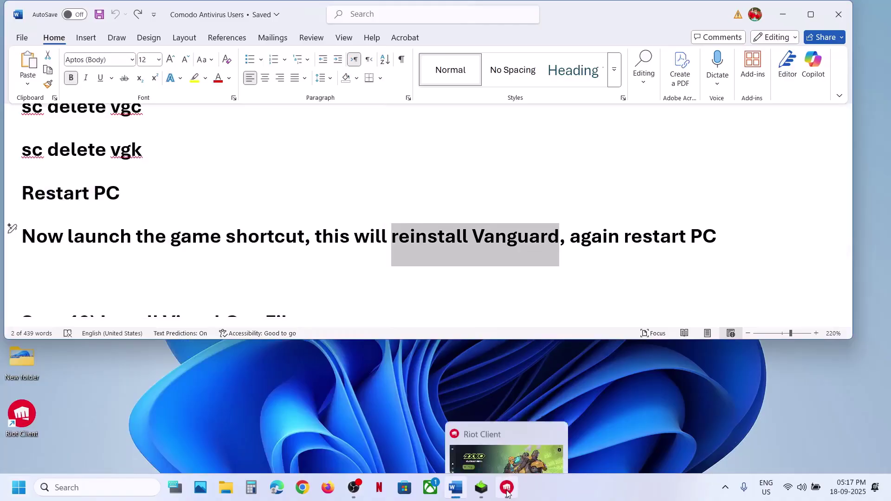
{"action": "left_click", "coordinate": [508, 490]}
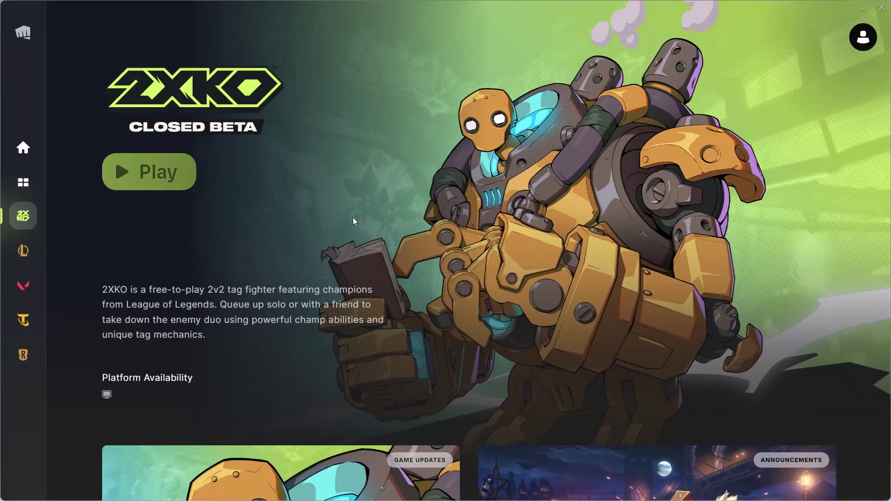
{"action": "key", "text": "alt+Tab"}
Scroll the Word guide down to Step 19, Install Visual C++ Files
{"action": "left_click", "coordinate": [208, 258]}
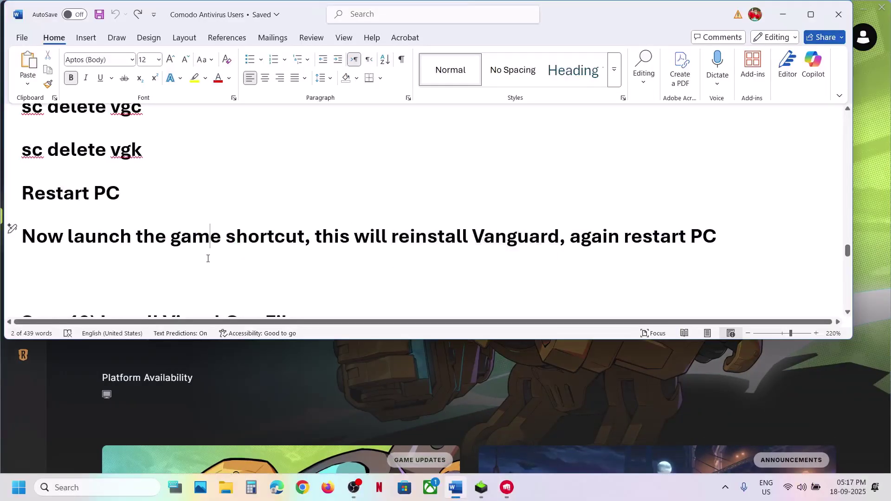
{"action": "left_click_drag", "start_coordinate": [590, 242], "coordinate": [716, 239]}
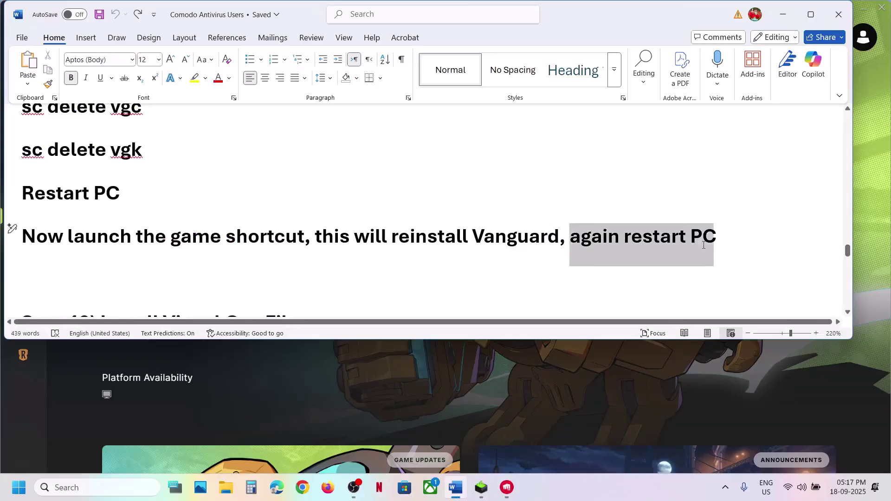
{"action": "left_click", "coordinate": [228, 282]}
{"action": "scroll", "coordinate": [229, 284], "scroll_direction": "down", "scroll_amount": 2}
{"action": "scroll", "coordinate": [229, 284], "scroll_direction": "down", "scroll_amount": 2}
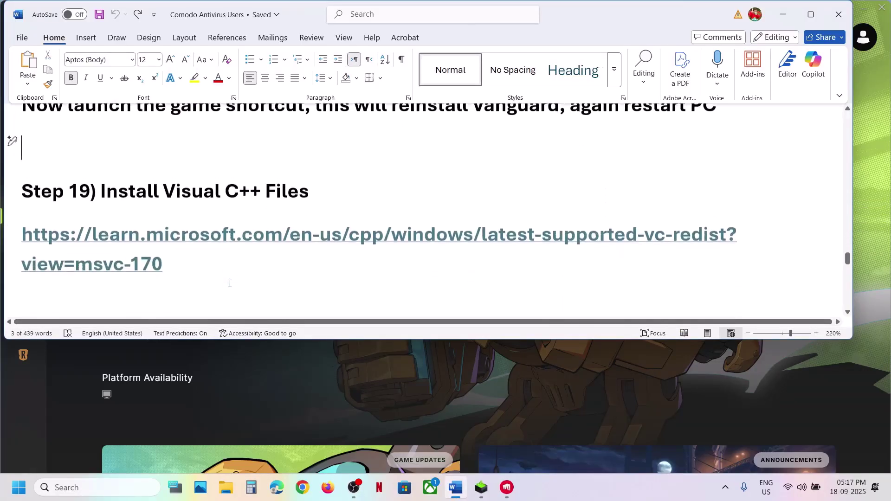
Open the Microsoft Learn page, then download and repair the x86 Visual C++ redistributable
{"action": "left_click", "coordinate": [209, 230], "text": "ctrl"}
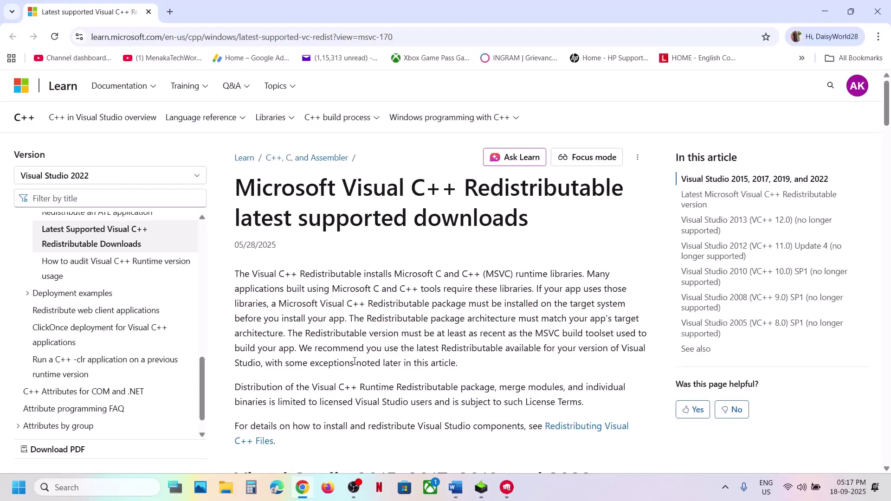
{"action": "scroll", "coordinate": [354, 362], "scroll_direction": "down", "scroll_amount": 12}
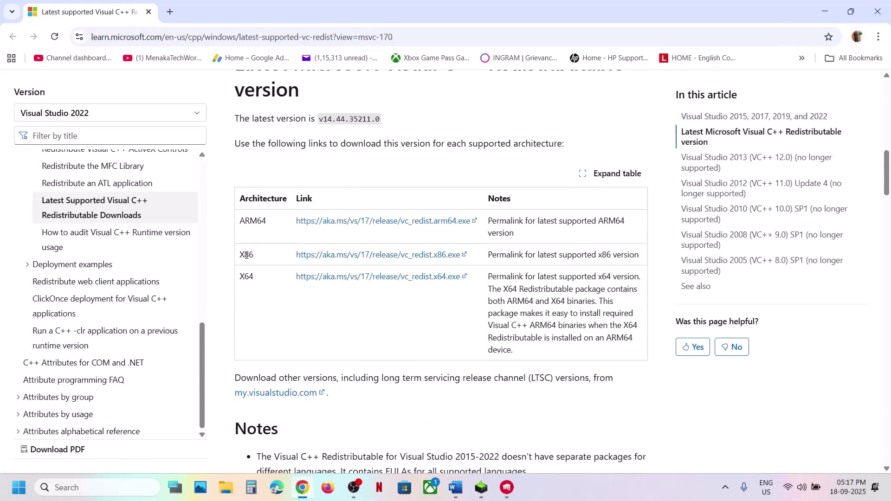
{"action": "left_click_drag", "start_coordinate": [259, 272], "coordinate": [268, 285]}
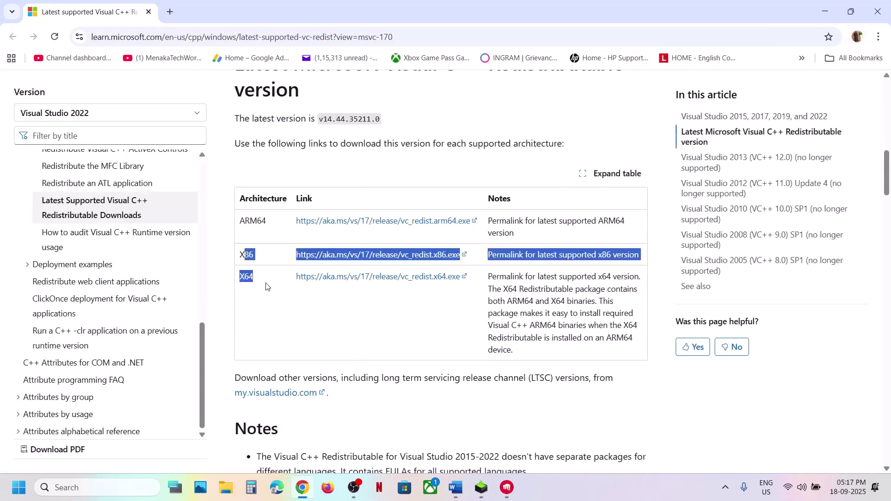
{"action": "left_click", "coordinate": [404, 256]}
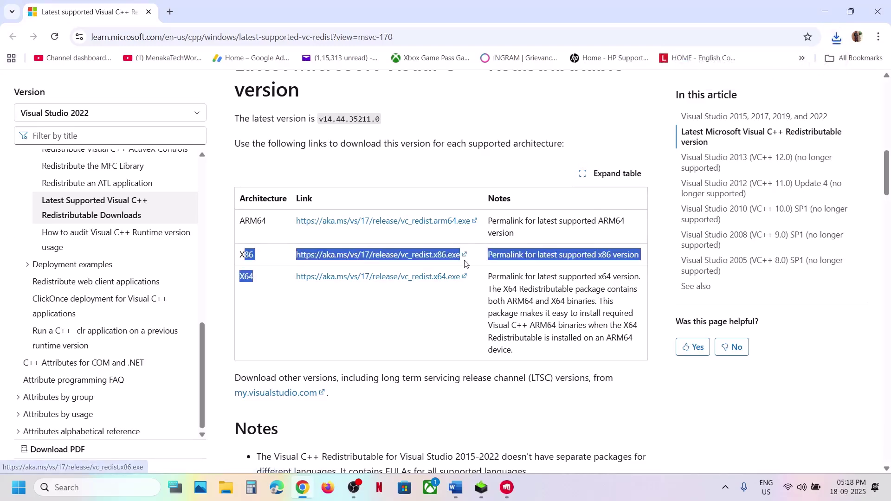
{"action": "left_click", "coordinate": [458, 305]}
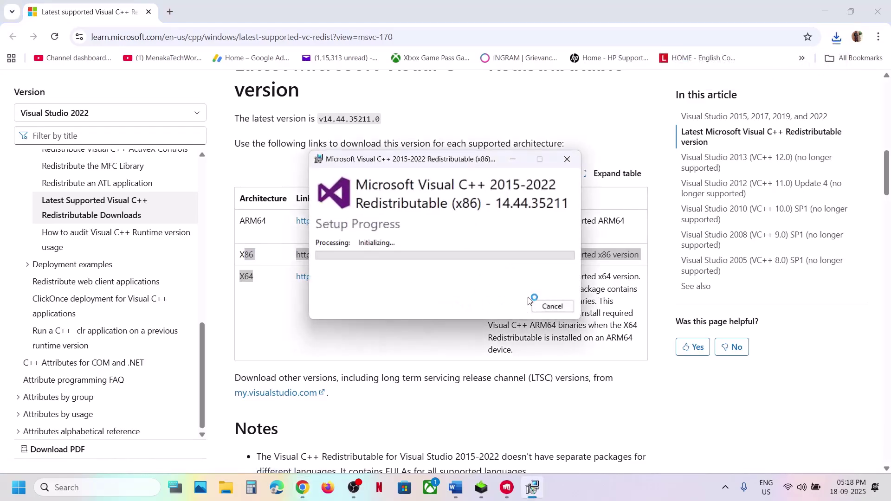
{"action": "left_click", "coordinate": [385, 330]}
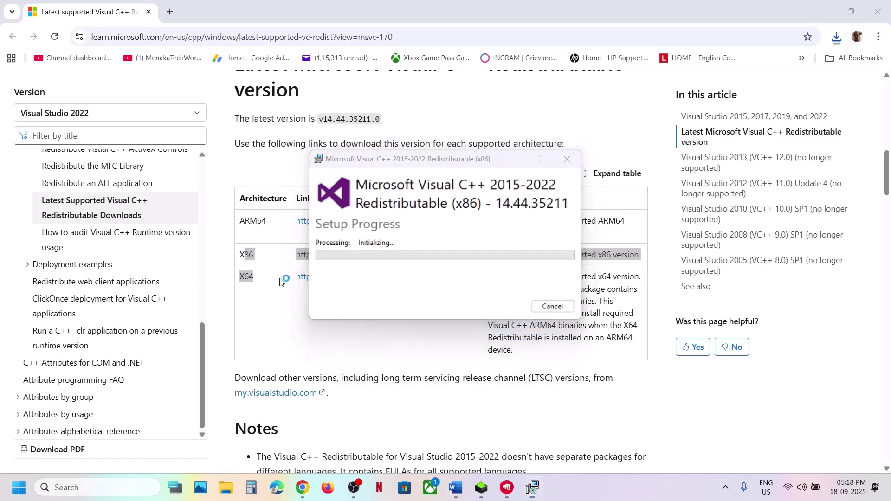
Download and repair the x64 redistributable, then close both finished installers
{"action": "left_click", "coordinate": [356, 276]}
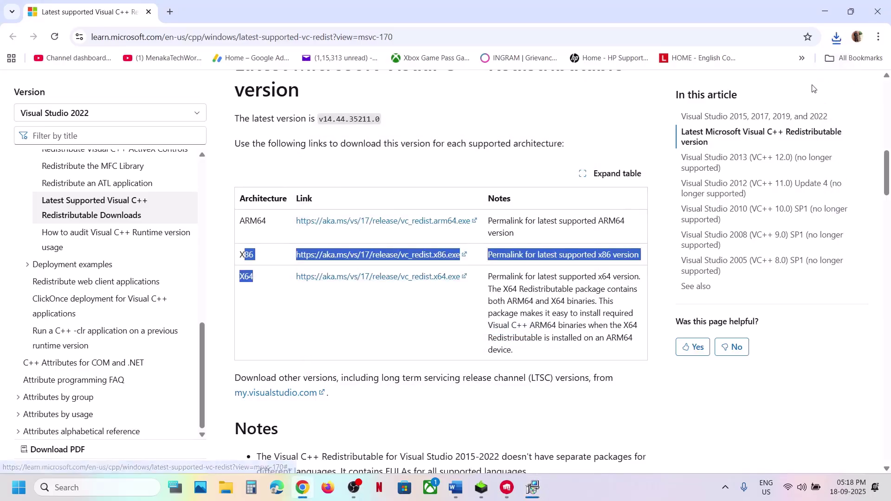
{"action": "left_click", "coordinate": [837, 38]}
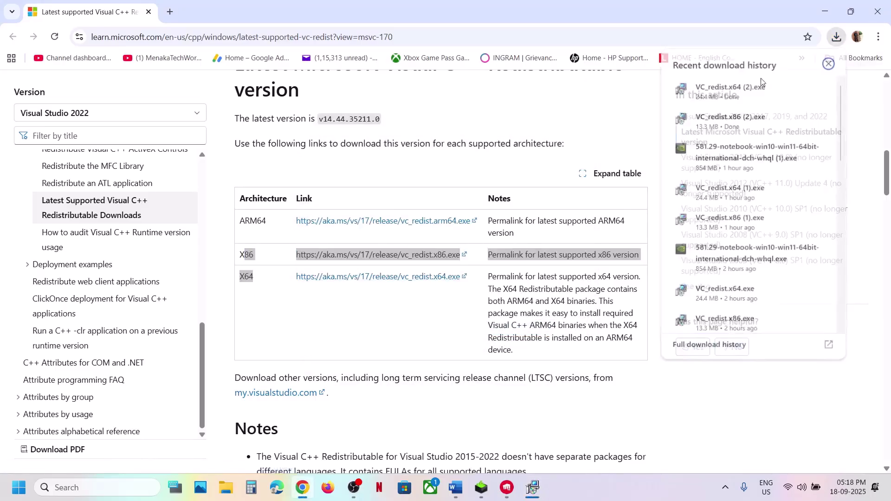
{"action": "left_click", "coordinate": [727, 89]}
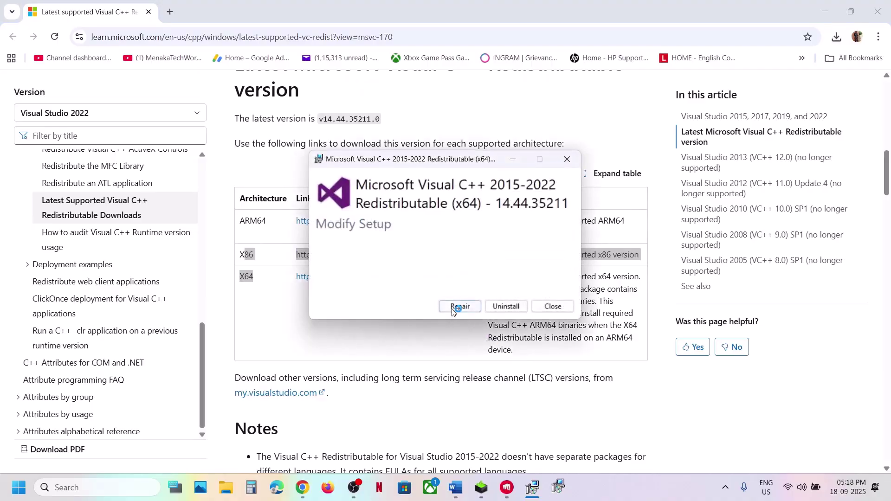
{"action": "left_click", "coordinate": [459, 306]}
{"action": "left_click", "coordinate": [414, 330]}
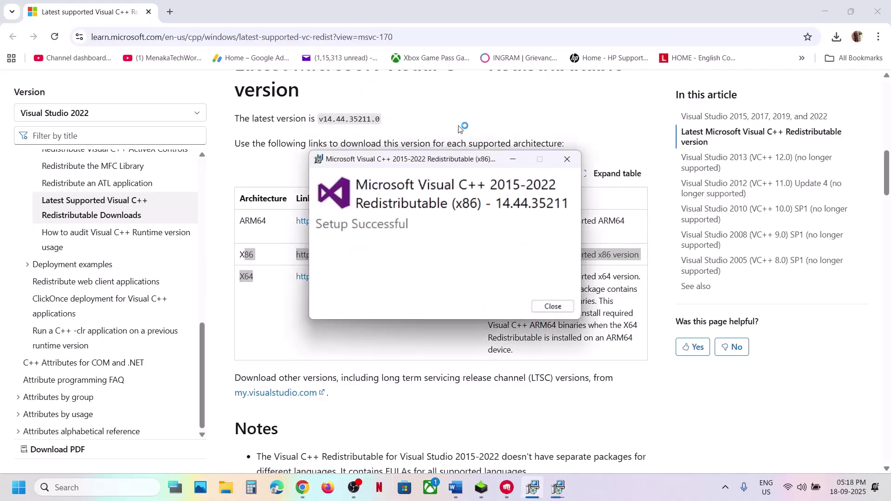
{"action": "left_click_drag", "start_coordinate": [454, 166], "coordinate": [291, 185]}
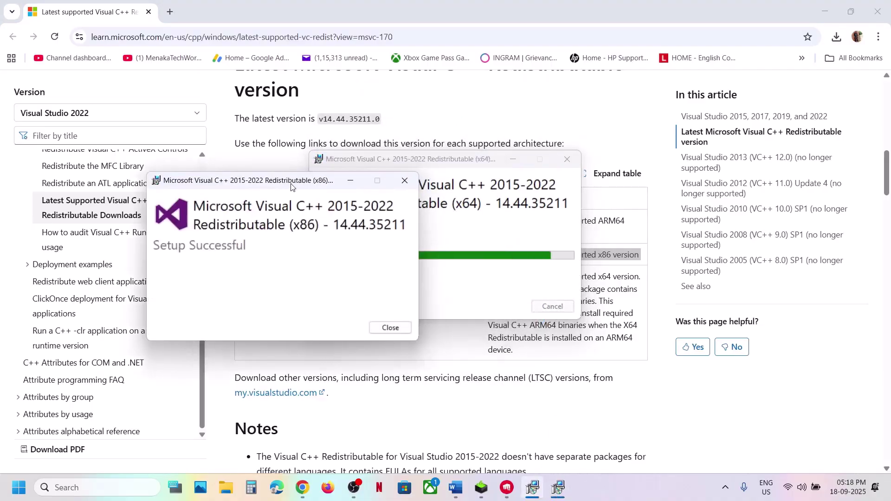
{"action": "left_click", "coordinate": [389, 327]}
{"action": "left_click", "coordinate": [552, 306]}
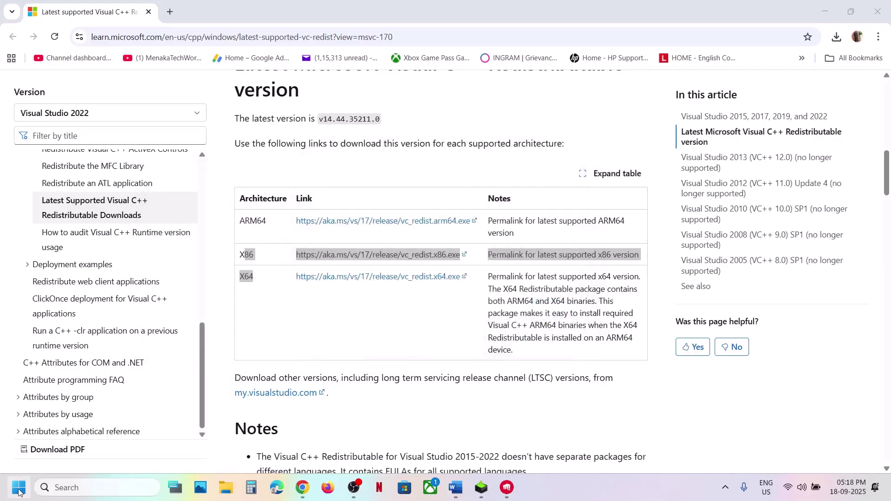
Dismiss the power options, then highlight Step 20's run-from-installation-folder instruction in Word
{"action": "left_click", "coordinate": [18, 487]}
{"action": "left_click", "coordinate": [337, 447]}
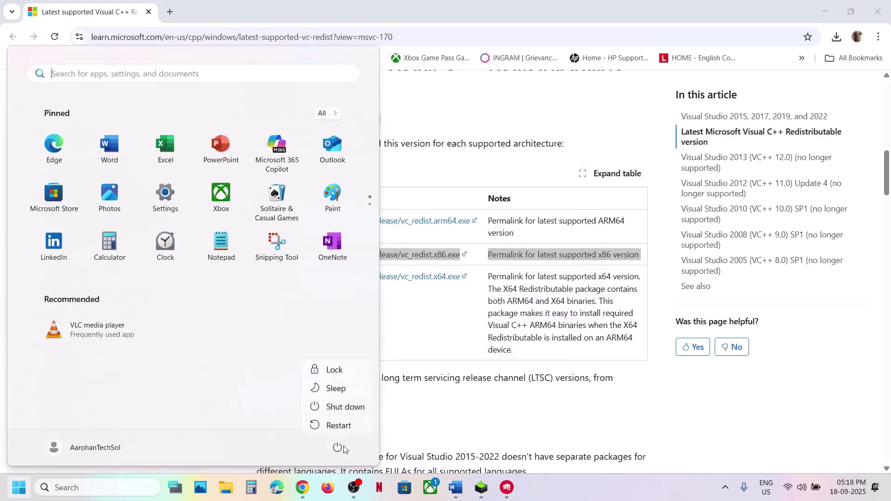
{"action": "key", "text": "Escape"}
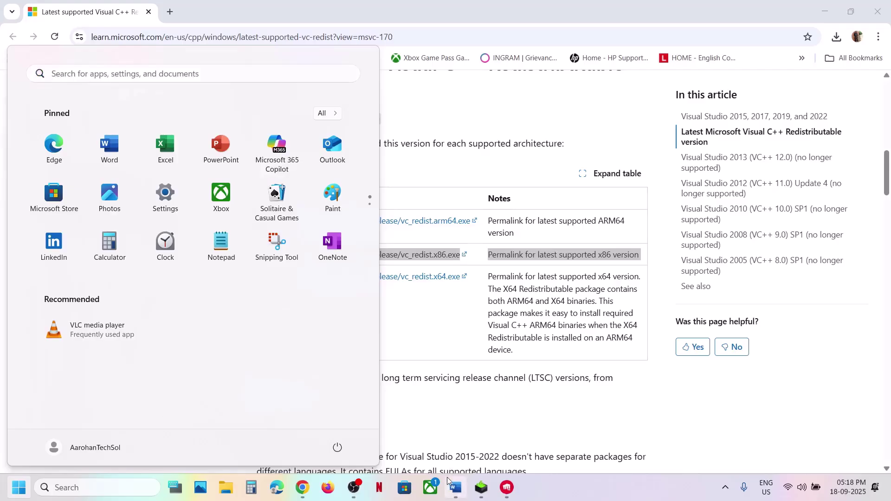
{"action": "left_click", "coordinate": [454, 486]}
{"action": "scroll", "coordinate": [226, 218], "scroll_direction": "down", "scroll_amount": 3}
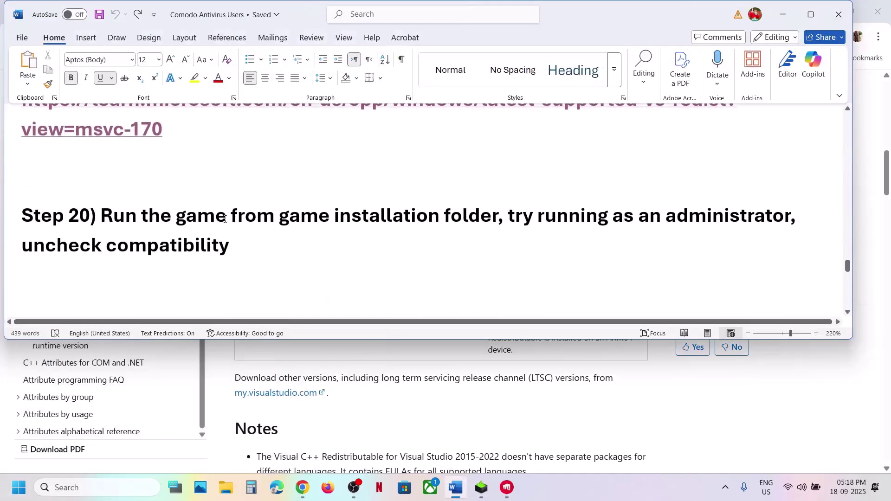
{"action": "left_click_drag", "start_coordinate": [168, 210], "coordinate": [412, 238]}
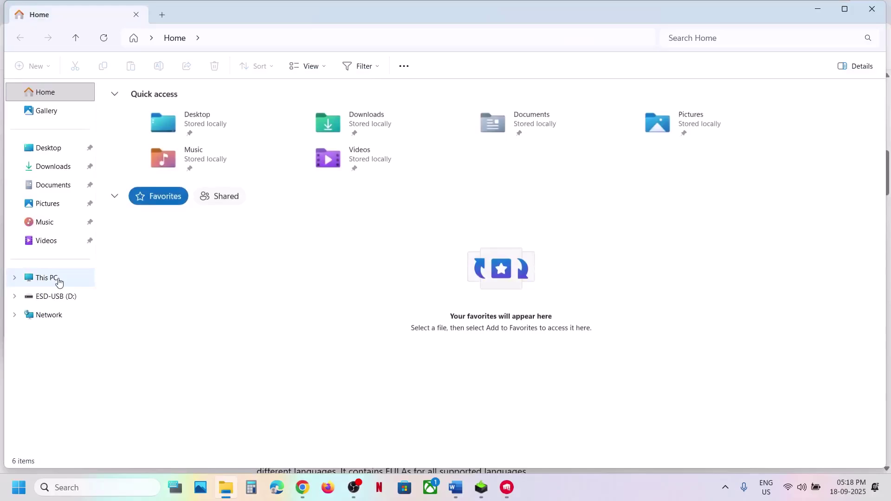
In File Explorer, browse to C:\Riot Games\2XKO\Live
{"action": "left_click", "coordinate": [46, 278]}
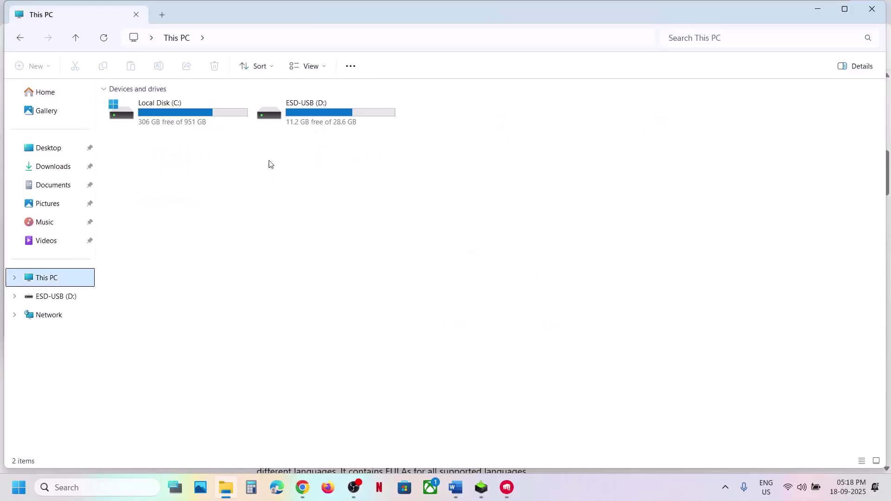
{"action": "left_click", "coordinate": [197, 122]}
{"action": "double_click", "coordinate": [197, 122]}
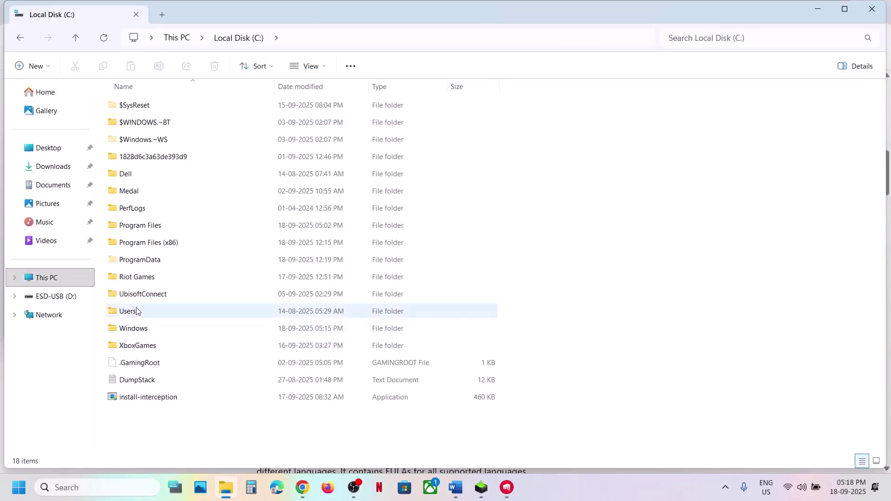
{"action": "double_click", "coordinate": [139, 277]}
{"action": "left_click", "coordinate": [143, 104]}
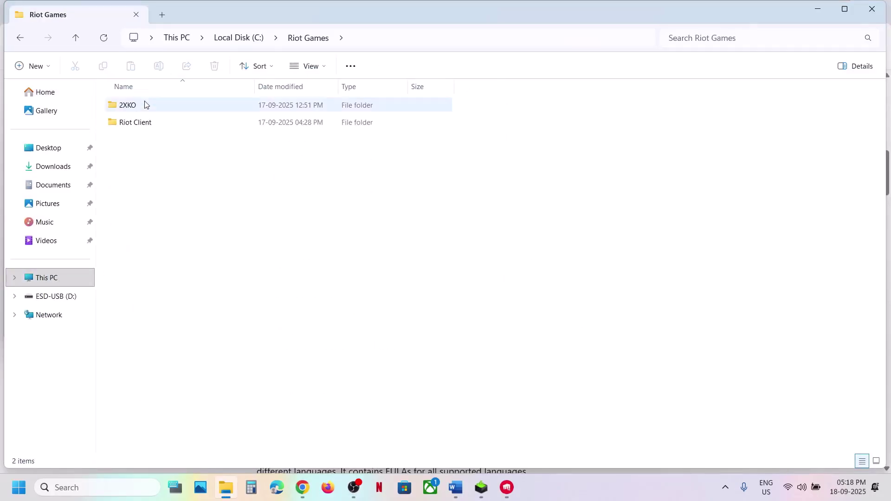
{"action": "double_click", "coordinate": [144, 105]}
{"action": "left_click", "coordinate": [169, 108]}
{"action": "double_click", "coordinate": [169, 107]}
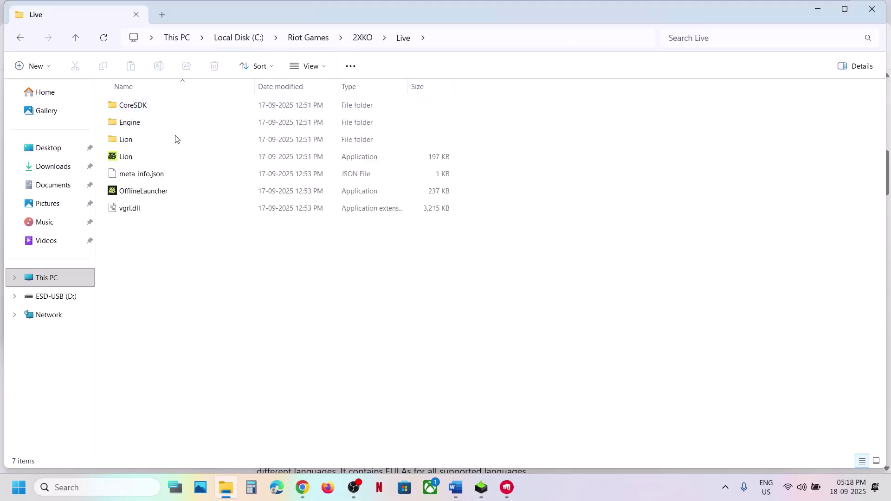
Open the Lion\Binaries\Win64 folder inside the 2XKO Live folder
{"action": "left_click", "coordinate": [133, 159]}
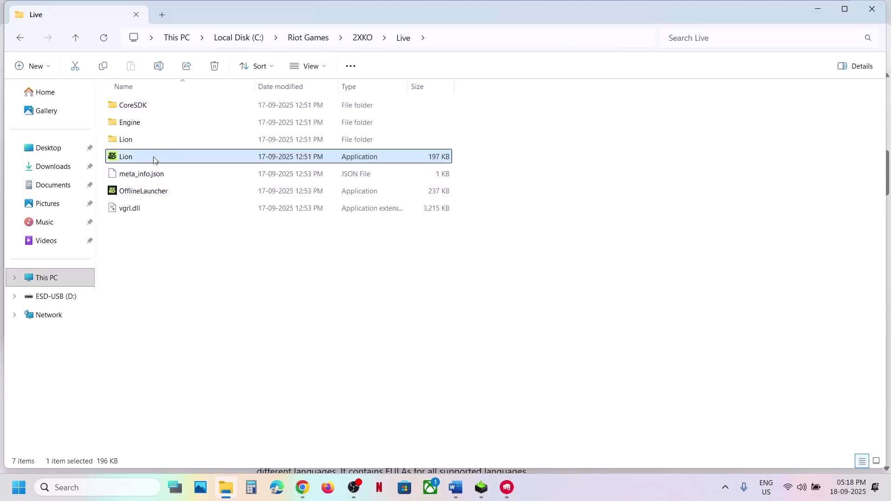
{"action": "right_click", "coordinate": [169, 159]}
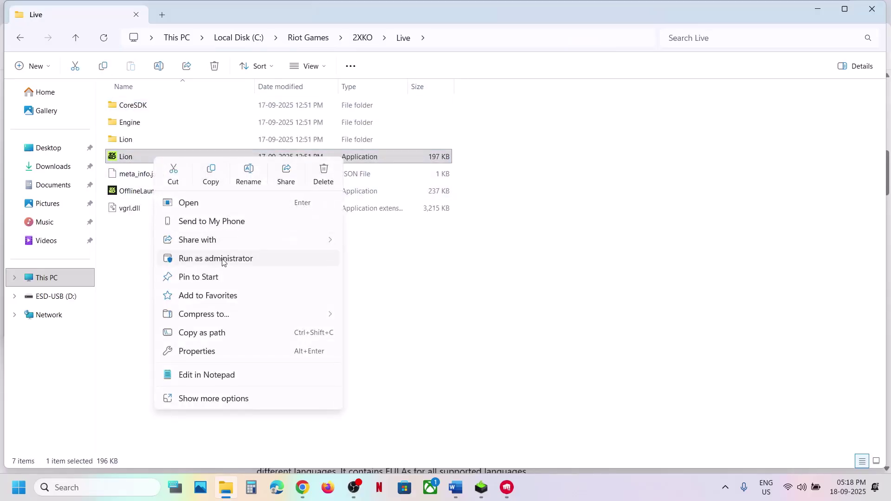
{"action": "left_click", "coordinate": [125, 139]}
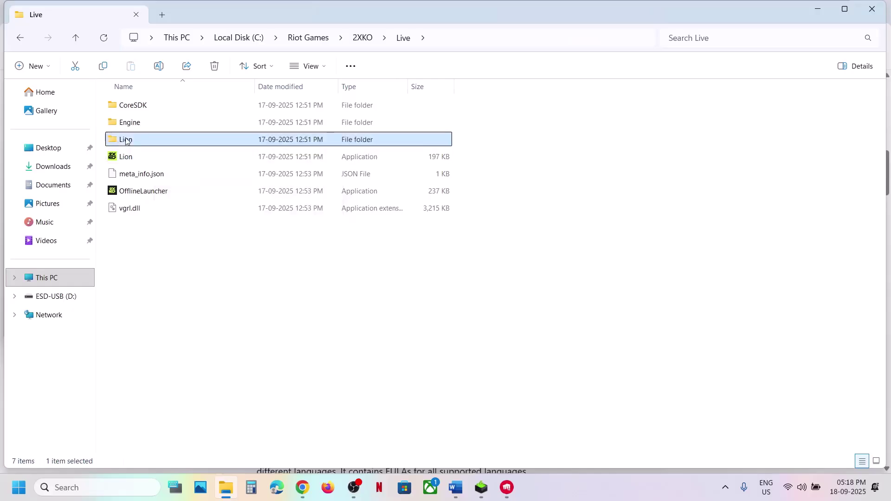
{"action": "double_click", "coordinate": [124, 139]}
{"action": "double_click", "coordinate": [141, 109]}
{"action": "double_click", "coordinate": [141, 109]}
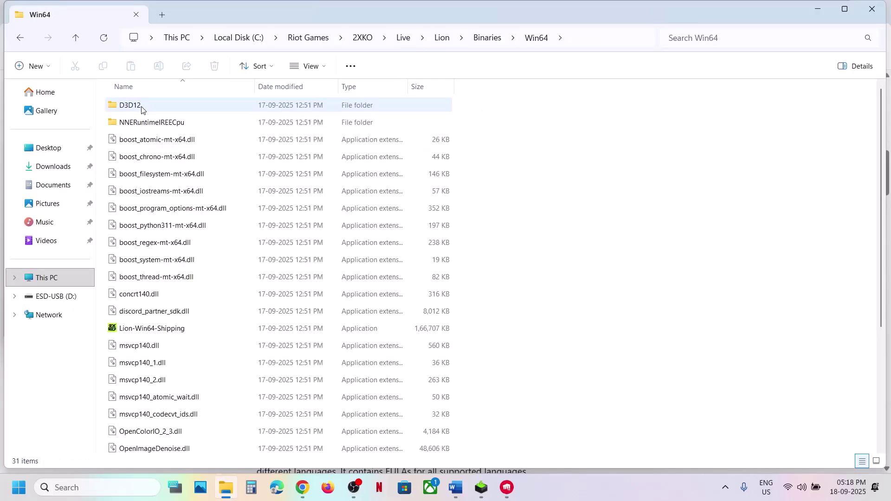
Set Lion-Win64-Shipping to Windows 8 compatibility mode, apply it, and close File Explorer
{"action": "left_click", "coordinate": [147, 329]}
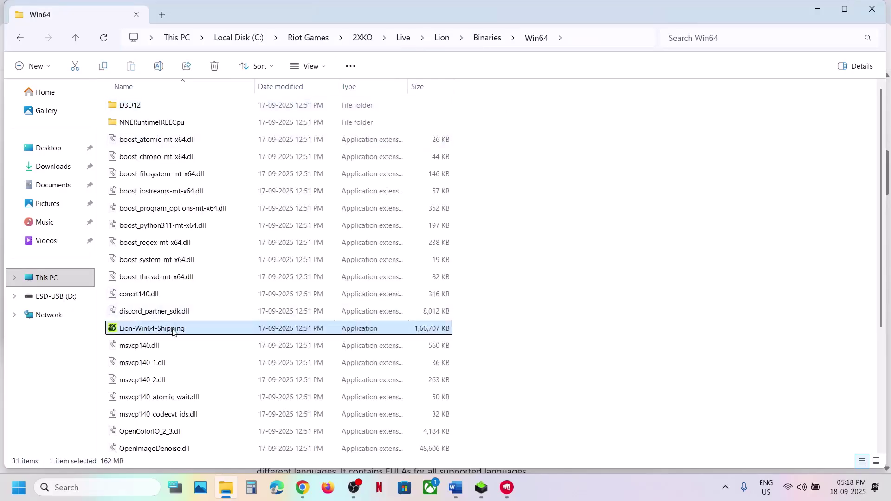
{"action": "right_click", "coordinate": [173, 330]}
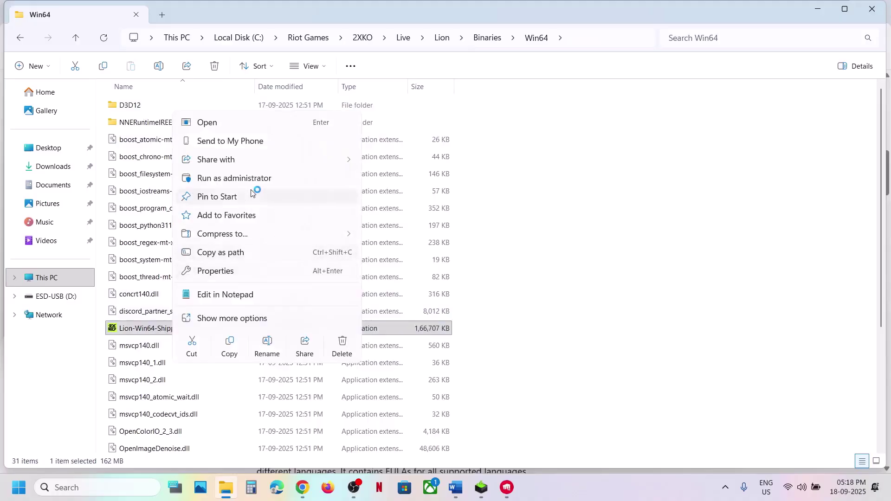
{"action": "right_click", "coordinate": [130, 330]}
{"action": "left_click", "coordinate": [180, 273]}
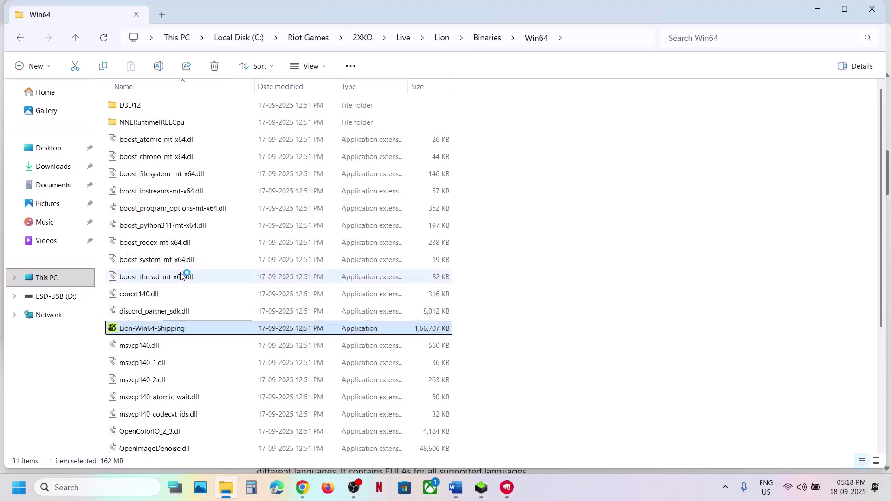
{"action": "left_click", "coordinate": [256, 182]}
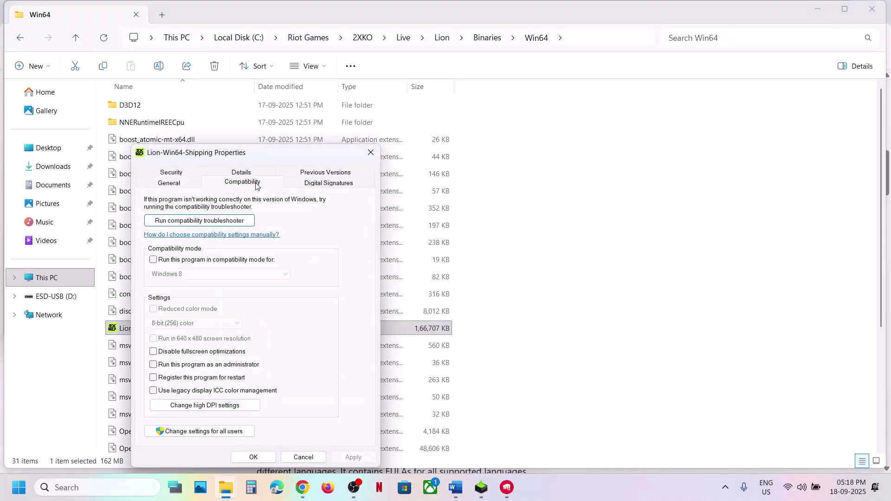
{"action": "left_click", "coordinate": [154, 261]}
{"action": "left_click", "coordinate": [342, 457]}
{"action": "left_click", "coordinate": [256, 457]}
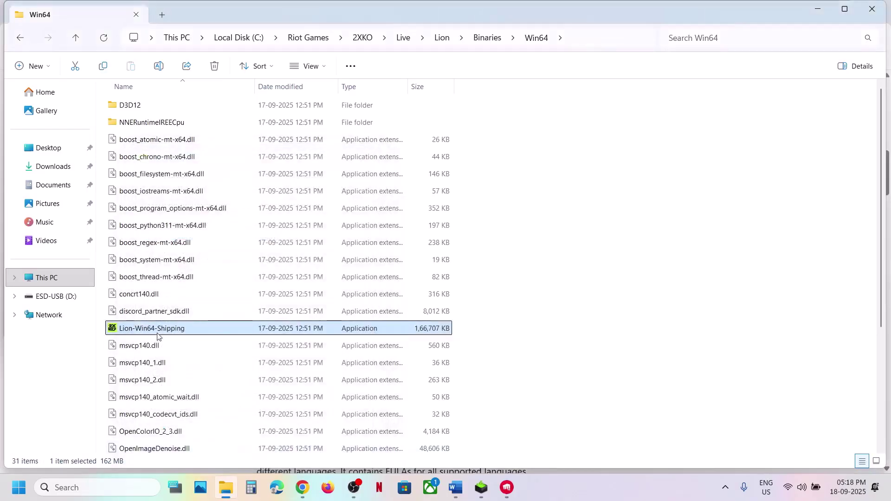
{"action": "left_click", "coordinate": [872, 9]}
Open the NVIDIA driver download page from the link in the Word notes
{"action": "scroll", "coordinate": [296, 264], "scroll_direction": "down", "scroll_amount": 3}
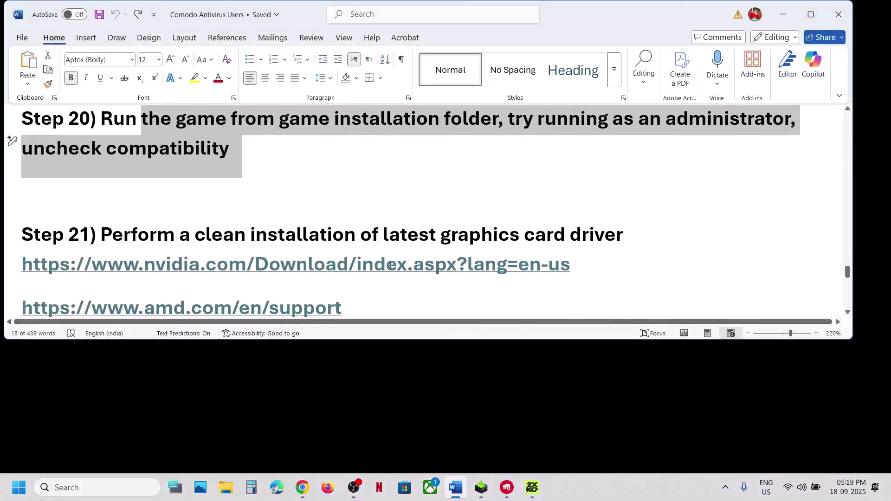
{"action": "left_click", "coordinate": [370, 265], "text": "ctrl"}
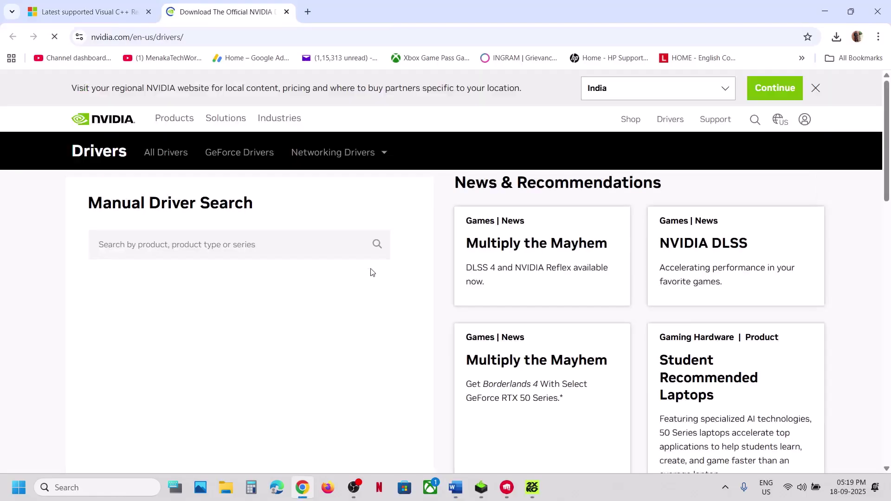
{"action": "left_click", "coordinate": [456, 487]}
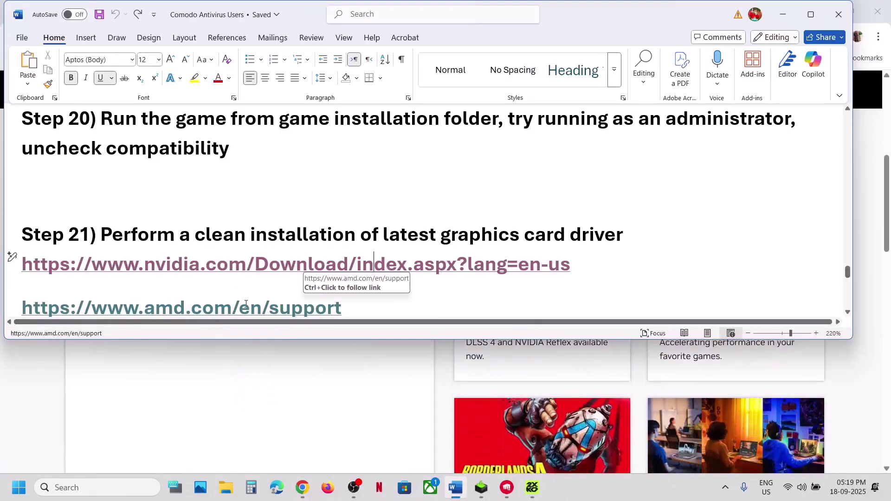
{"action": "scroll", "coordinate": [246, 304], "scroll_direction": "down", "scroll_amount": 1}
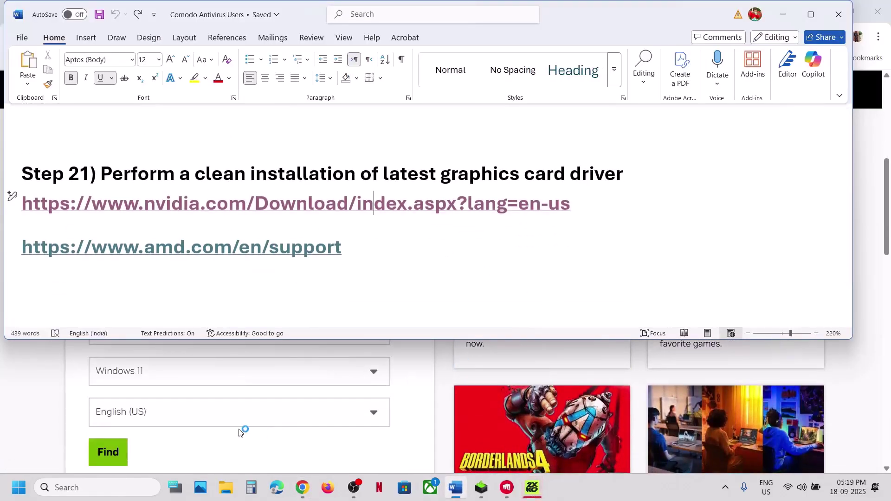
{"action": "left_click", "coordinate": [62, 398]}
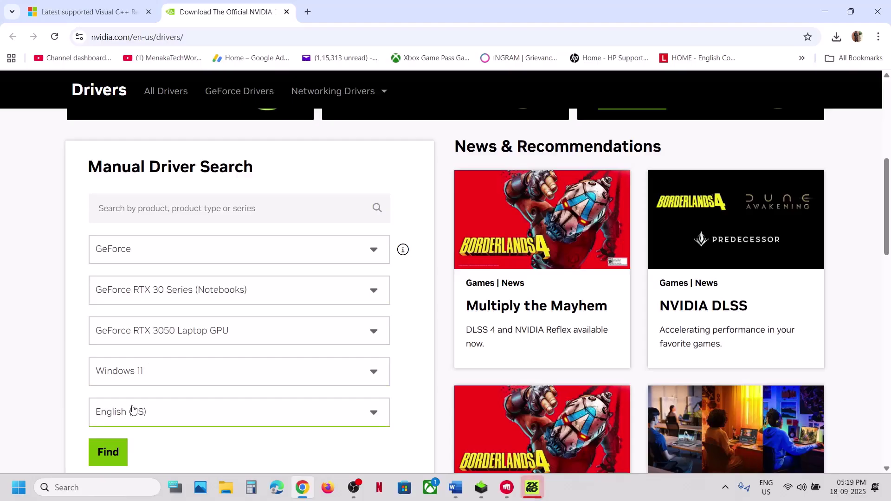
Find drivers for the RTX 3050 Laptop GPU on Windows 11 and view Game Ready Driver 581.29
{"action": "left_click", "coordinate": [106, 450]}
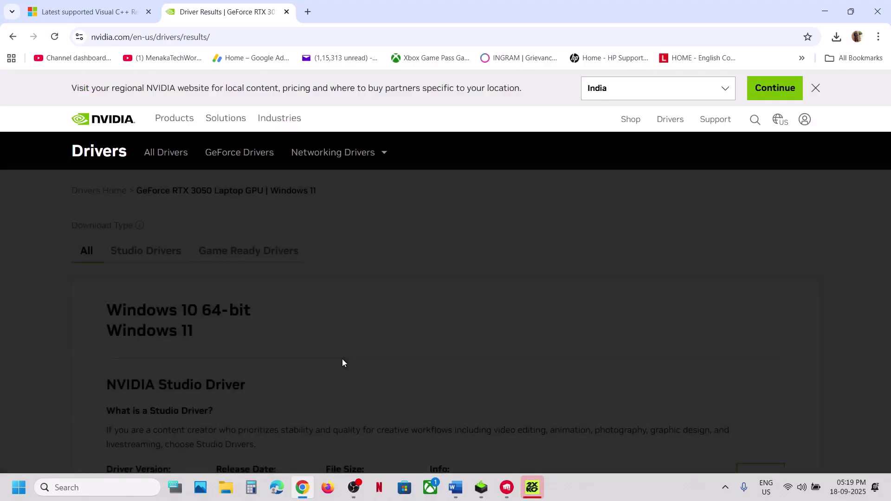
{"action": "scroll", "coordinate": [347, 315], "scroll_direction": "down", "scroll_amount": 3}
{"action": "scroll", "coordinate": [347, 317], "scroll_direction": "down", "scroll_amount": 2}
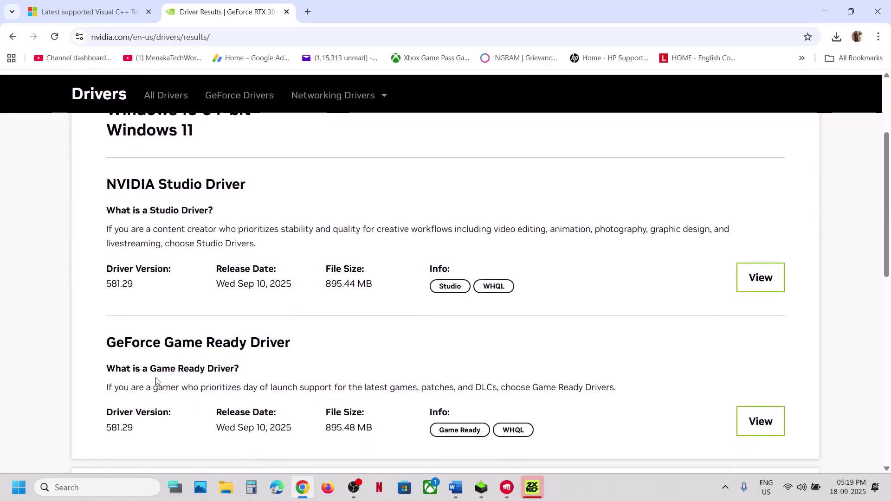
{"action": "left_click_drag", "start_coordinate": [195, 333], "coordinate": [389, 351]}
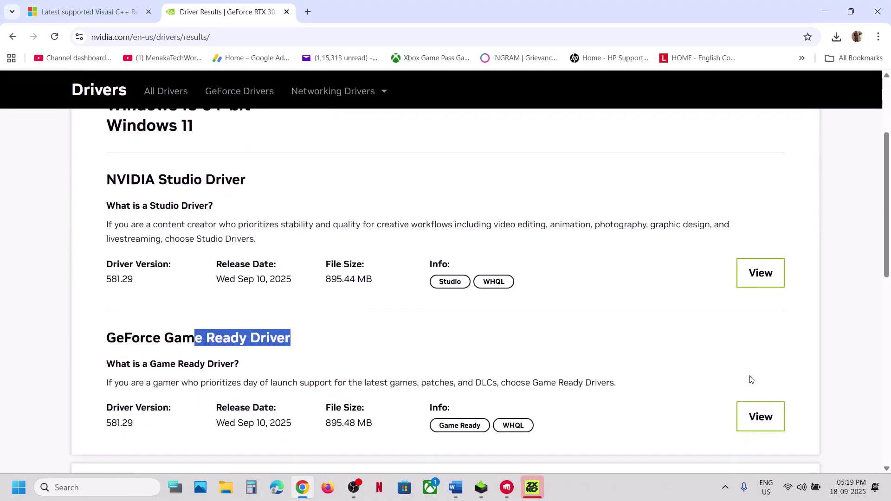
{"action": "left_click", "coordinate": [758, 416]}
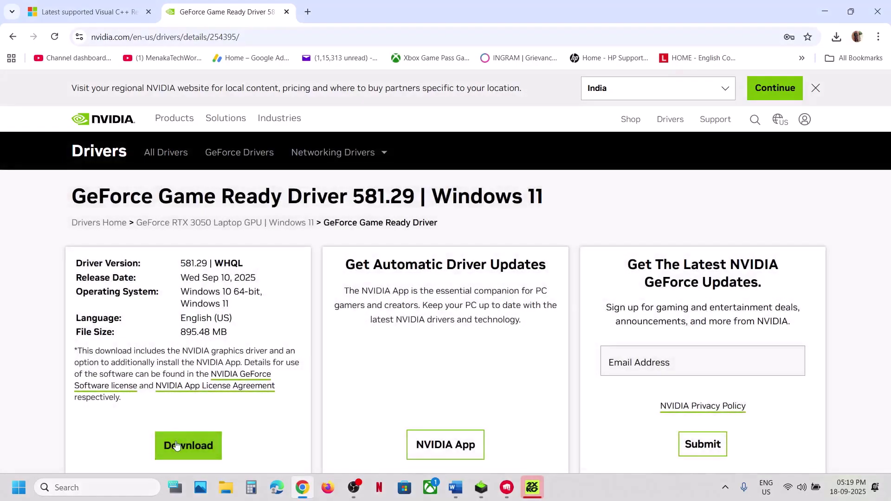
Download Game Ready Driver 581.29, accept the licence and choose custom installation
{"action": "left_click", "coordinate": [177, 446]}
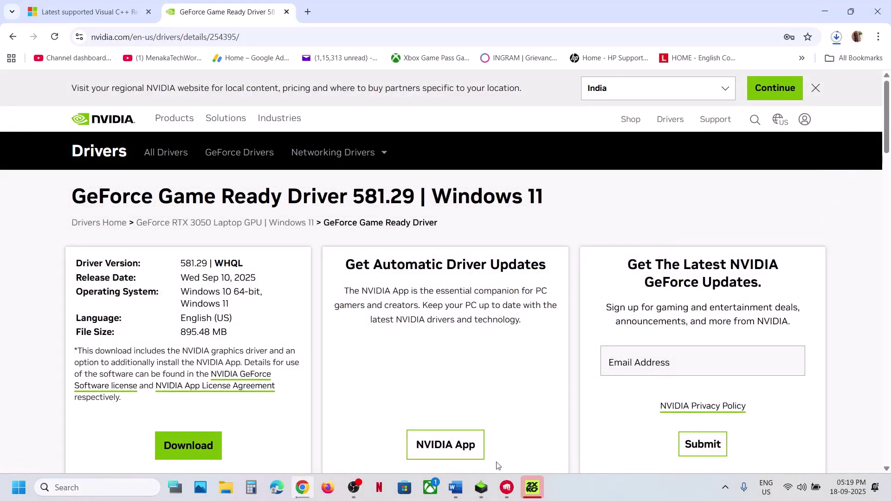
{"action": "left_click", "coordinate": [483, 488]}
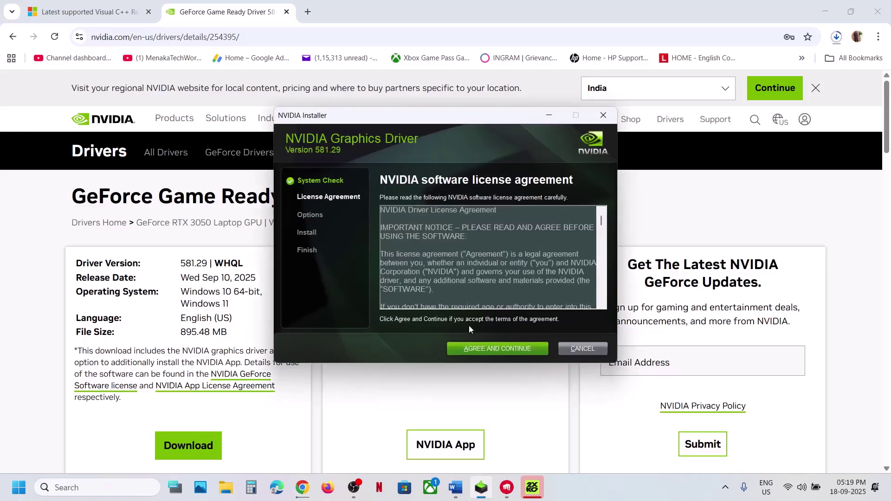
{"action": "left_click", "coordinate": [479, 349]}
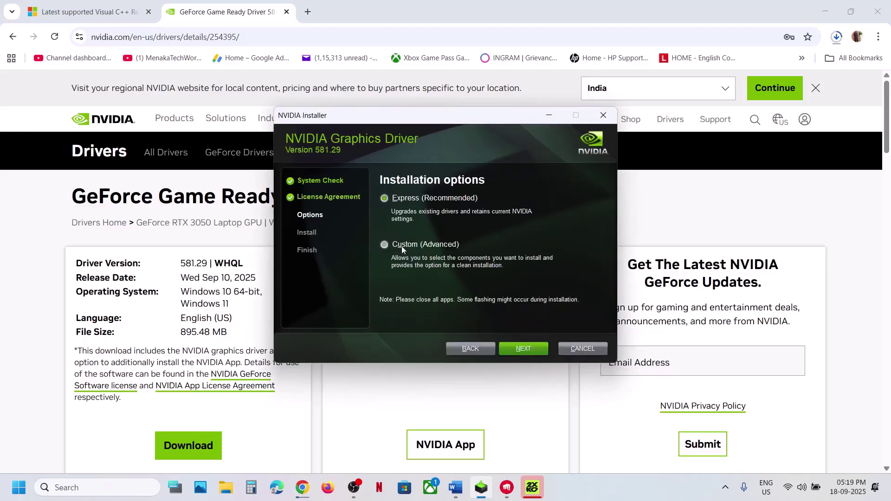
{"action": "left_click", "coordinate": [402, 246]}
{"action": "left_click", "coordinate": [510, 349]}
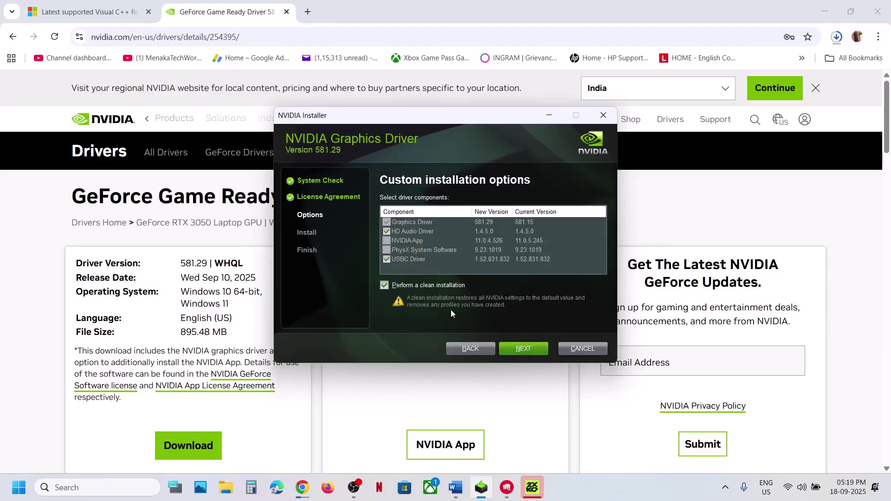
Dismiss the Start power options and return to Word at Step 22, Update Windows
{"action": "left_click", "coordinate": [18, 488]}
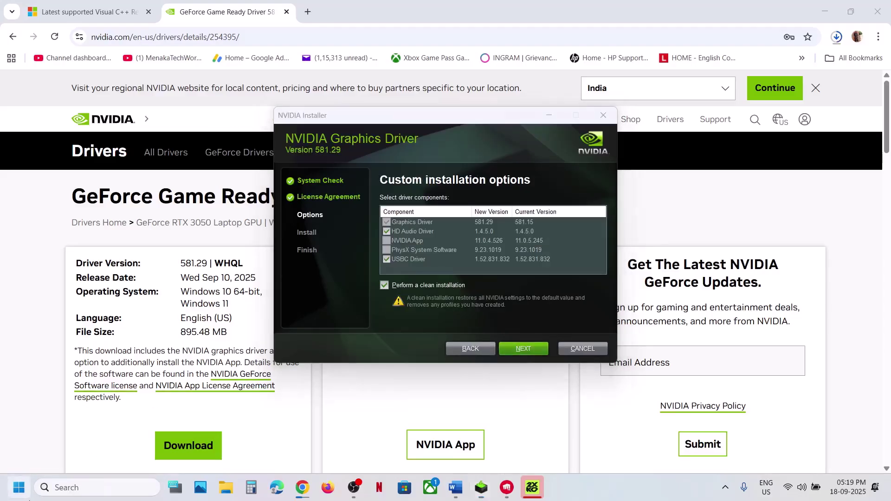
{"action": "left_click", "coordinate": [336, 448]}
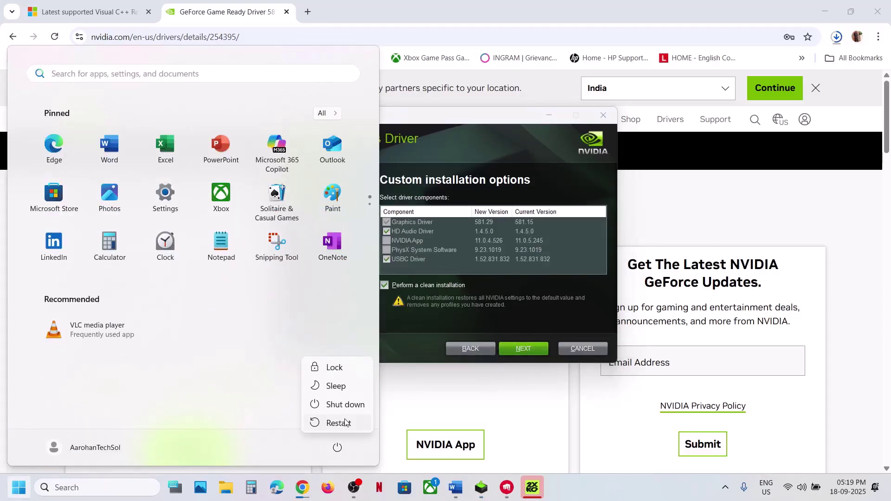
{"action": "left_click", "coordinate": [530, 415]}
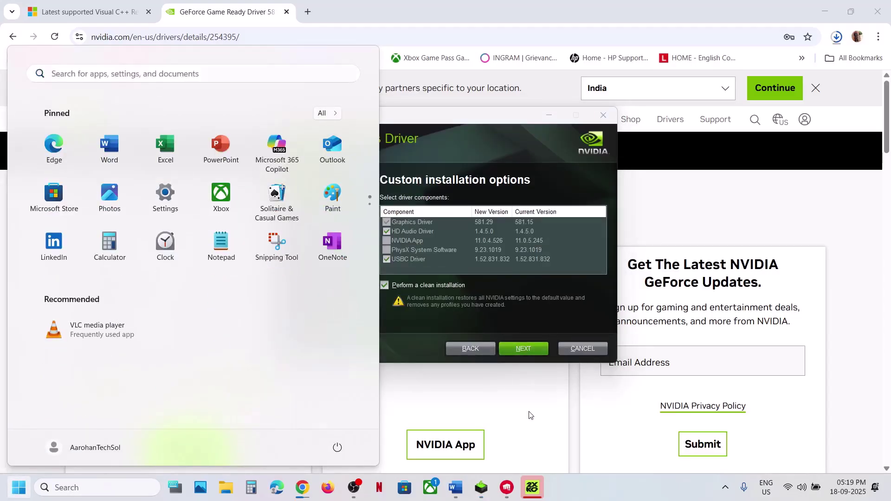
{"action": "left_click", "coordinate": [448, 494]}
{"action": "scroll", "coordinate": [333, 246], "scroll_direction": "down", "scroll_amount": 3}
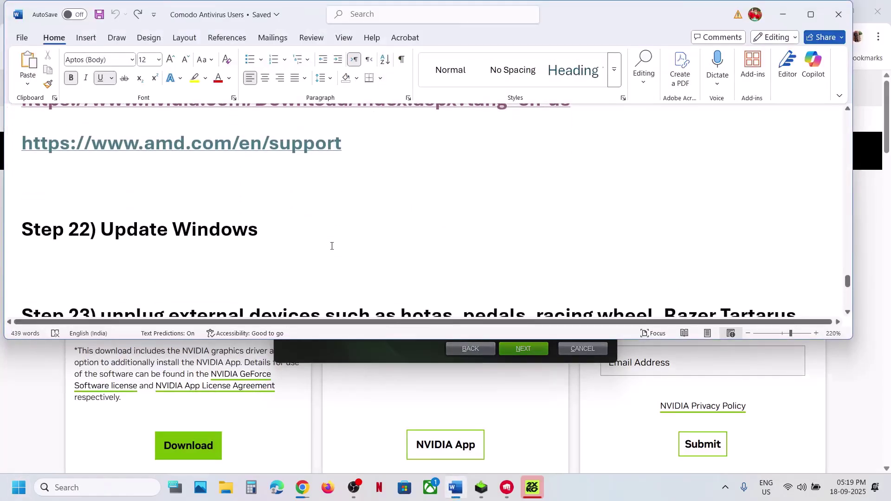
Start a Windows Update check for updates in Settings
{"action": "key", "text": "super+i"}
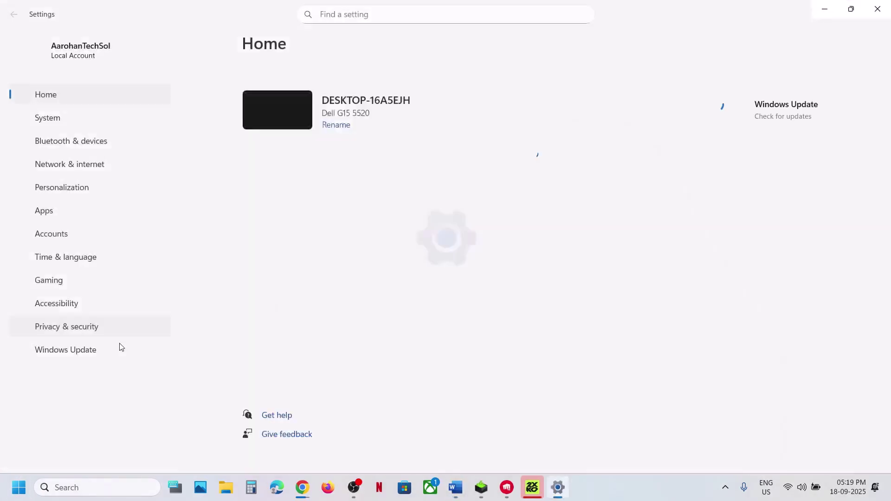
{"action": "left_click", "coordinate": [94, 350]}
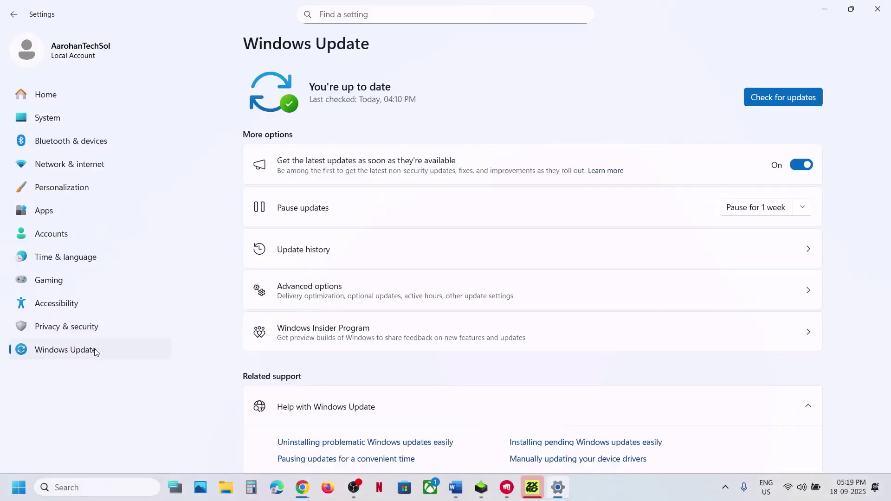
{"action": "left_click", "coordinate": [756, 103]}
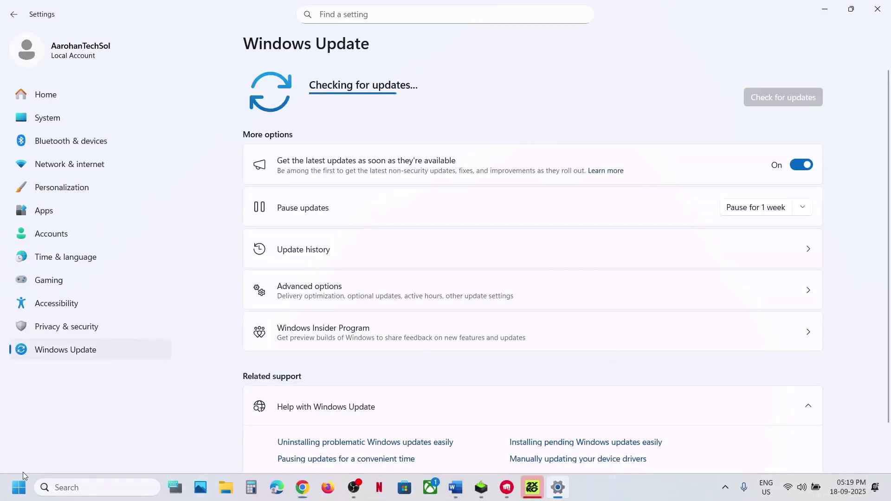
Return to the Word notes and scroll to Step 23
{"action": "left_click", "coordinate": [19, 488]}
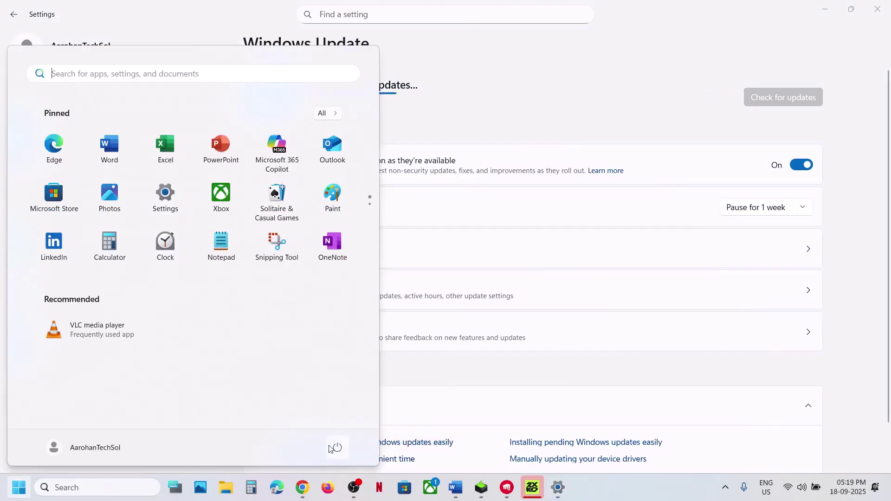
{"action": "left_click", "coordinate": [336, 448]}
{"action": "left_click", "coordinate": [466, 495]}
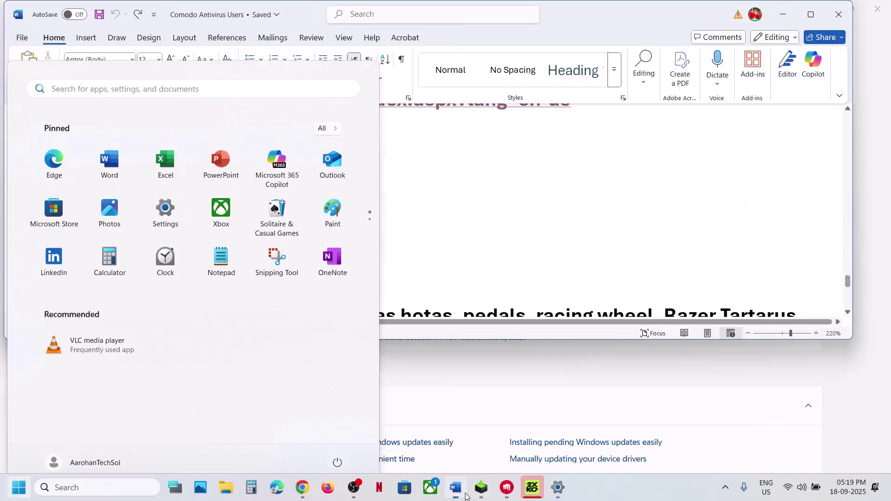
{"action": "scroll", "coordinate": [382, 237], "scroll_direction": "down", "scroll_amount": 4}
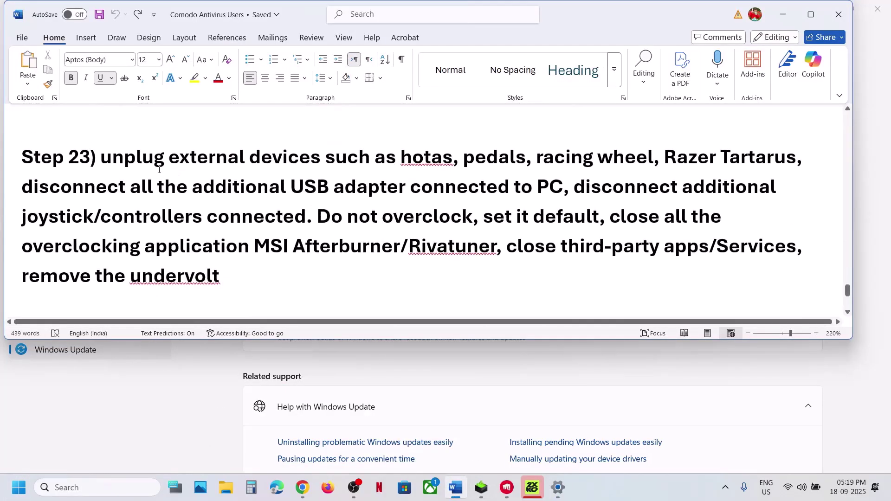
Highlight the unplug-external-devices and remove-undervolt advice, then the opening of Step 24
{"action": "left_click_drag", "start_coordinate": [160, 169], "coordinate": [797, 247]}
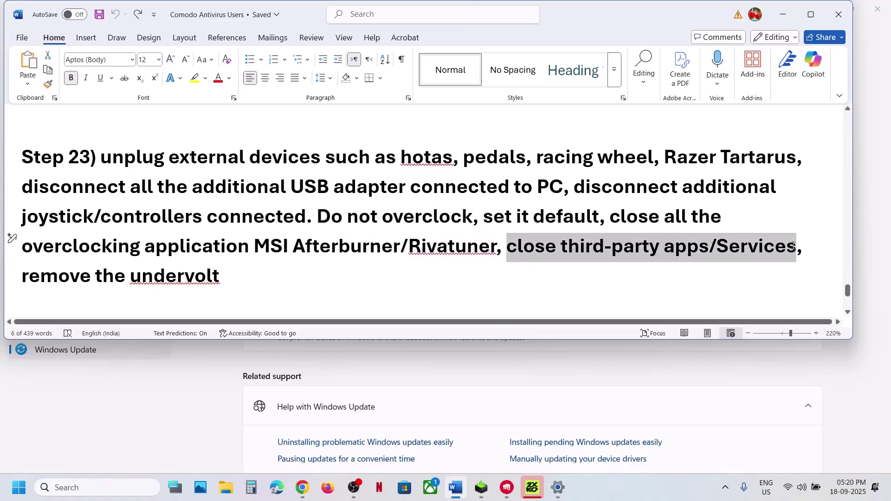
{"action": "left_click_drag", "start_coordinate": [53, 284], "coordinate": [227, 282]}
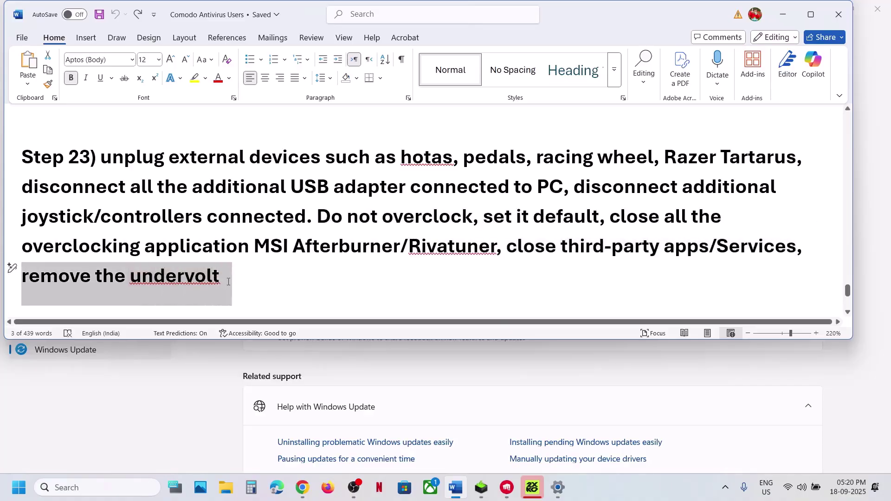
{"action": "scroll", "coordinate": [227, 281], "scroll_direction": "down", "scroll_amount": 3}
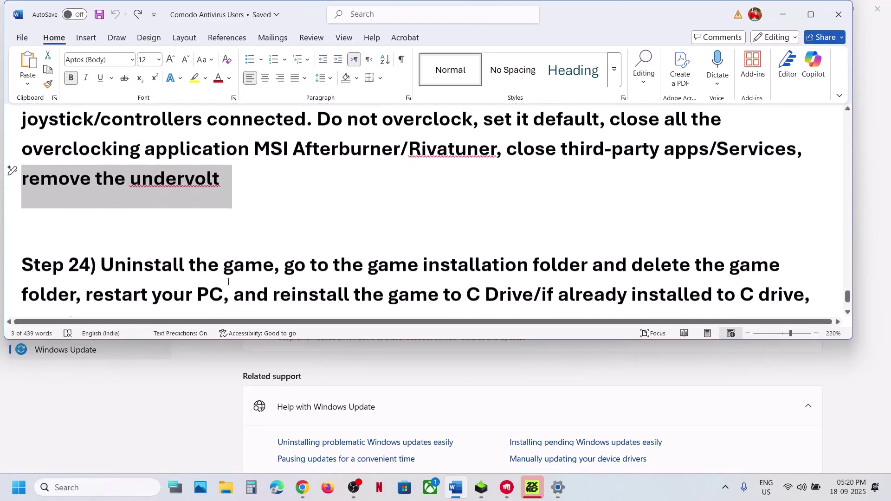
{"action": "left_click_drag", "start_coordinate": [141, 228], "coordinate": [407, 216]}
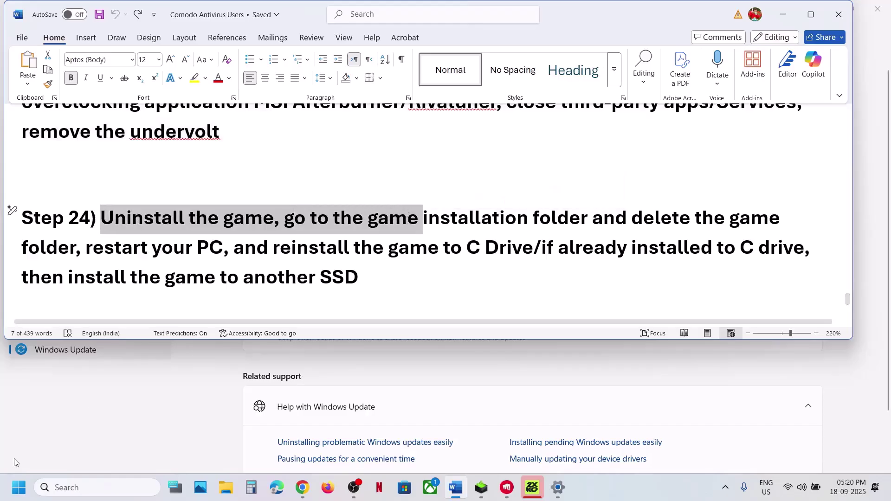
Check the running 2XKO game and look up the 2XKO app in Windows search
{"action": "left_click", "coordinate": [532, 487]}
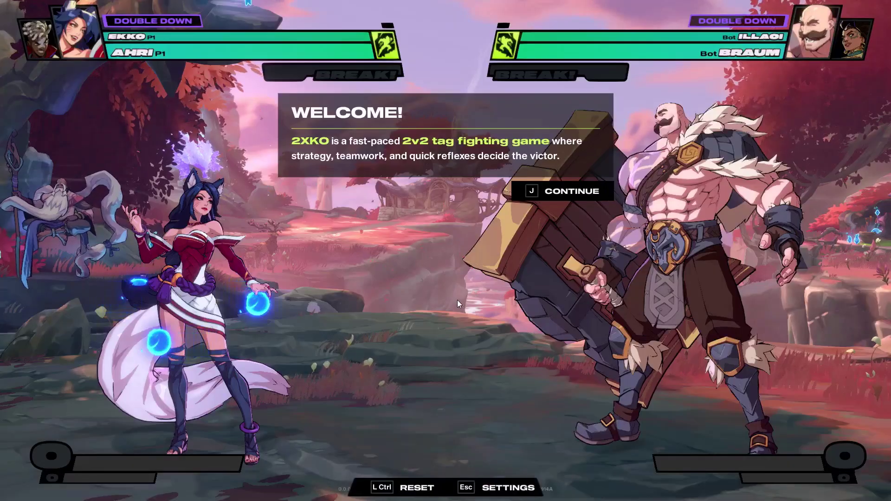
{"action": "key", "text": "alt+Tab"}
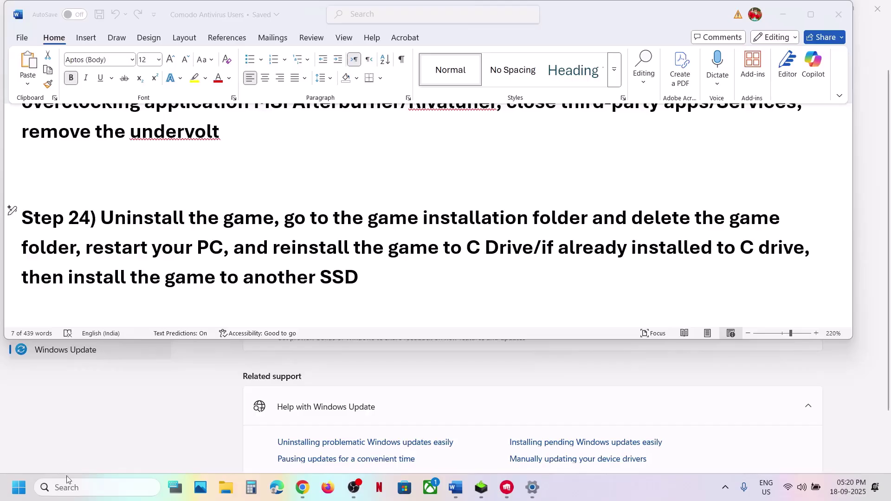
{"action": "left_click", "coordinate": [65, 488]}
{"action": "type", "text": "2xKO"}
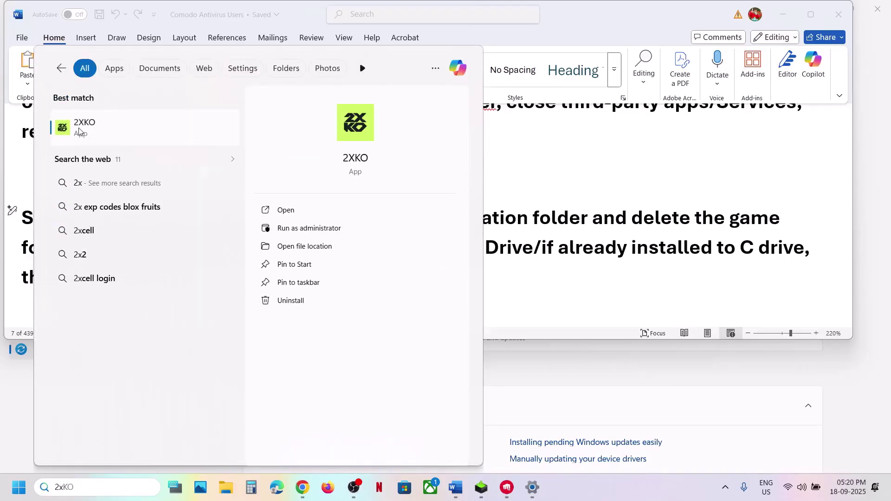
{"action": "right_click", "coordinate": [79, 131]}
{"action": "left_click", "coordinate": [582, 230]}
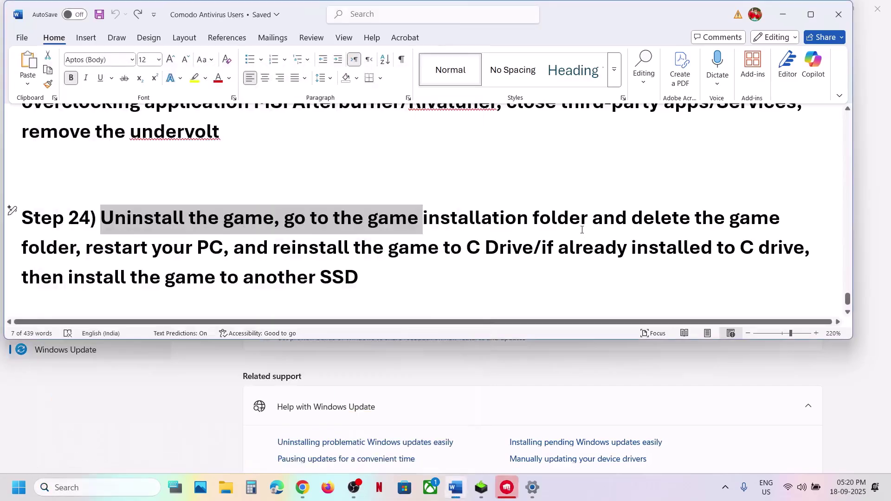
Locate the 2XKO folder in C:\Riot Games without deleting it, then return to Word
{"action": "left_click", "coordinate": [227, 489]}
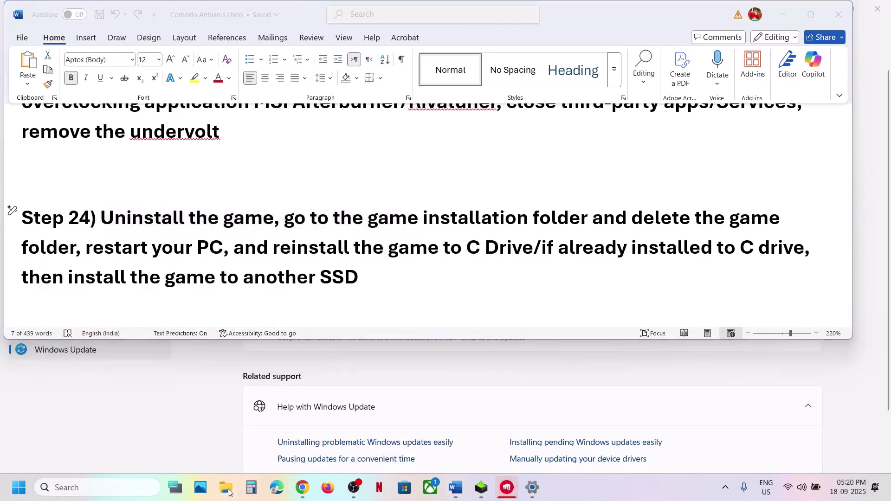
{"action": "left_click", "coordinate": [53, 279]}
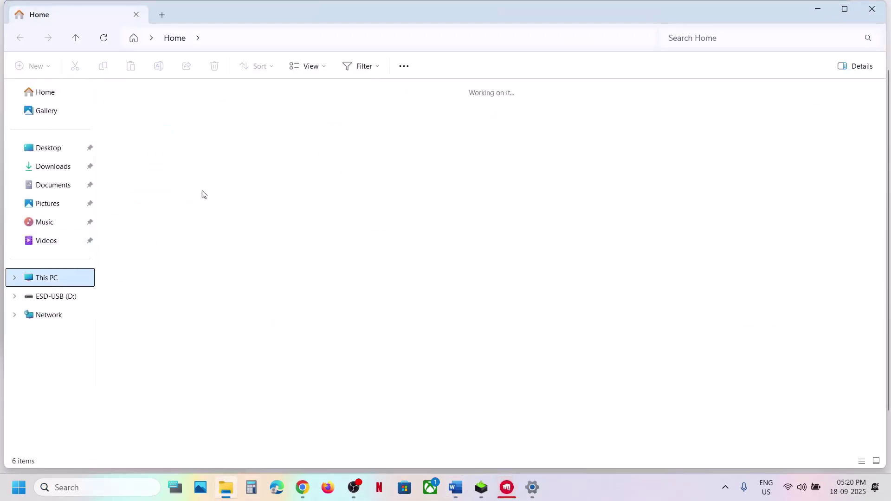
{"action": "double_click", "coordinate": [167, 122]}
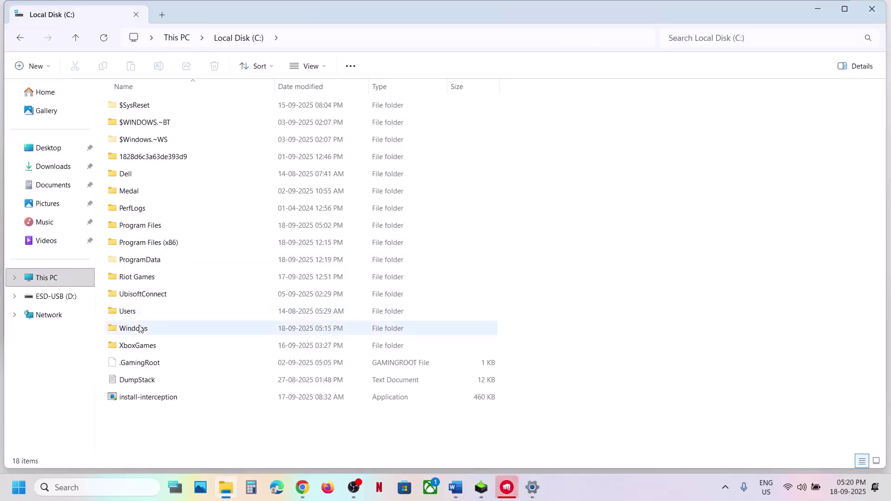
{"action": "double_click", "coordinate": [139, 276]}
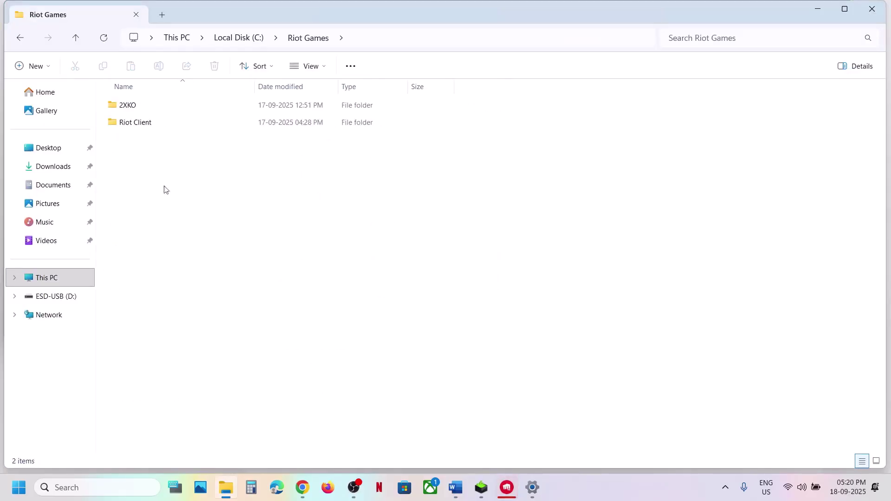
{"action": "left_click", "coordinate": [133, 107]}
{"action": "right_click", "coordinate": [134, 106]}
{"action": "left_click", "coordinate": [422, 370]}
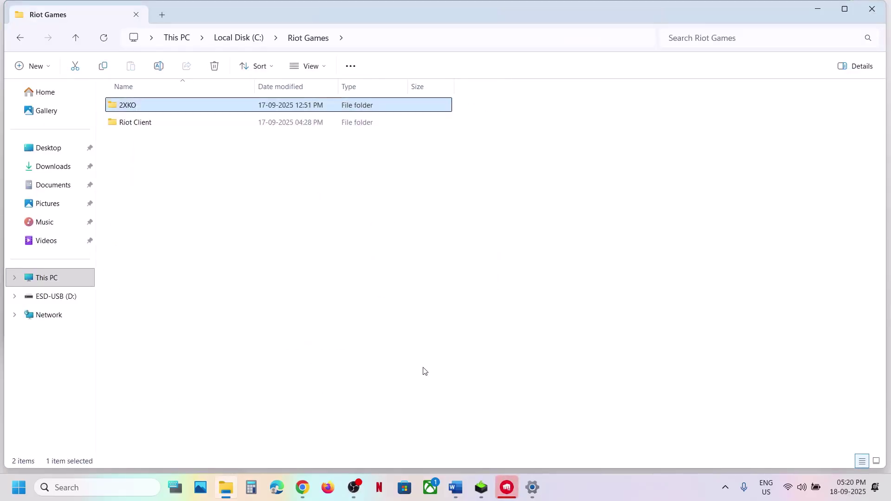
{"action": "left_click", "coordinate": [436, 436]}
{"action": "left_click", "coordinate": [456, 487]}
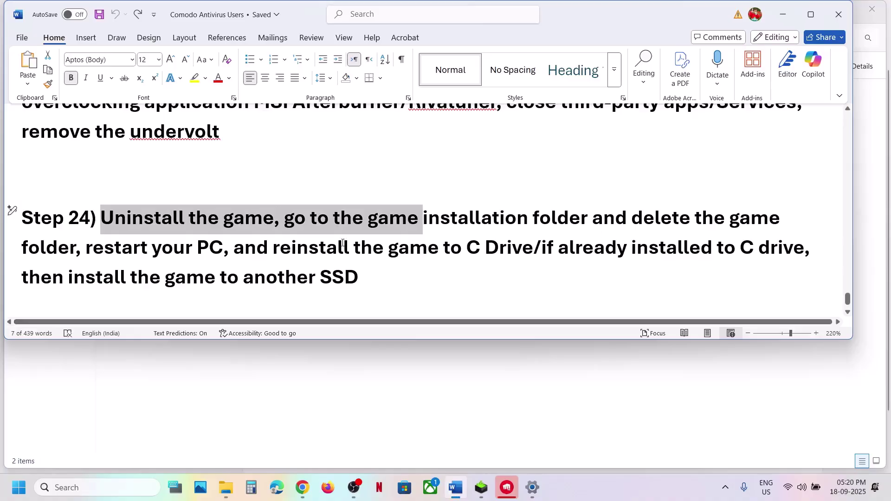
Highlight the Step 24 advice to reinstall to C drive or another SSD
{"action": "left_click_drag", "start_coordinate": [273, 247], "coordinate": [513, 250]}
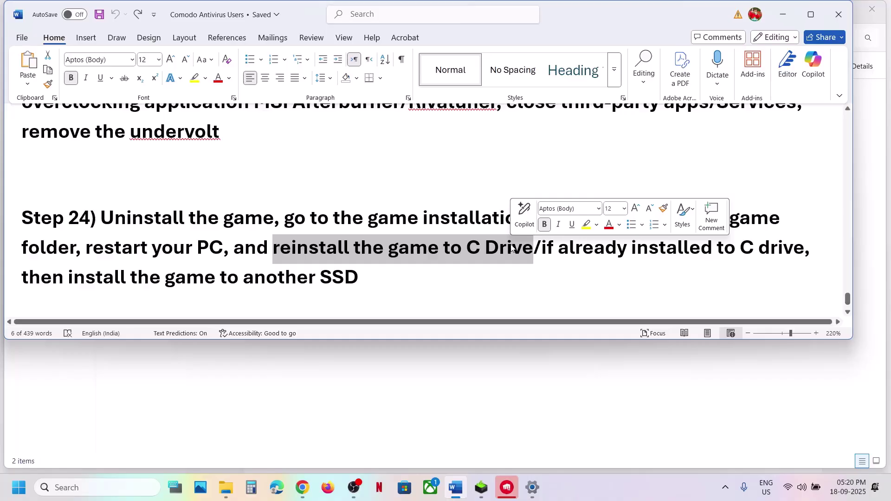
{"action": "left_click_drag", "start_coordinate": [542, 247], "coordinate": [804, 248]}
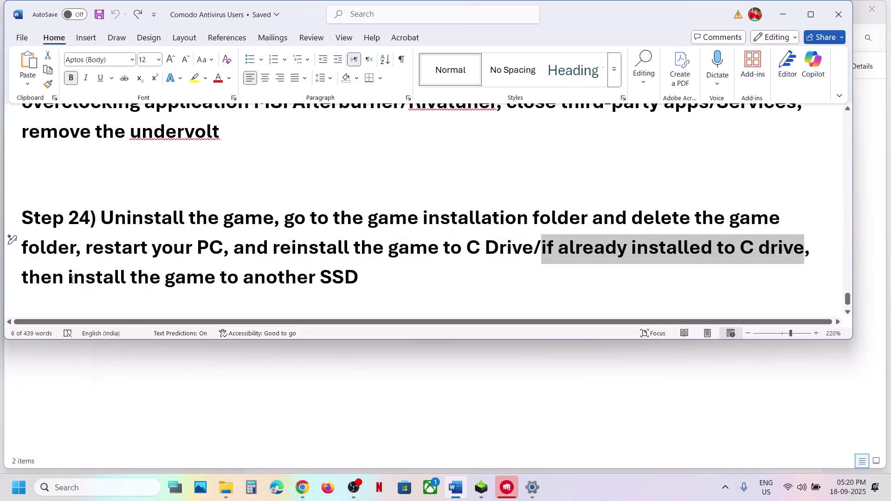
{"action": "left_click_drag", "start_coordinate": [70, 277], "coordinate": [355, 276]}
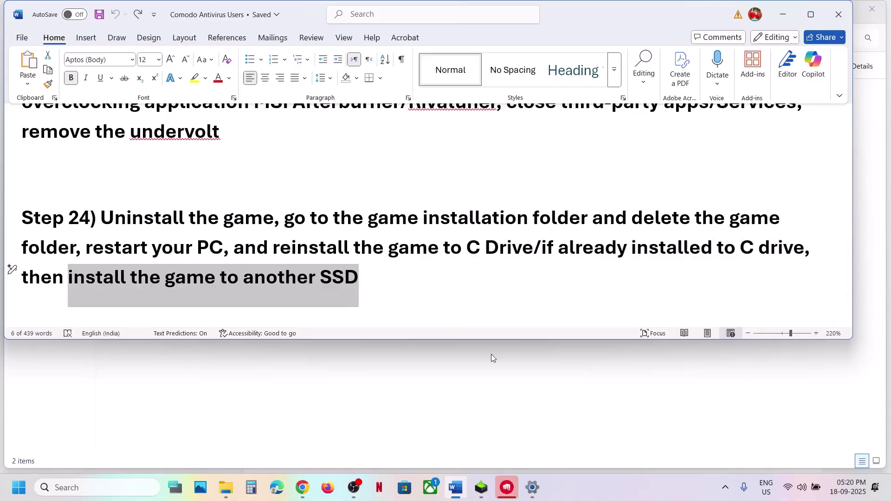
Bring up the Riot Client's 2XKO page, then return to the Word notes
{"action": "left_click", "coordinate": [514, 489]}
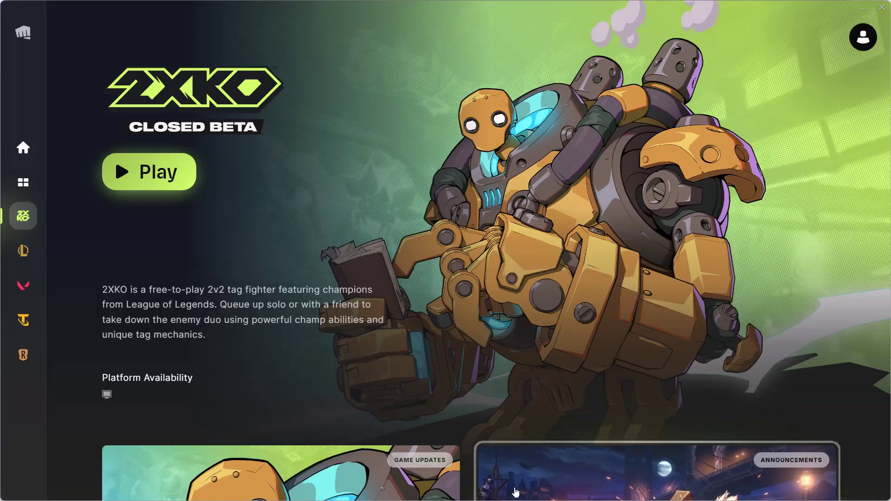
{"action": "left_click", "coordinate": [516, 491]}
{"action": "left_click", "coordinate": [573, 483]}
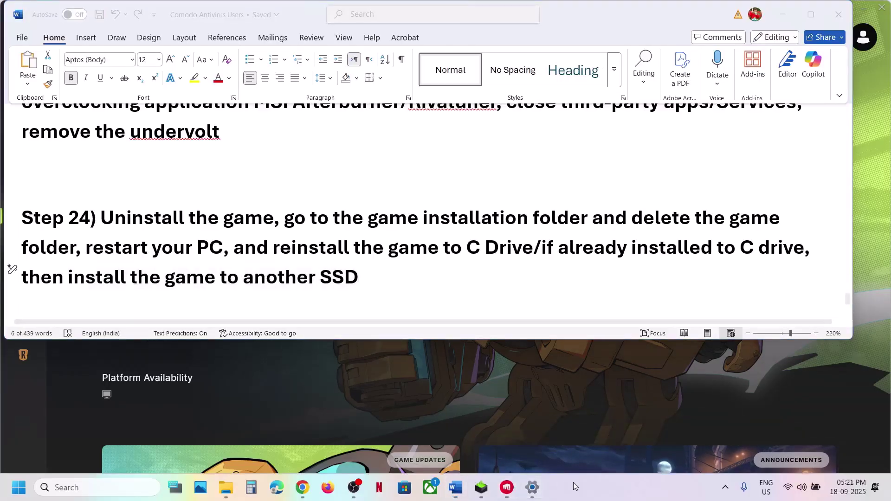